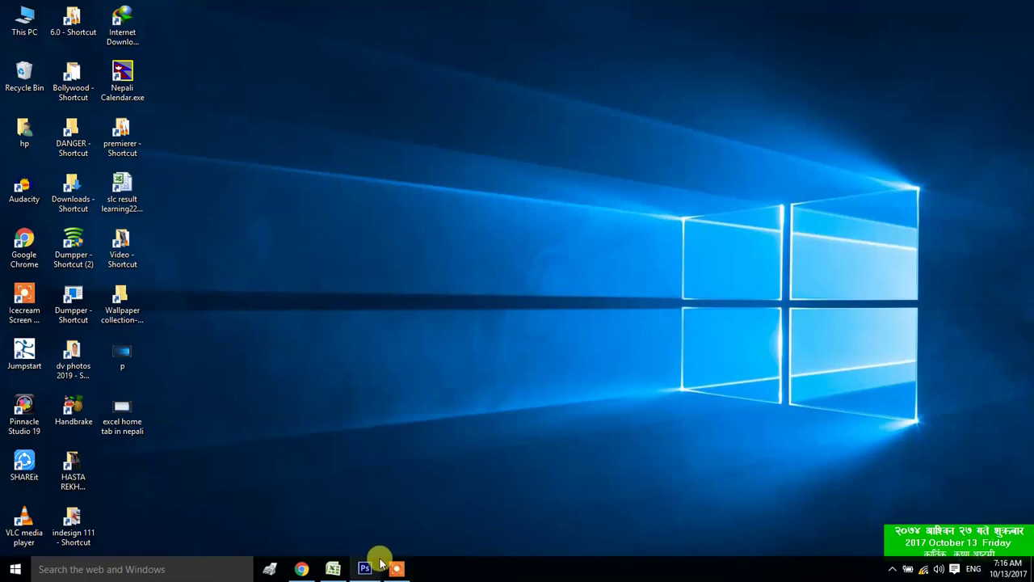
Restore the Photoshop CS6 window from the taskbar to show its empty workspace
click(375, 564)
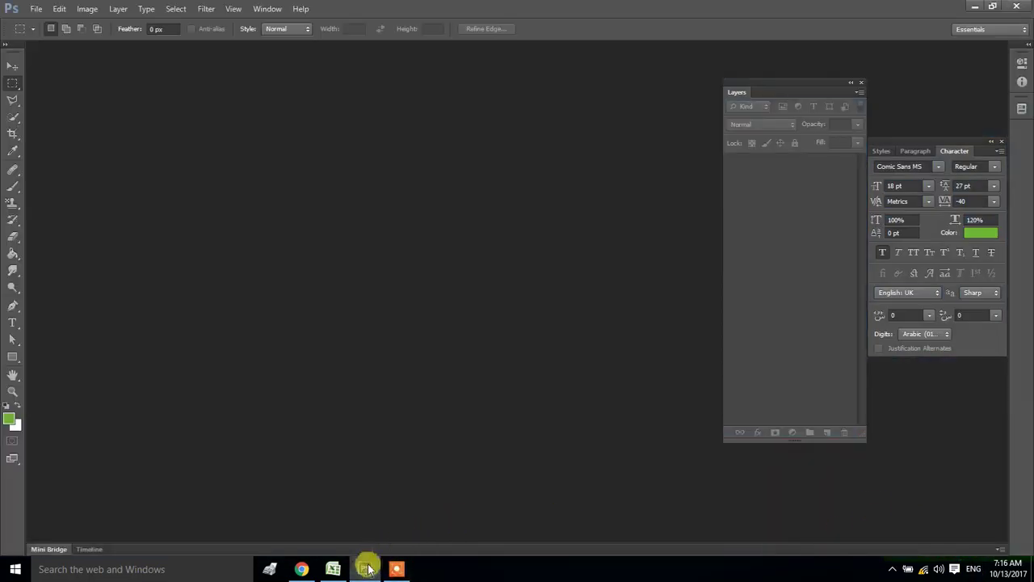
click(408, 571)
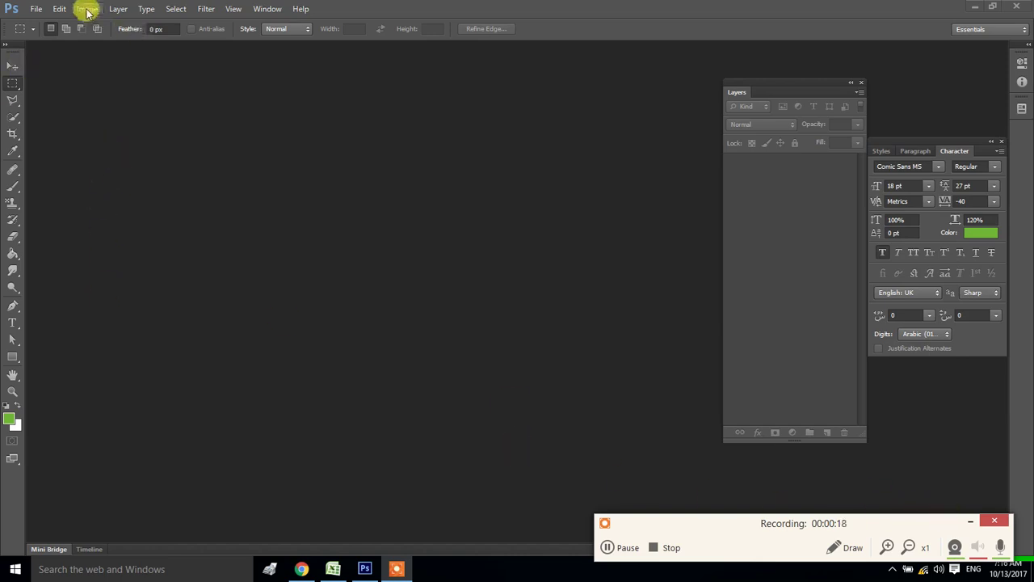
click(954, 547)
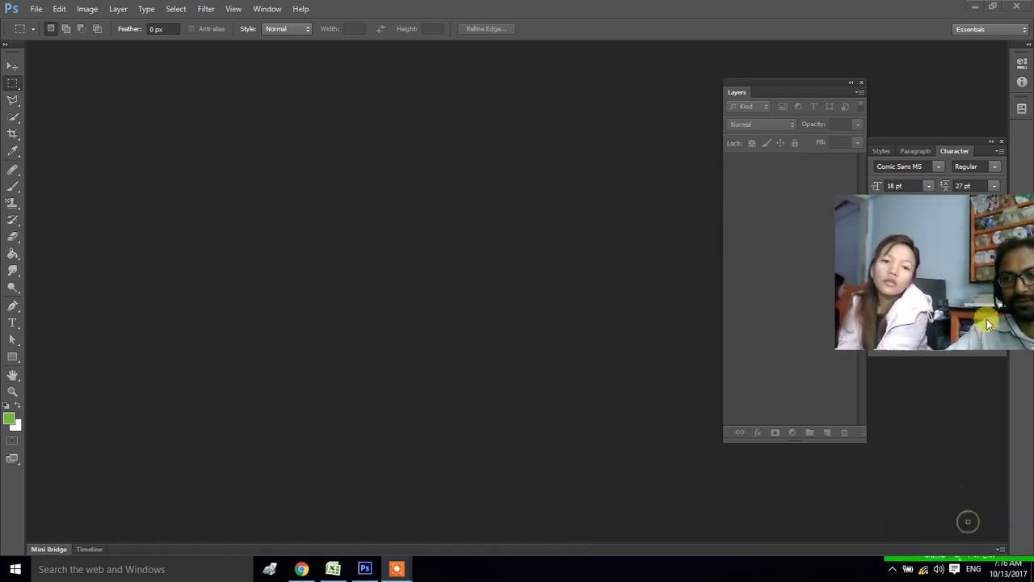
drag(971, 285, 983, 447)
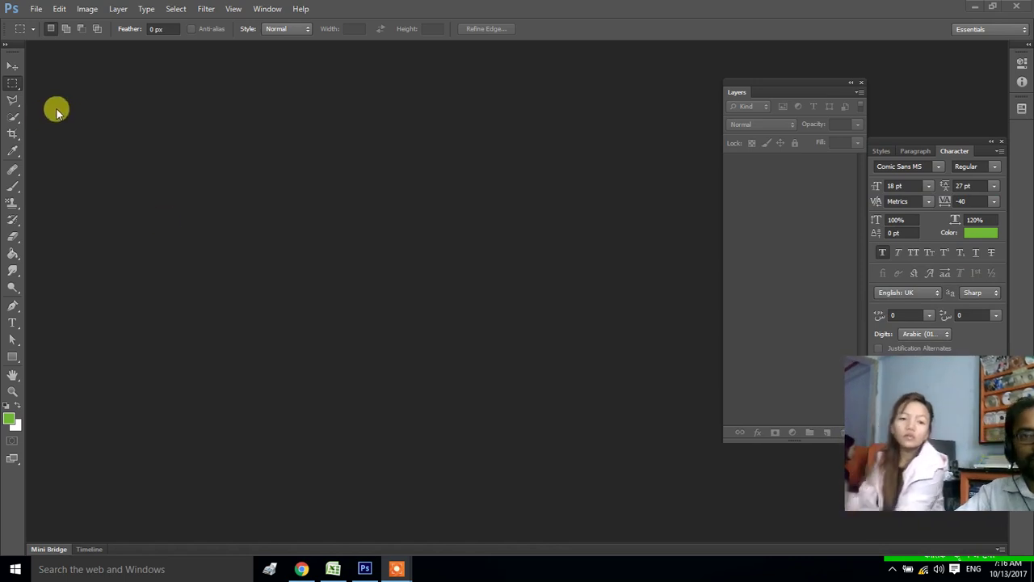
Browse the Open dialog to the Bollywood folder on the Desktop
click(92, 9)
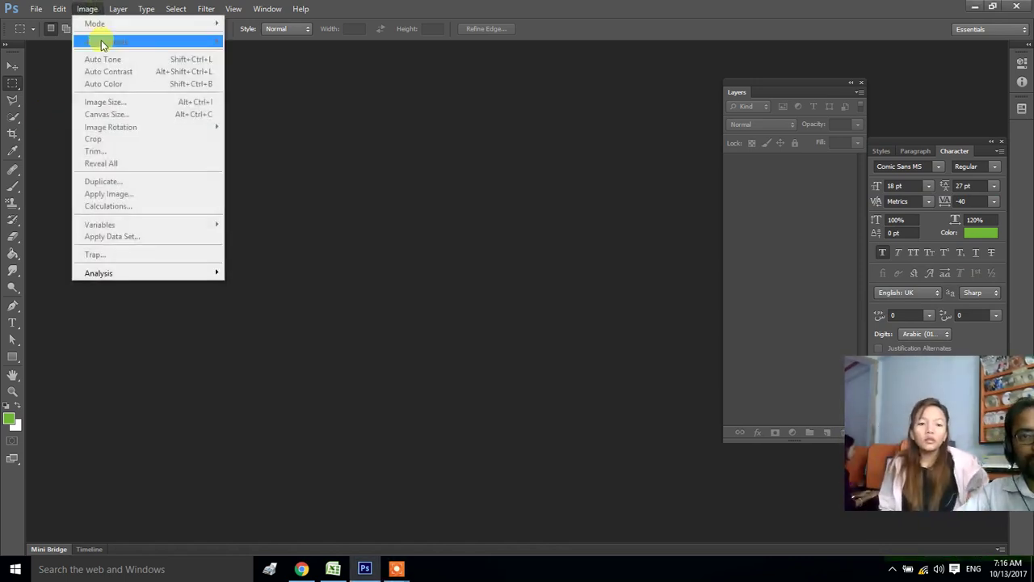
click(324, 227)
double_click(318, 236)
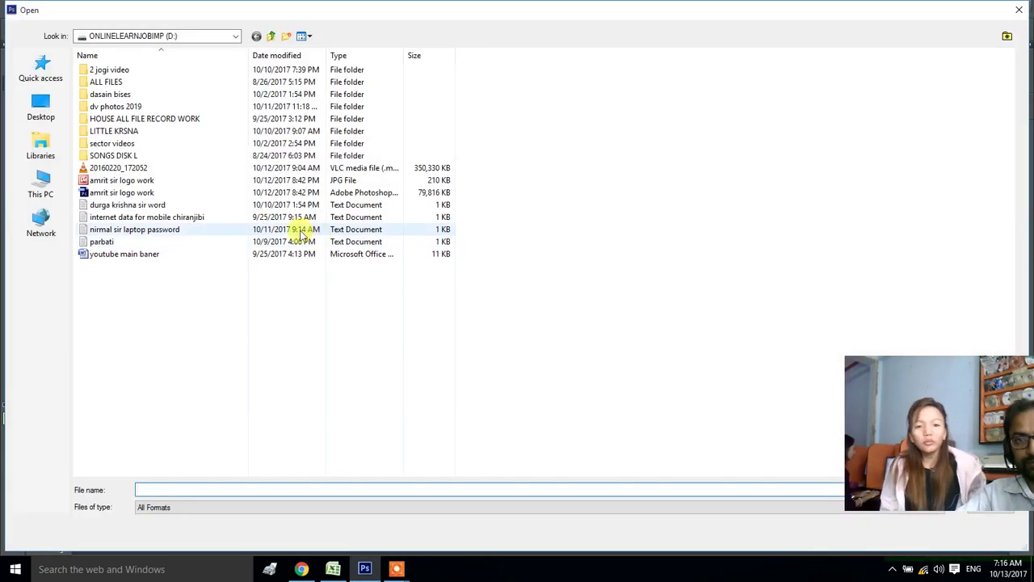
click(40, 105)
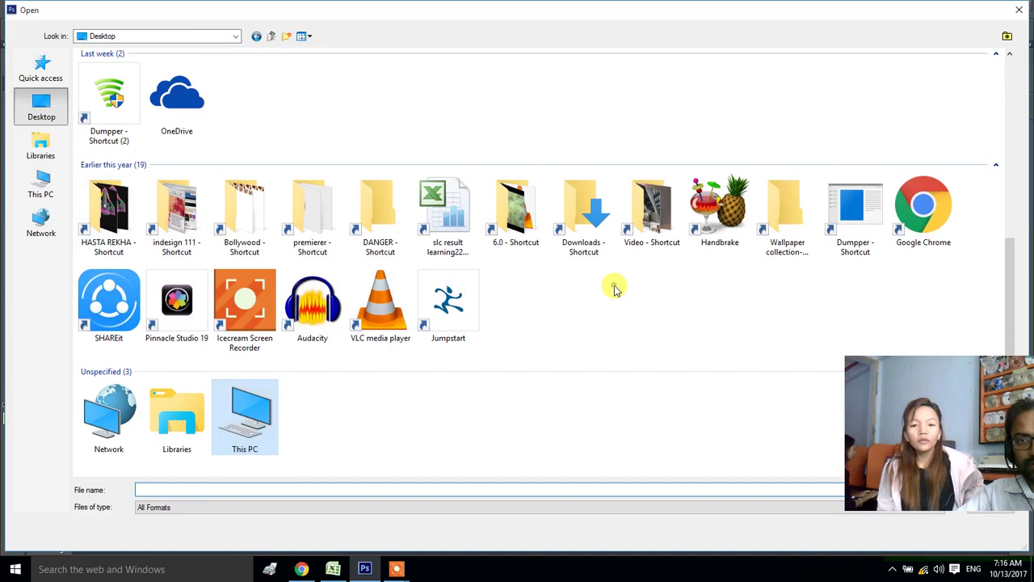
double_click(244, 212)
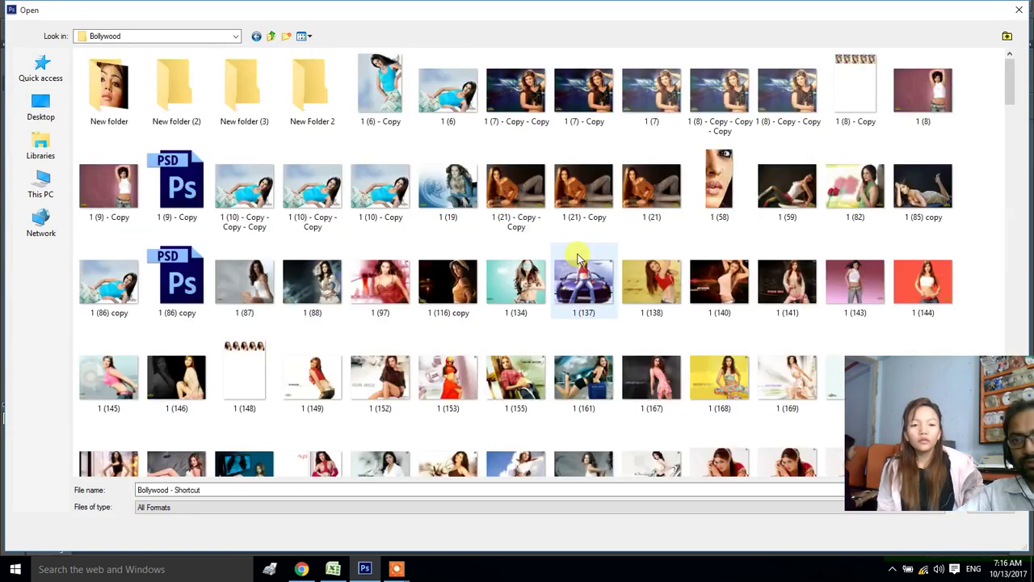
Select and open the photos tan8h, tanushree30 and udi0a together
scroll(577, 259, down, 10)
scroll(418, 291, down, 10)
click(369, 153)
ctrl+click(313, 247)
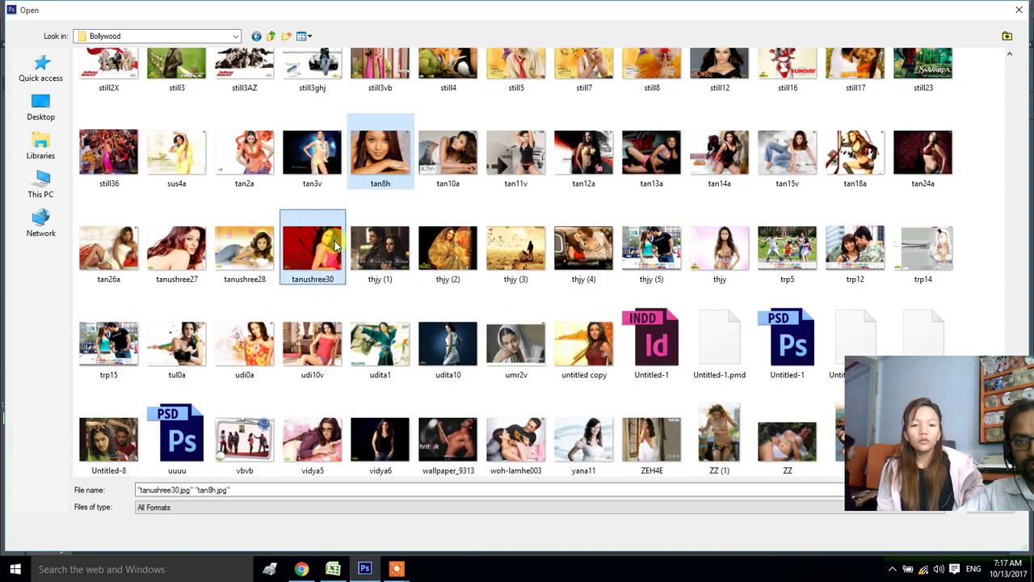
ctrl+click(244, 344)
drag(936, 490, 936, 394)
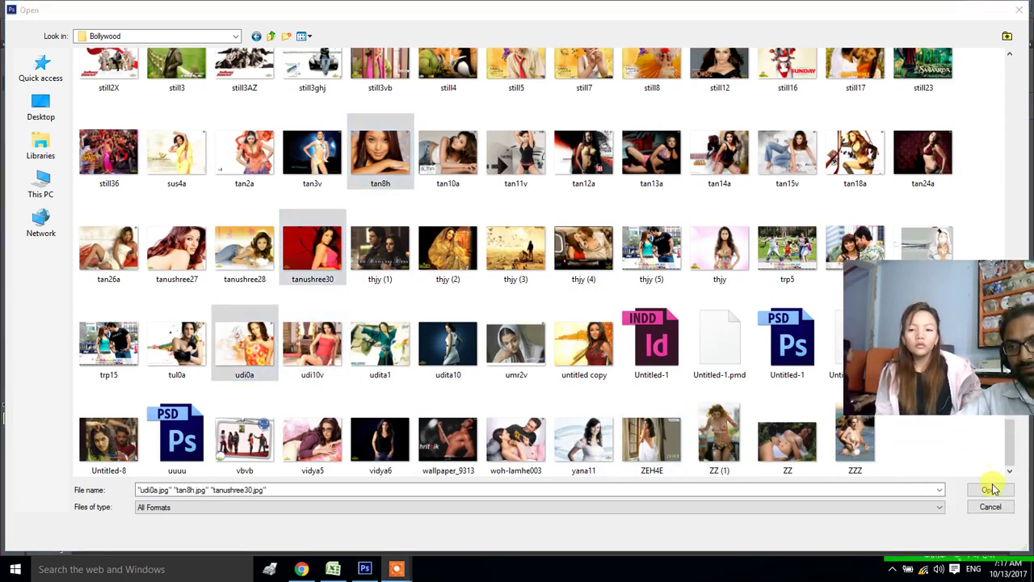
click(990, 490)
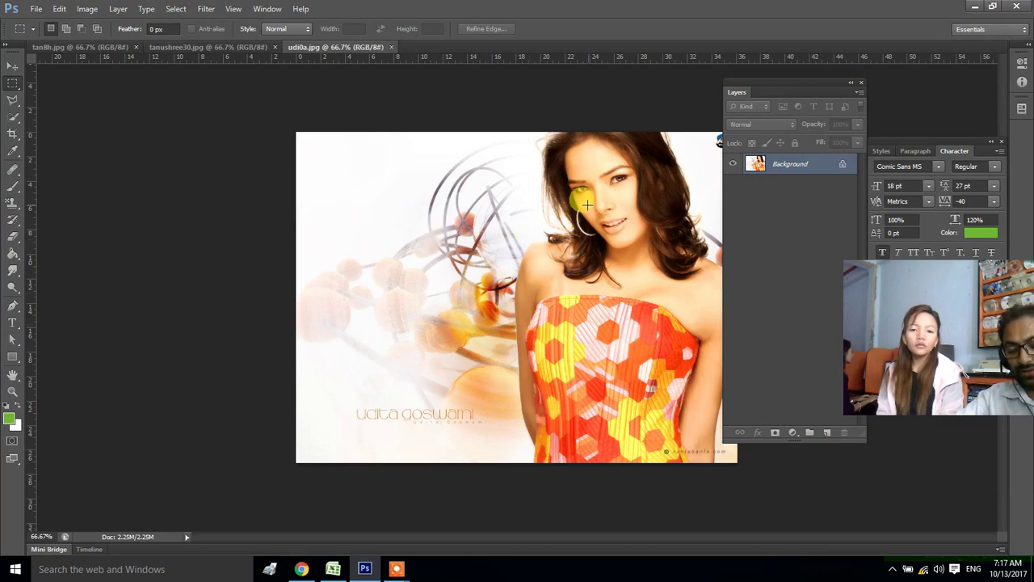
Select a rectangle around the woman's face and set Photo Filter density to 28%
drag(527, 132, 656, 253)
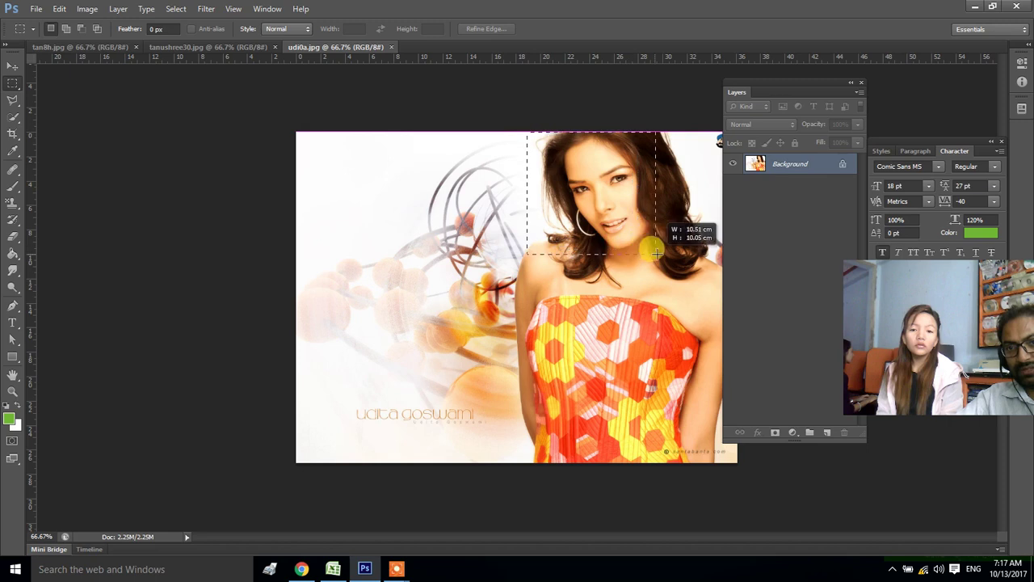
click(88, 8)
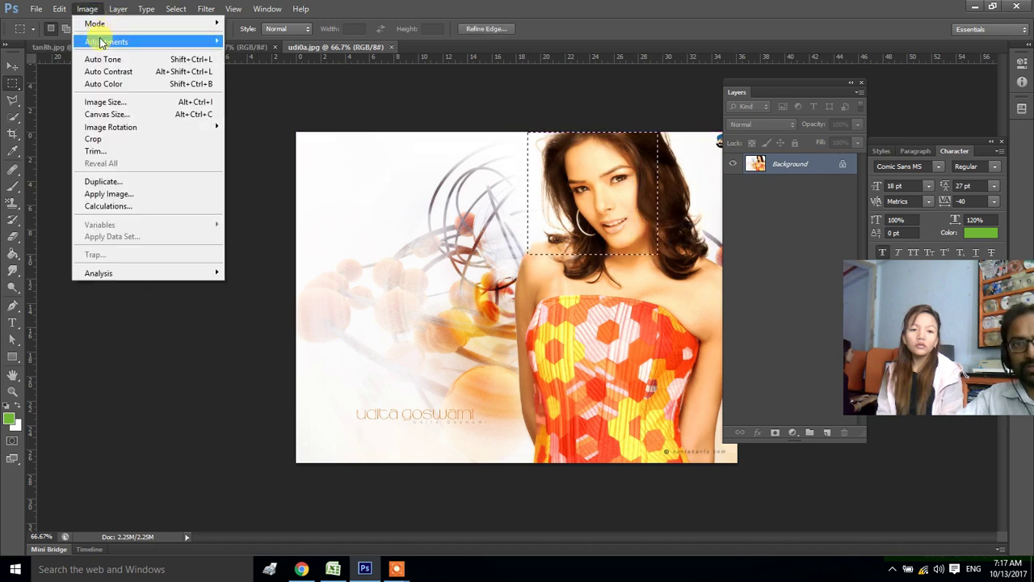
mouse_move(106, 41)
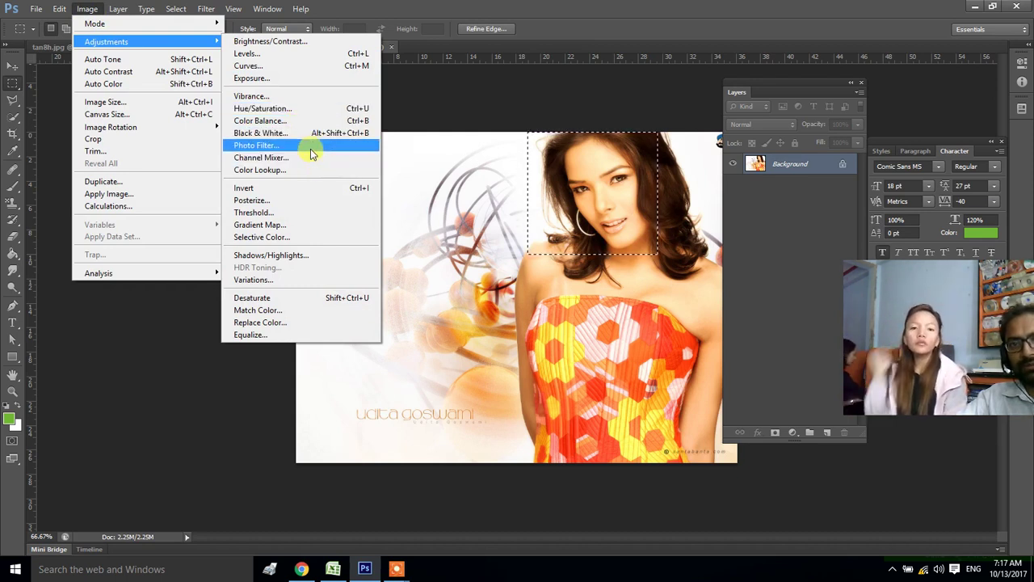
click(310, 149)
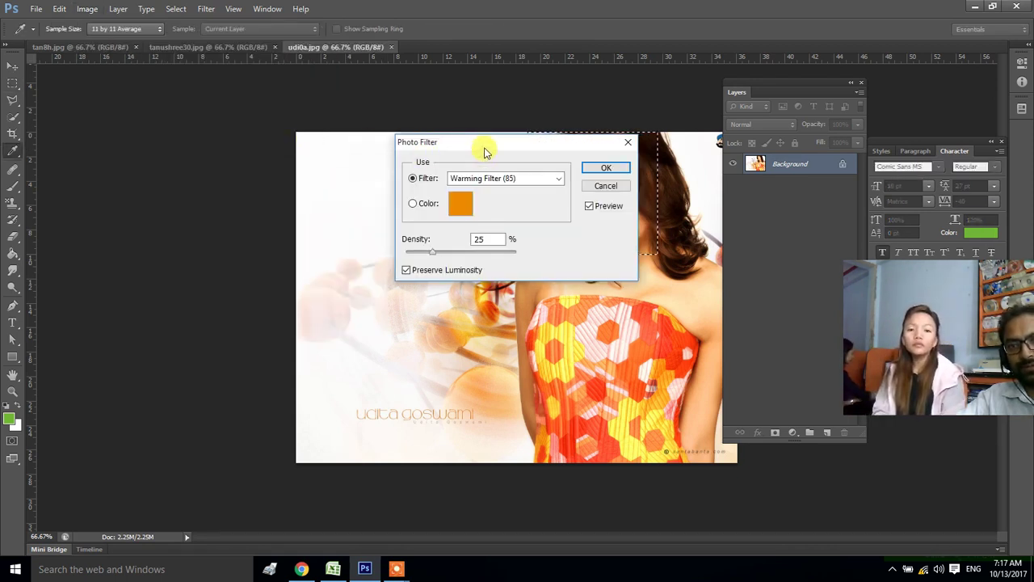
drag(486, 152, 312, 159)
drag(258, 257, 262, 257)
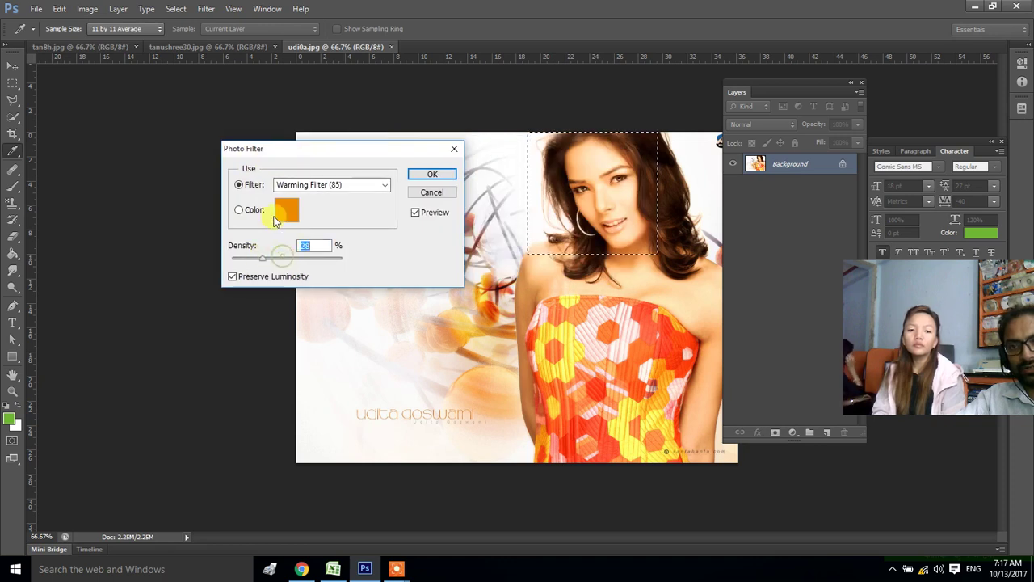
Set the filter colour to a custom red (e23416) and apply it to the patch
click(301, 184)
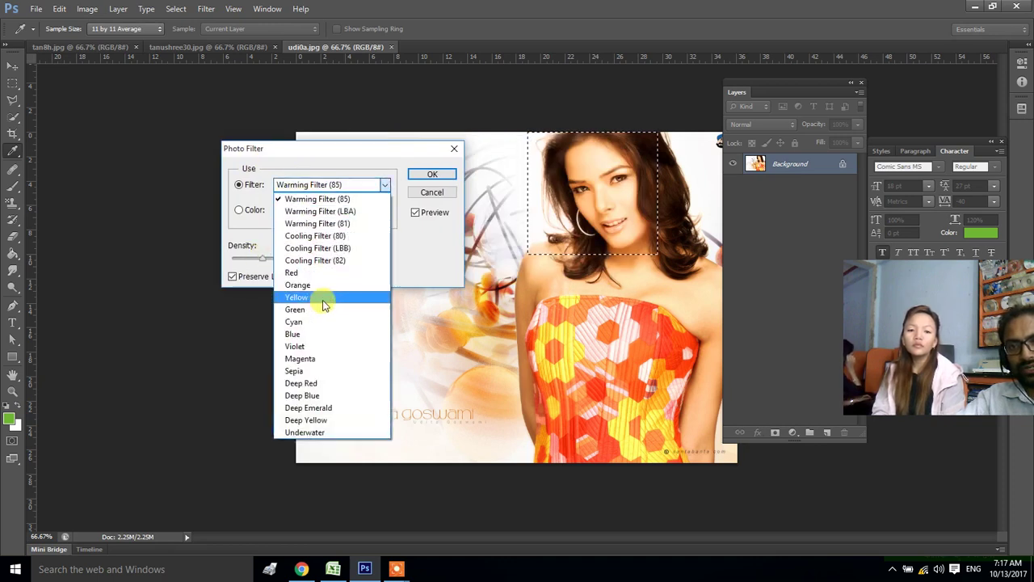
click(323, 307)
click(287, 211)
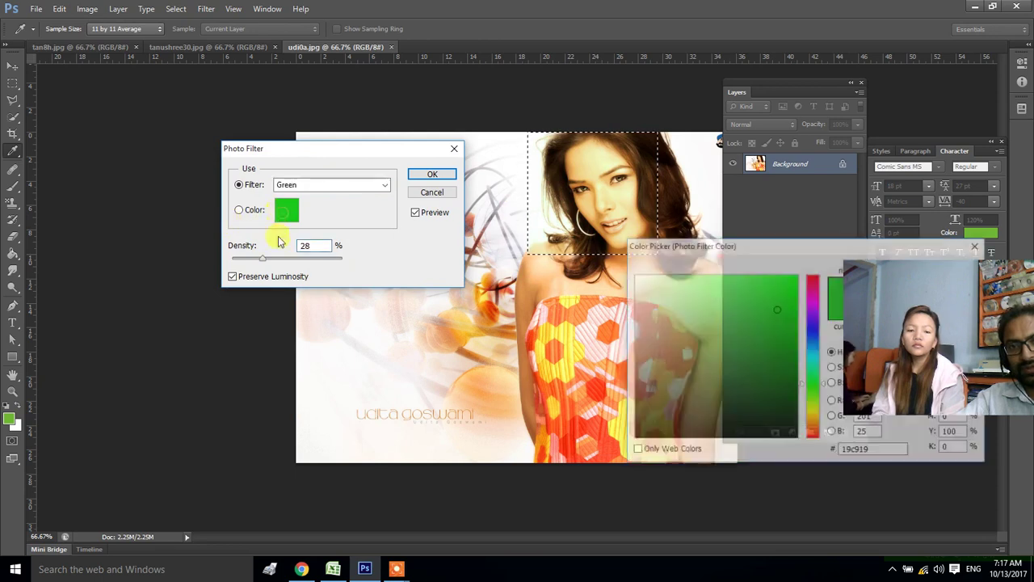
click(587, 339)
drag(693, 312, 783, 292)
drag(814, 260, 423, 282)
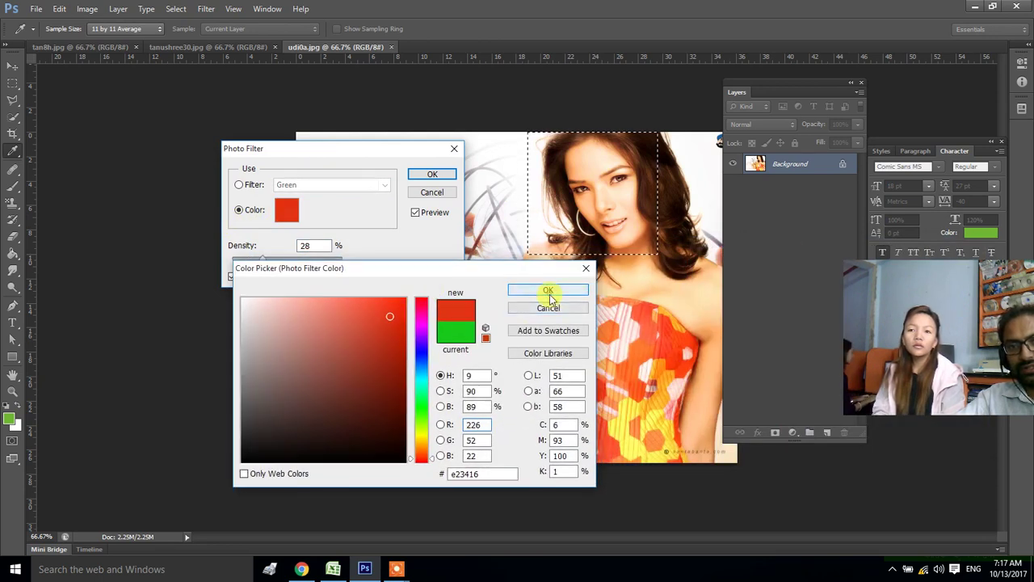
click(548, 287)
click(428, 176)
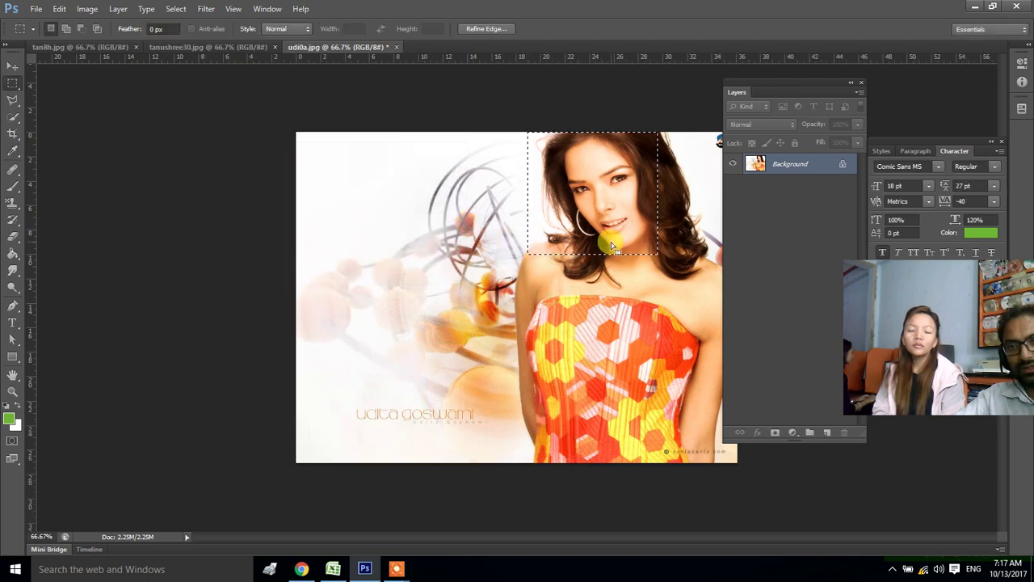
Shift the face patch's hue to -5 with Hue/Saturation across all colours
click(62, 9)
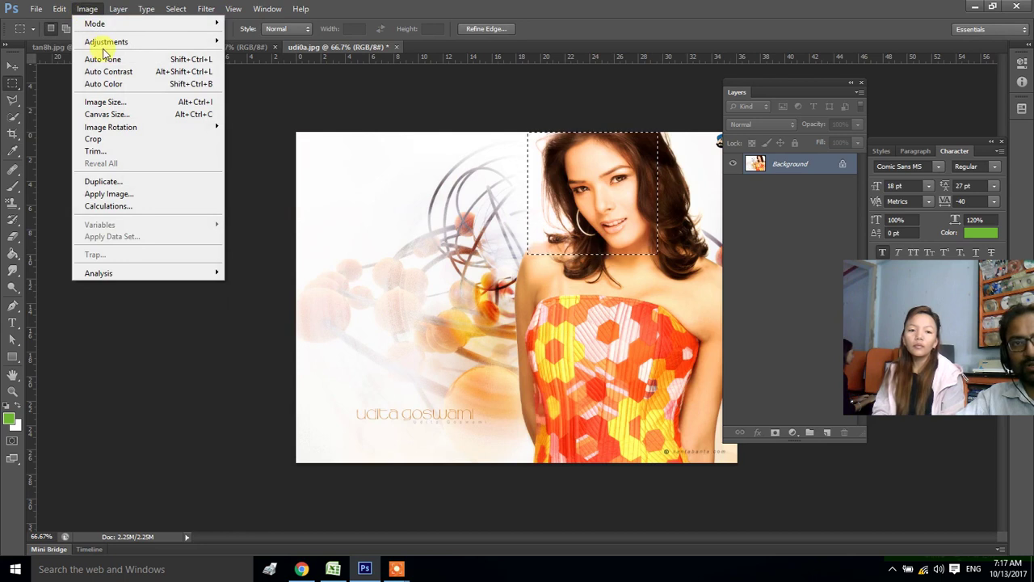
mouse_move(106, 42)
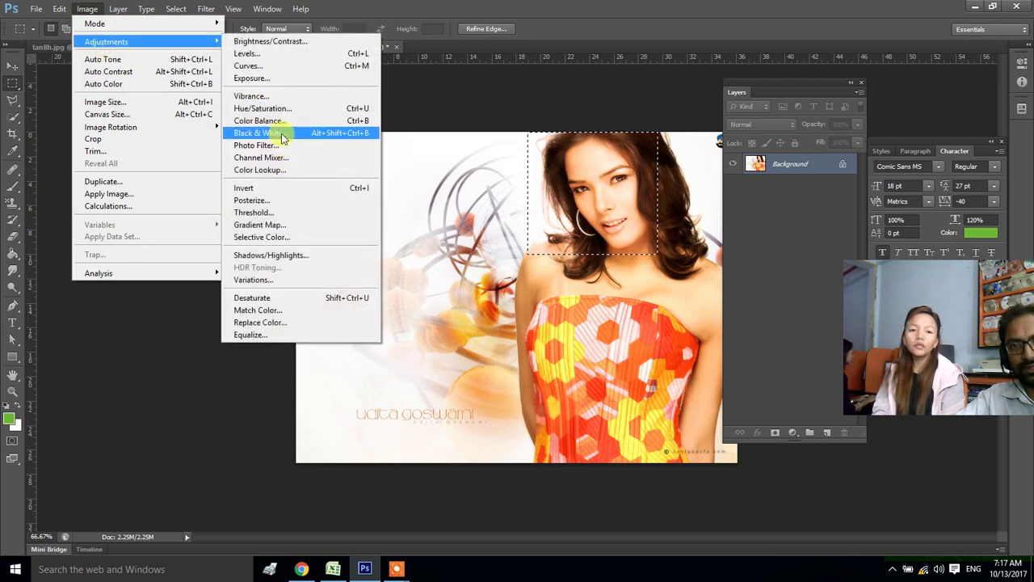
click(278, 108)
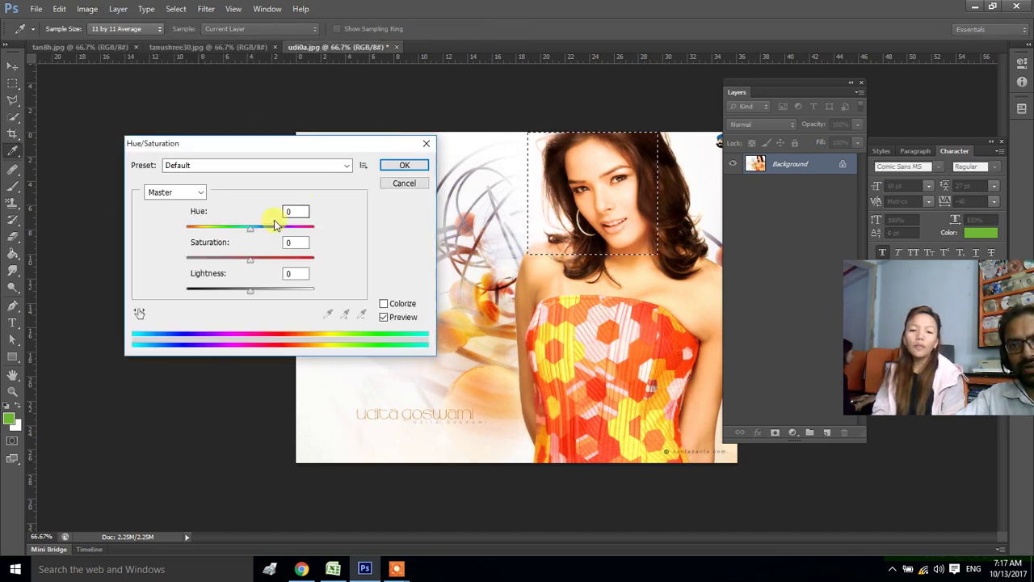
mouse_move(248, 226)
mouse_down()
mouse_move(258, 232)
mouse_move(247, 228)
mouse_up()
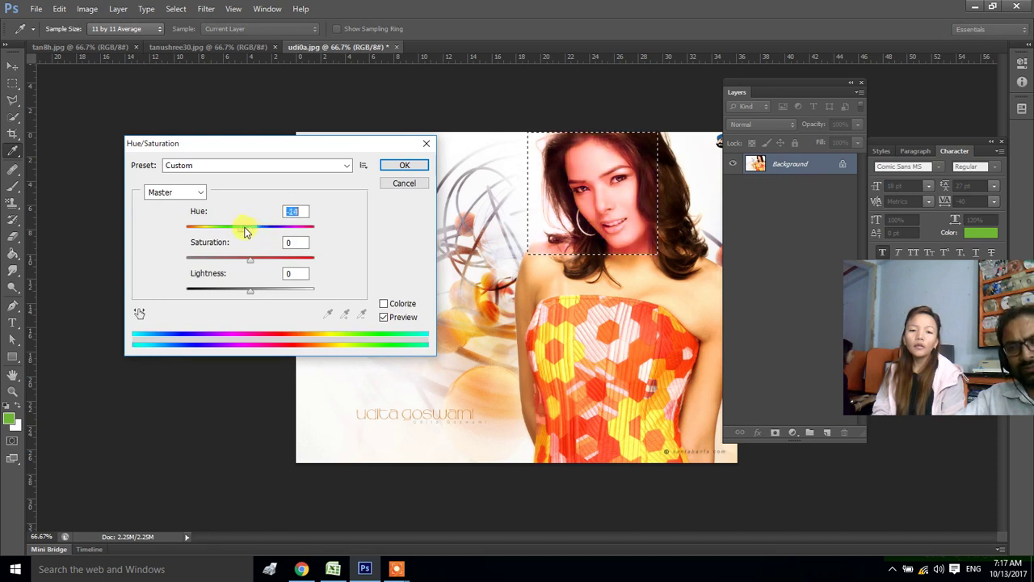
click(197, 192)
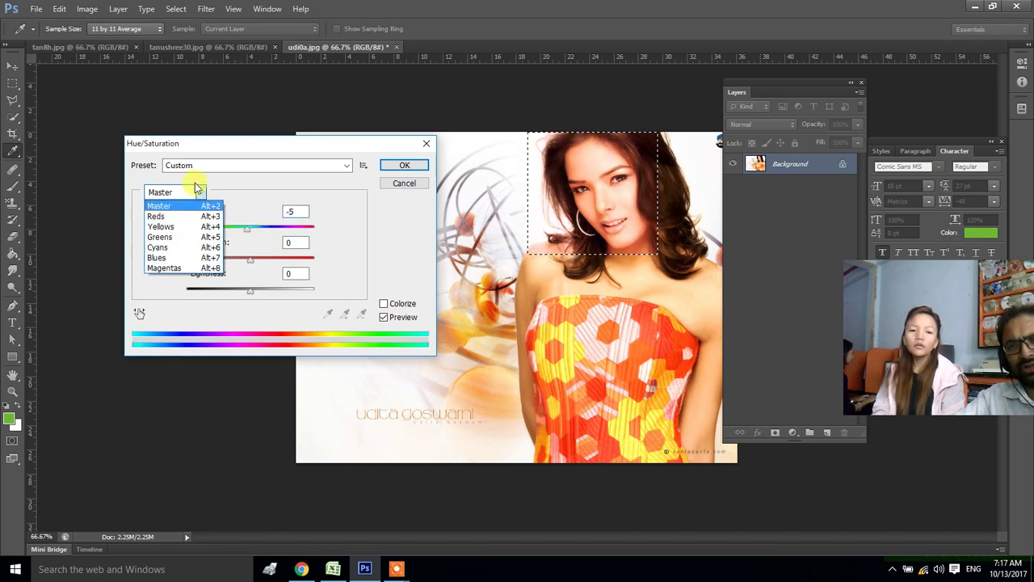
click(196, 192)
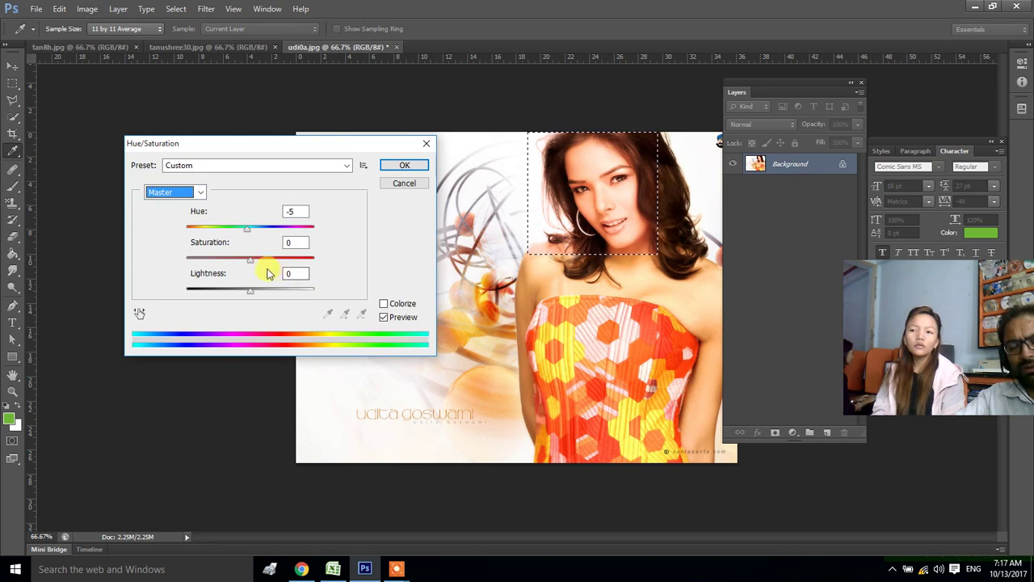
click(407, 166)
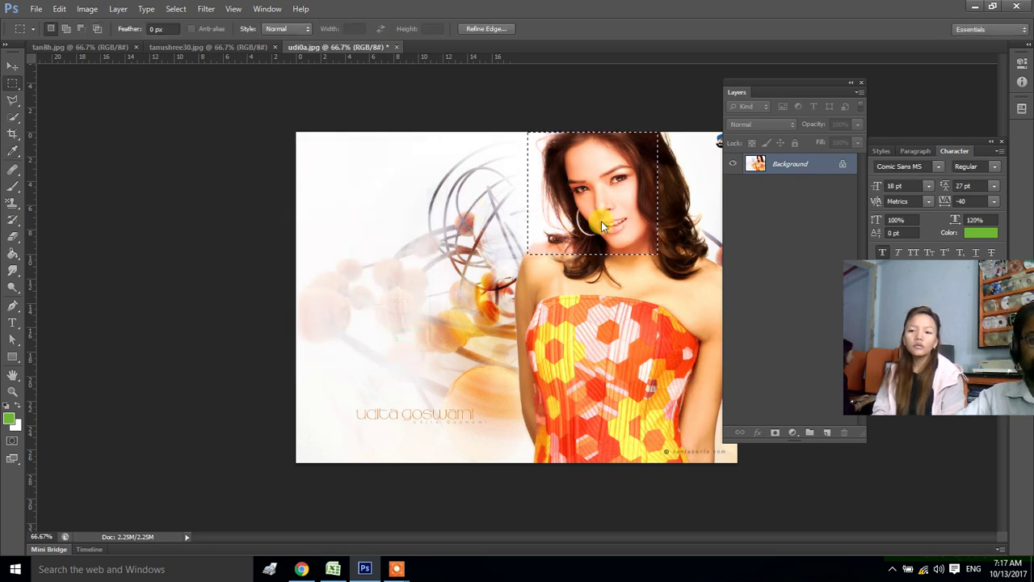
Clear the selection and apply Auto Contrast and Auto Color to the whole photo
click(88, 9)
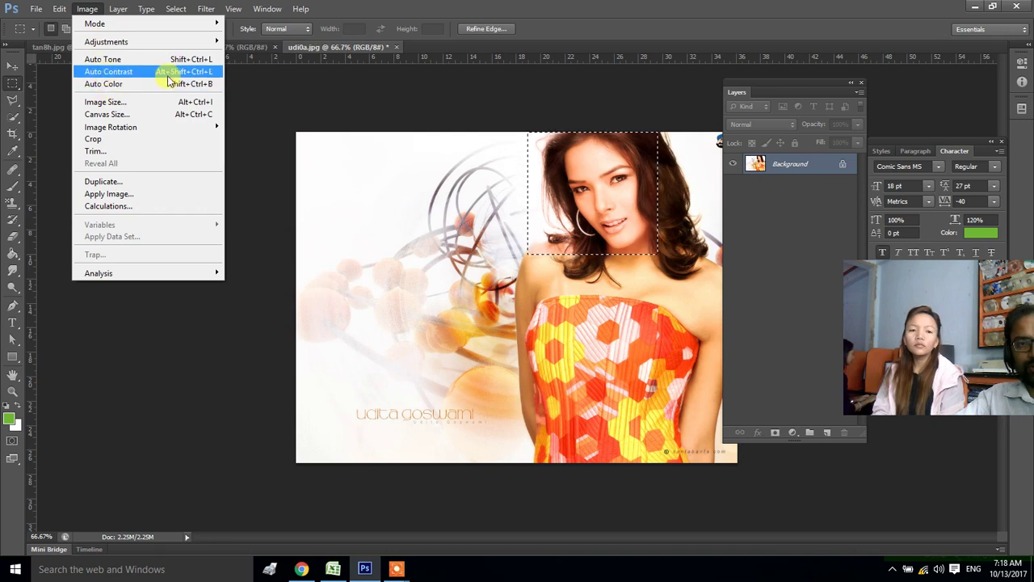
click(464, 267)
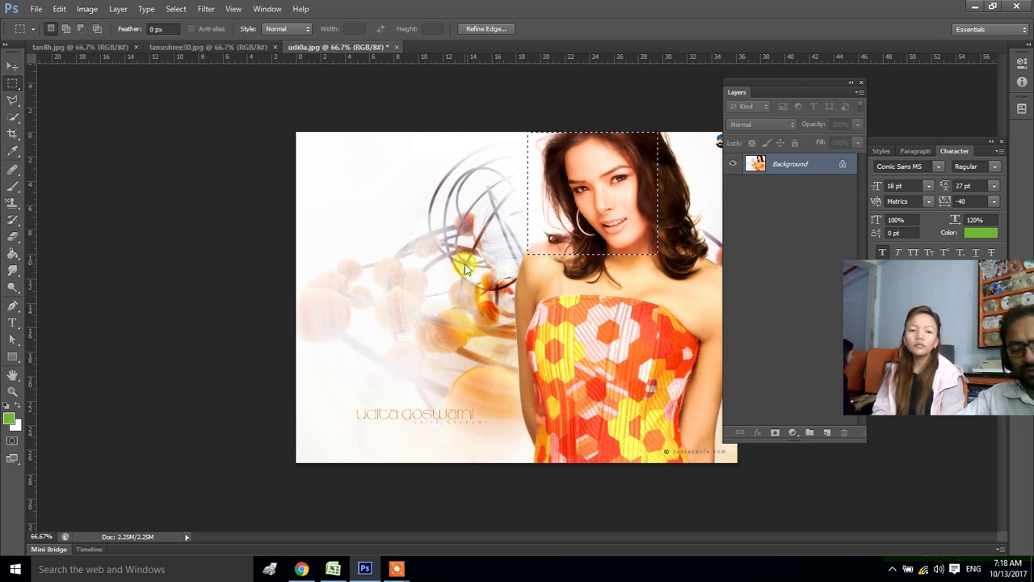
key(ctrl+d)
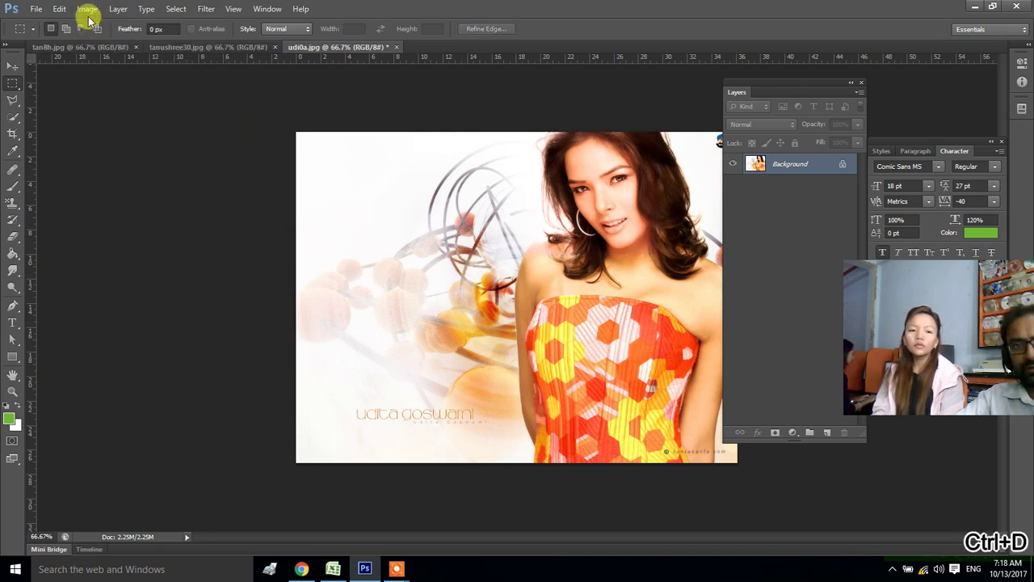
click(86, 9)
click(103, 71)
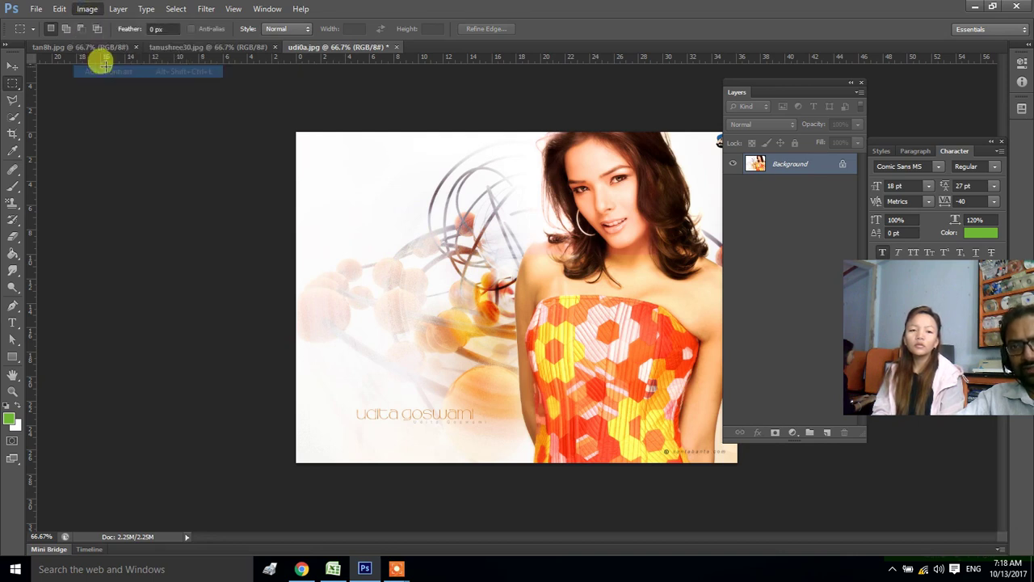
click(87, 9)
click(119, 85)
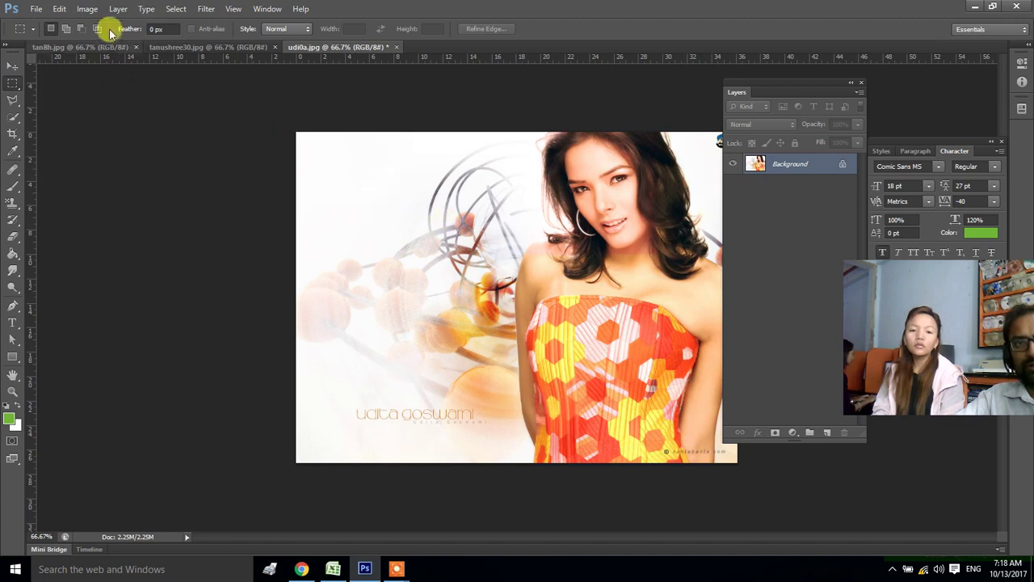
Resize udi0a to 10 × 10 cm at 100 pixels/inch, giving 394 × 394 pixels
click(87, 9)
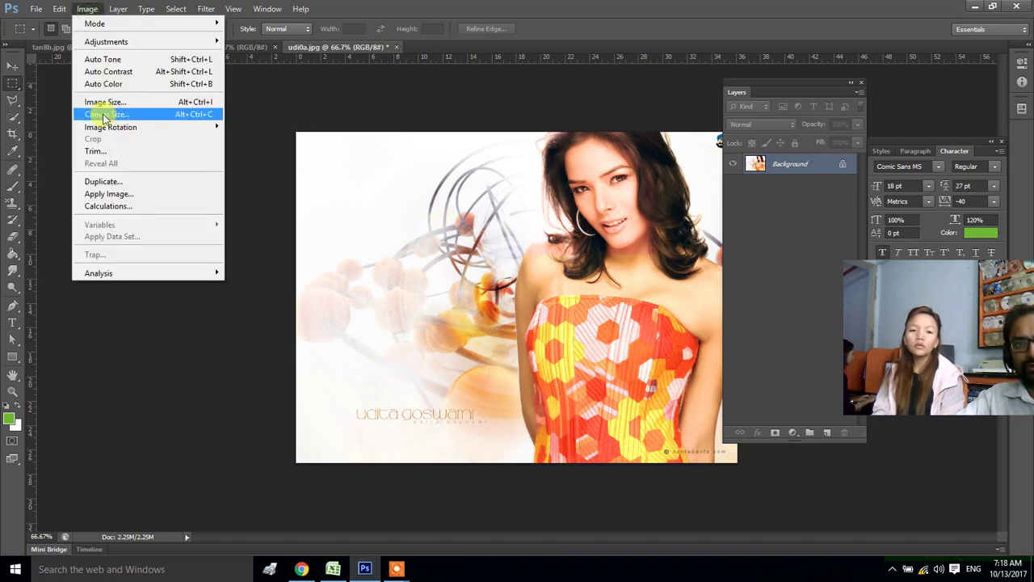
click(102, 101)
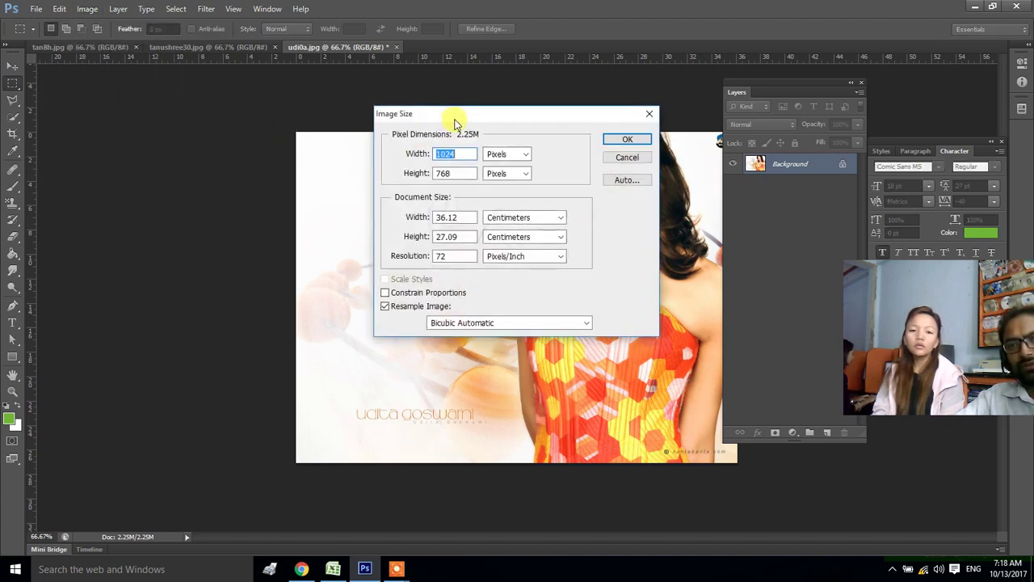
drag(458, 114, 242, 105)
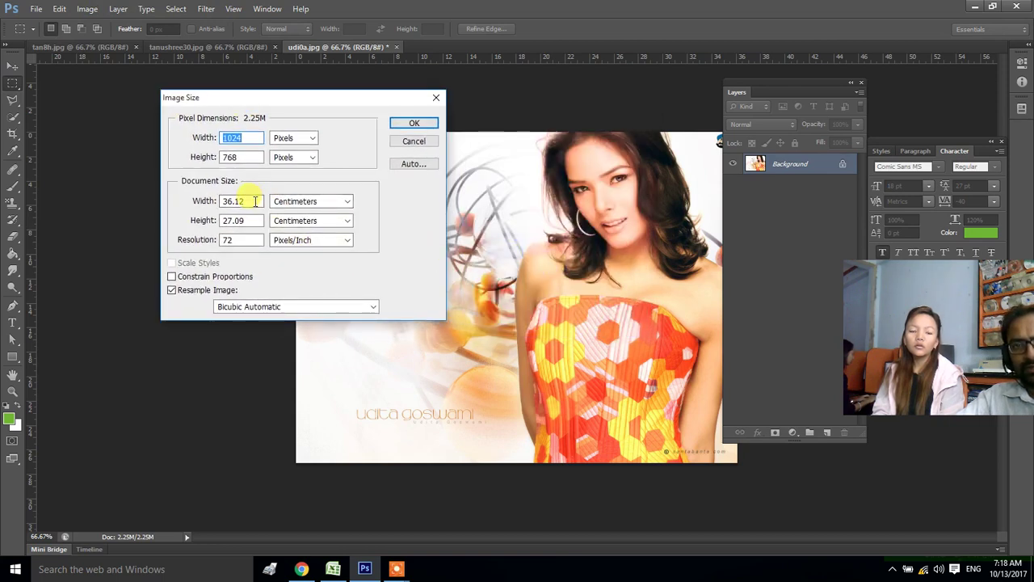
drag(261, 201, 178, 203)
text(10)
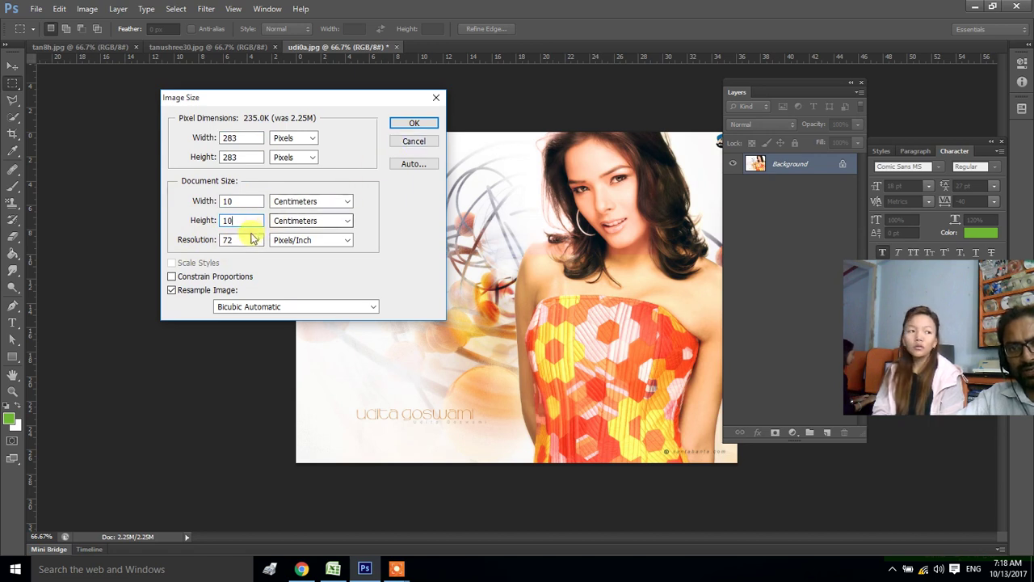
text(100)
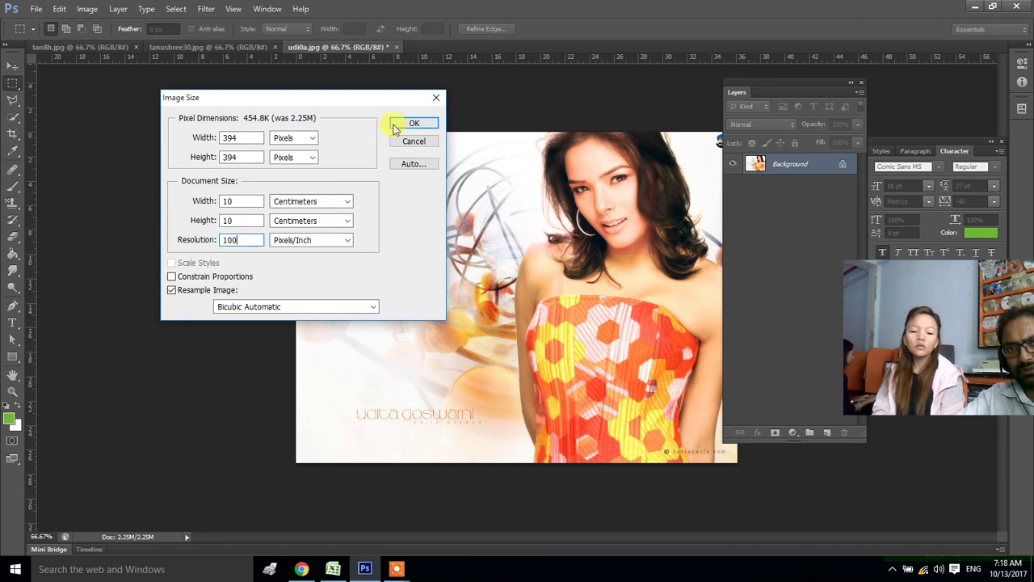
click(397, 124)
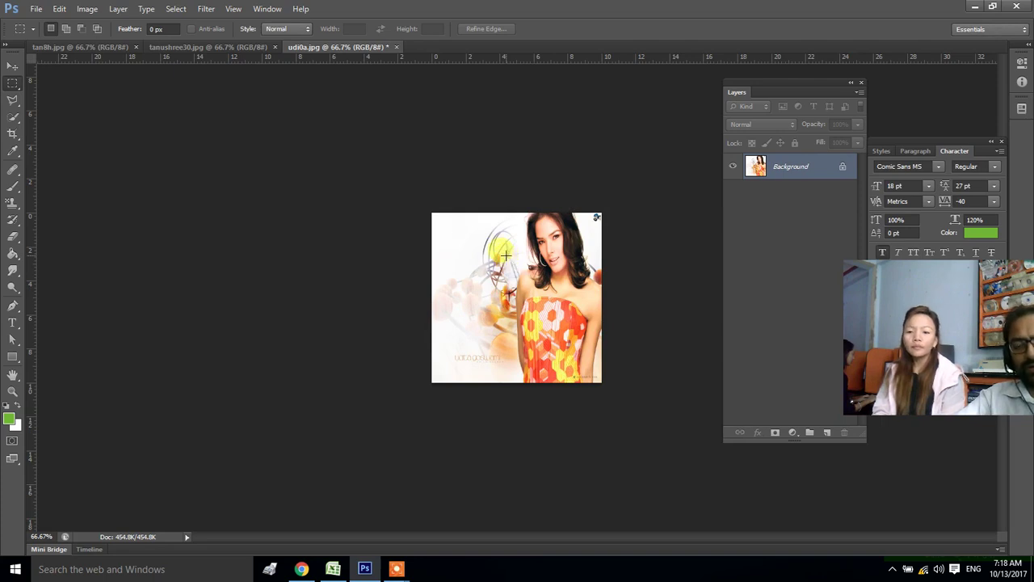
Enlarge the canvas to 15 × 15 cm in white, then undo the enlargement
click(84, 10)
mouse_move(111, 127)
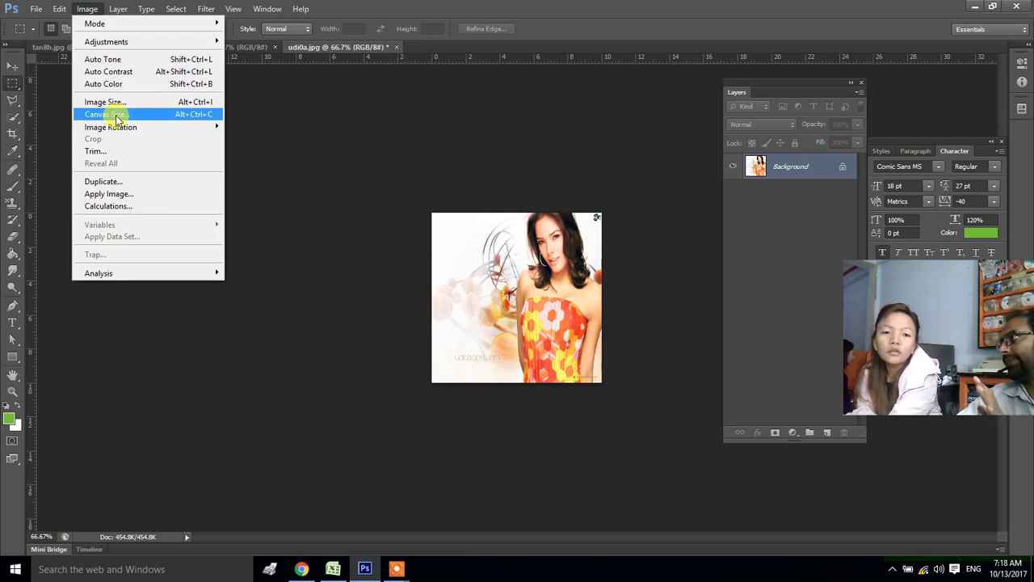
click(116, 118)
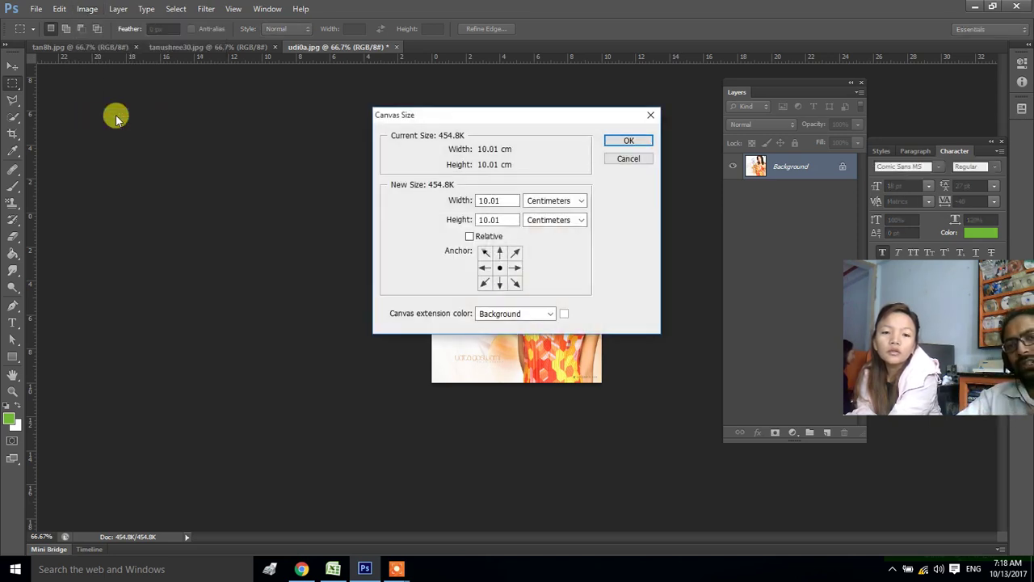
drag(490, 116, 246, 107)
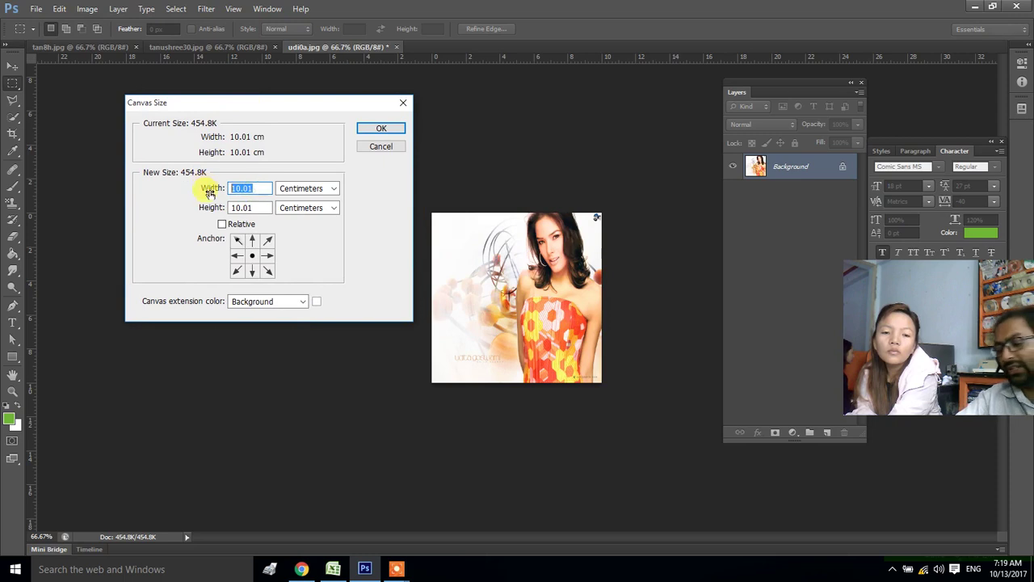
text(15)
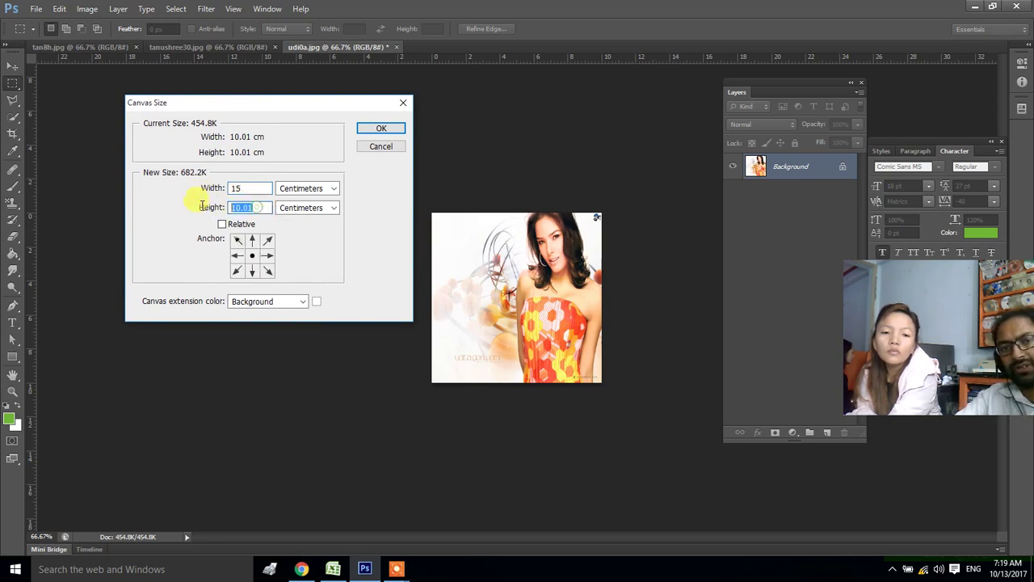
click(378, 129)
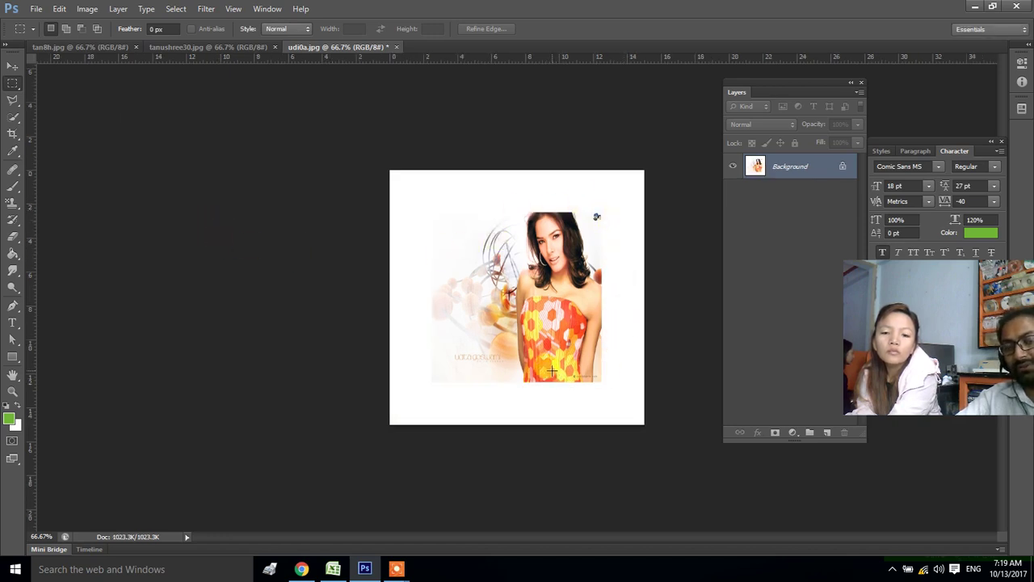
key(ctrl+z)
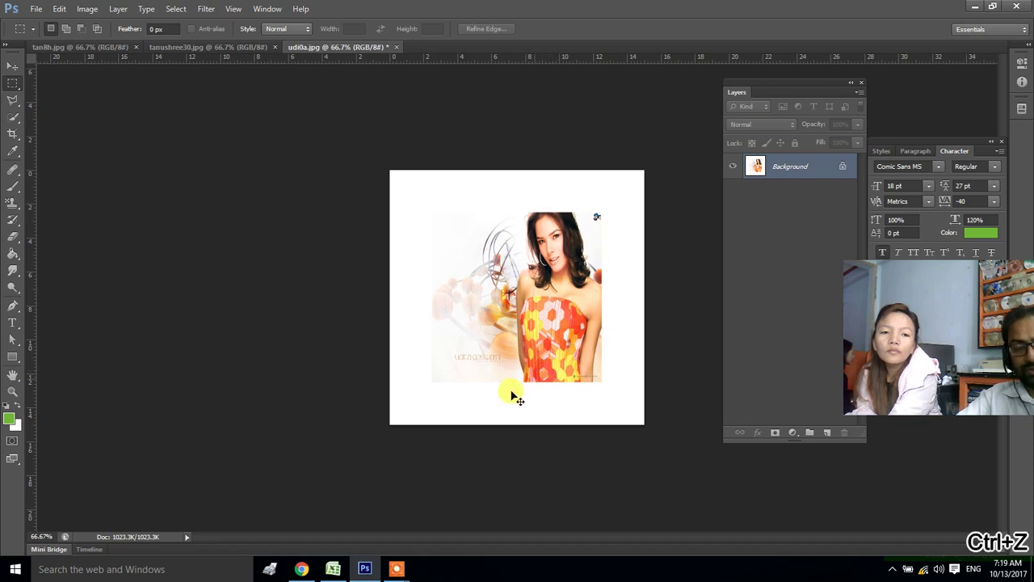
Set the background colour to light pink fdc7c7
click(13, 424)
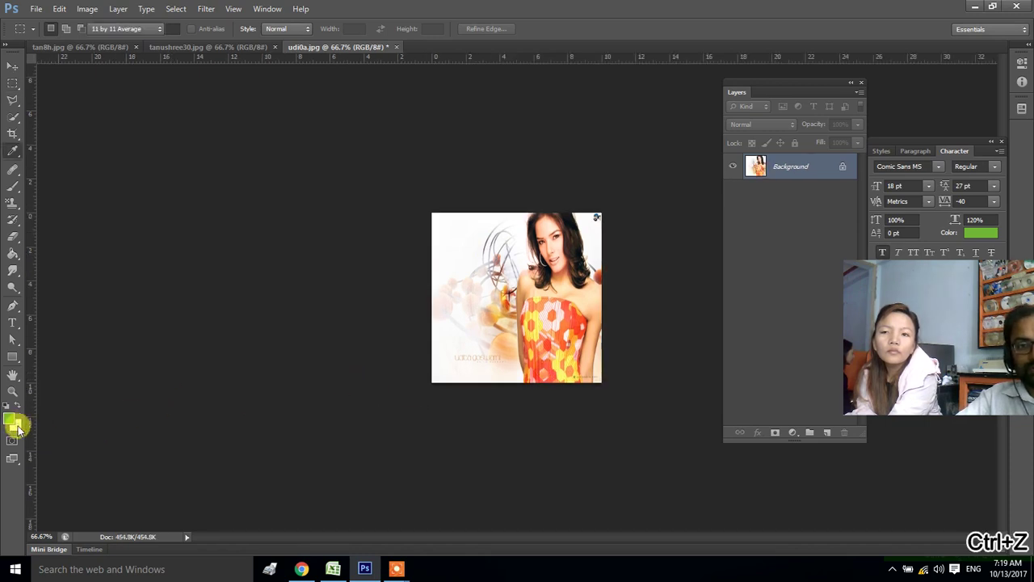
drag(309, 315, 275, 299)
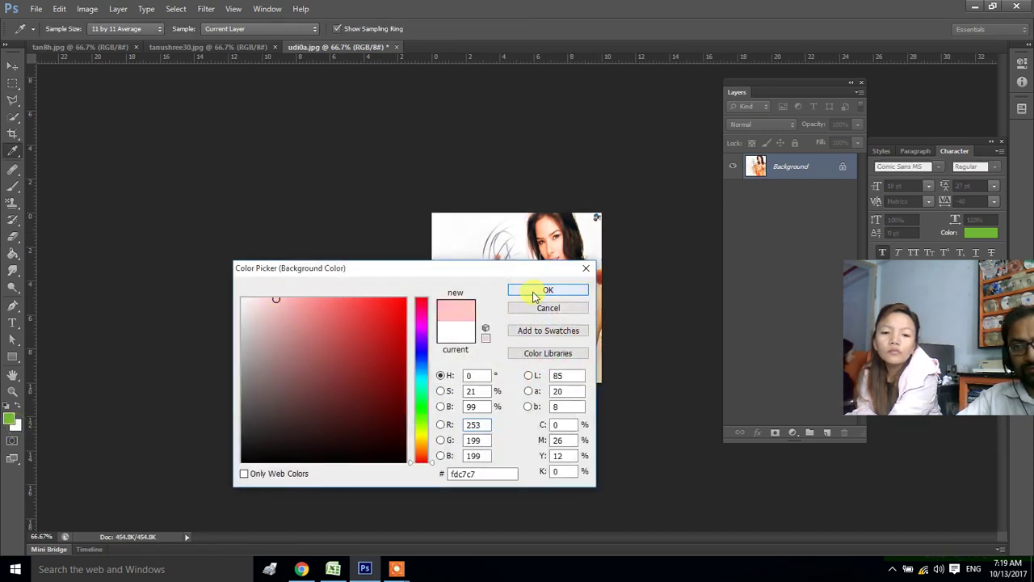
click(533, 297)
Extend the udi0a canvas to 15 × 15 cm, filling the border with the pink background colour
click(86, 8)
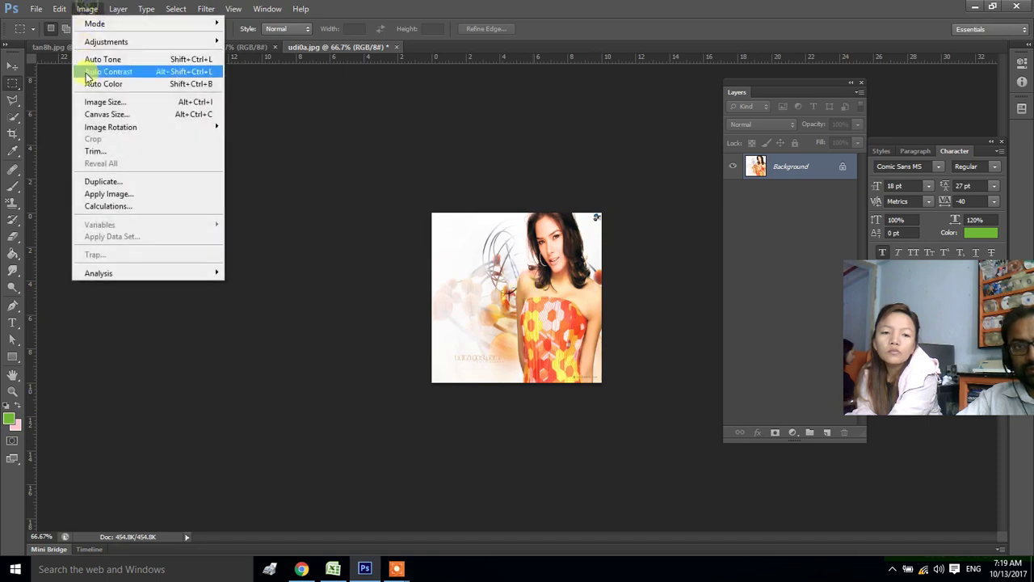
click(90, 114)
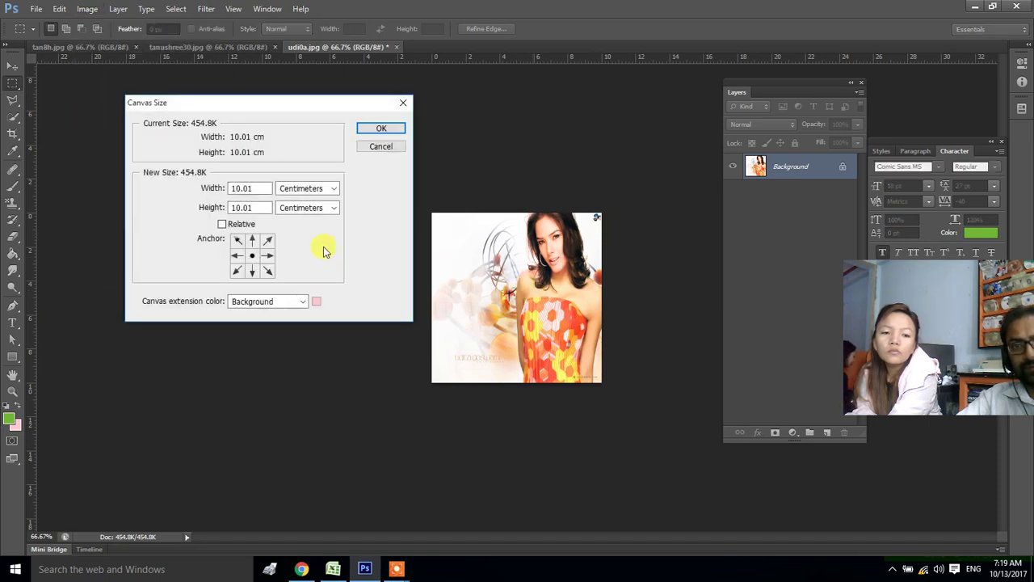
drag(261, 195, 210, 193)
text(15)
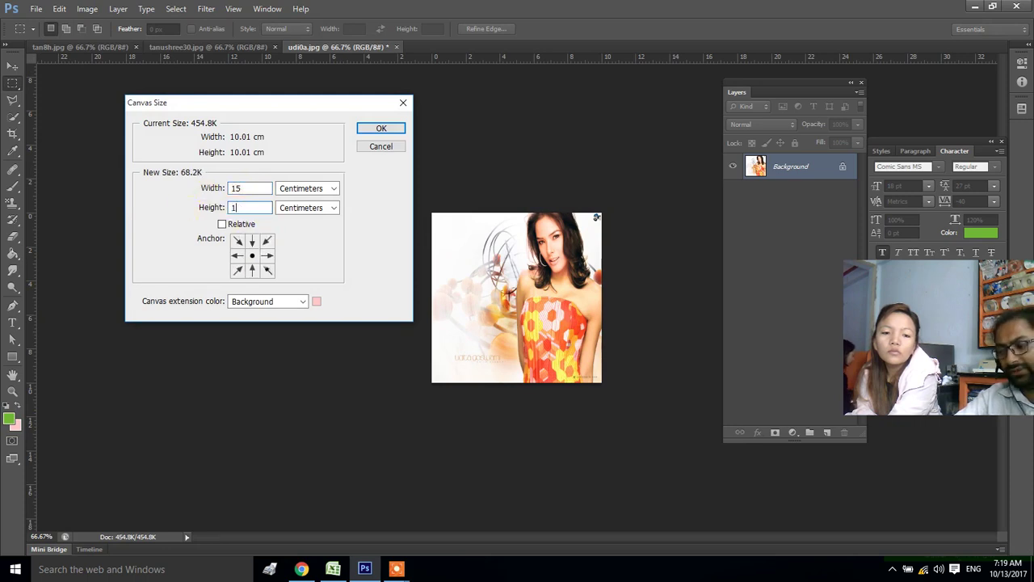
click(382, 129)
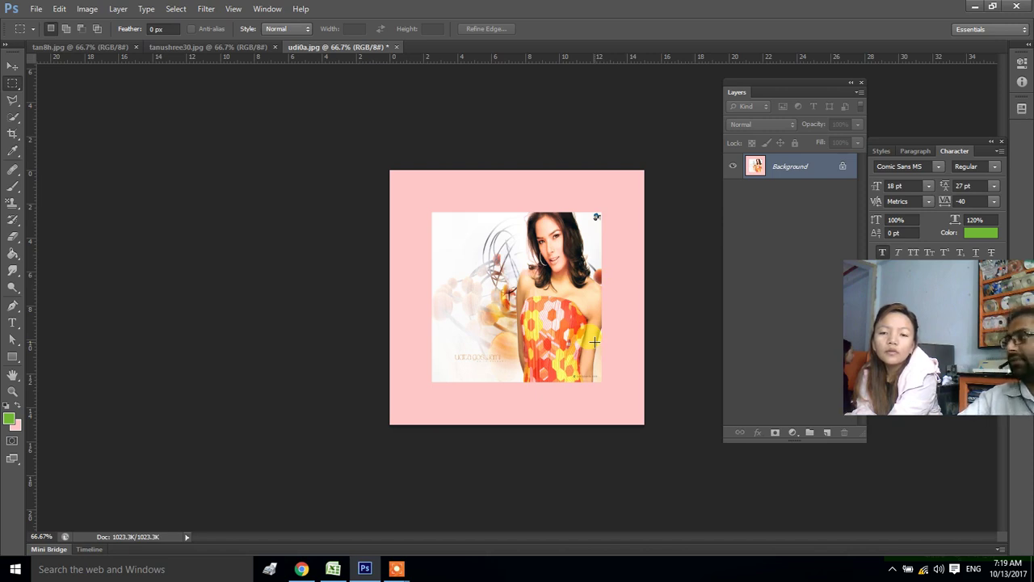
Float the udi0a.jpg document in its own window
click(87, 9)
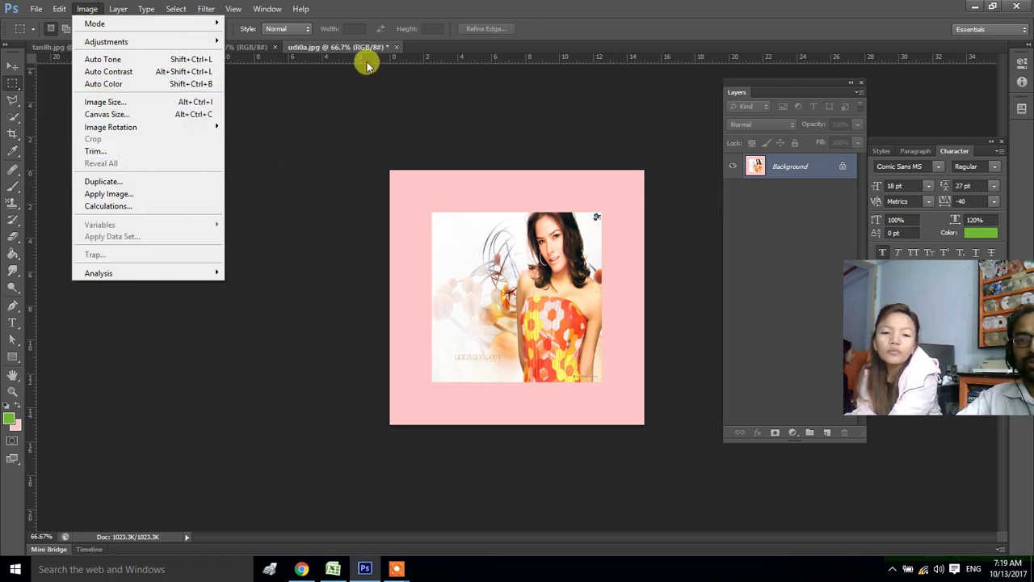
drag(362, 49, 369, 99)
right_click(369, 98)
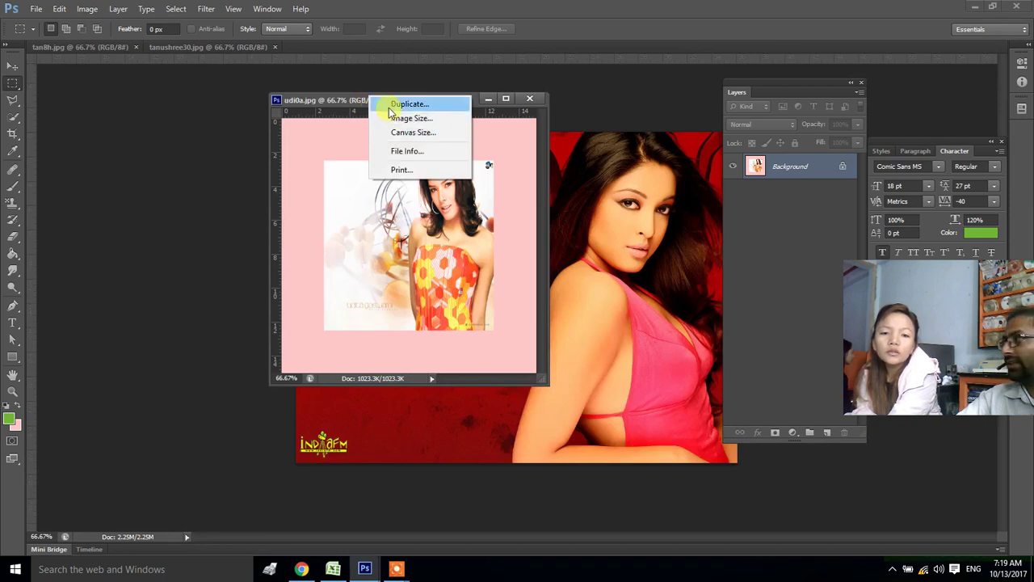
click(321, 101)
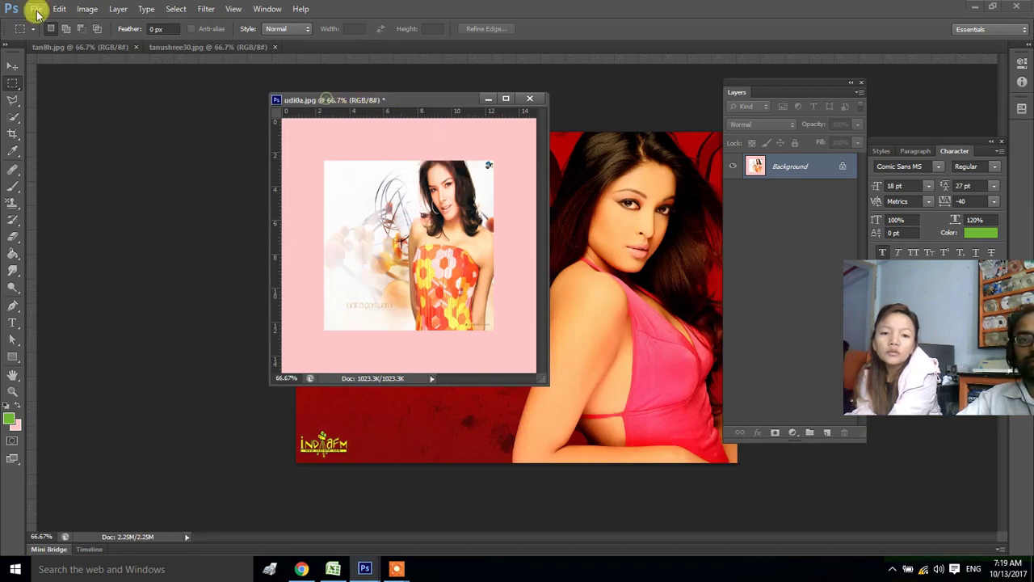
click(87, 9)
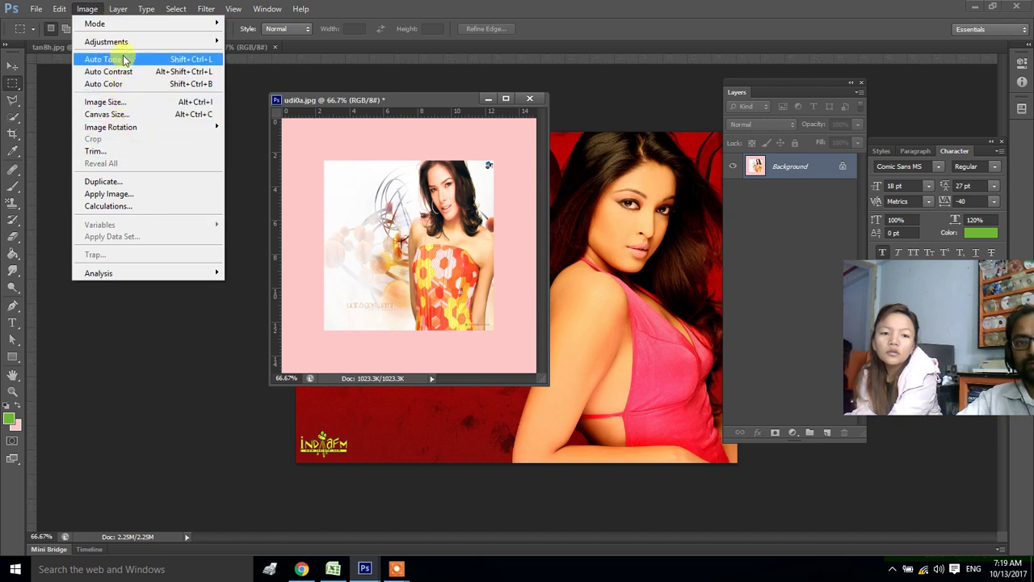
click(412, 99)
Duplicate the document as 'udi0a copy' and float the copy in its own window
right_click(418, 100)
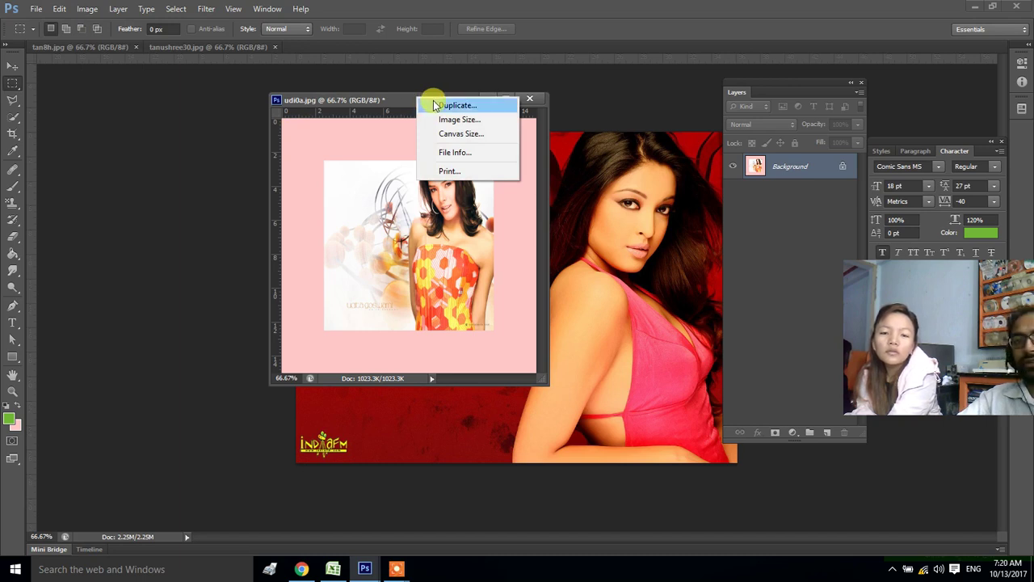
click(435, 105)
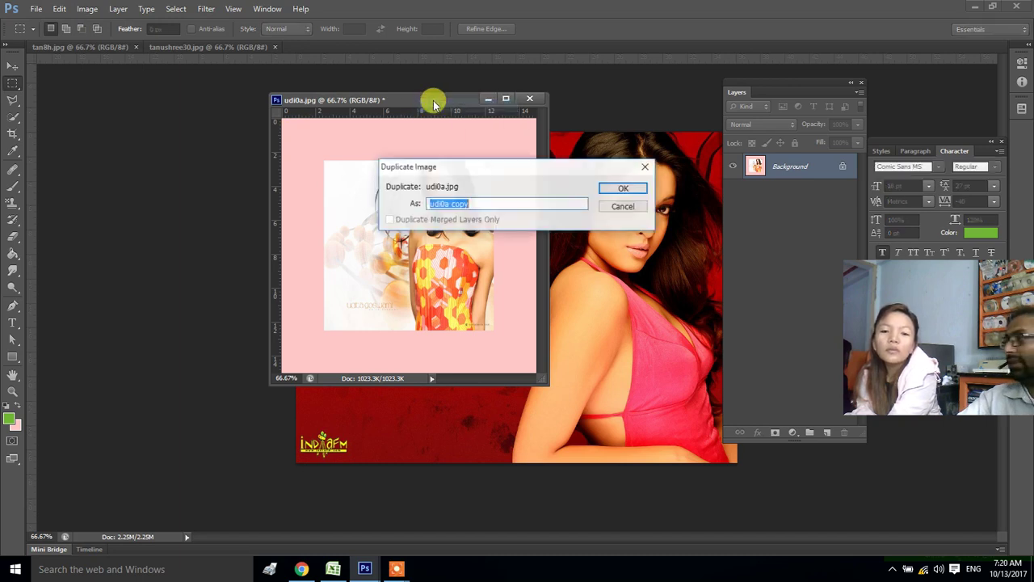
click(623, 189)
mouse_move(437, 114)
mouse_down()
mouse_move(415, 146)
mouse_move(480, 135)
mouse_up()
right_click(513, 132)
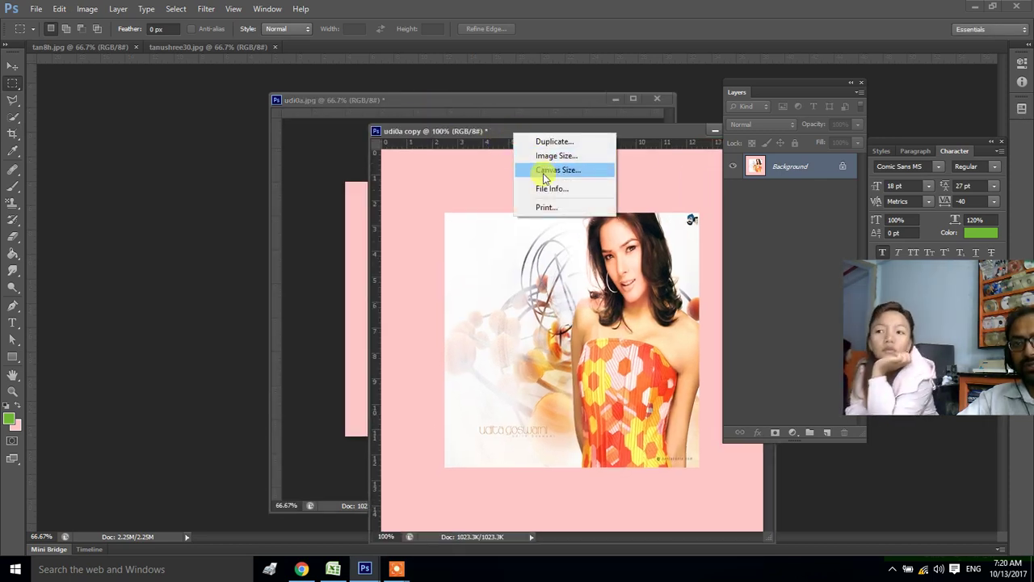
click(499, 132)
Rotate the copy 90° clockwise and mirror it horizontally
click(89, 9)
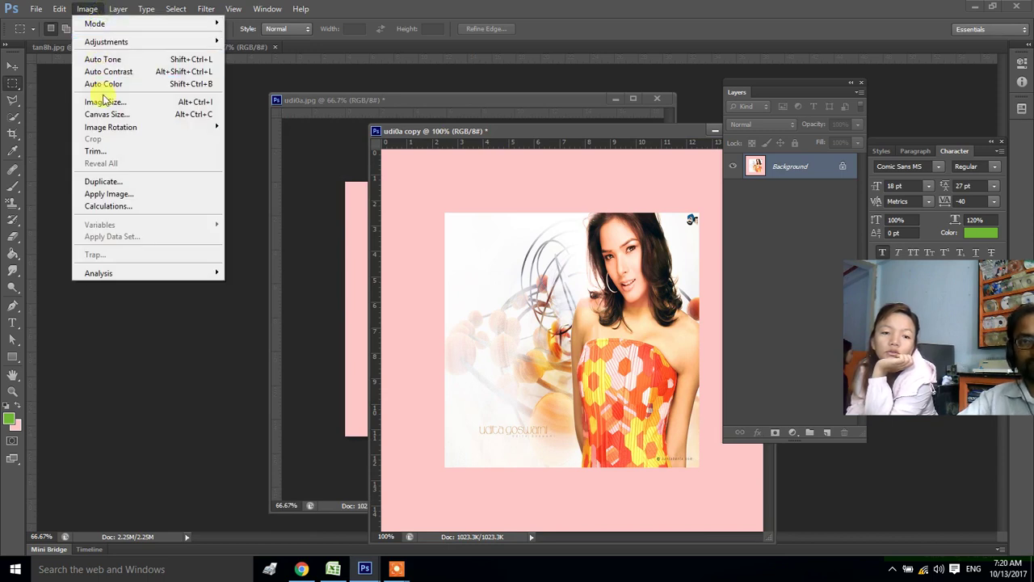
mouse_move(110, 127)
click(265, 139)
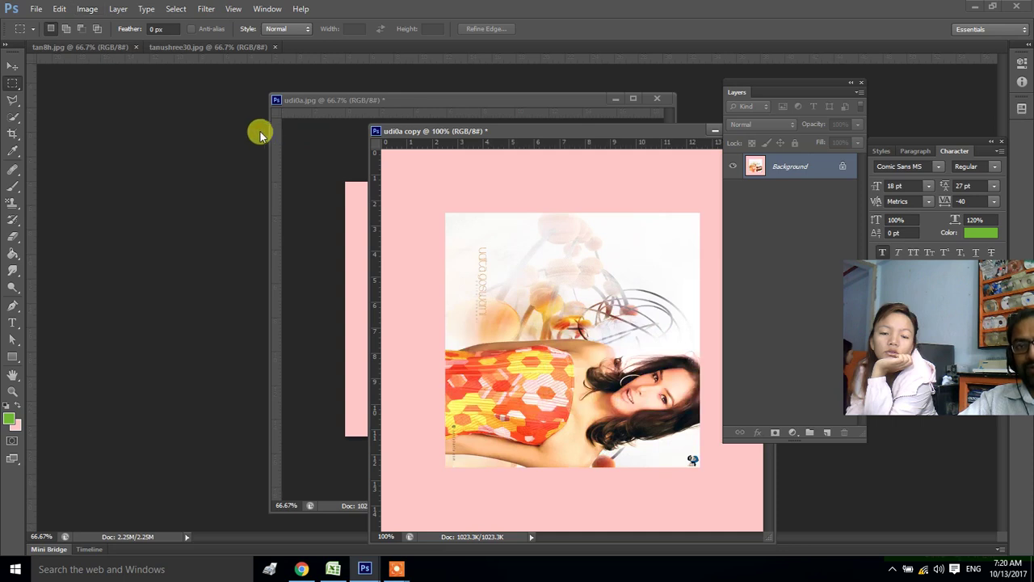
click(86, 10)
mouse_move(111, 127)
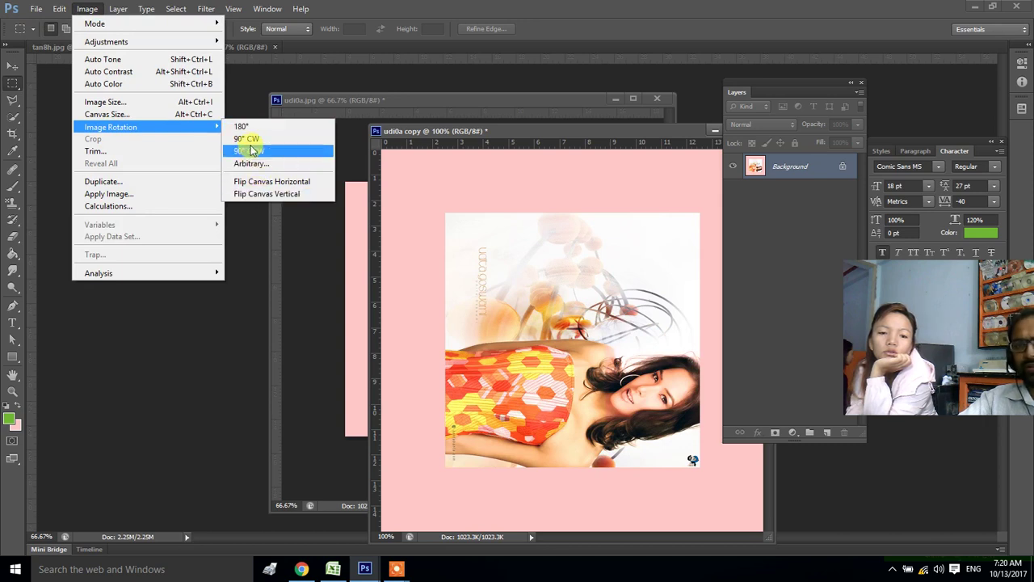
click(267, 182)
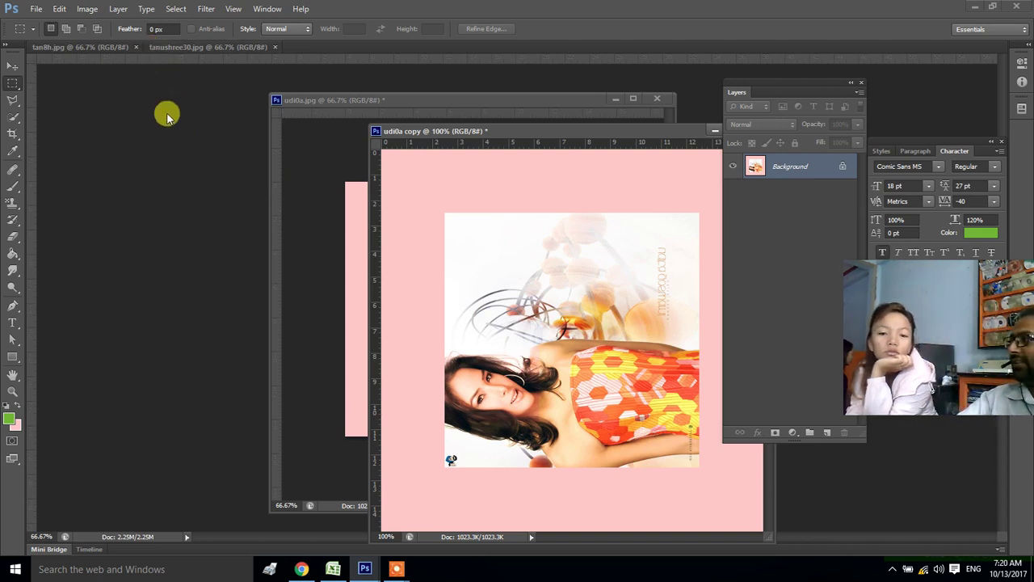
Flip the udi0a copy canvas horizontally and then vertically
click(95, 11)
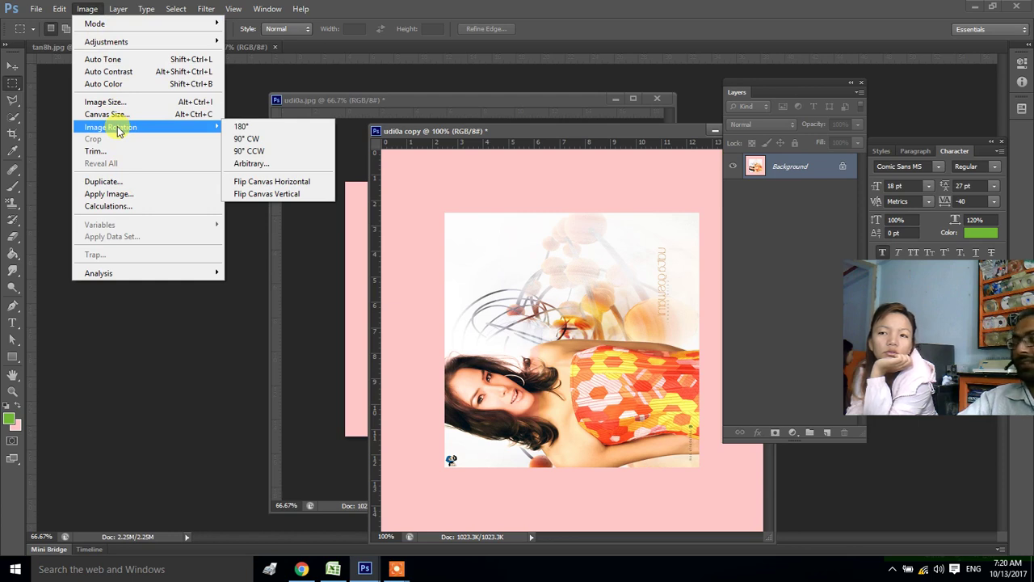
click(269, 185)
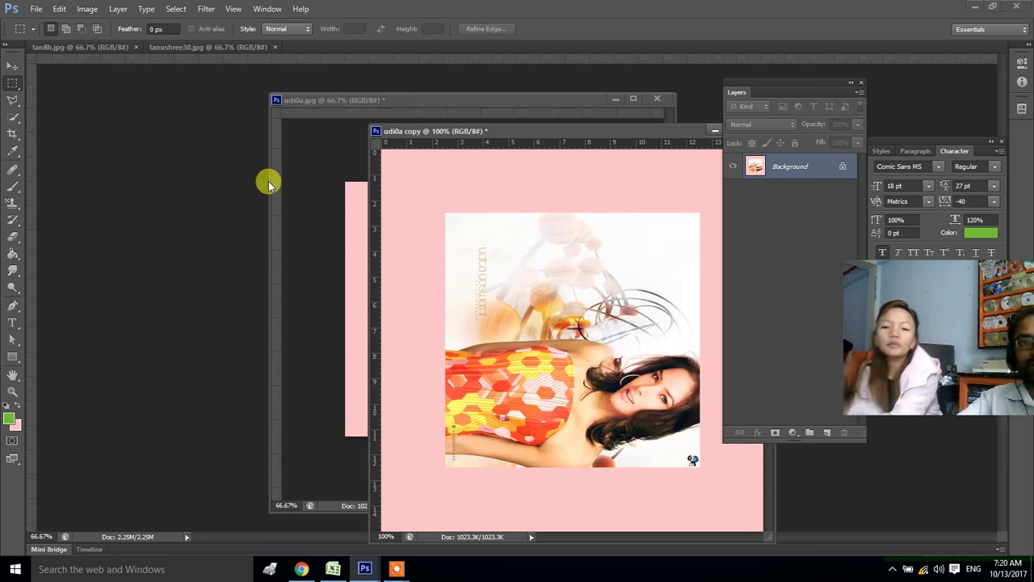
click(86, 9)
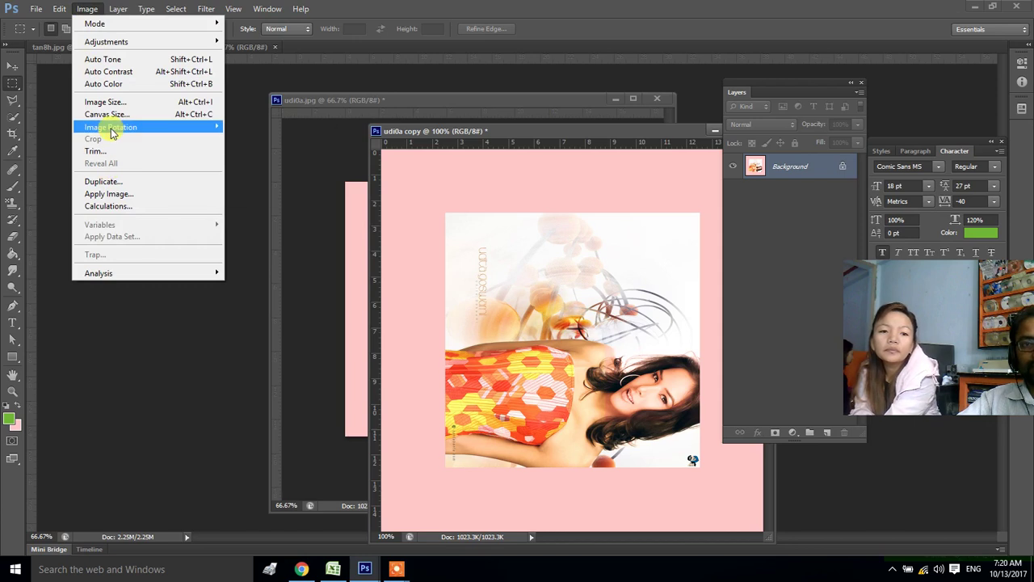
click(247, 190)
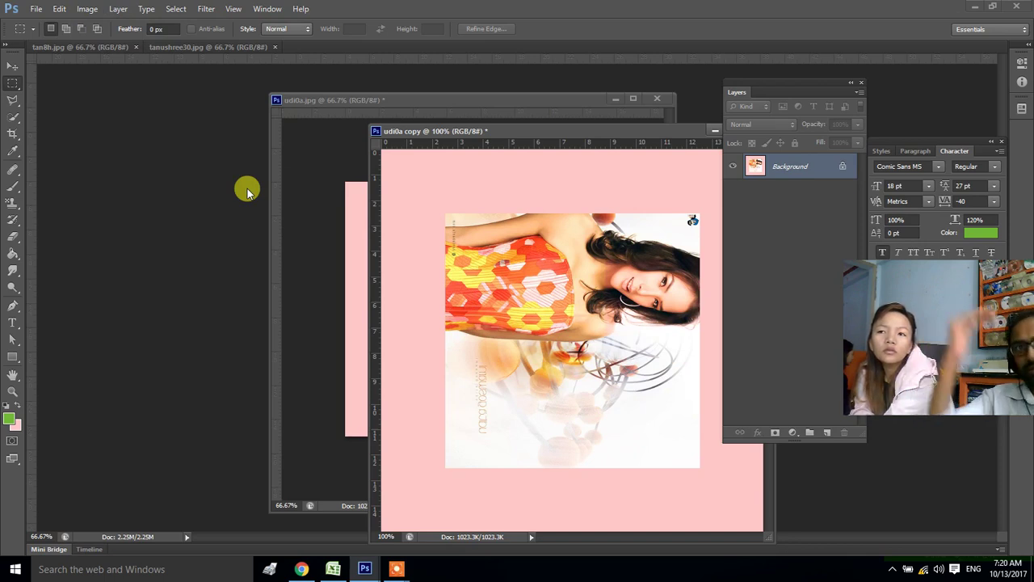
click(97, 8)
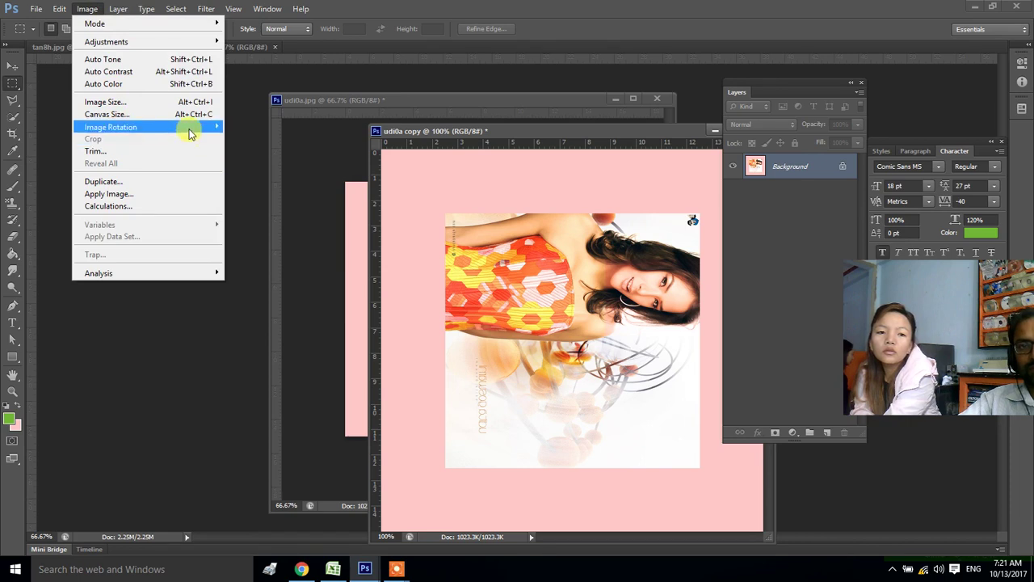
click(278, 164)
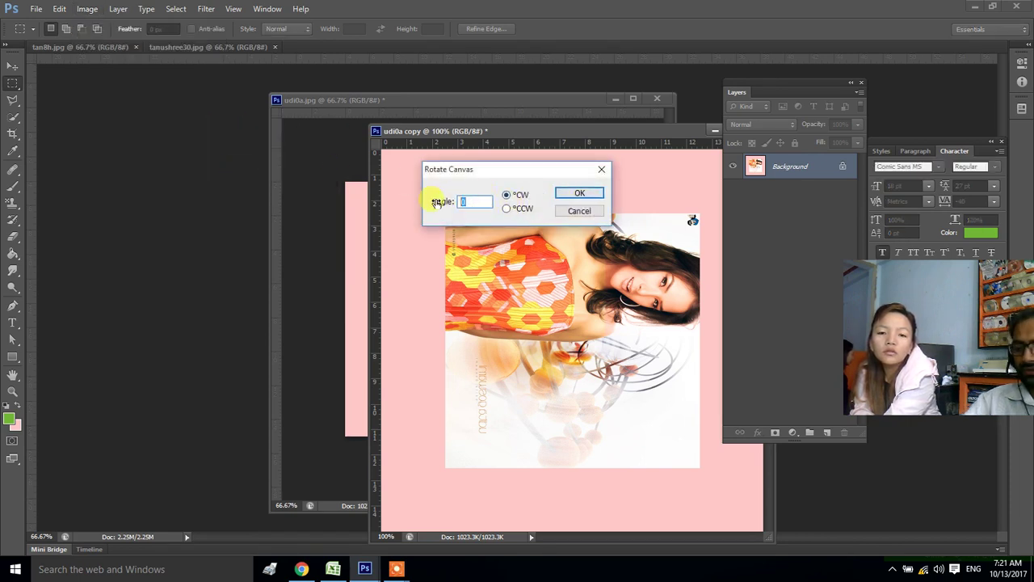
text(20)
Apply a 20° clockwise rotation, then step back twice to undo it and the vertical flip
key(Return)
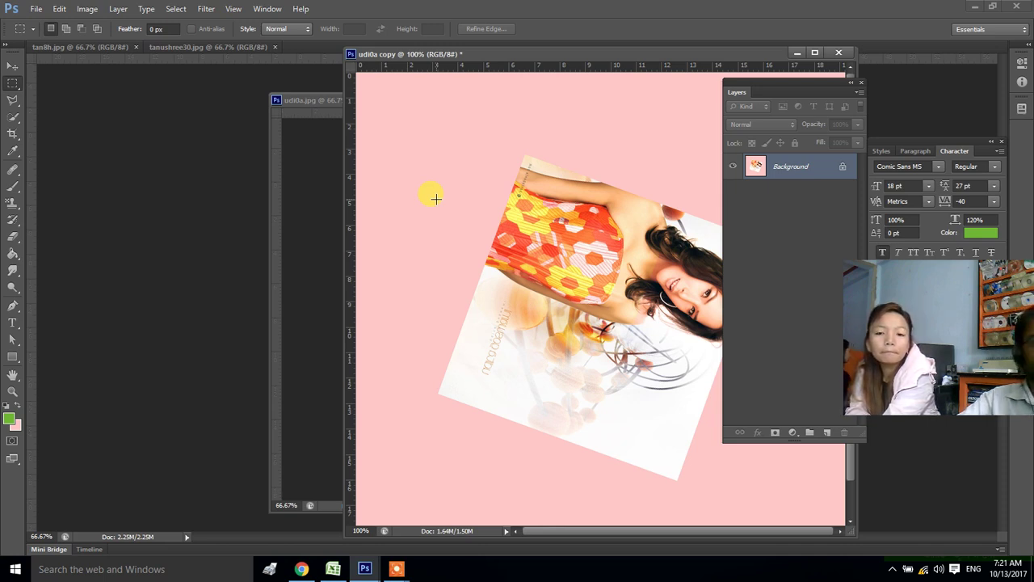
click(87, 9)
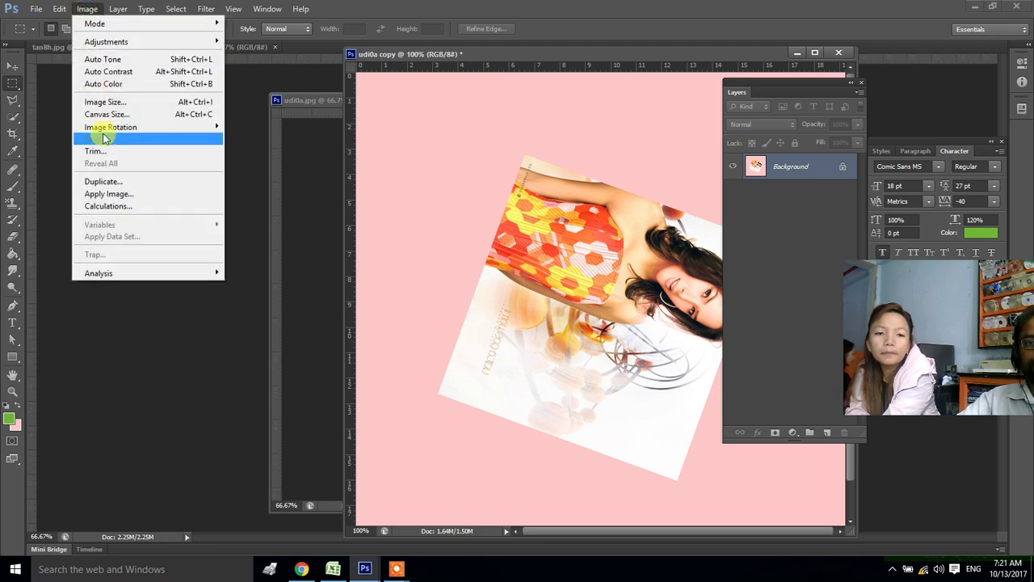
click(574, 258)
key(ctrl+alt+z)
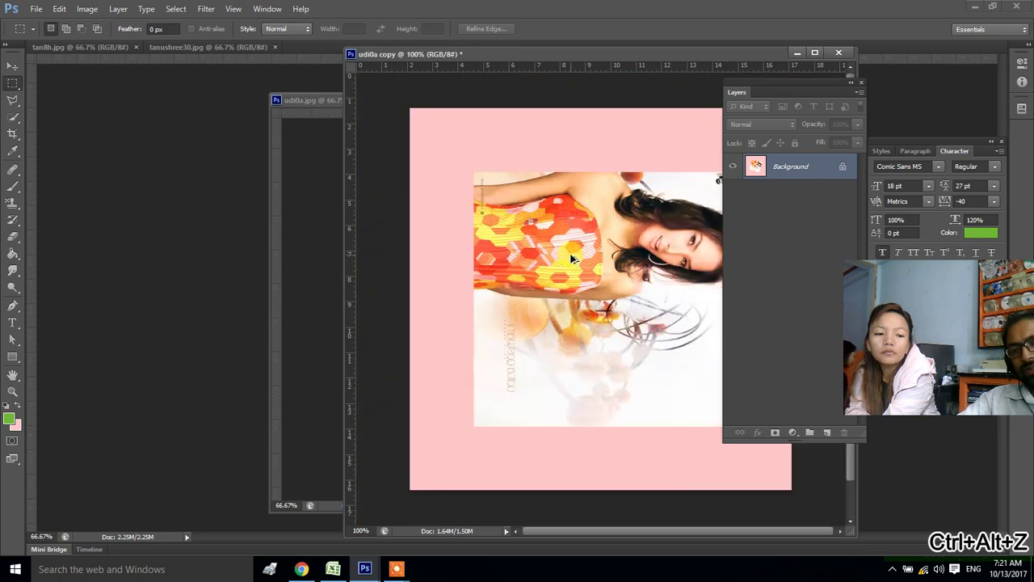
key(ctrl+alt+z)
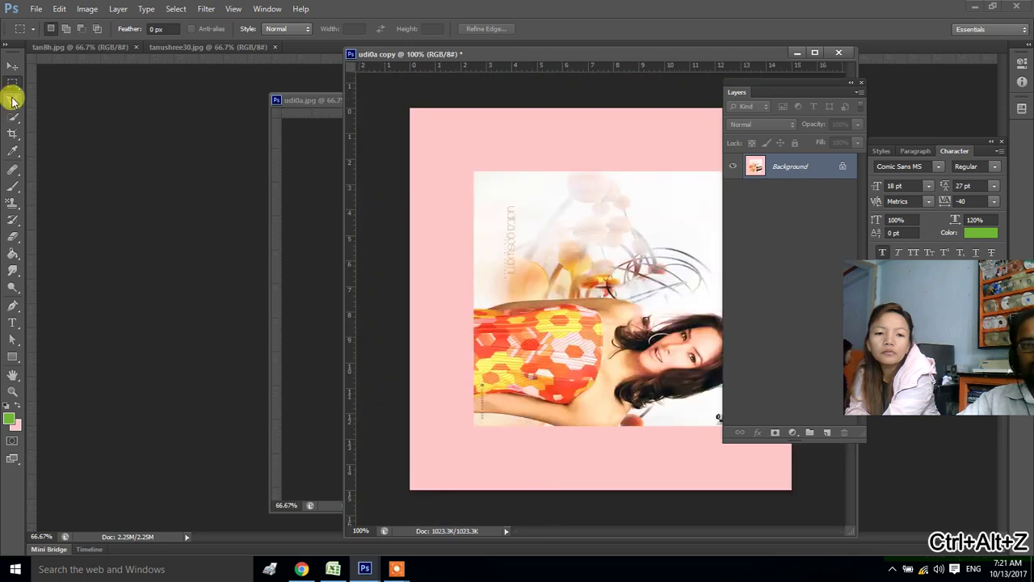
Crop the canvas to a rectangular marquee around the woman's face, then deselect
click(12, 84)
drag(572, 241, 708, 392)
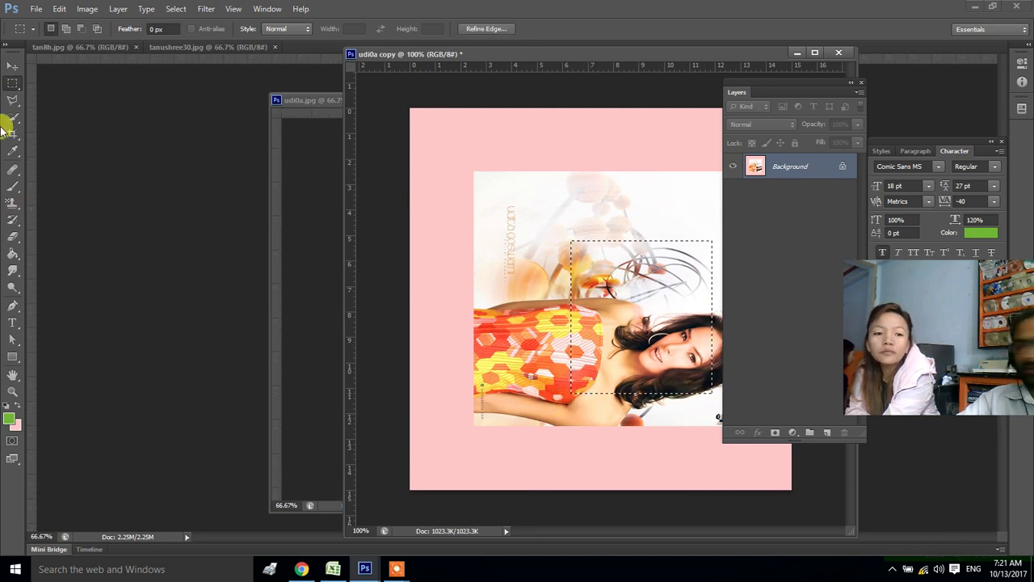
click(84, 9)
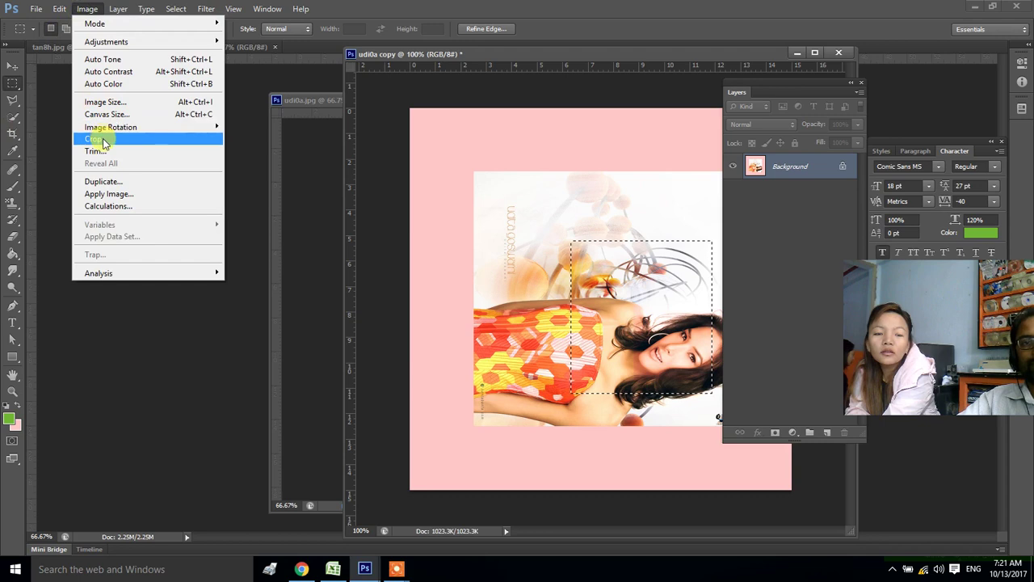
click(103, 141)
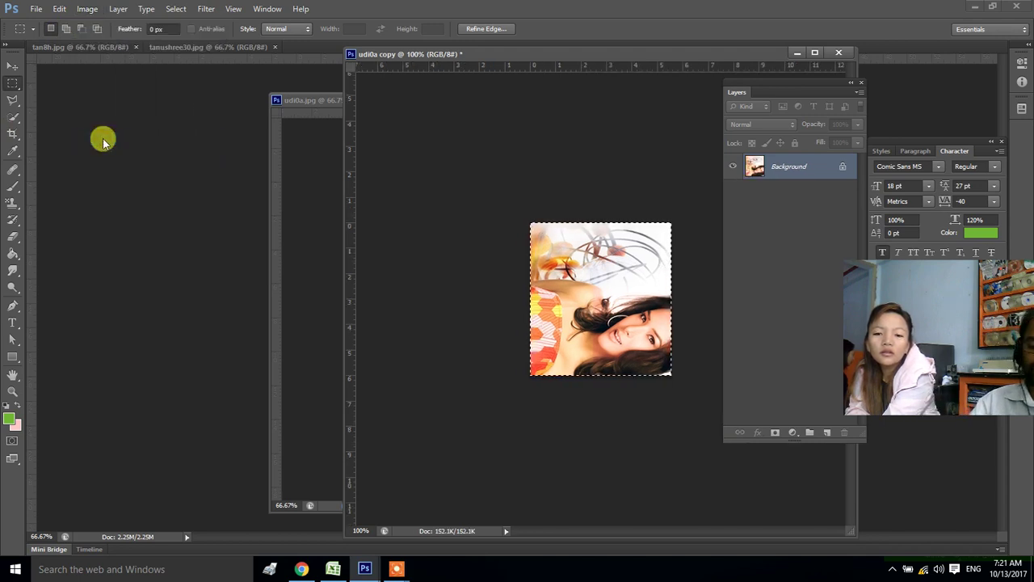
key(ctrl+d)
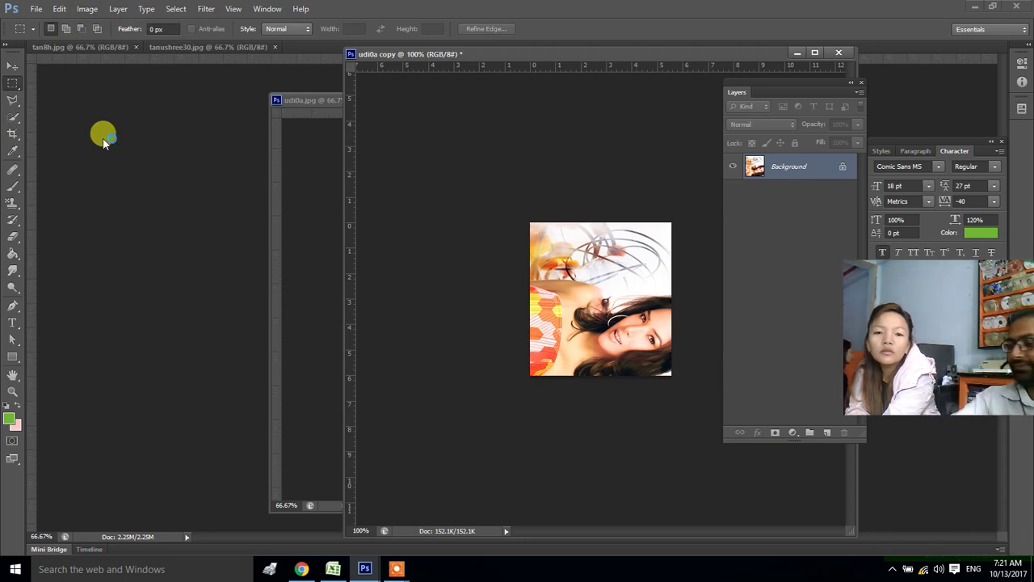
click(87, 9)
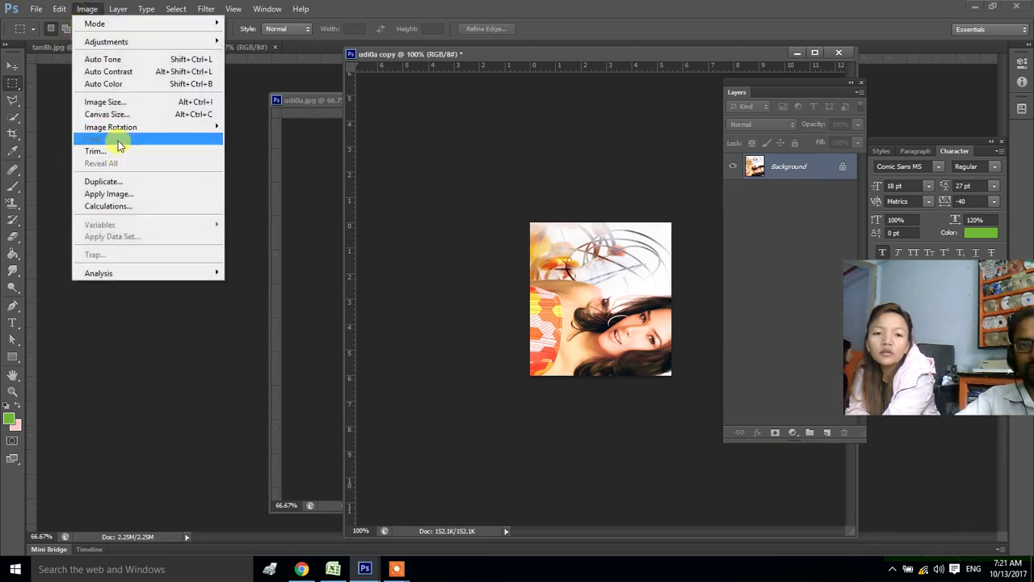
Run Image > Trim on the cropped patch with its default settings
click(120, 151)
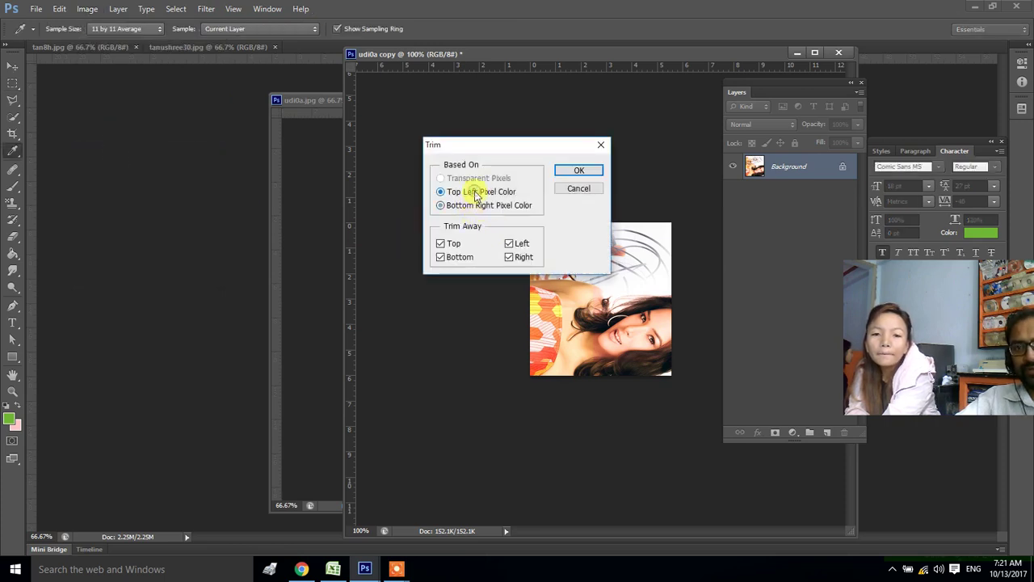
click(578, 172)
key(m)
Select the face on the right and trim based on Bottom Right Pixel Color
drag(587, 244, 664, 337)
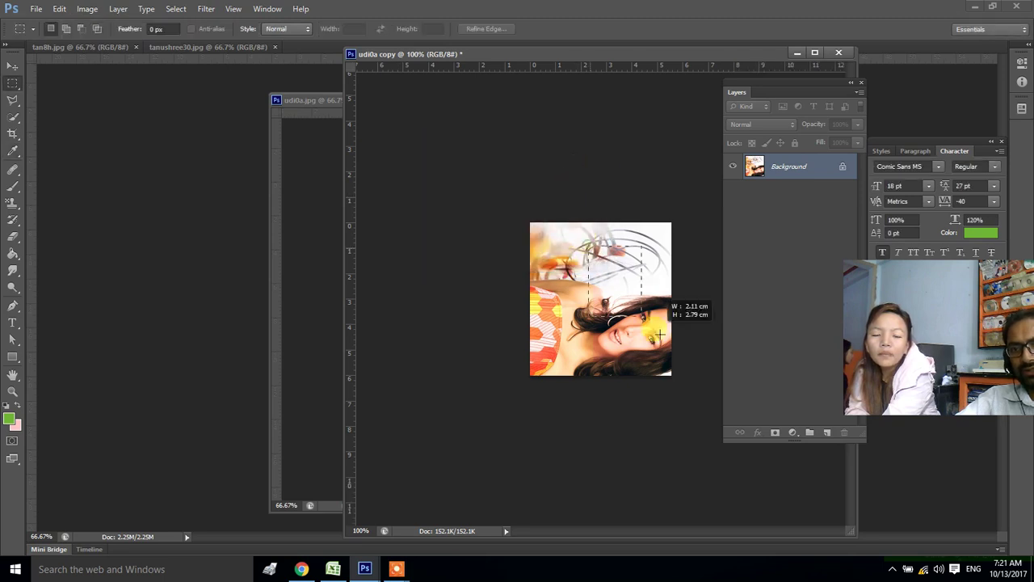
click(88, 9)
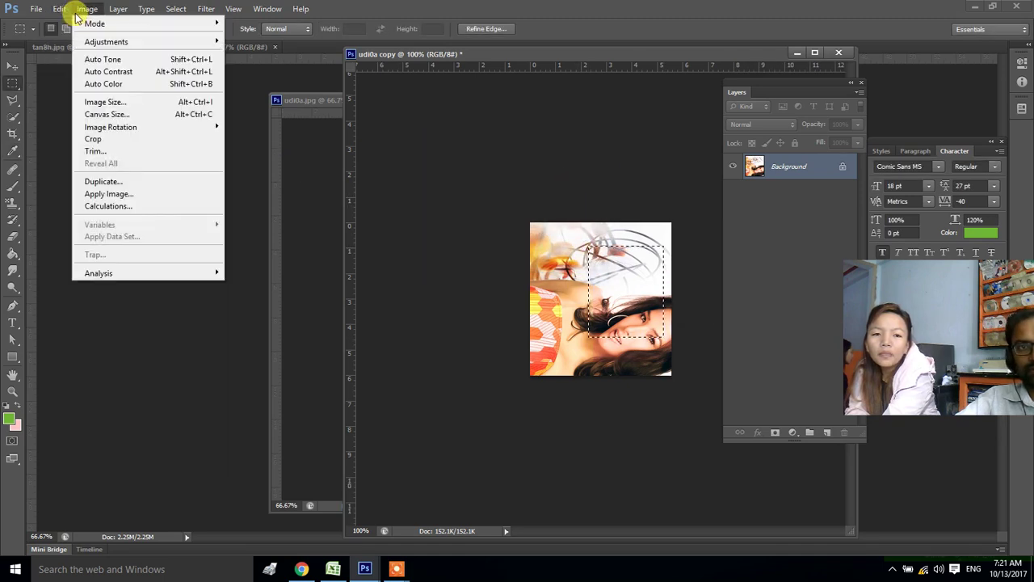
click(108, 146)
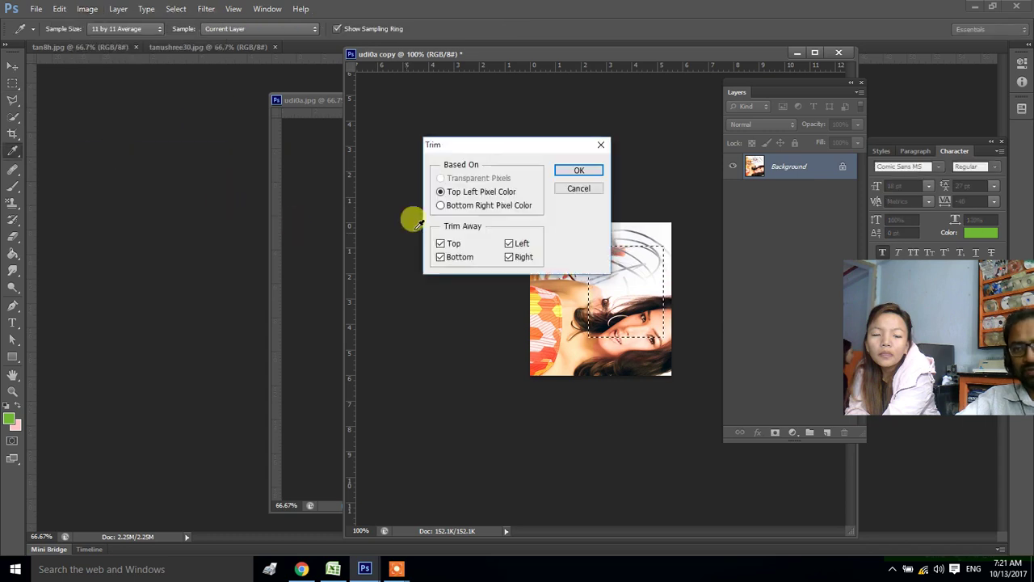
click(485, 206)
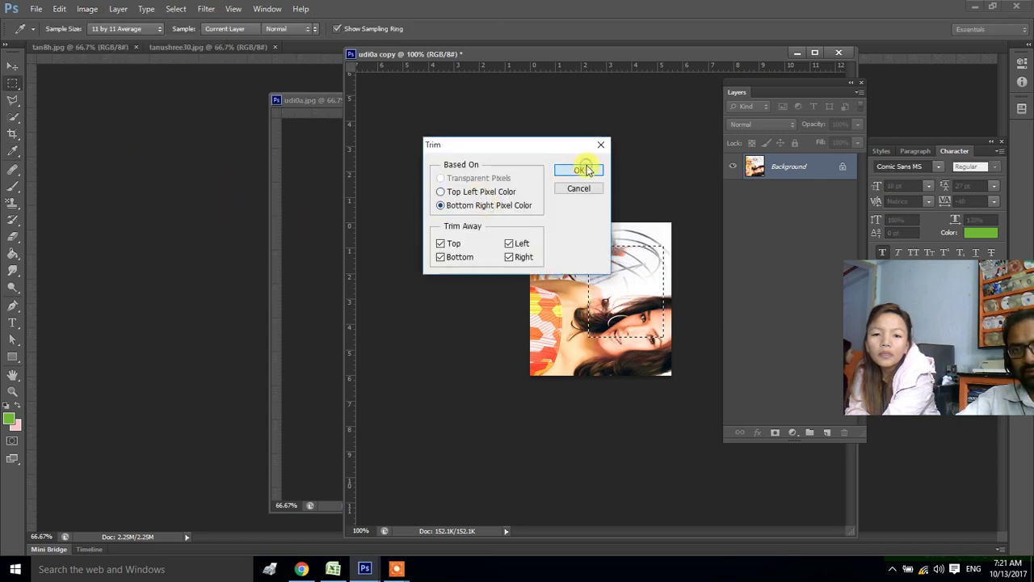
click(582, 168)
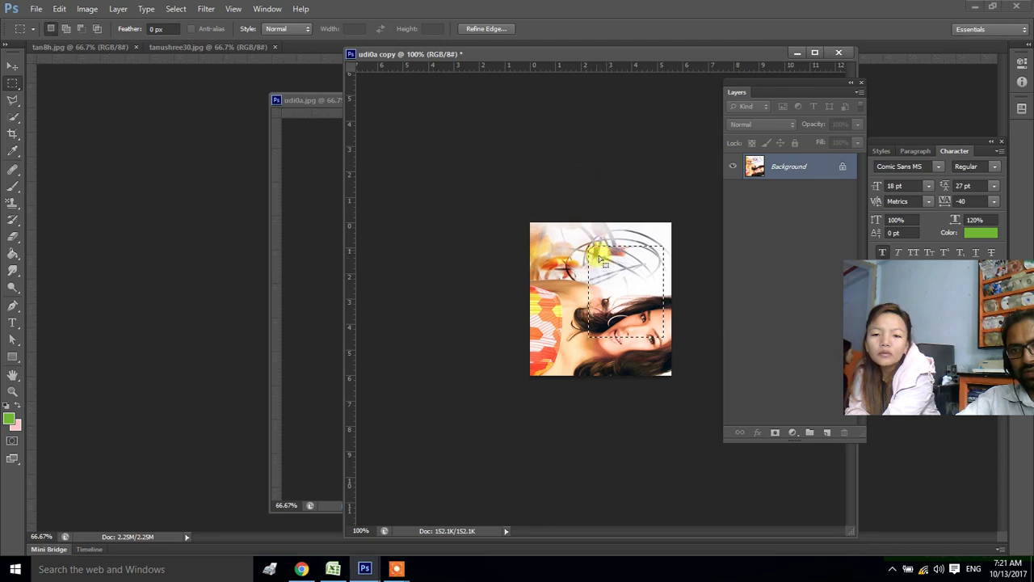
click(59, 9)
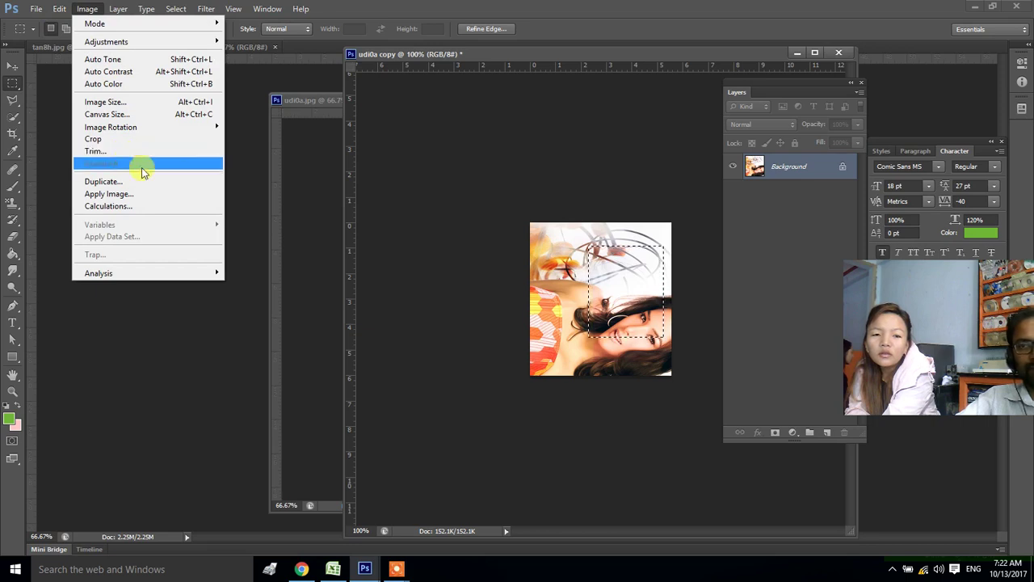
click(586, 279)
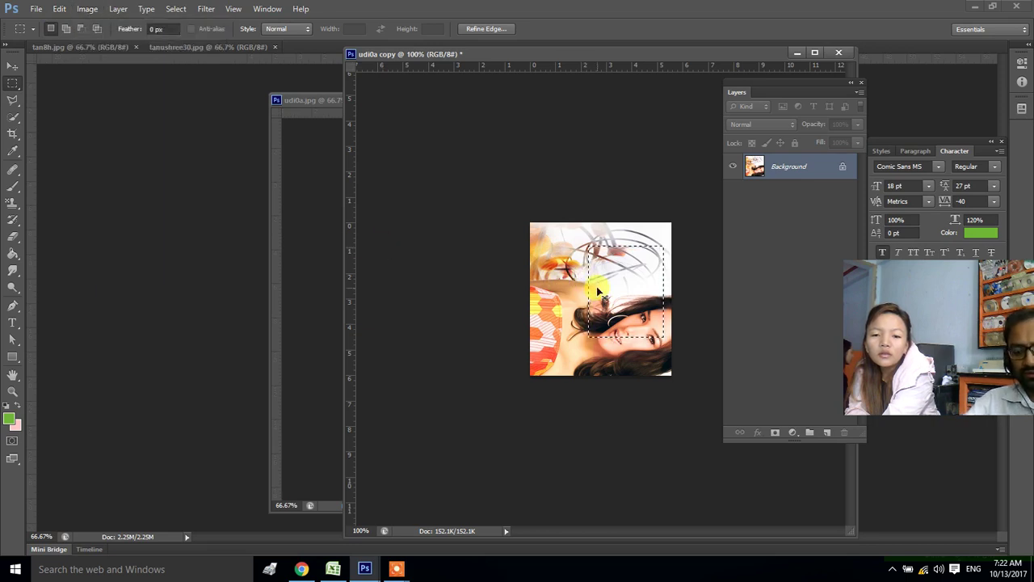
Copy the face patch to Layer 1, shift it left, and trim the image
key(ctrl+j)
key(v)
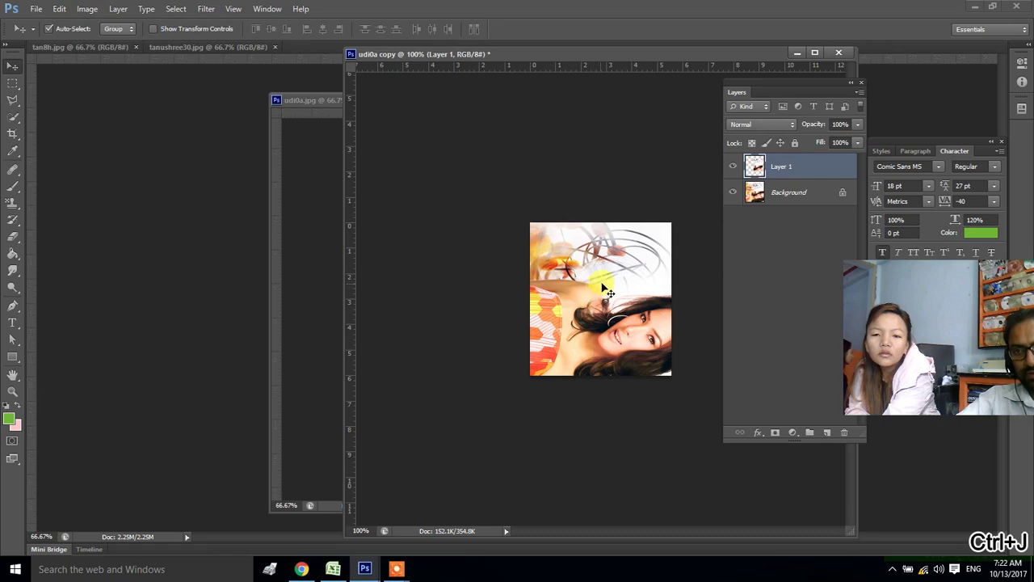
drag(597, 285, 568, 282)
click(87, 9)
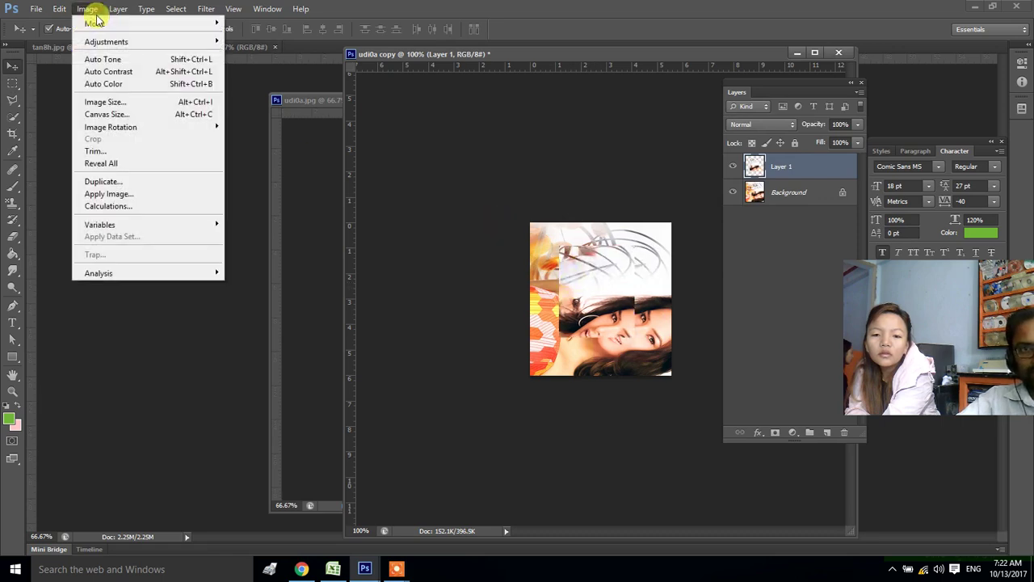
click(116, 151)
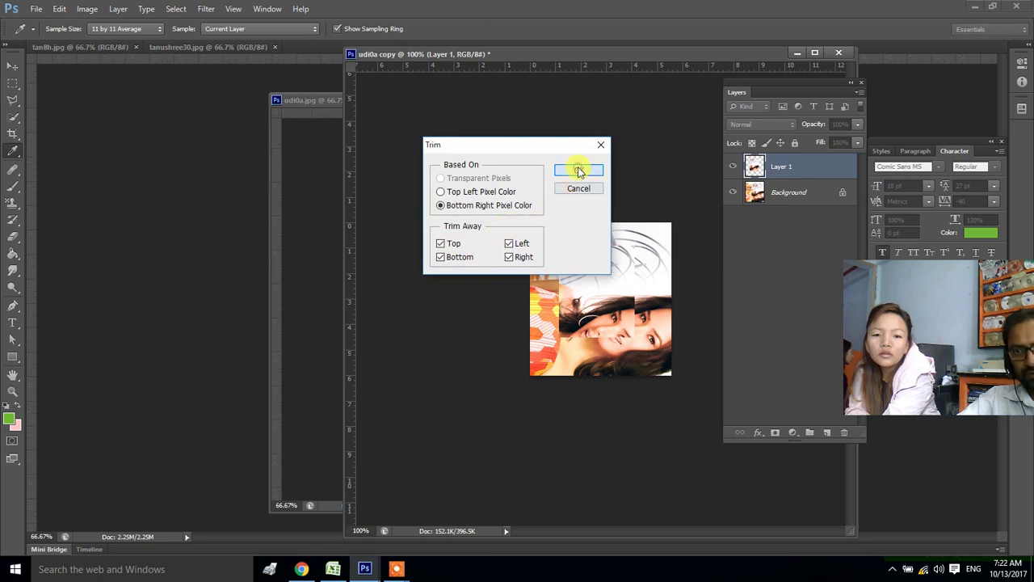
click(578, 170)
mouse_move(573, 284)
mouse_down()
mouse_move(548, 287)
mouse_move(570, 282)
mouse_up()
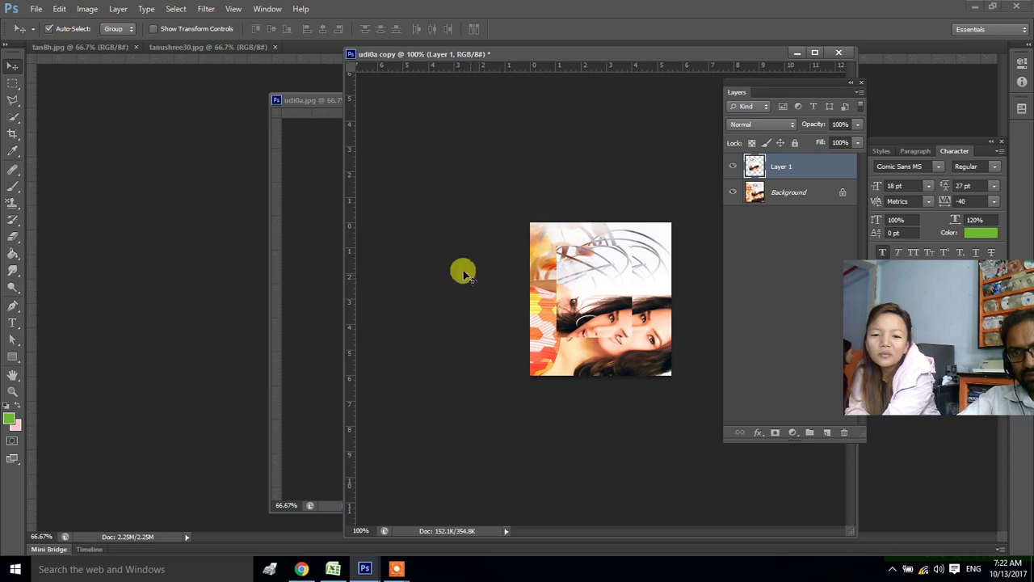
Reveal all canvas content and move the face patch up and left
click(84, 10)
click(121, 161)
mouse_move(636, 304)
mouse_down()
mouse_move(595, 291)
mouse_move(619, 289)
mouse_up()
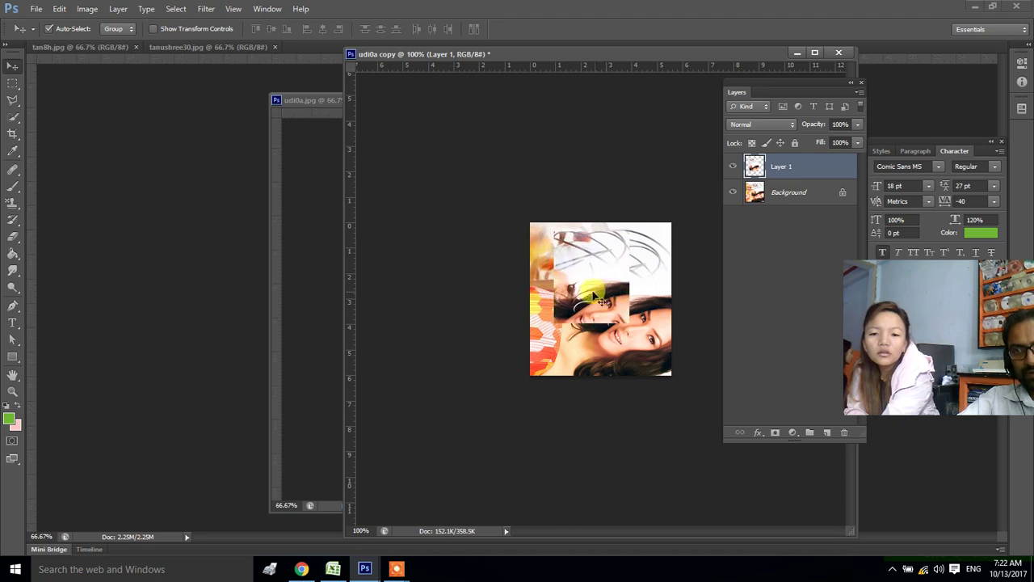
Duplicate the image as udi0a copy 2 and float it in its own window
click(86, 8)
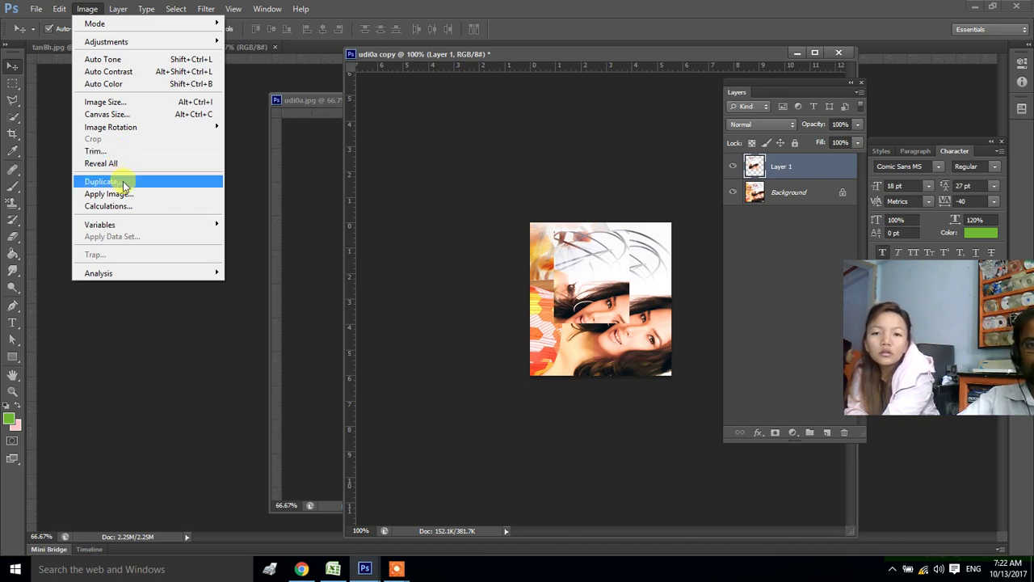
click(123, 181)
click(614, 192)
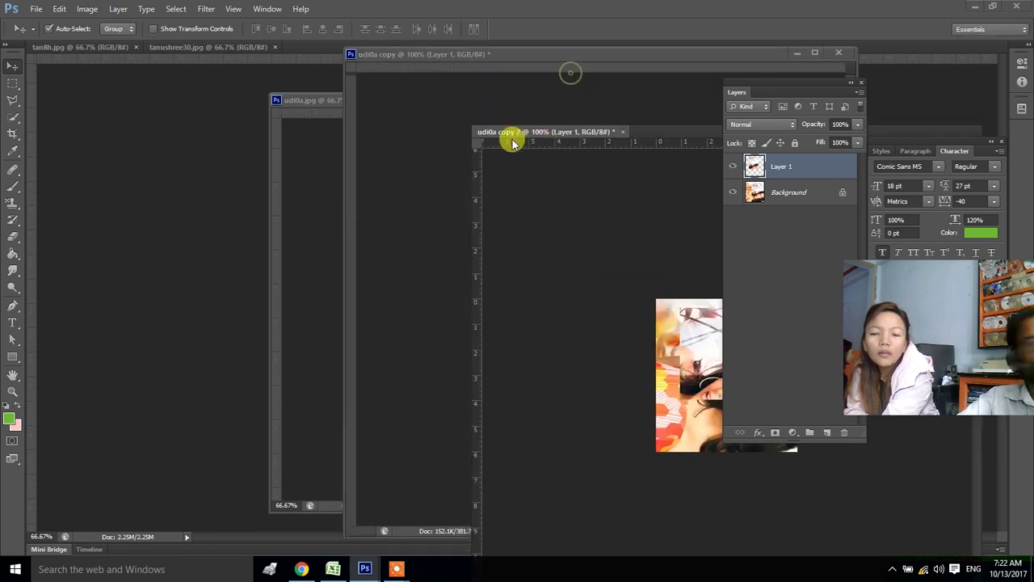
drag(571, 71, 503, 121)
click(87, 9)
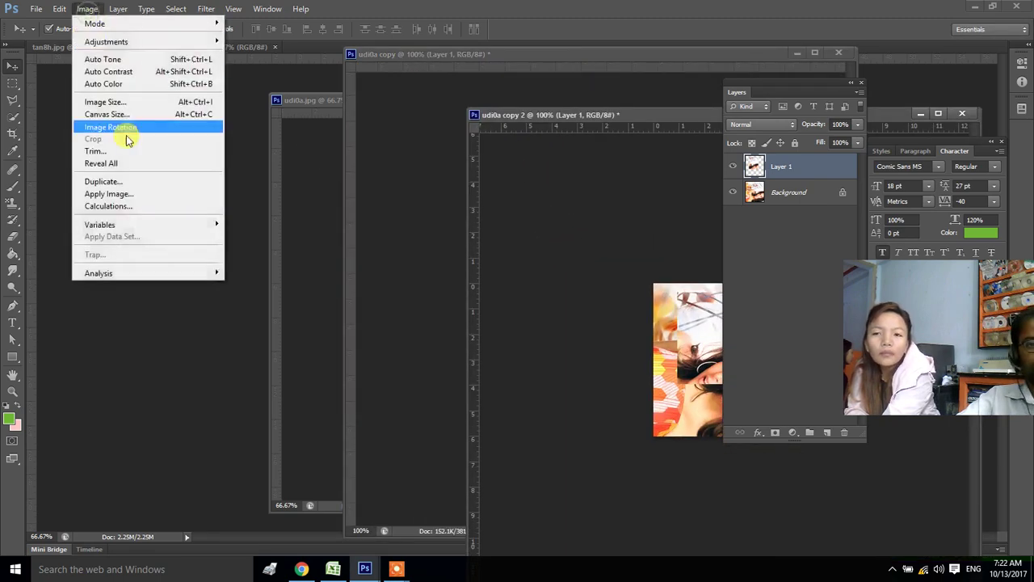
Apply Image in Multiply mode on udi0a copy 2, then drag Layer 1 about 1 cm left
click(153, 193)
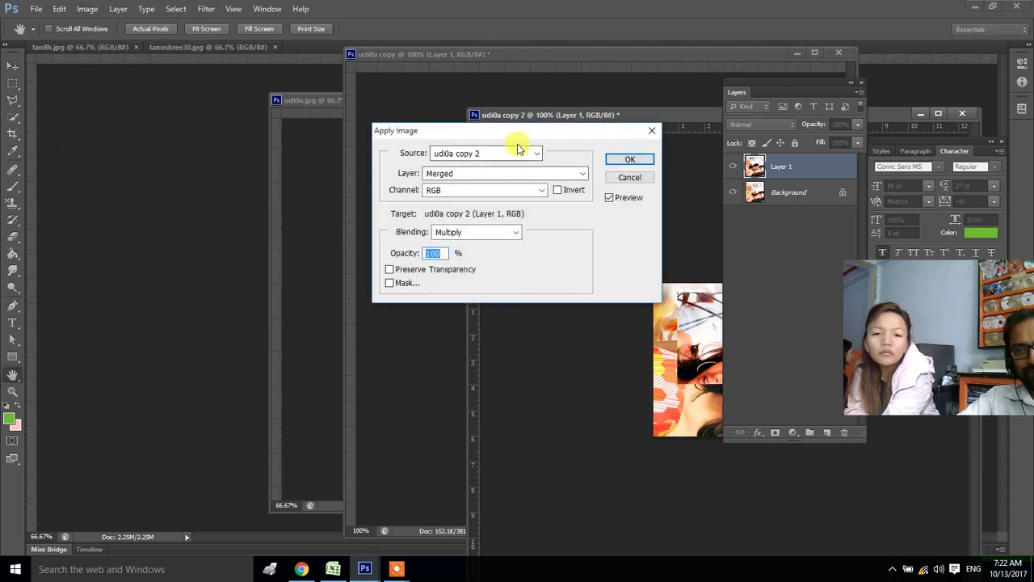
drag(528, 135, 198, 177)
drag(623, 113, 438, 119)
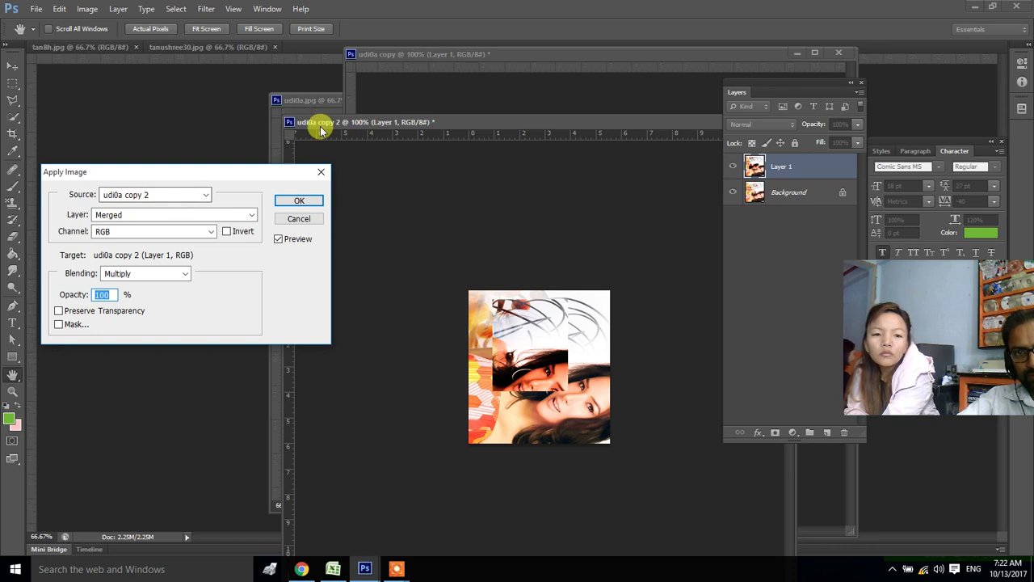
click(113, 275)
click(121, 325)
click(293, 202)
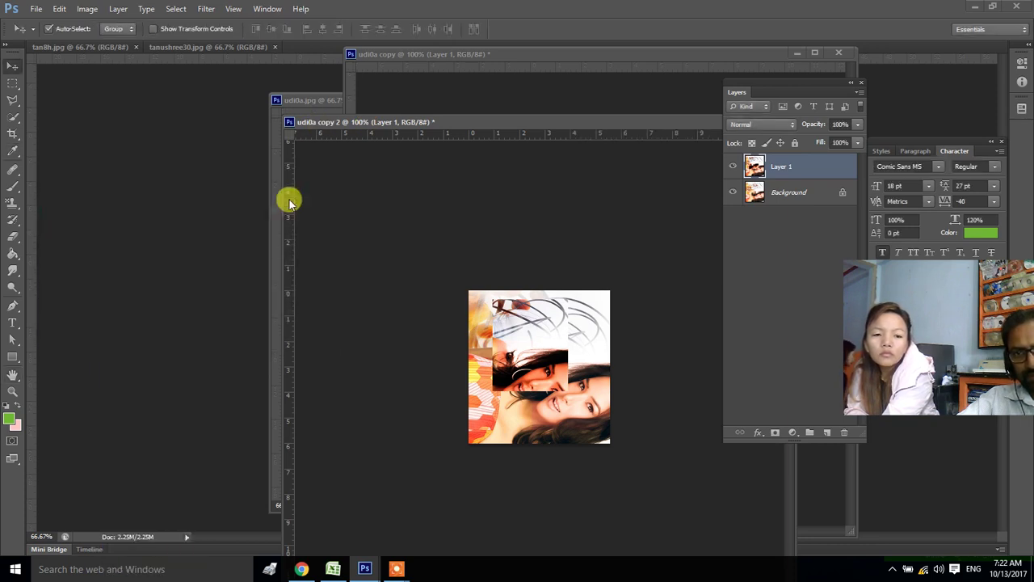
drag(498, 376, 490, 366)
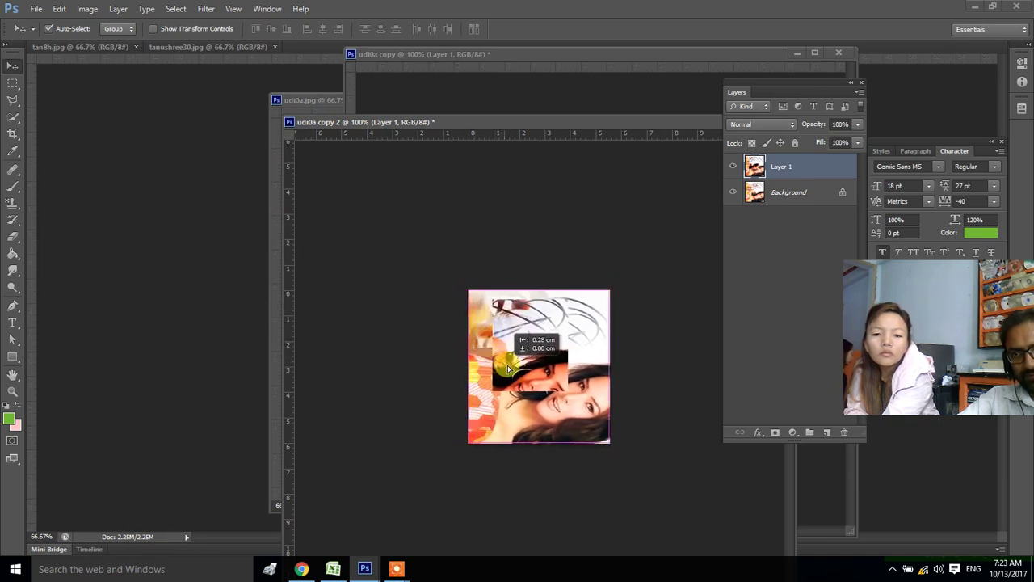
mouse_move(490, 367)
mouse_down()
mouse_move(380, 415)
mouse_move(474, 377)
mouse_move(490, 353)
mouse_move(499, 368)
mouse_move(473, 358)
mouse_up()
Bring tanushree30 forward and cancel a new blank document
click(170, 302)
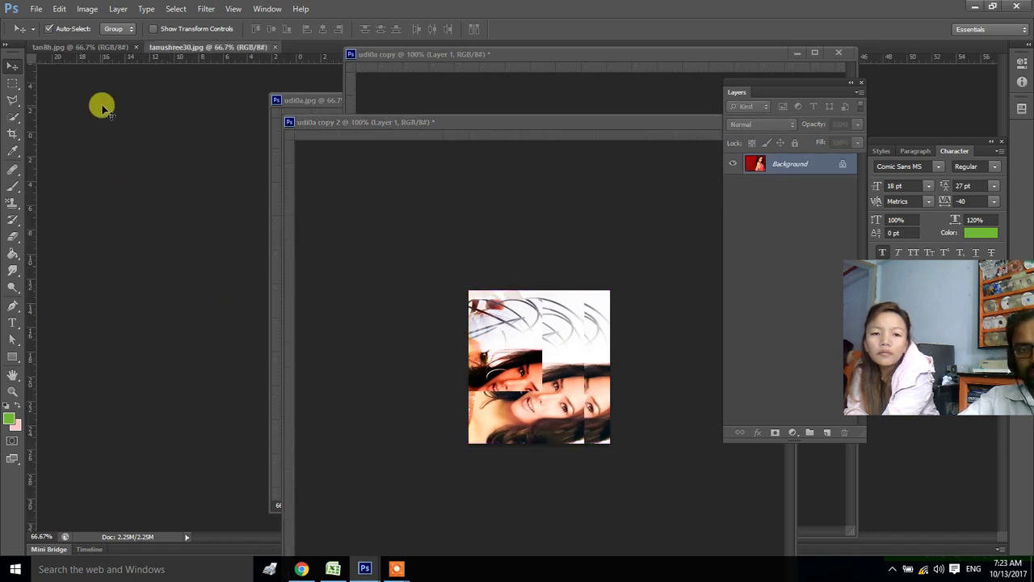
key(ctrl+n)
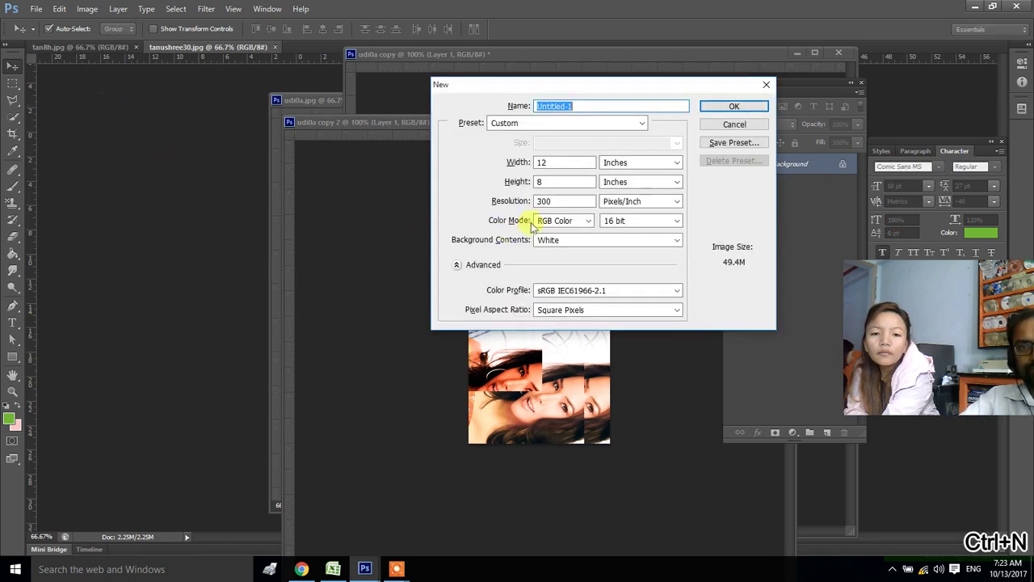
click(768, 85)
Open tanushree27, tanushree28, tanushree30 and tan26a from the Bollywood folder together
key(ctrl+o)
scroll(253, 323, down, 15)
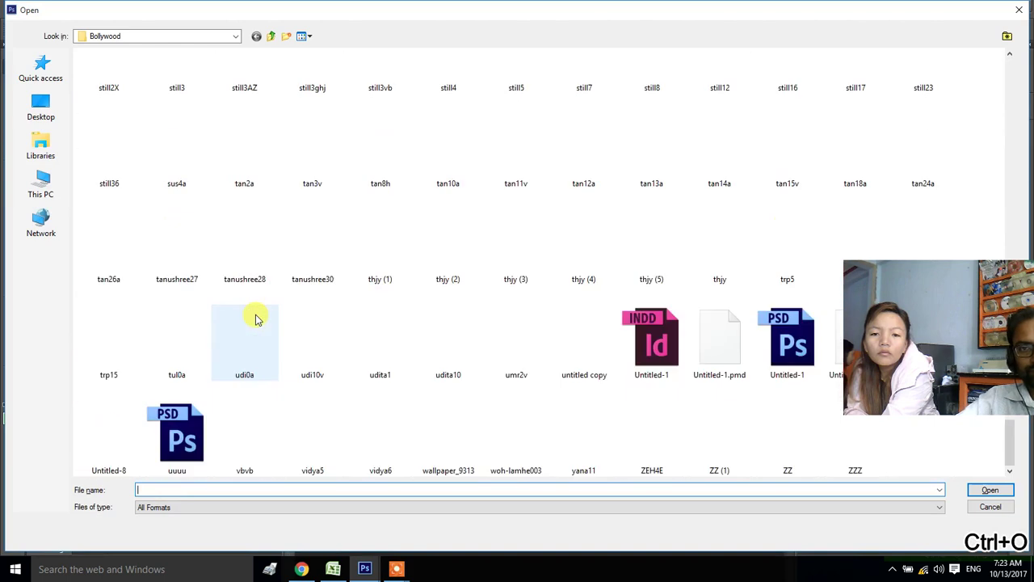
click(184, 235)
ctrl+click(236, 240)
ctrl+click(312, 245)
ctrl+click(120, 264)
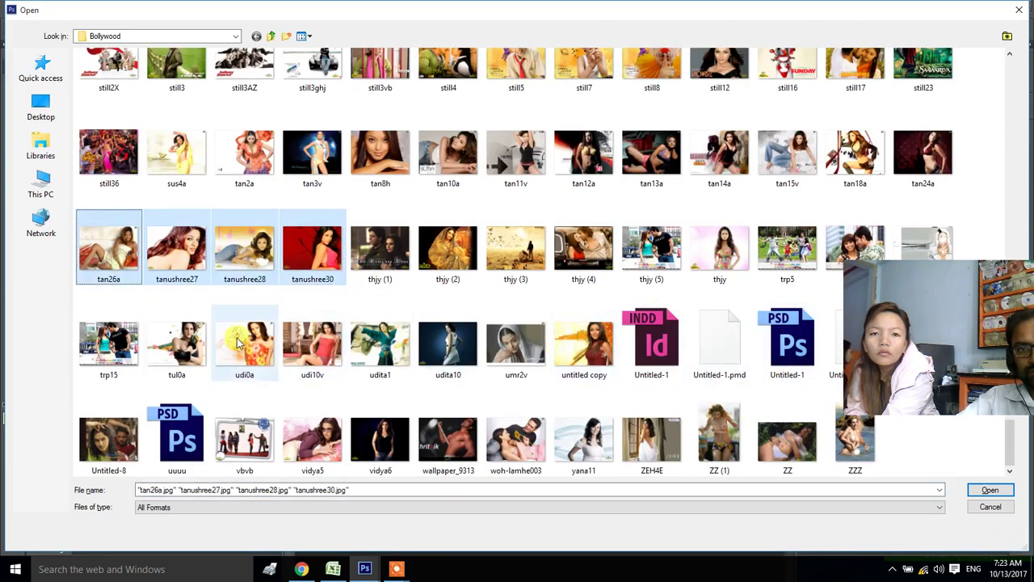
click(991, 490)
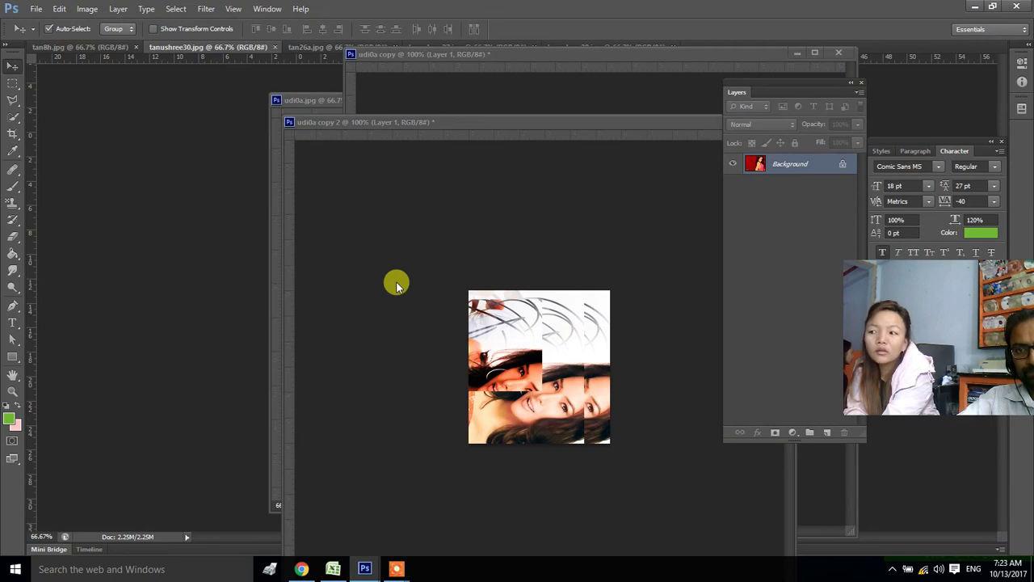
Float tan26a.jpg, apply a Multiply Apply Image blend to it, then undo it
drag(319, 54, 243, 109)
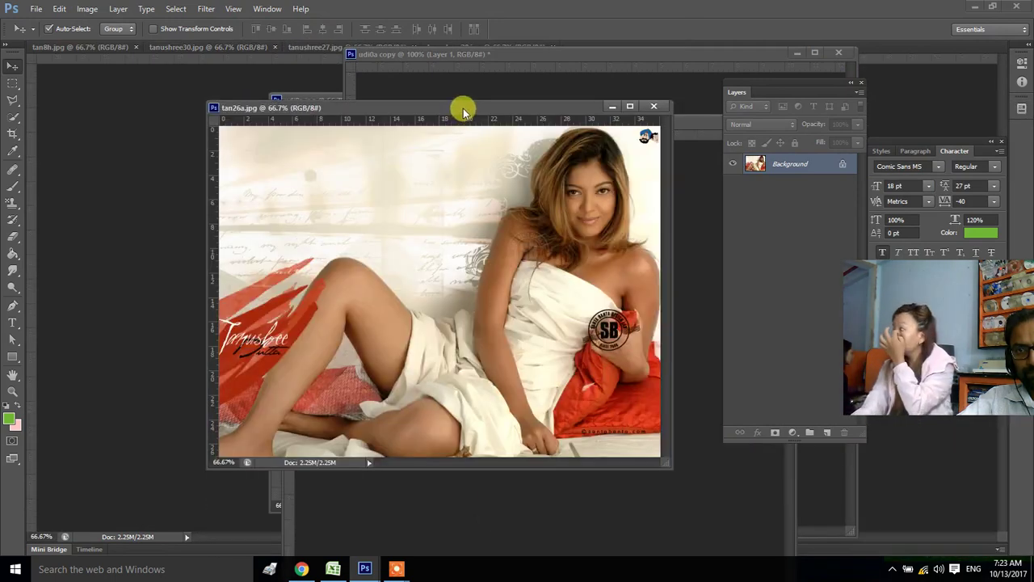
click(87, 9)
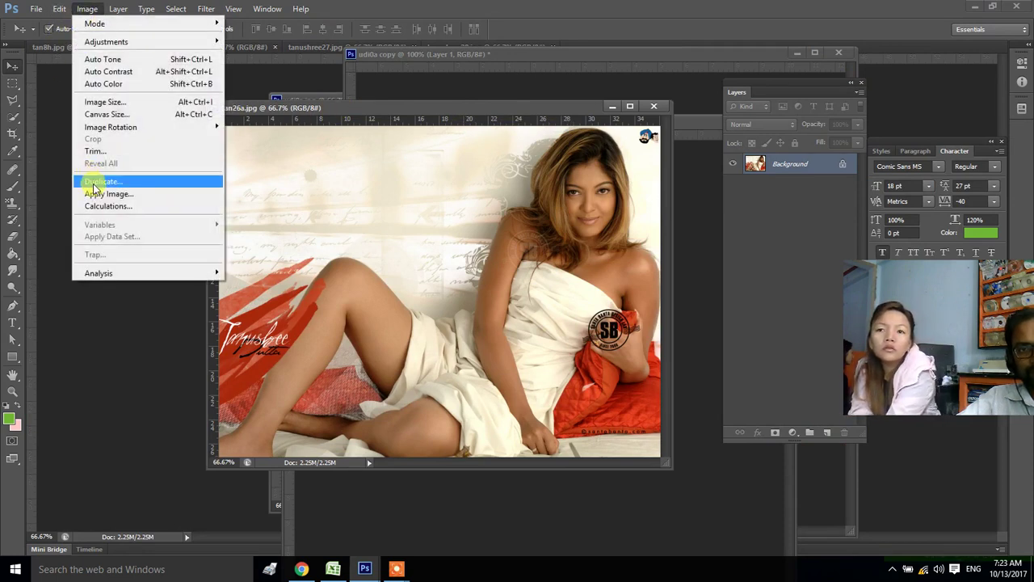
click(97, 194)
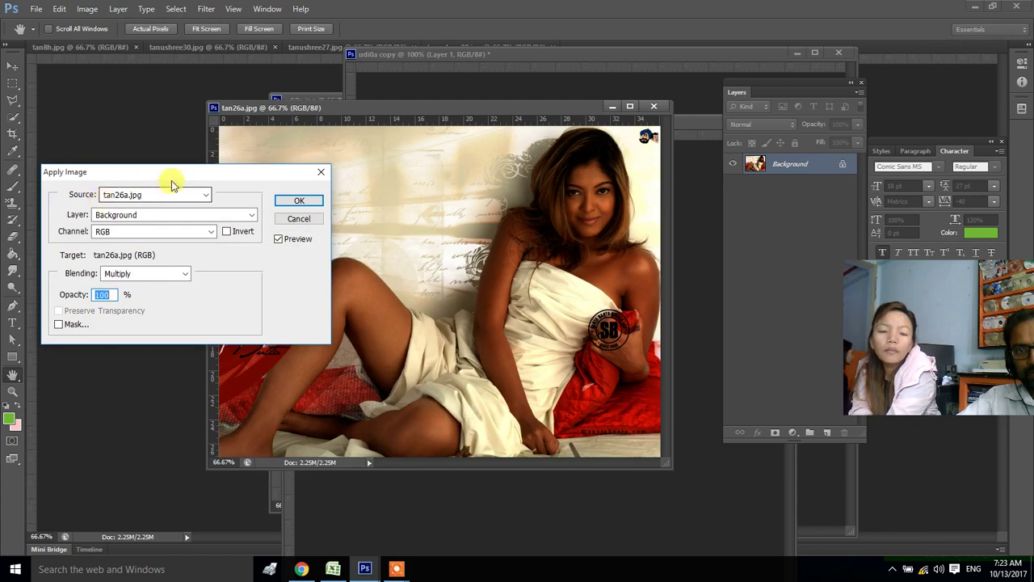
drag(171, 181, 178, 207)
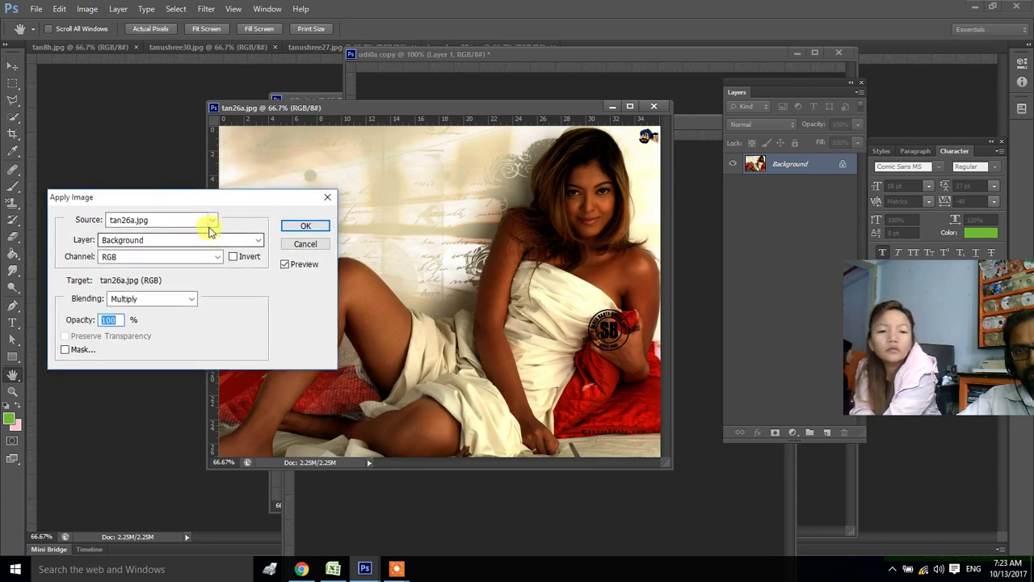
click(166, 298)
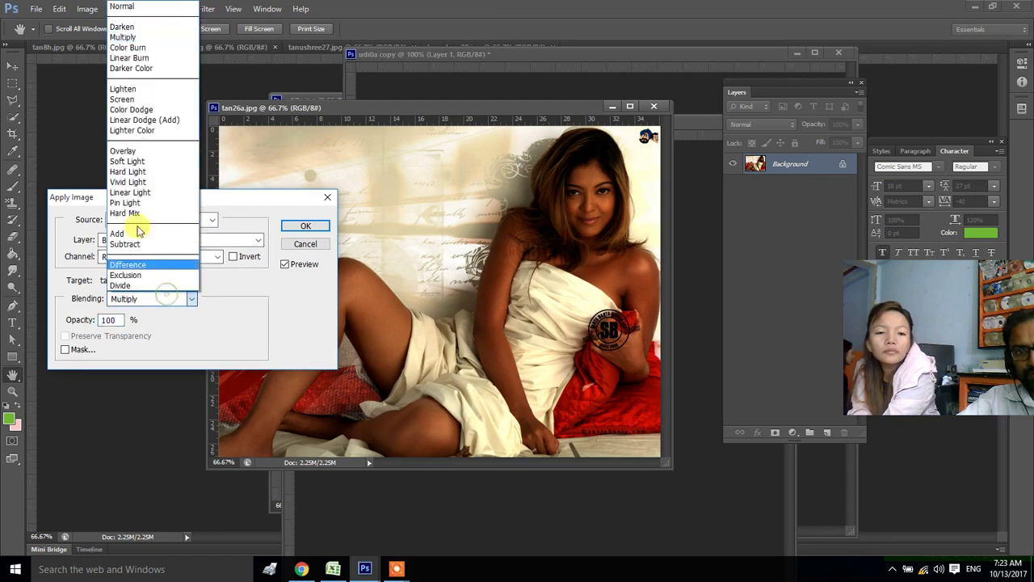
click(119, 7)
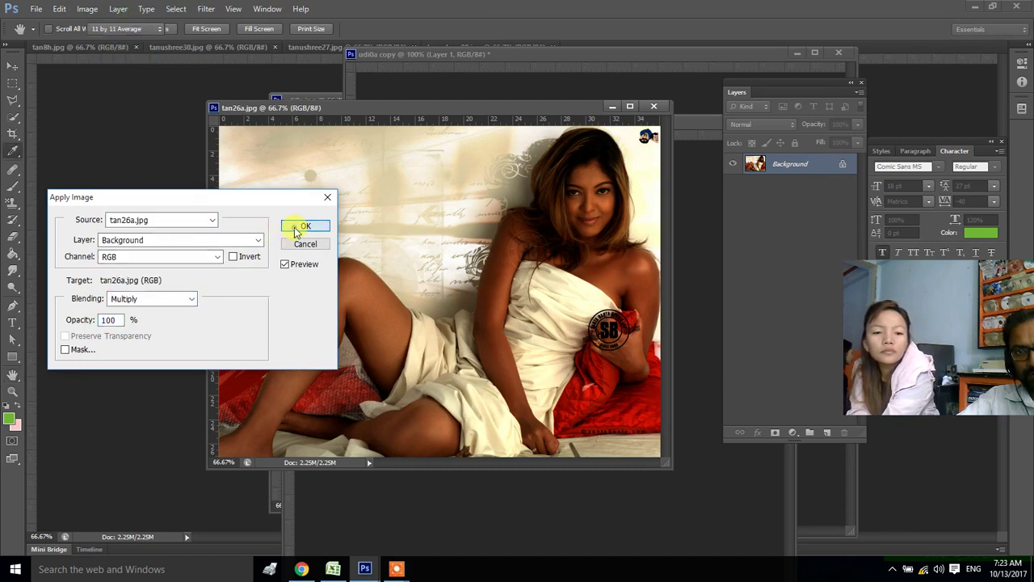
click(296, 231)
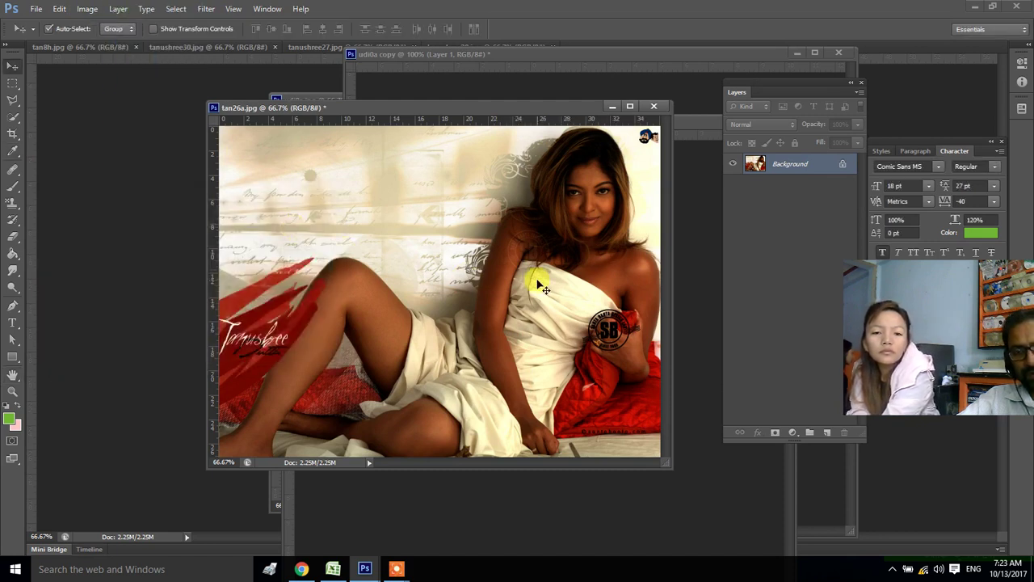
key(ctrl+z)
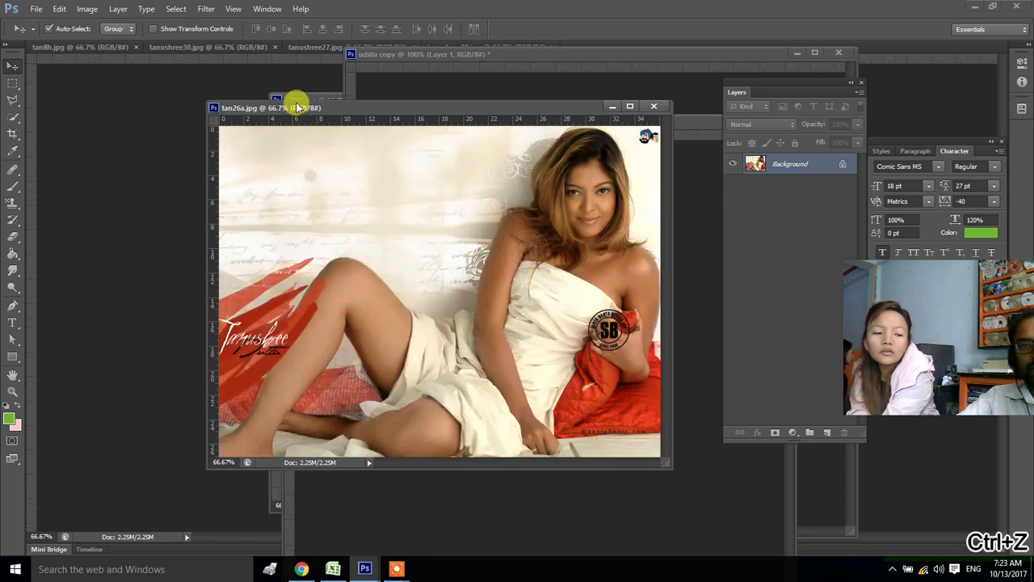
Rearrange the document windows and copy the tanushree28 photo into tan26a as Layer 1
drag(297, 107, 219, 143)
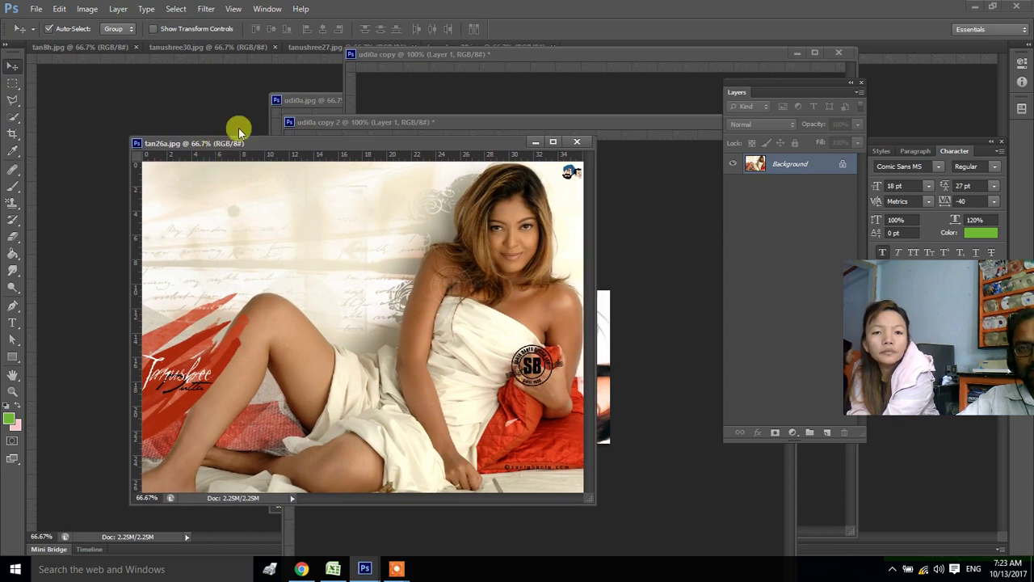
drag(405, 54, 594, 113)
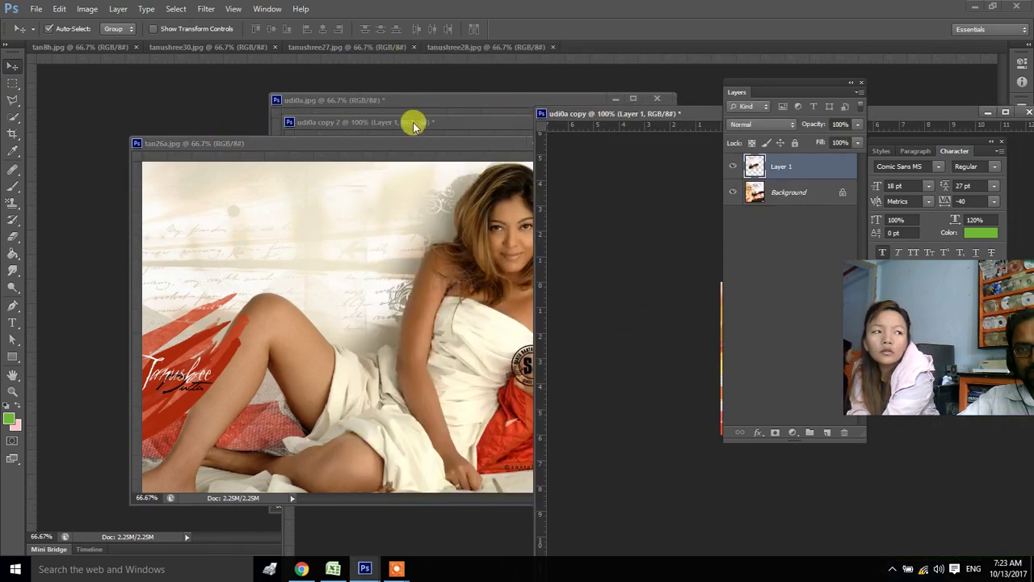
drag(413, 125, 554, 132)
click(445, 99)
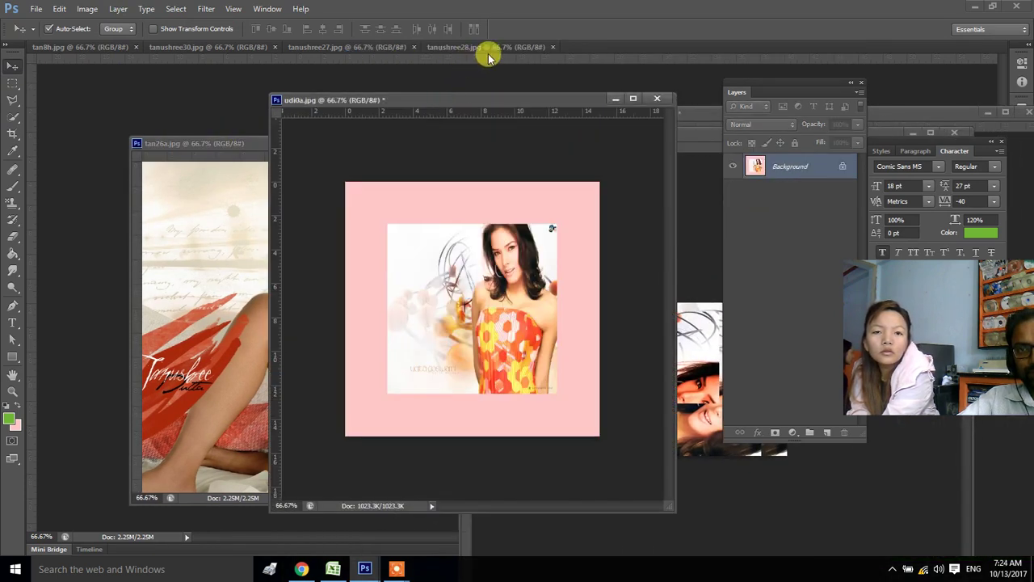
drag(489, 50, 566, 263)
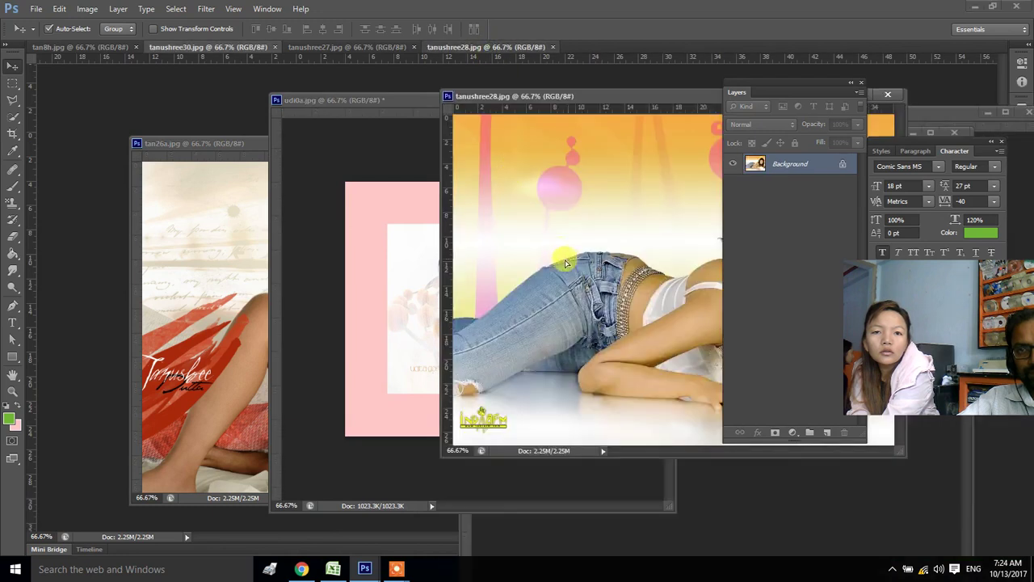
mouse_move(566, 263)
mouse_down()
mouse_move(307, 295)
mouse_move(321, 322)
mouse_up()
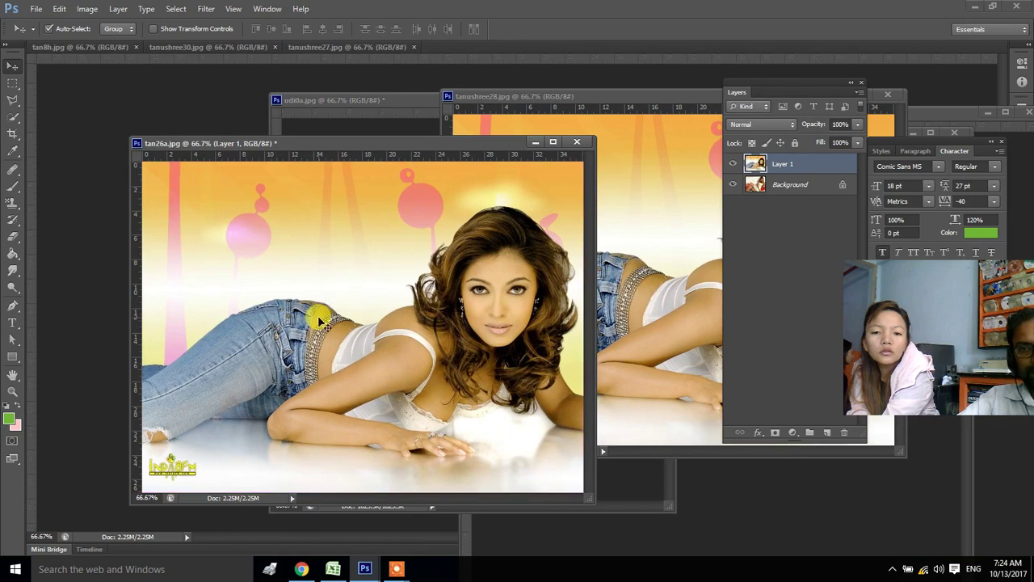
Preview Apply Image blend modes through Linear Burn, Overlay, Exclusion and Divide, then cancel
click(87, 8)
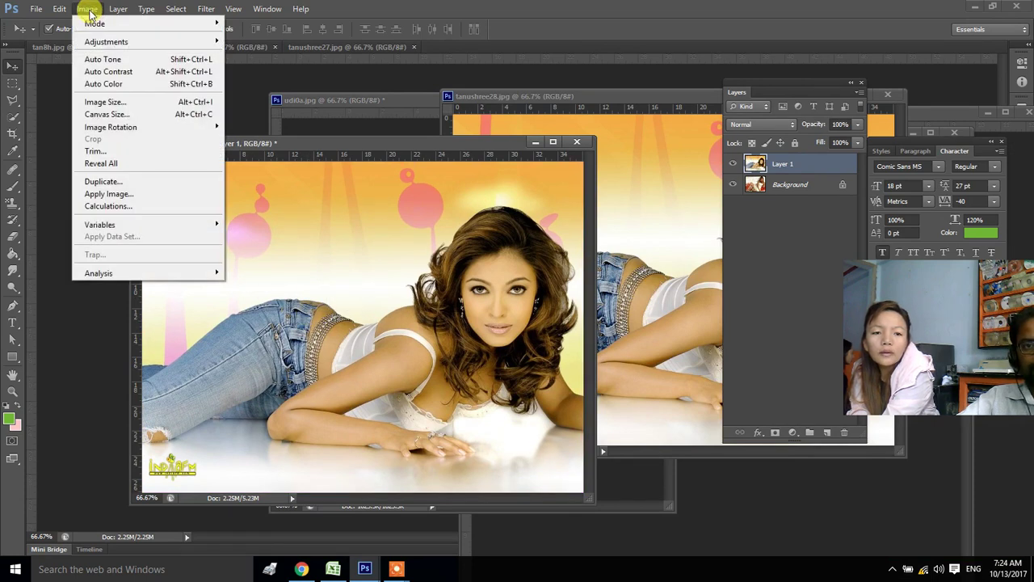
click(109, 194)
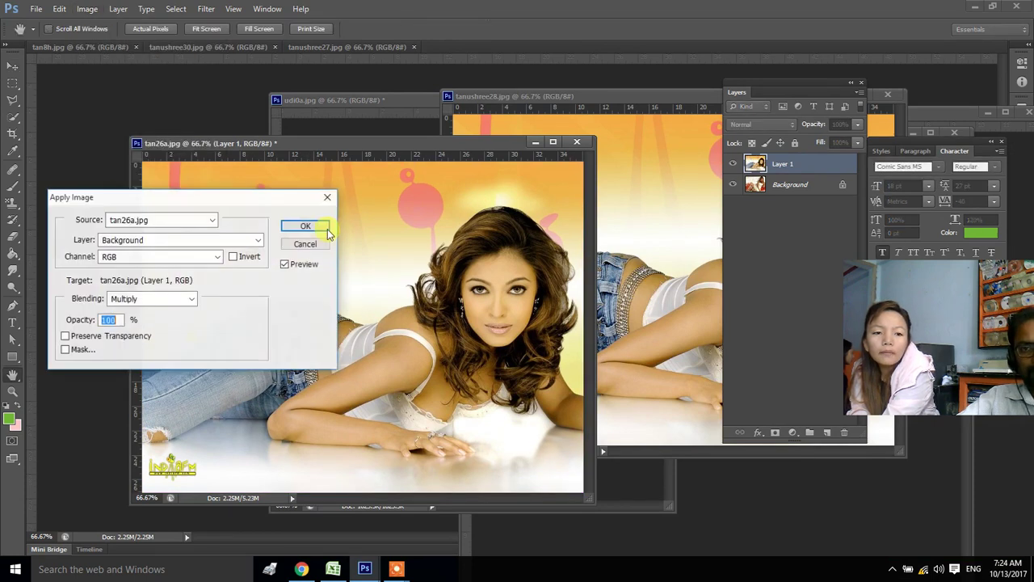
mouse_move(208, 200)
mouse_down()
mouse_move(525, 167)
mouse_move(661, 40)
mouse_up()
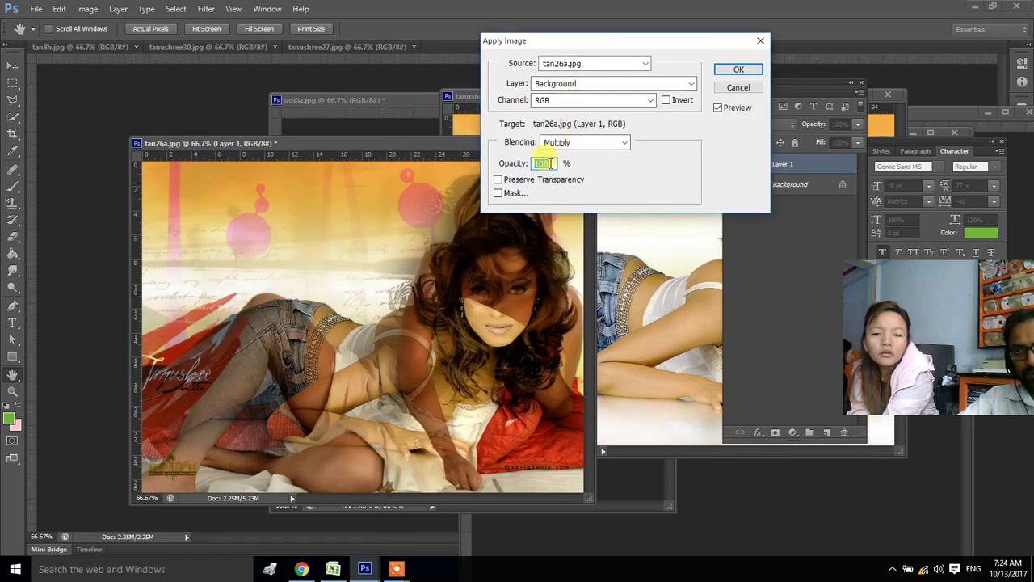
click(611, 146)
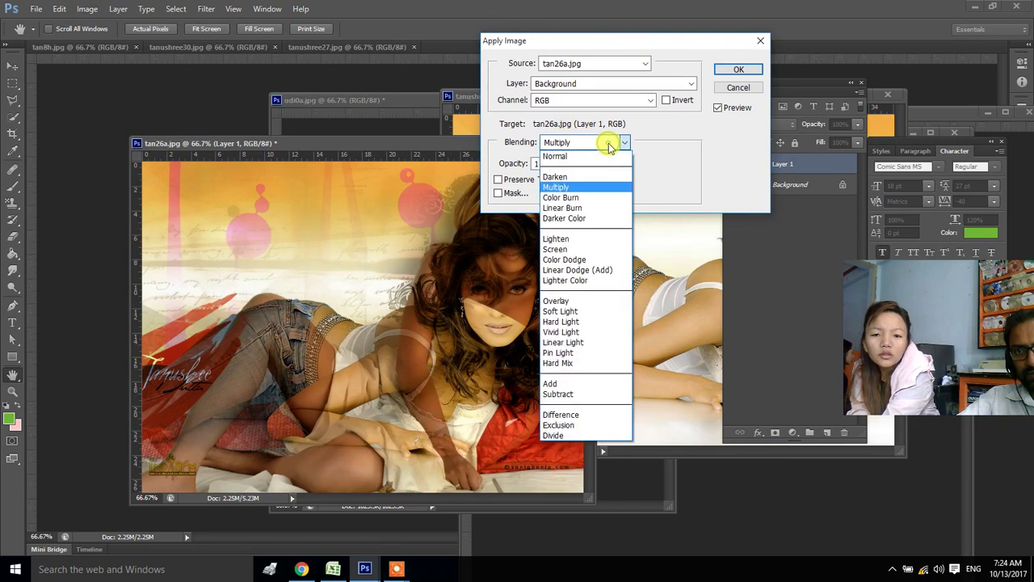
click(610, 146)
key(Down)
key(Down)
key(Down)
key(Down)
key(Down)
key(Down)
key(Down)
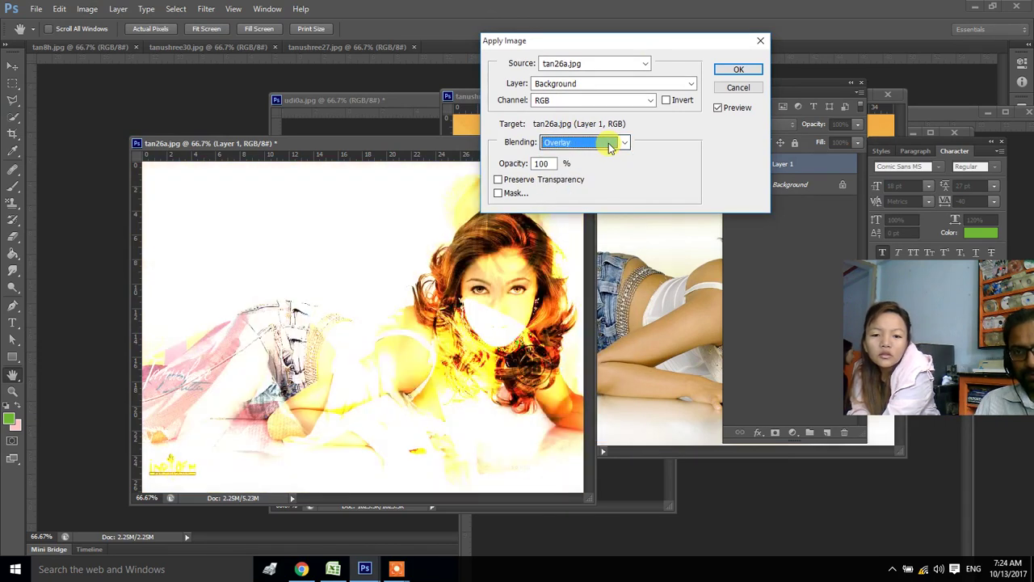
key(Down)
key(Down)
key(Down)
key(Down)
key(Down)
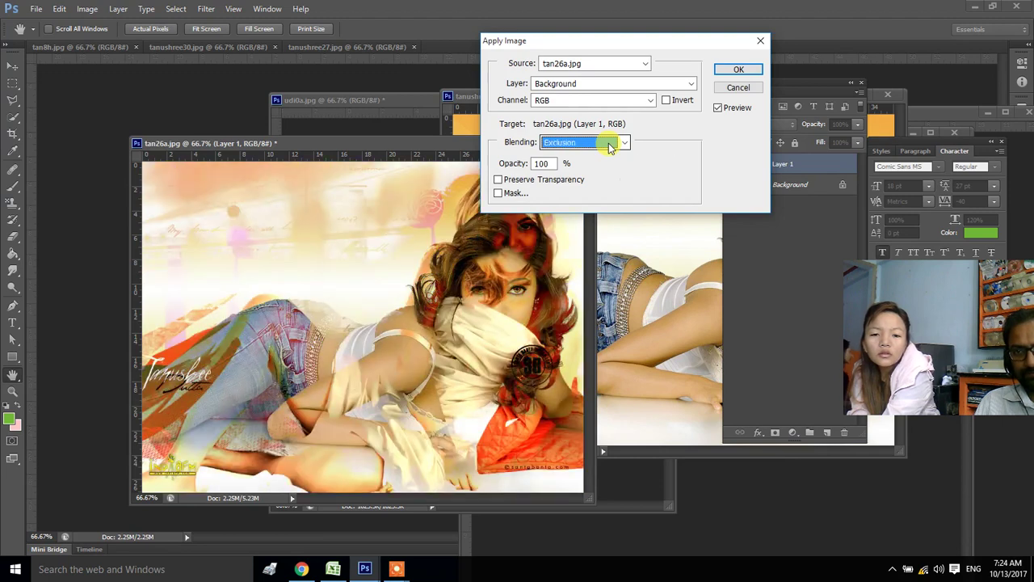
key(Down)
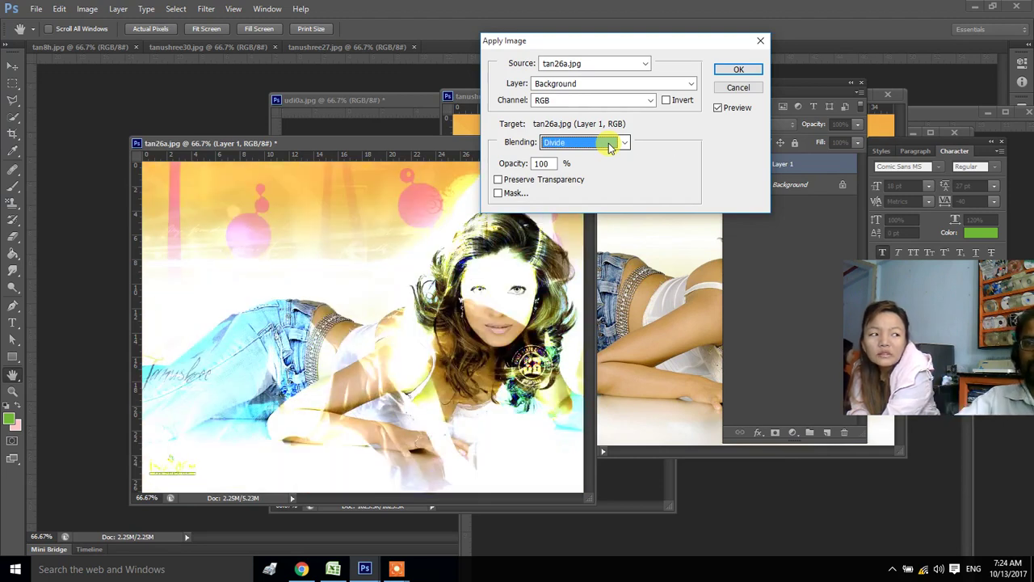
click(739, 88)
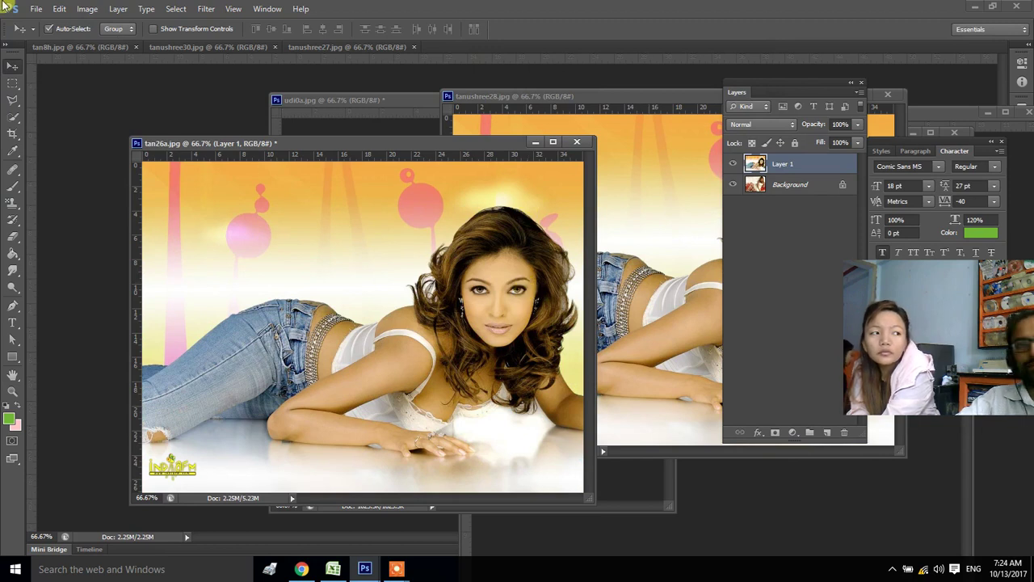
Open Image > Calculations and preview blending modes, settling back on Multiply
click(88, 9)
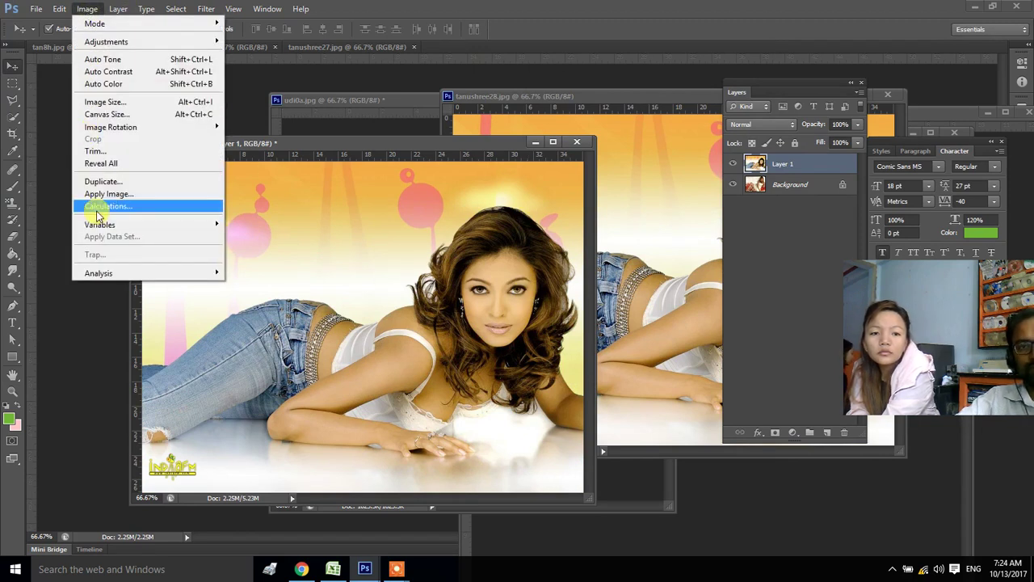
click(101, 206)
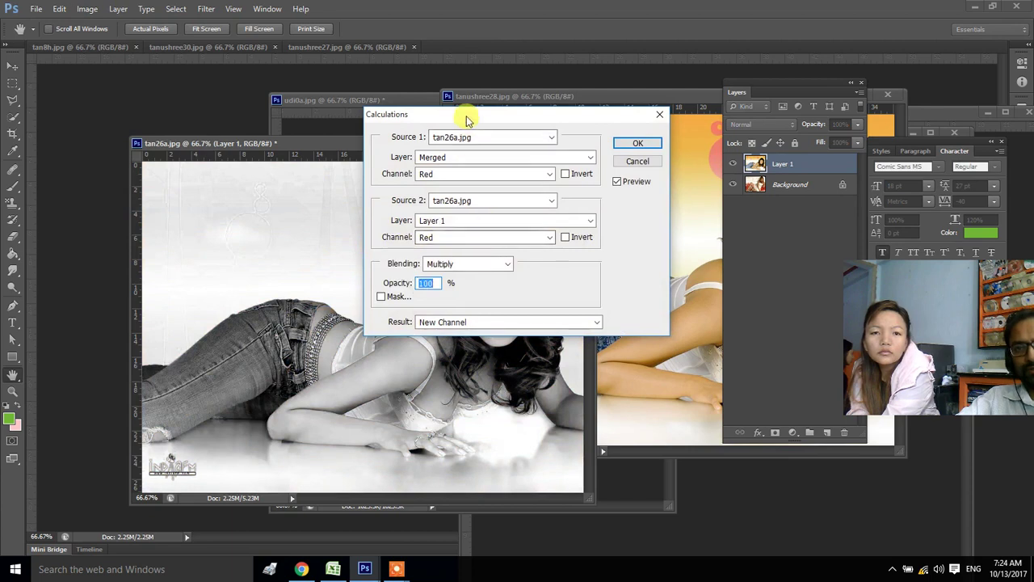
drag(467, 120, 659, 112)
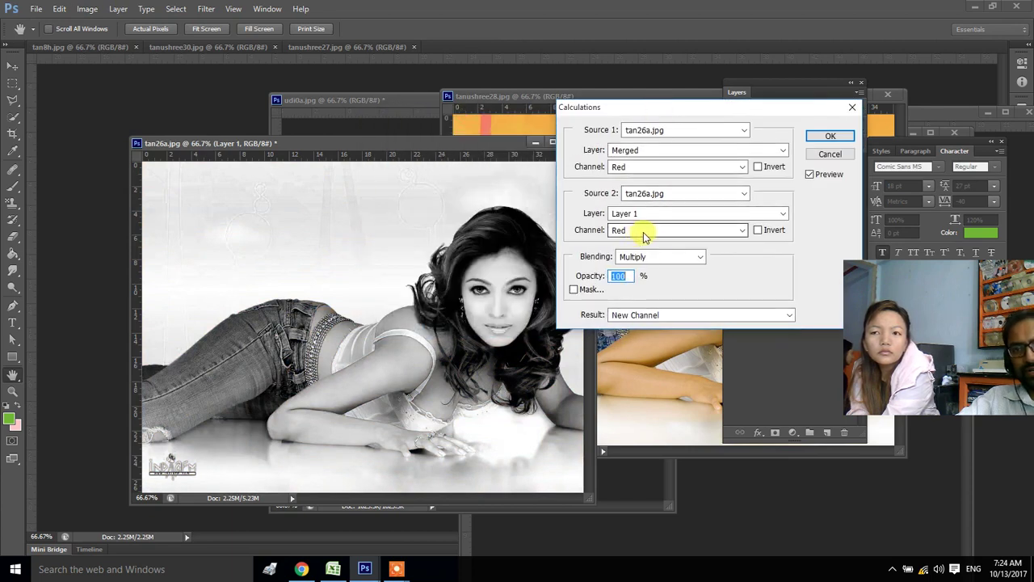
click(664, 257)
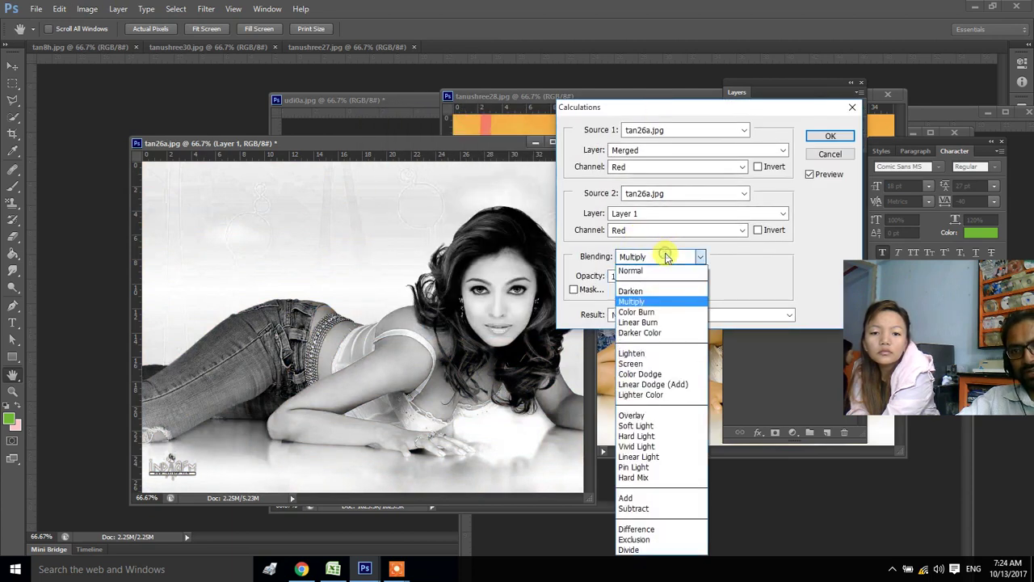
click(673, 257)
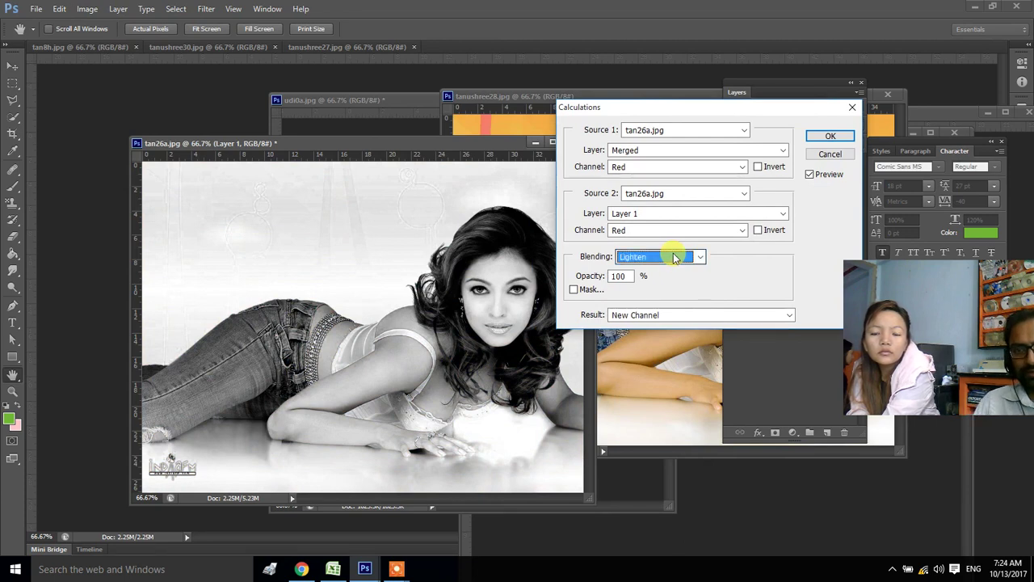
key(Down)
key(Down)
key(Down)
key(Down)
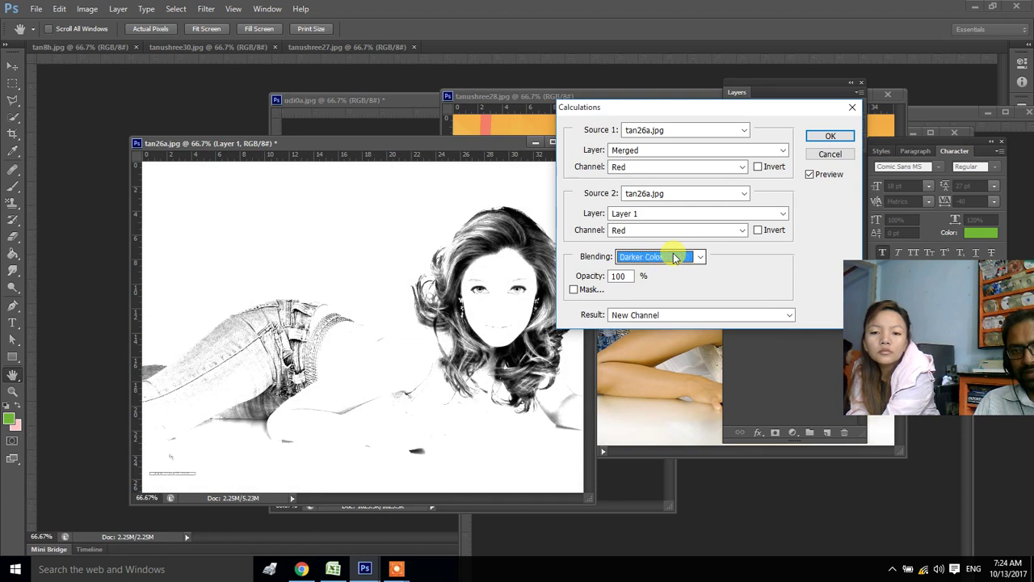
key(Up)
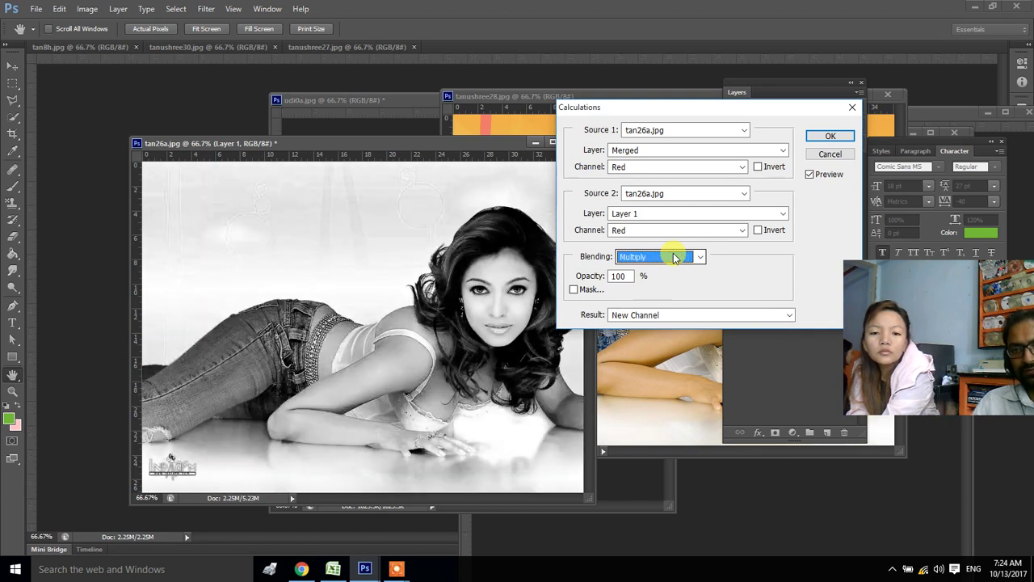
Set the first source to the Merged layer's Green channel
click(676, 150)
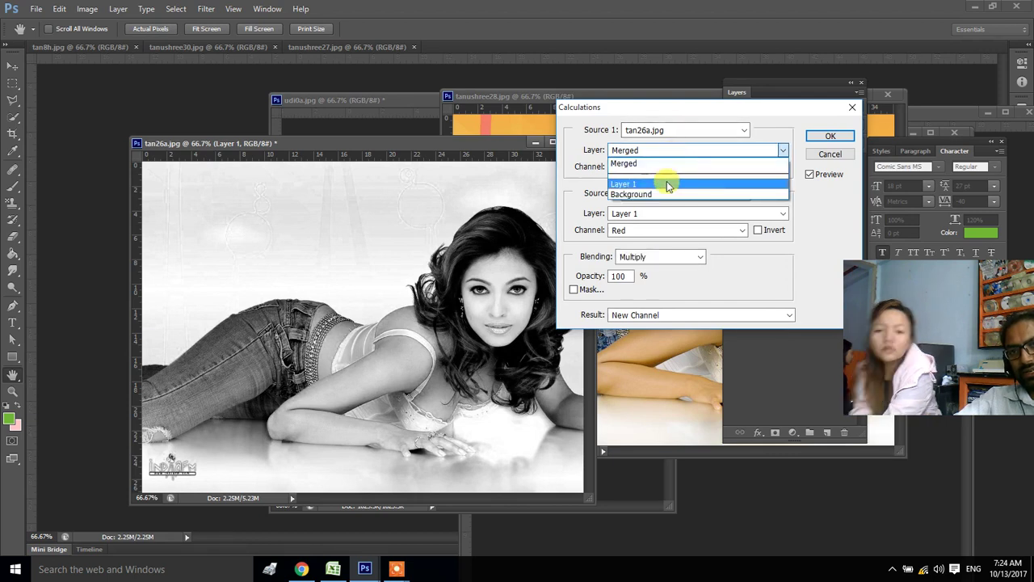
click(667, 183)
click(670, 154)
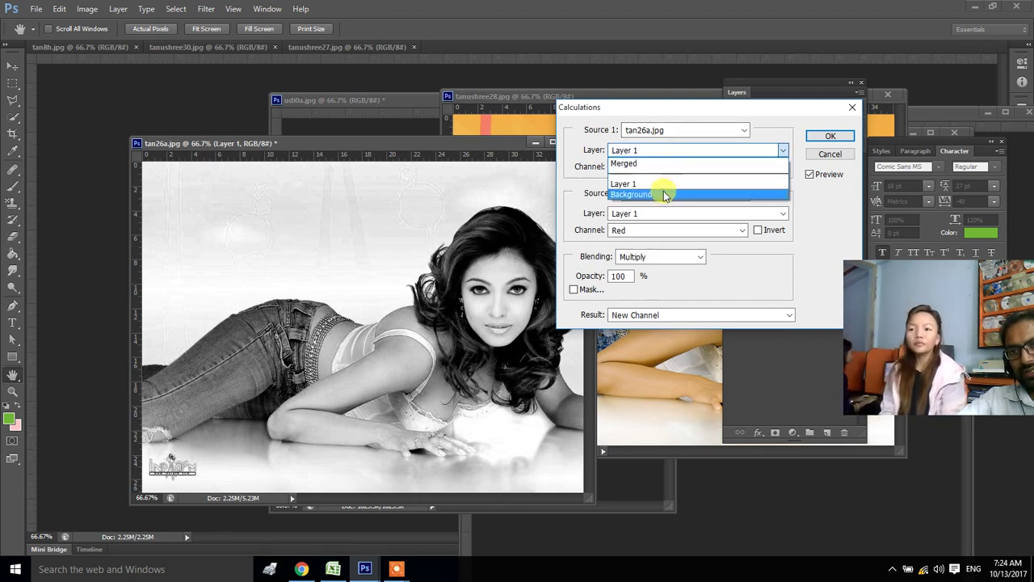
click(664, 193)
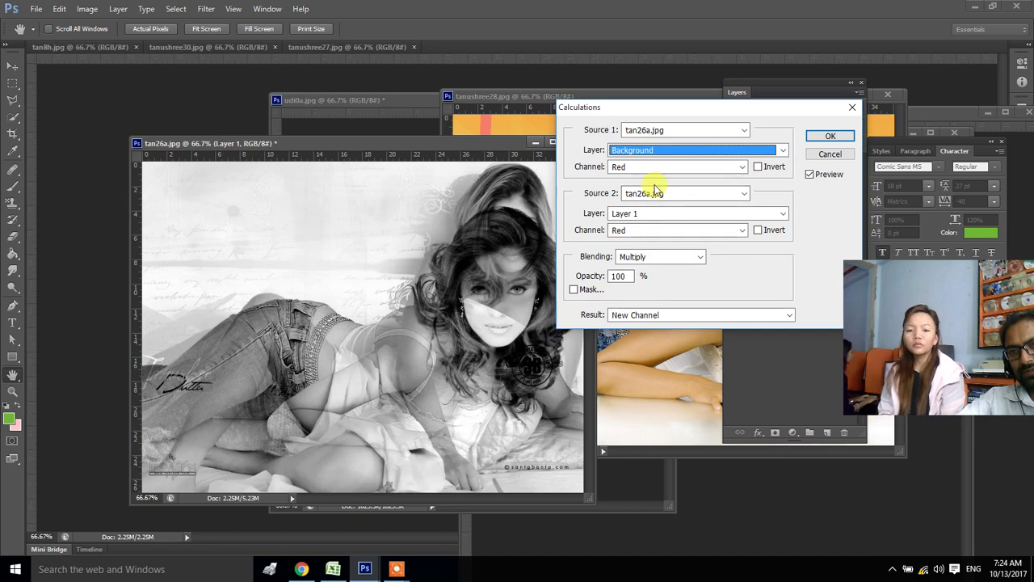
click(669, 169)
click(669, 169)
click(668, 164)
click(670, 152)
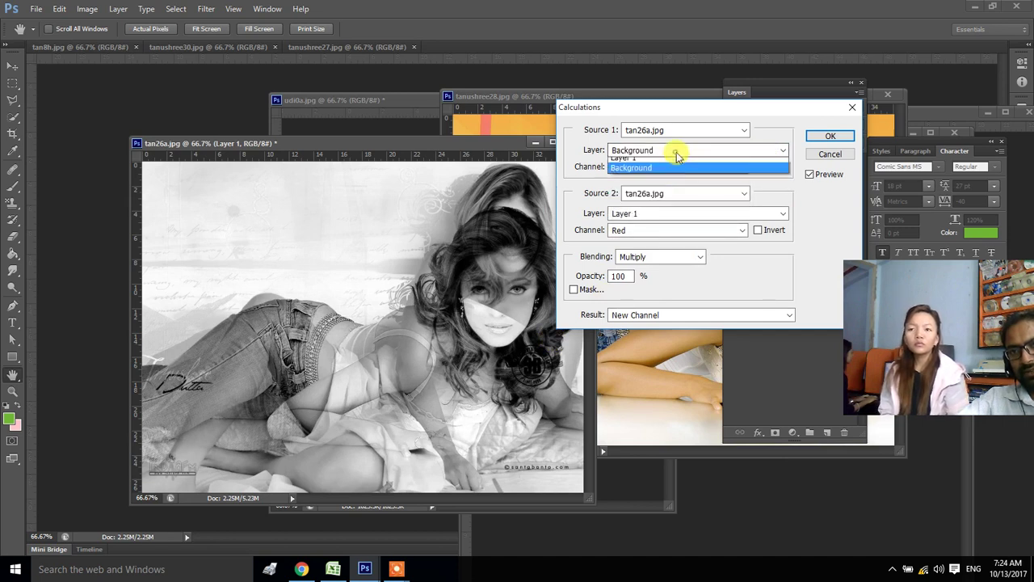
click(676, 164)
click(671, 167)
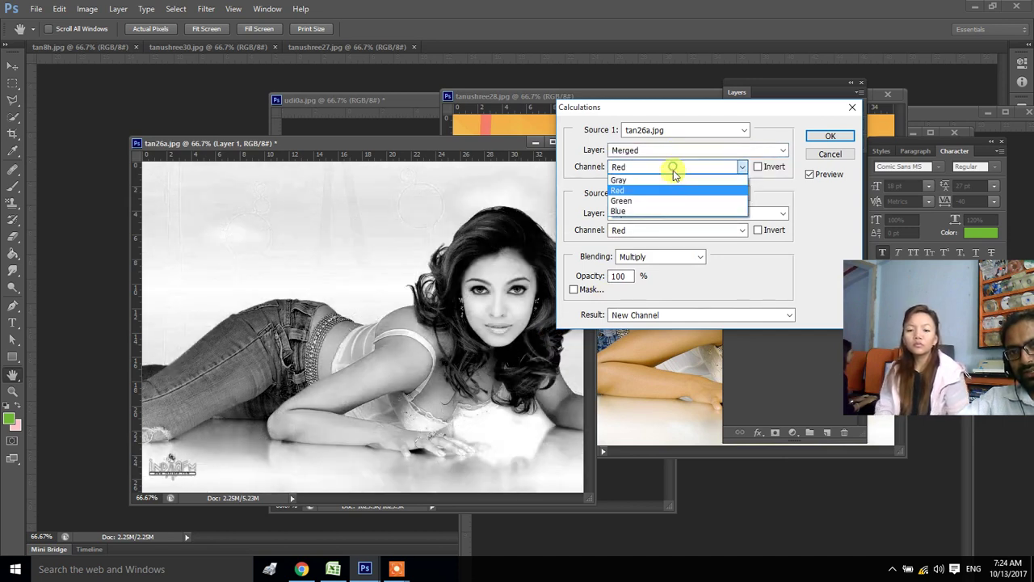
click(664, 202)
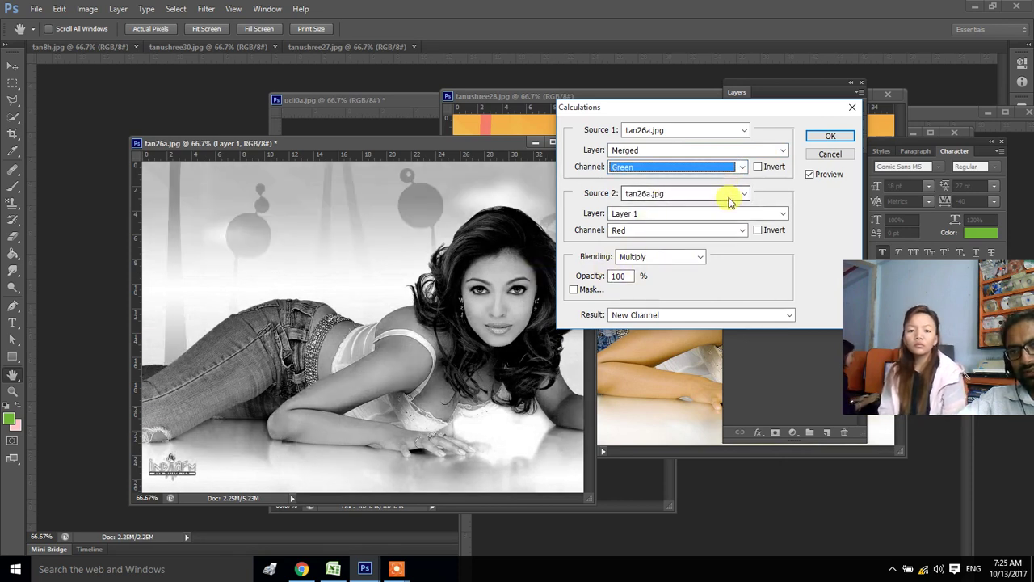
Try the invert options, then multiply with Layer 1 Red into a New Channel
click(759, 166)
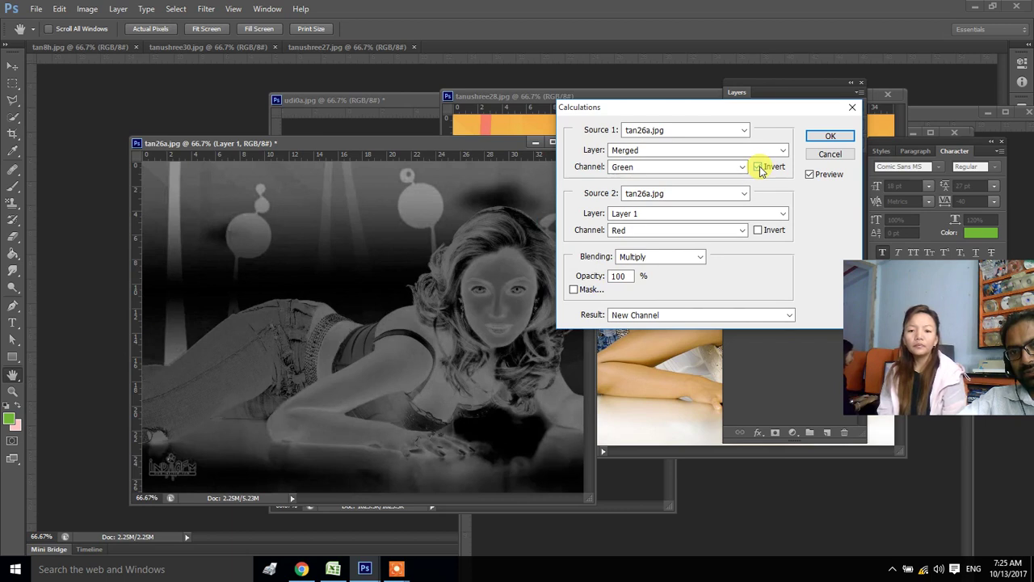
click(759, 167)
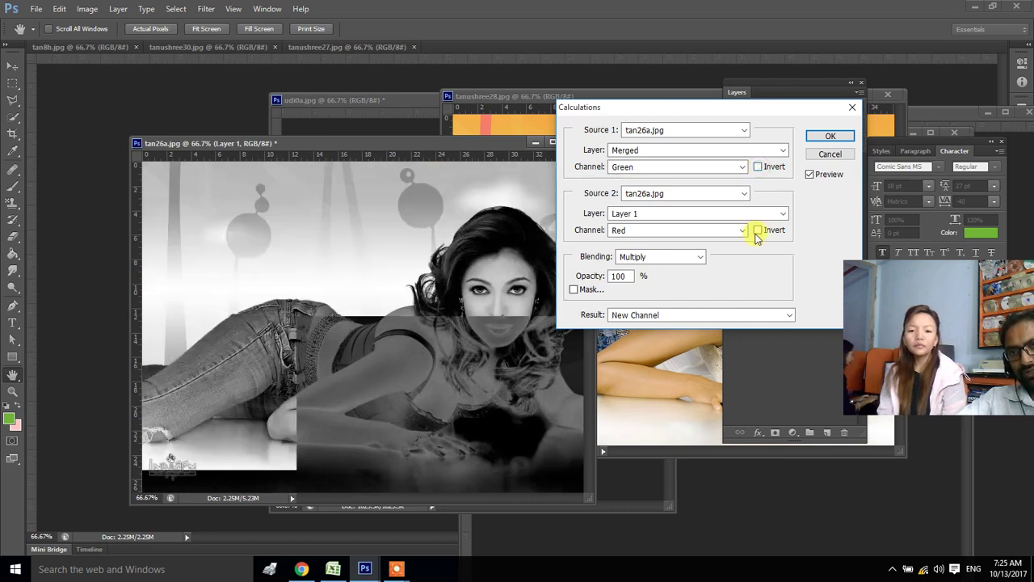
click(758, 231)
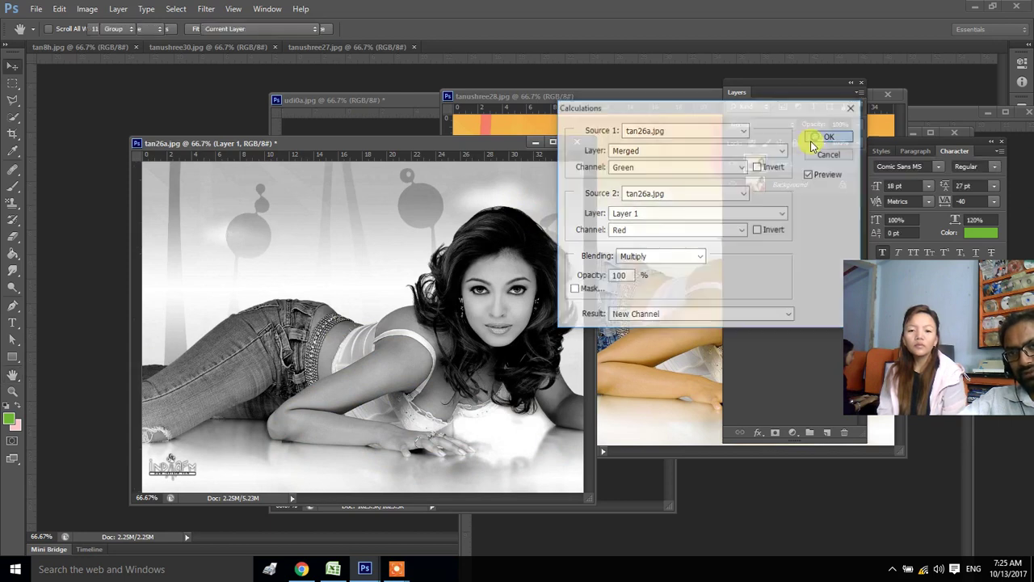
click(819, 139)
Nudge the tan26a.jpg image slightly left, check udi0a.jpg, then return to tan26a.jpg
key(v)
mouse_move(489, 283)
mouse_down()
mouse_move(446, 370)
mouse_move(462, 247)
mouse_move(466, 294)
mouse_up()
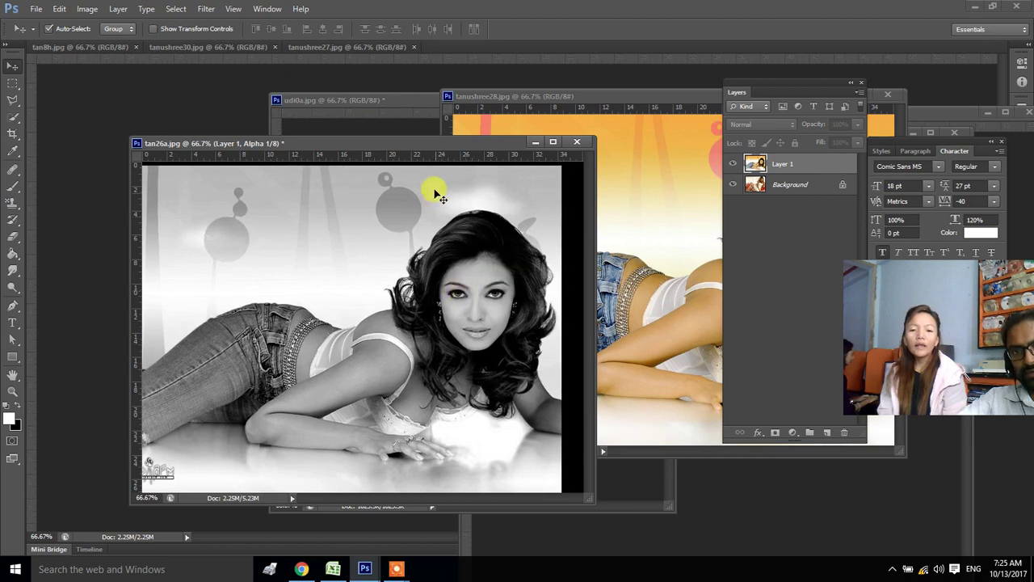
click(375, 131)
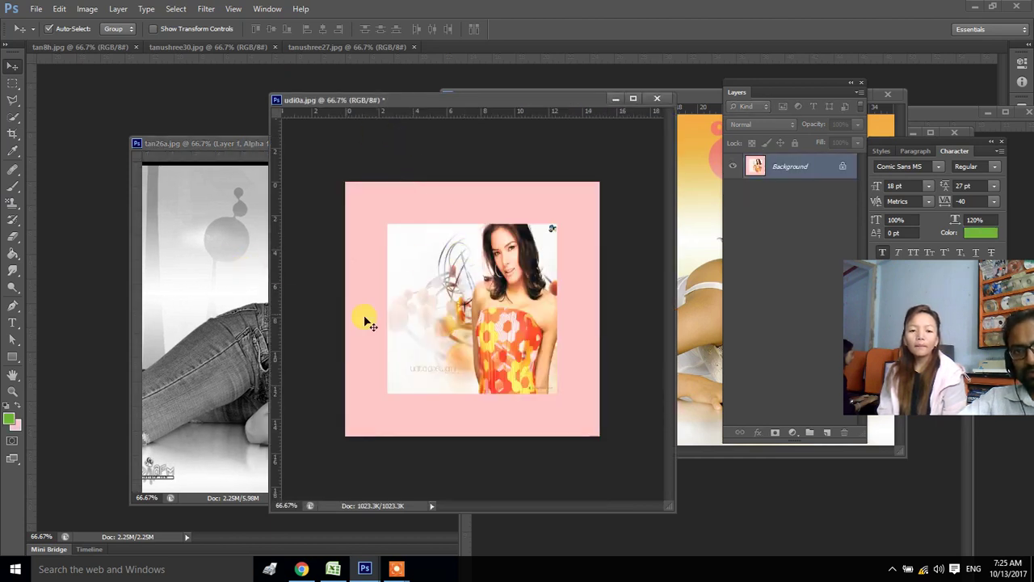
click(207, 215)
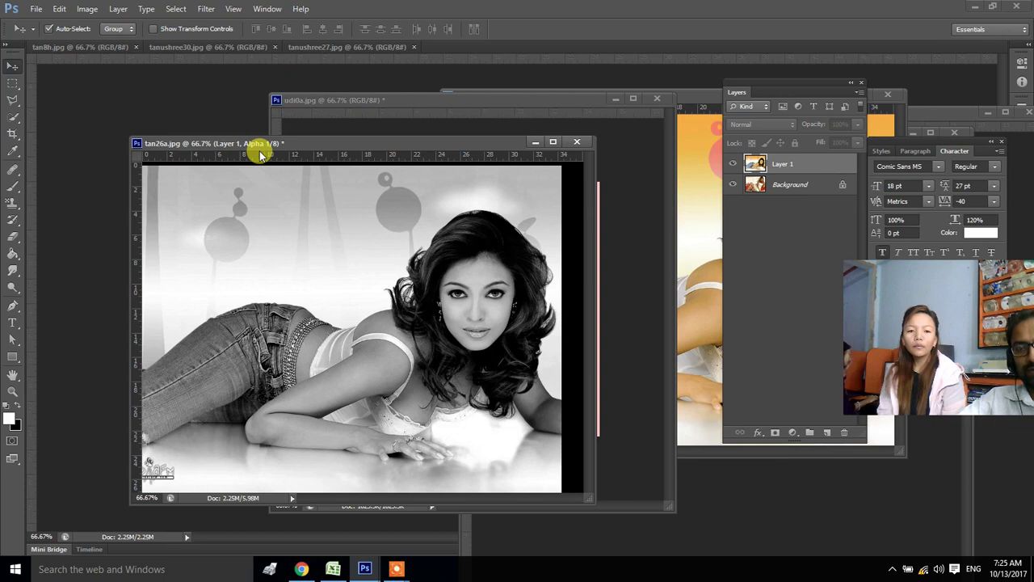
mouse_move(296, 145)
mouse_down()
mouse_move(316, 173)
mouse_move(296, 135)
mouse_up()
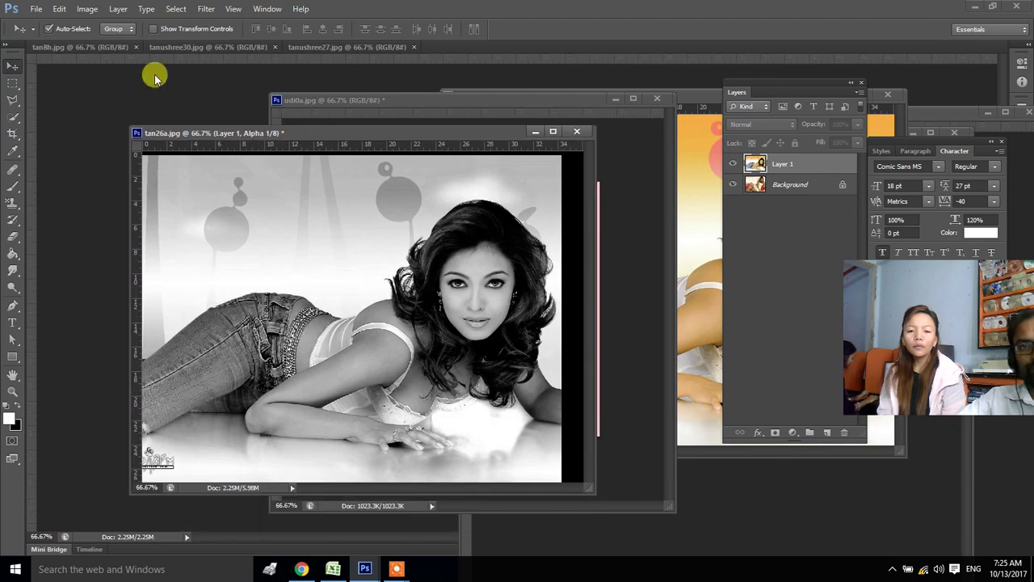
click(84, 9)
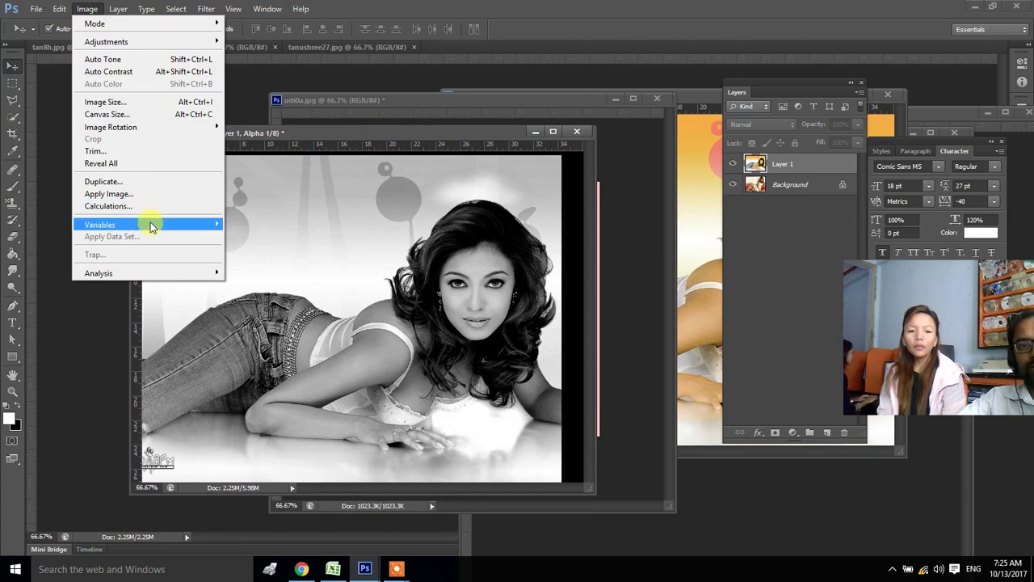
mouse_move(148, 225)
click(236, 227)
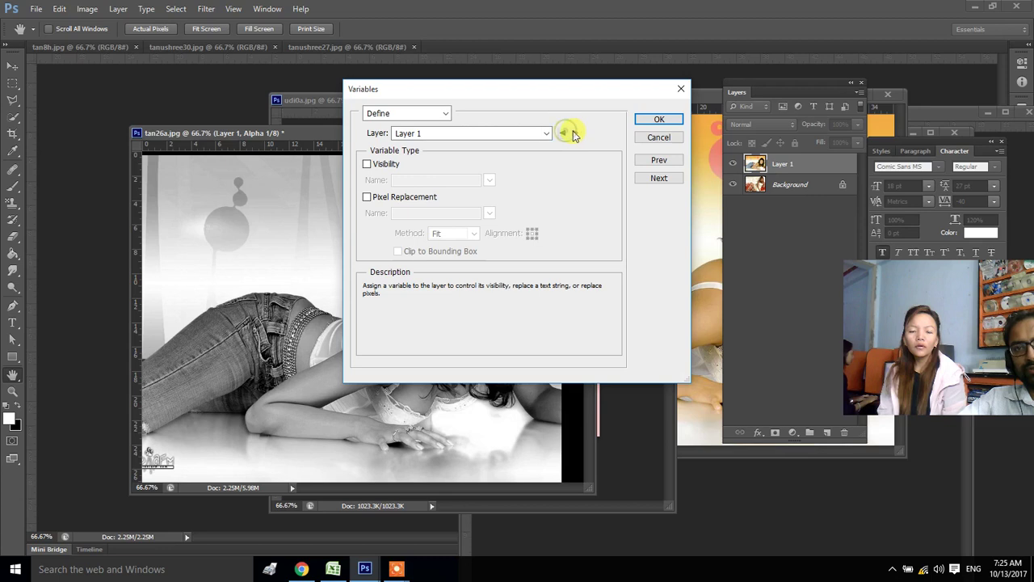
click(659, 137)
click(87, 9)
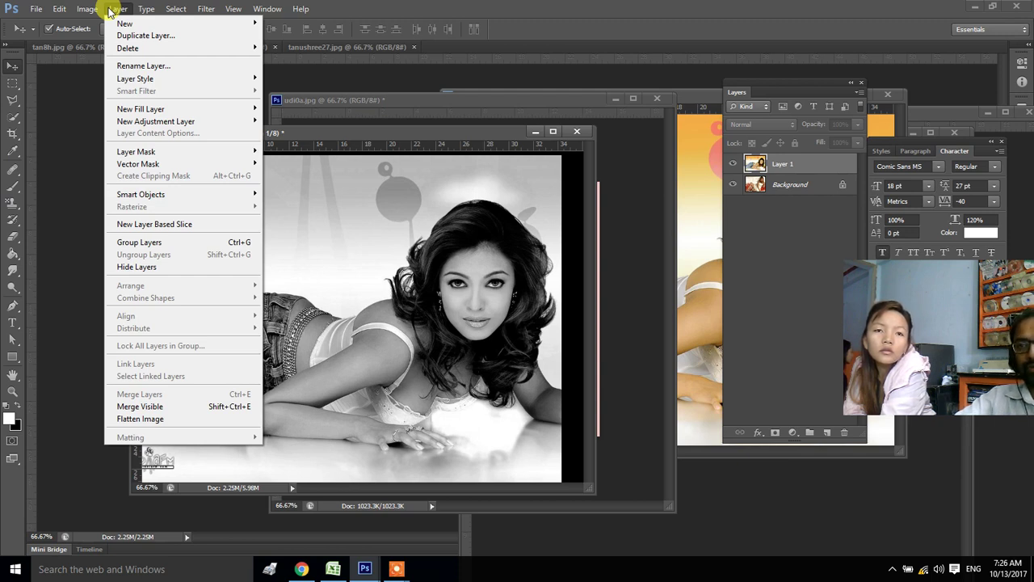
mouse_move(129, 23)
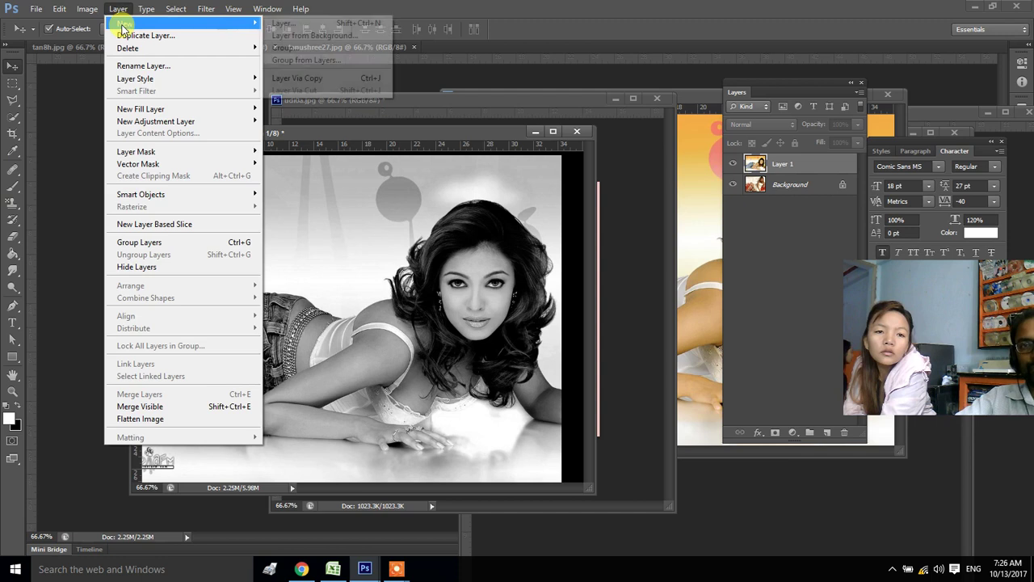
Cancel the new Layer 2 and close all documents, reaching tan26a.jpg's save prompt
click(332, 23)
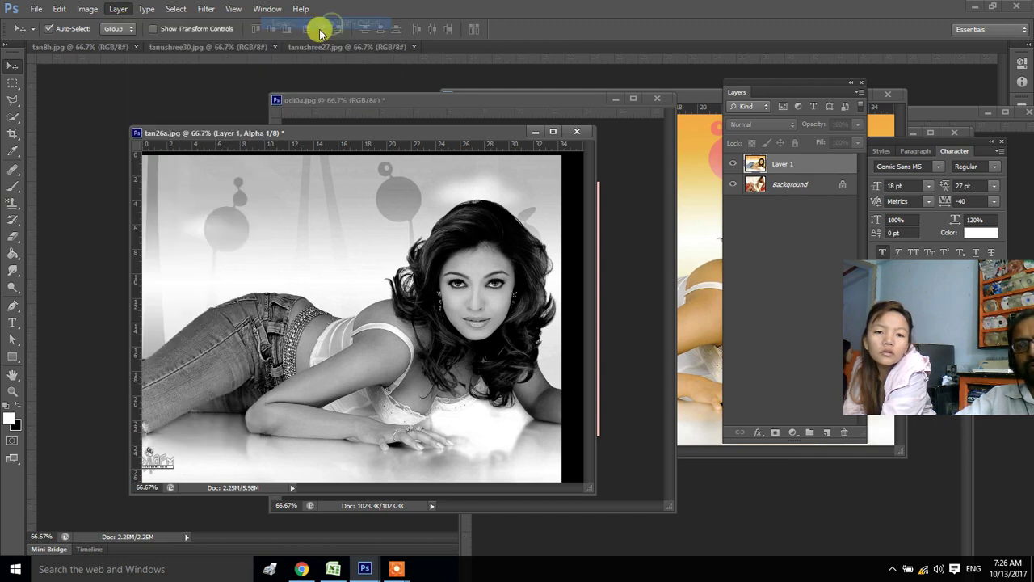
drag(921, 319, 661, 476)
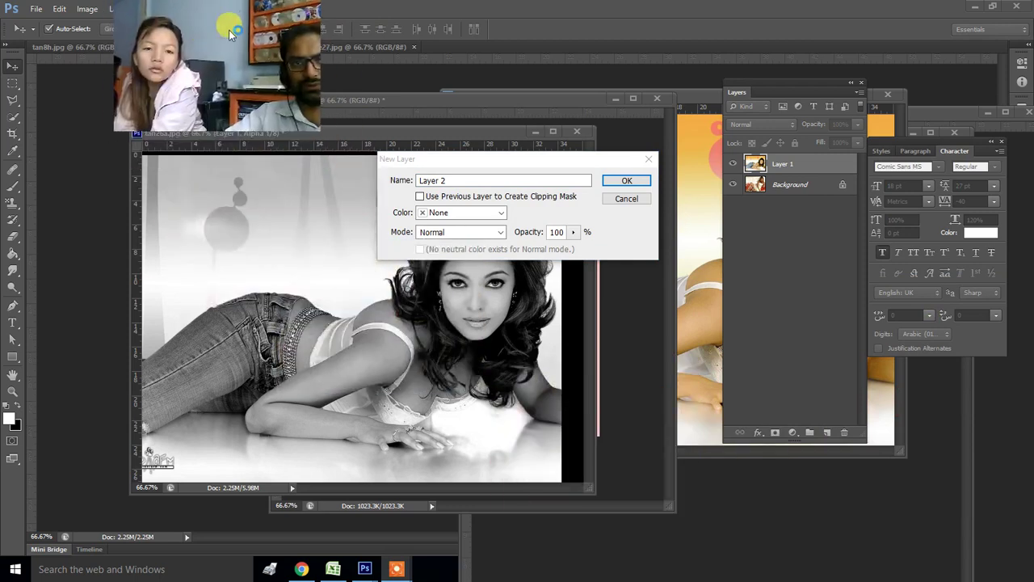
mouse_move(661, 475)
mouse_down()
mouse_move(562, 6)
mouse_move(600, 6)
mouse_up()
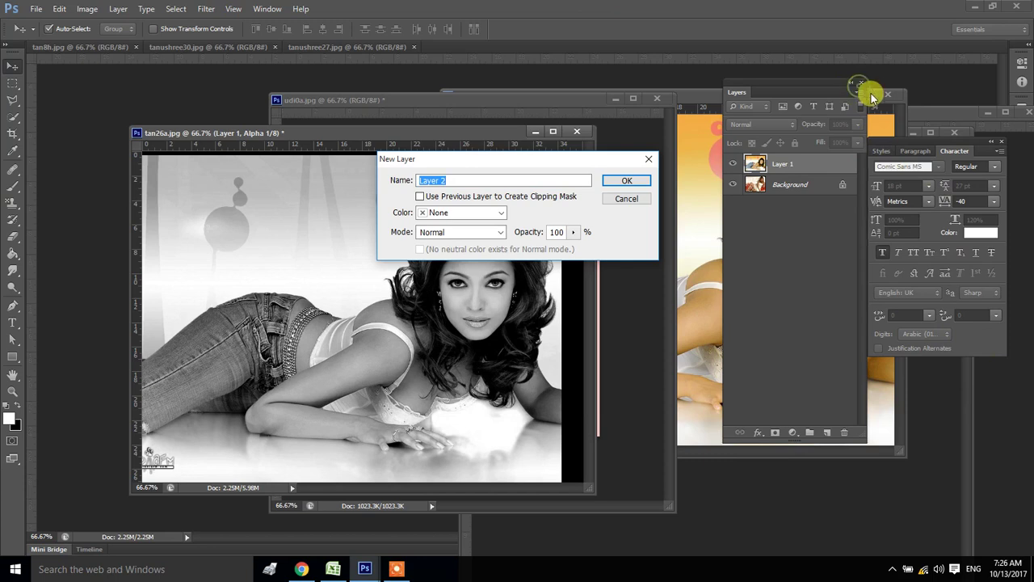
click(623, 200)
key(ctrl+alt+w)
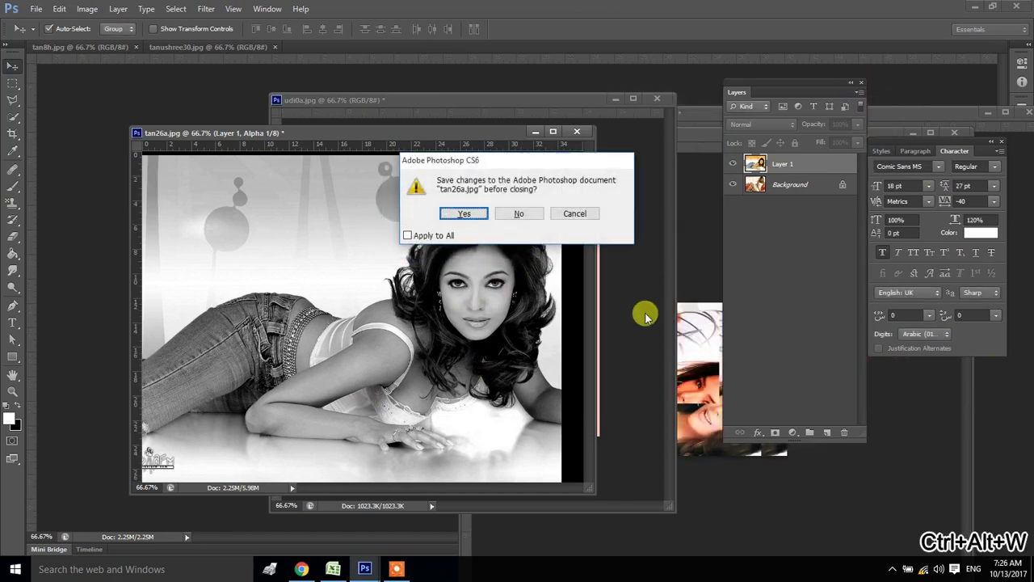
Close the current documents without saving, then open the koena13 and koena22 photos
key(n)
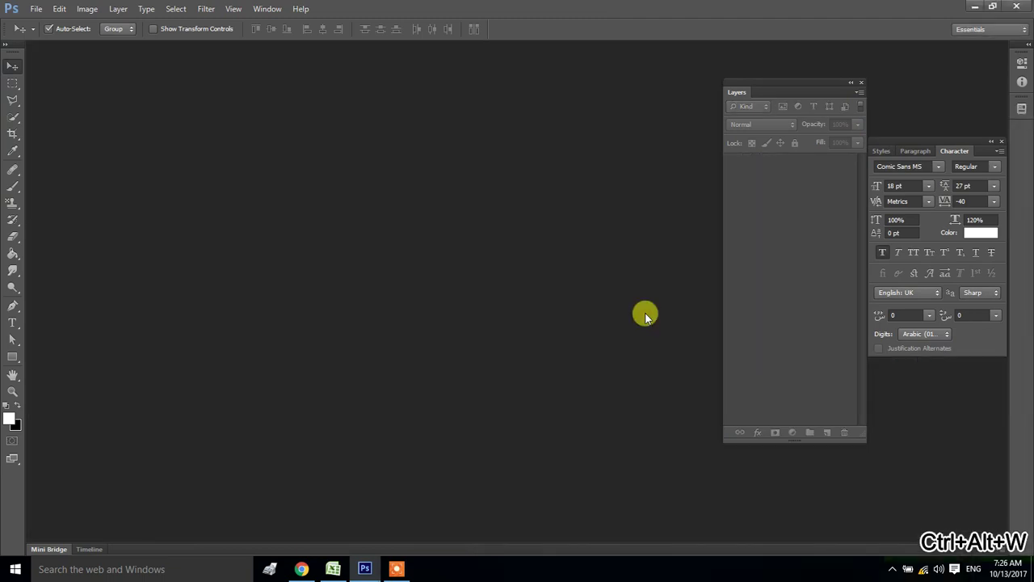
double_click(433, 290)
scroll(433, 289, down, 10)
scroll(410, 321, down, 10)
click(313, 189)
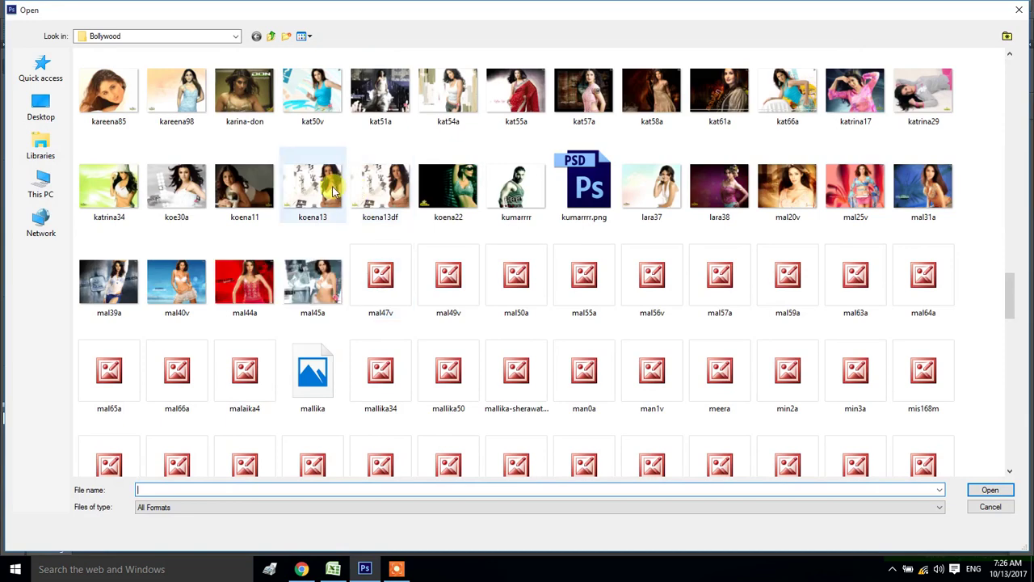
ctrl+click(449, 190)
click(990, 489)
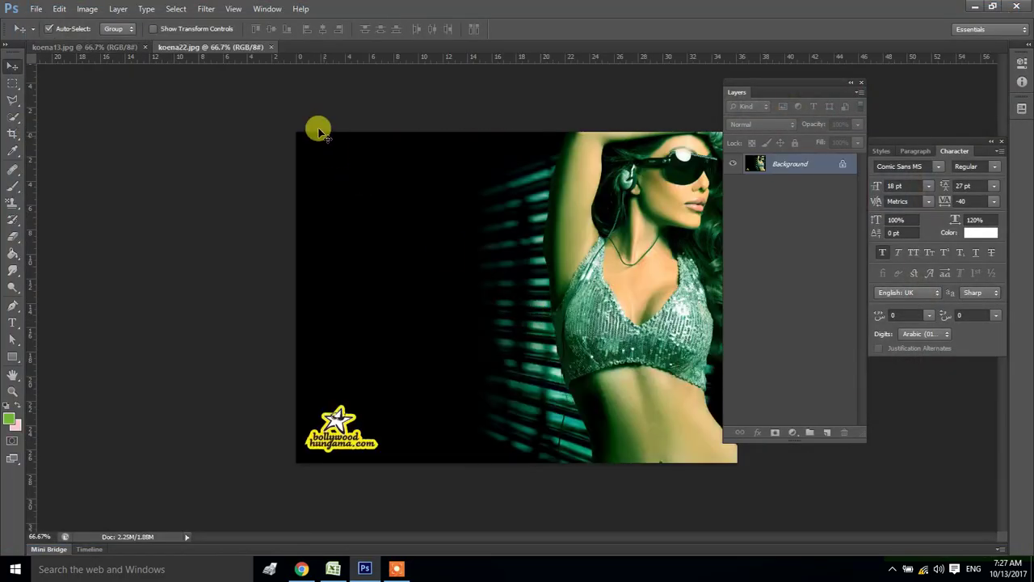
Float both photos in separate windows with koena13 over koena22, close Character, reposition Layers
drag(228, 47, 217, 87)
drag(88, 51, 97, 81)
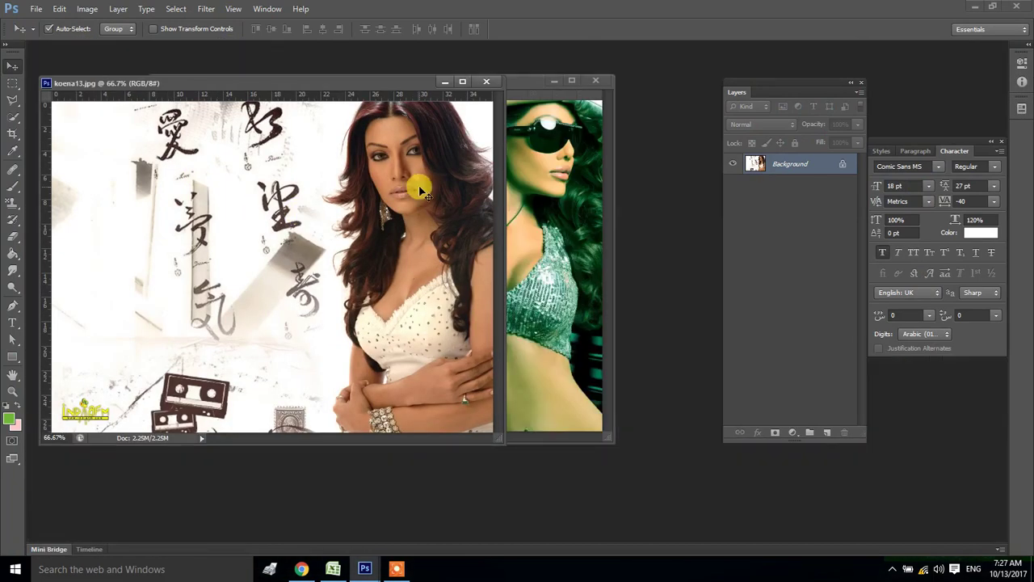
drag(349, 84, 458, 137)
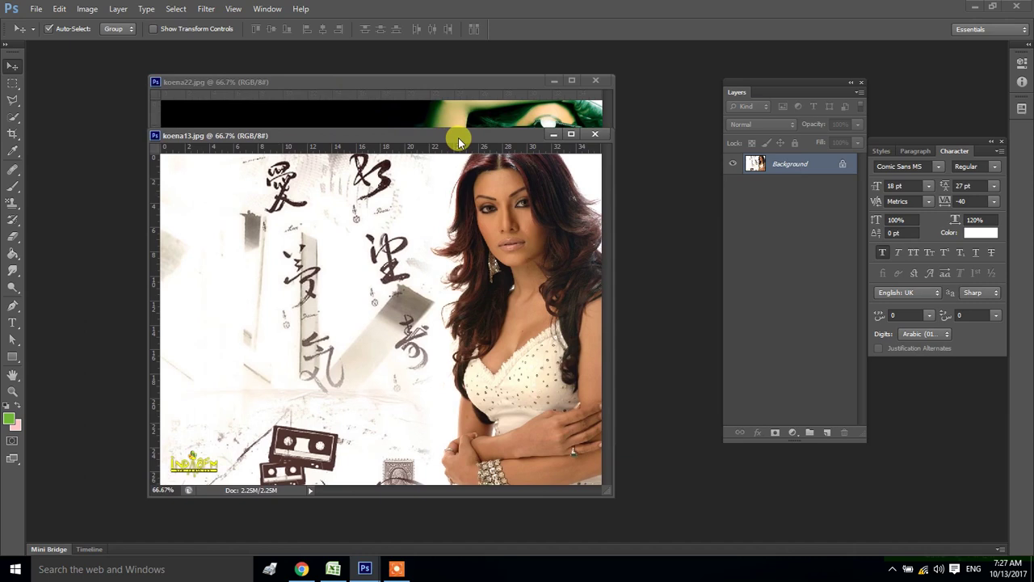
click(1001, 144)
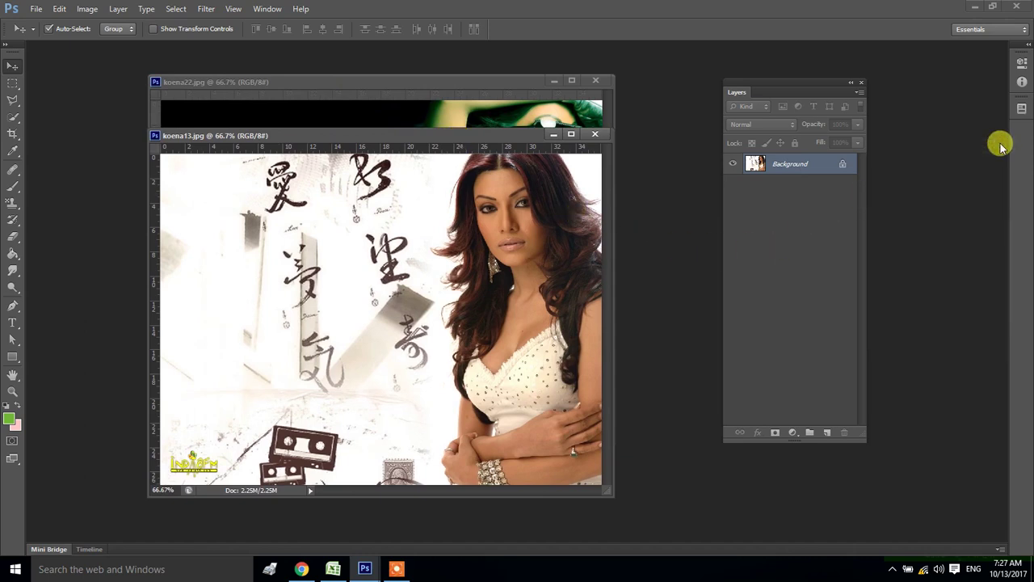
drag(812, 84, 908, 77)
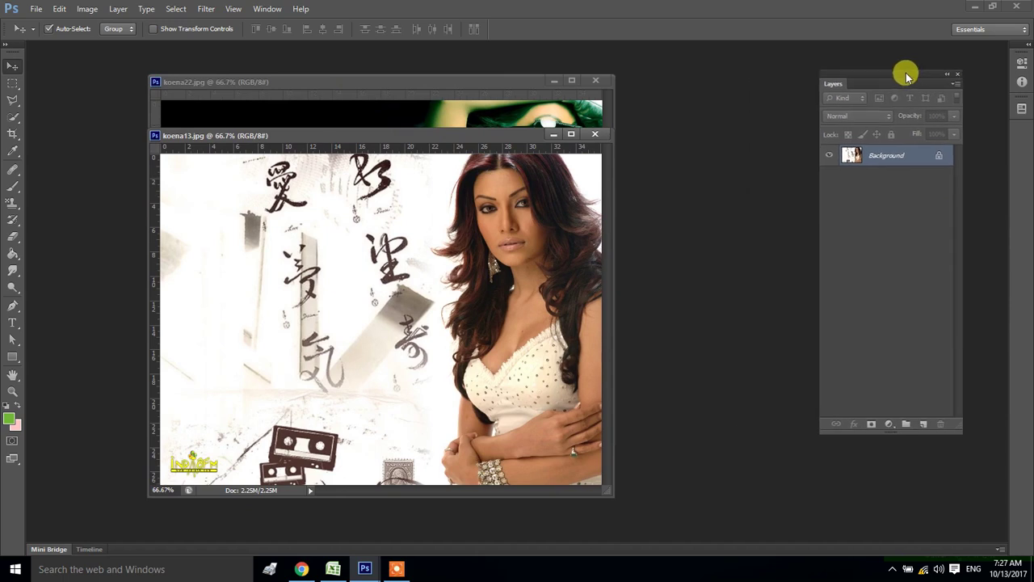
Create a new orange-labelled layer named 'eye' via Layer > New > Layer
click(118, 9)
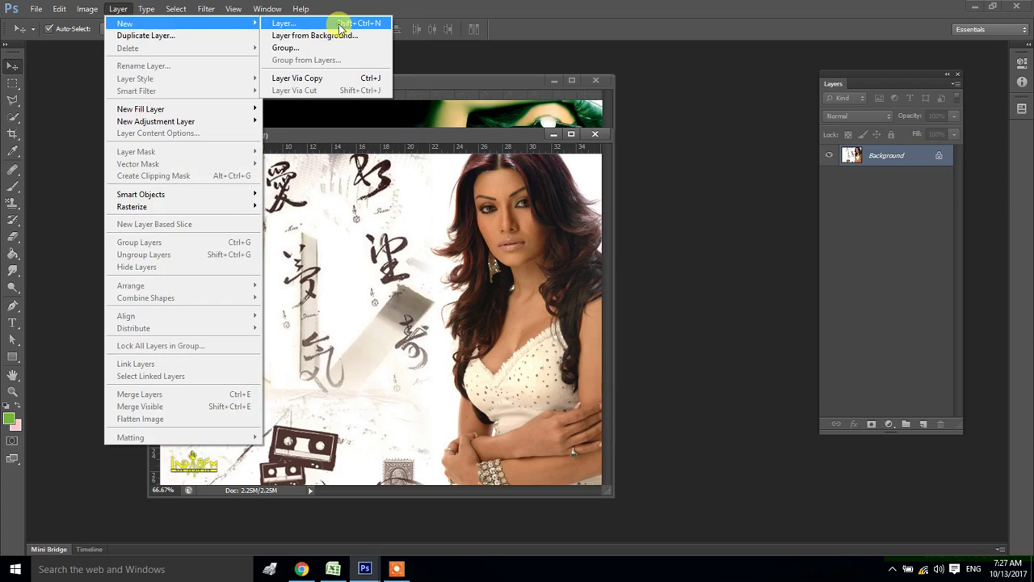
click(351, 23)
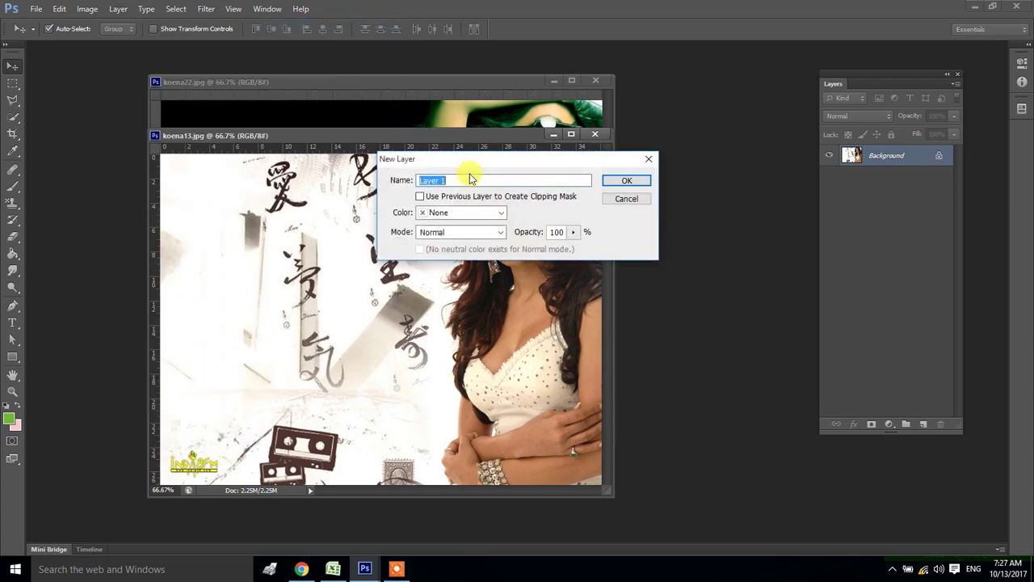
click(482, 214)
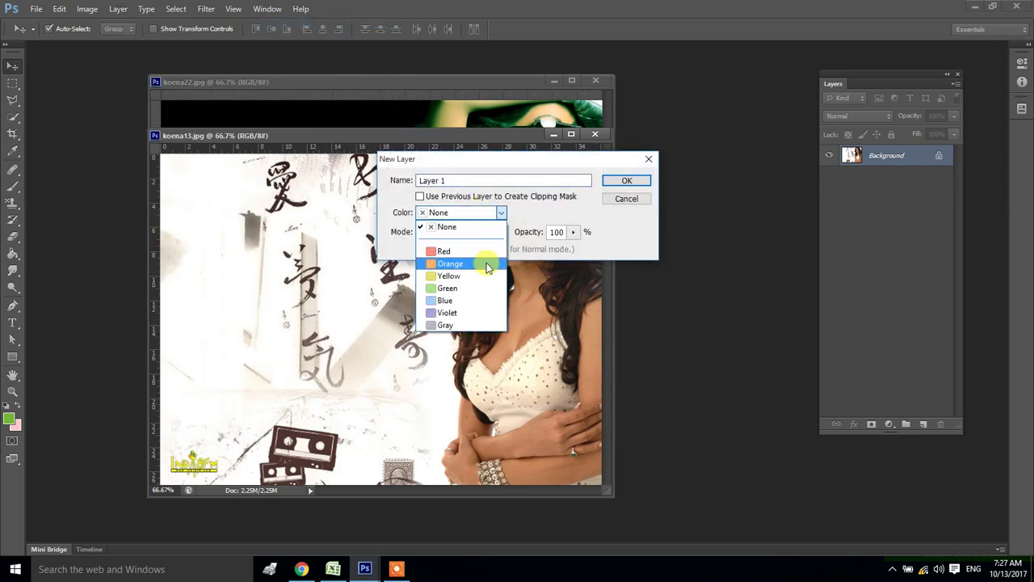
click(485, 265)
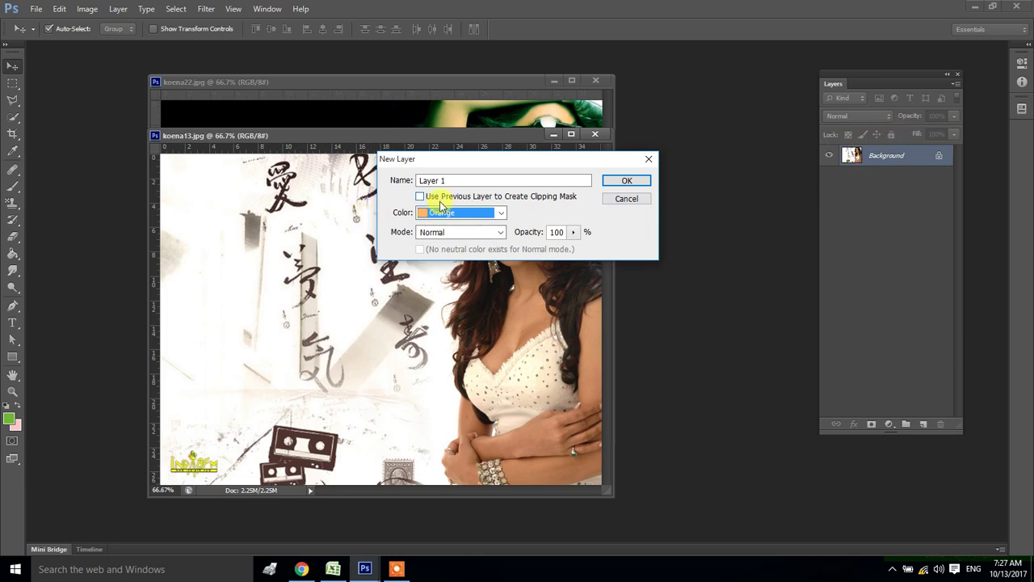
click(423, 180)
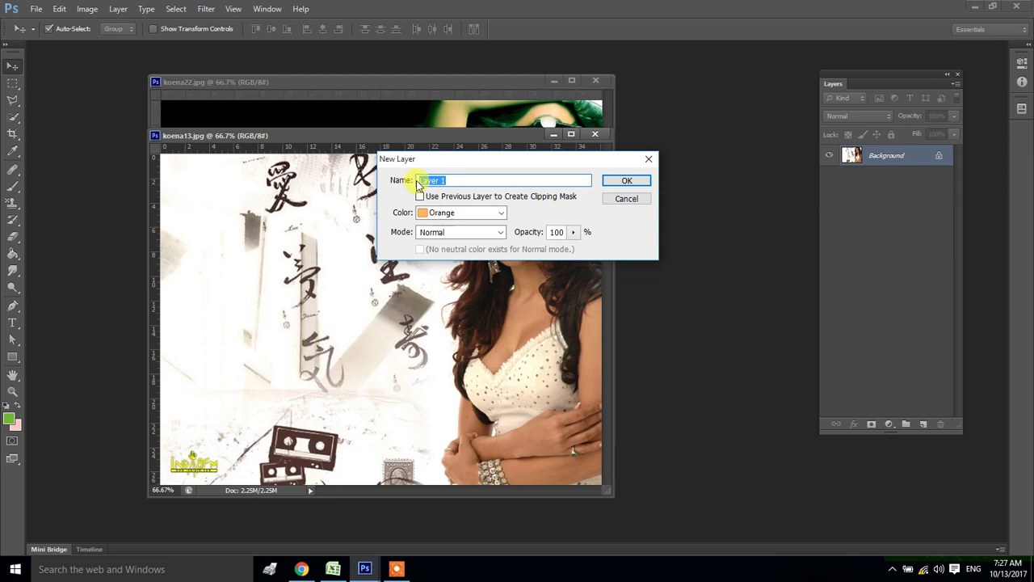
text(eye)
click(626, 181)
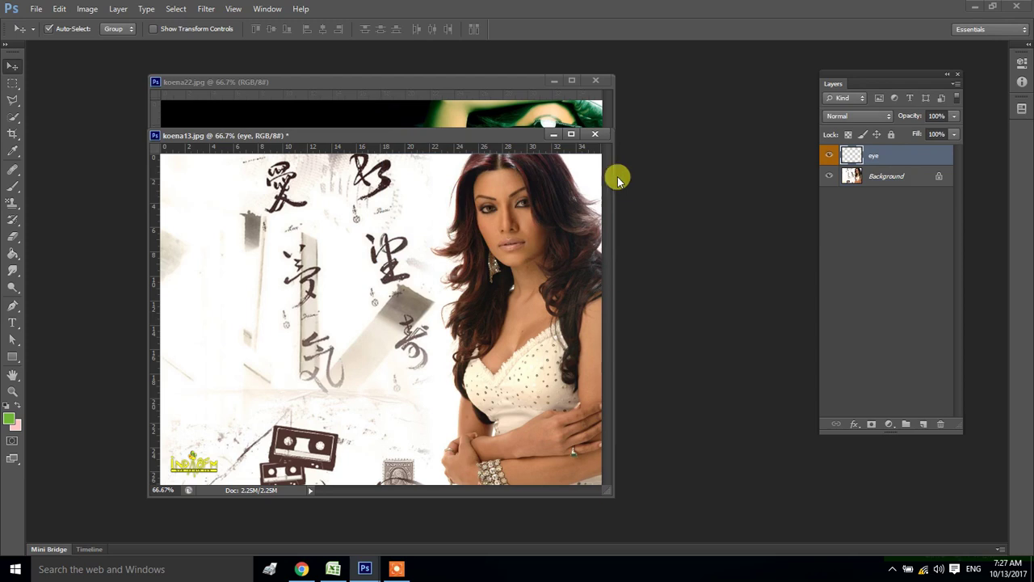
Select the Brush tool with a black foreground colour and zoom in on her eyes
click(16, 189)
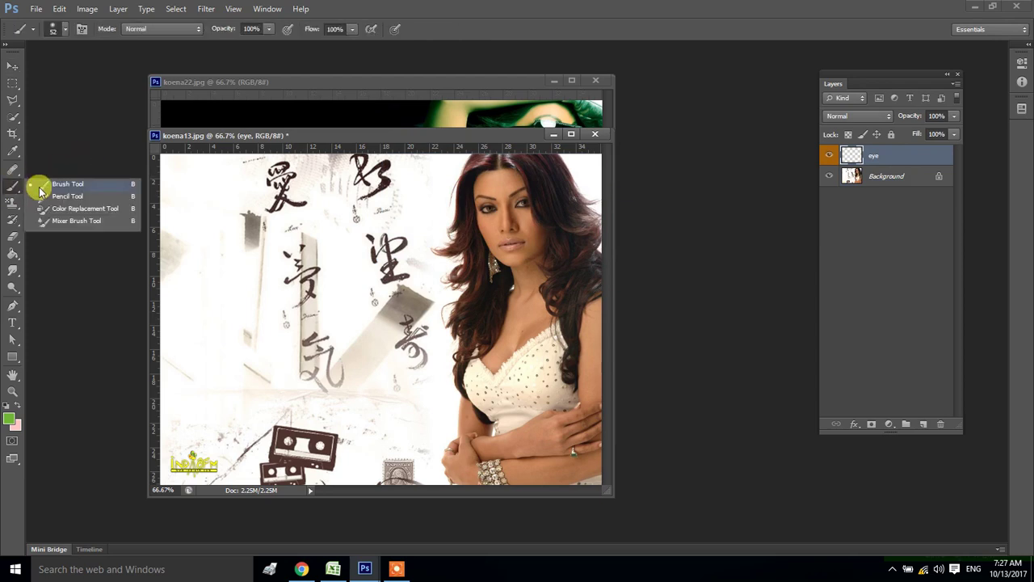
click(41, 185)
click(9, 418)
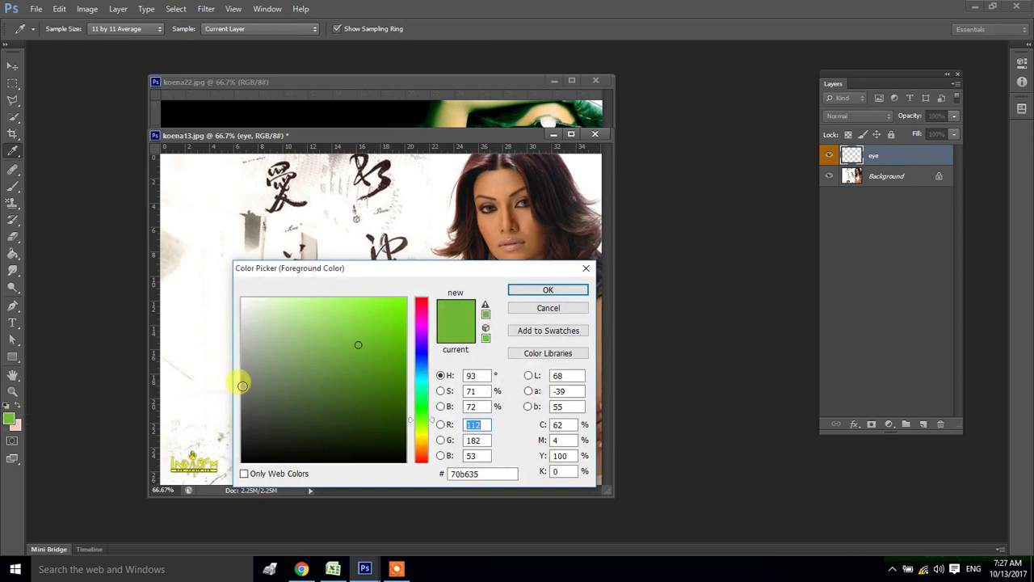
drag(249, 457, 269, 444)
click(566, 290)
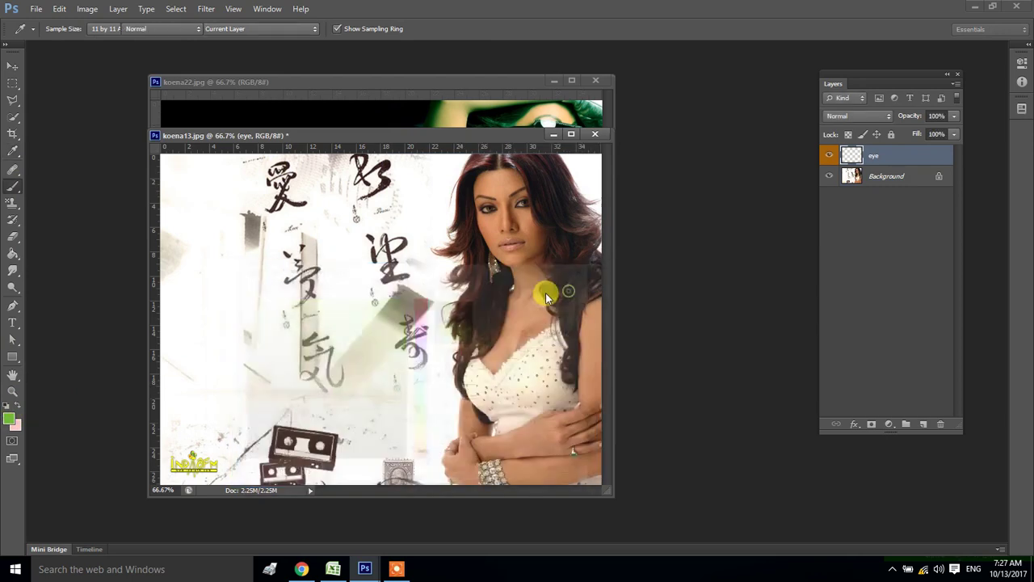
ctrl+click(522, 194)
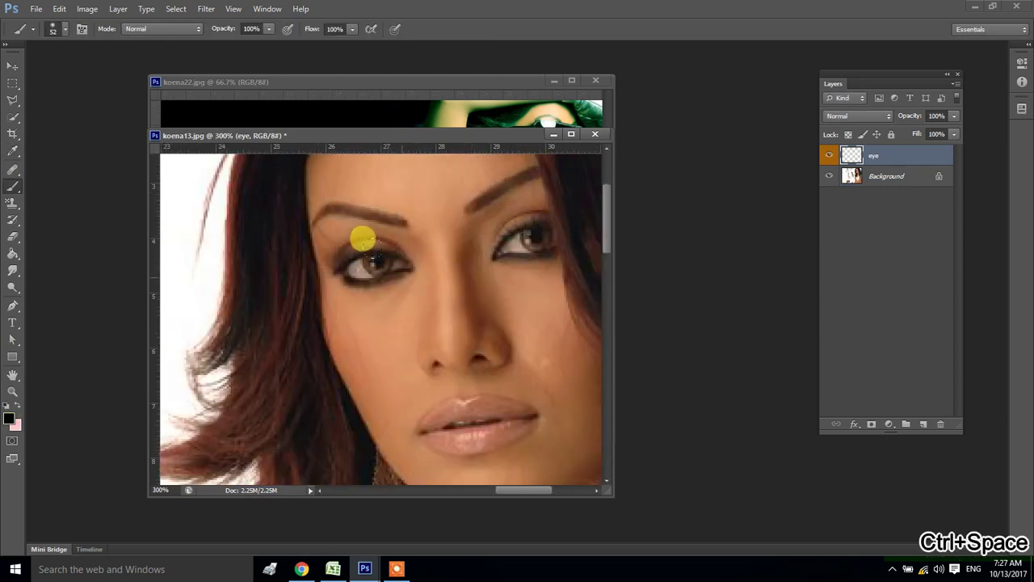
With a smaller brush, paint winged black eyeliner along both eyelids, then fit the image to view
key(bracketleft)
key(bracketleft)
key(bracketleft)
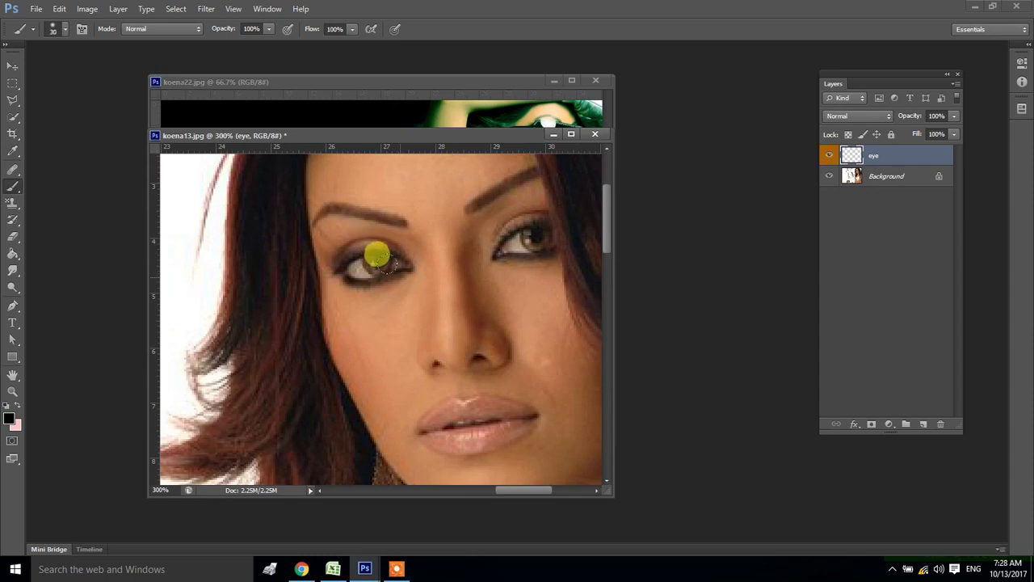
key(bracketleft)
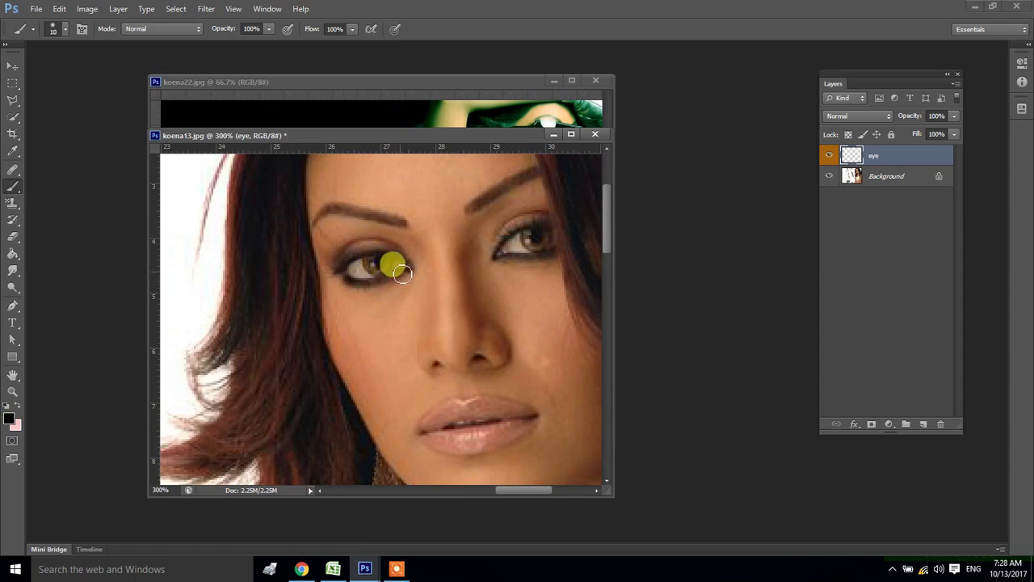
mouse_move(406, 273)
mouse_down()
mouse_move(360, 281)
mouse_move(342, 266)
mouse_move(385, 256)
mouse_move(411, 268)
mouse_move(343, 273)
mouse_up()
key(bracketleft)
key(bracketleft)
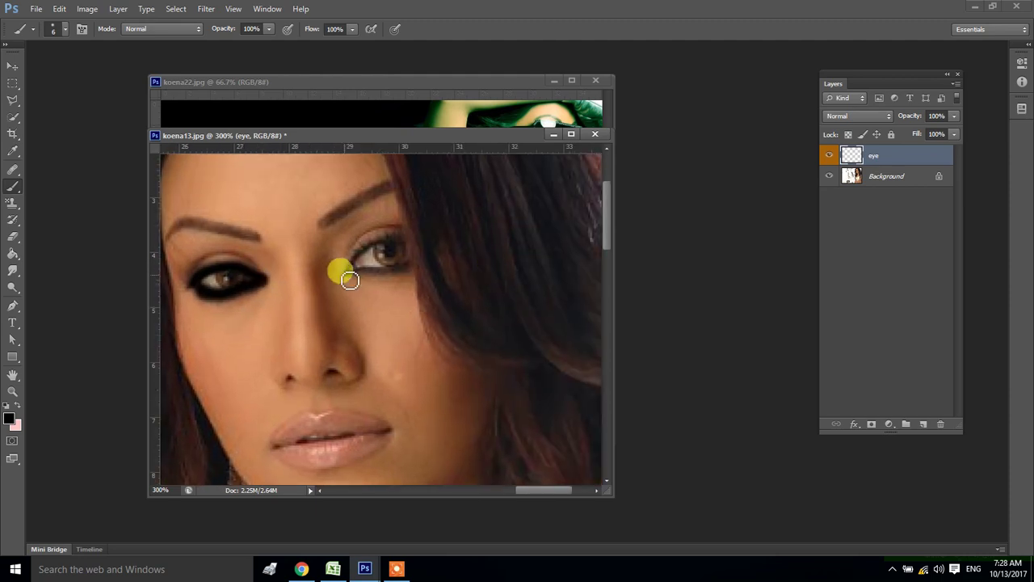
key(bracketright)
key(bracketright)
key(bracketright)
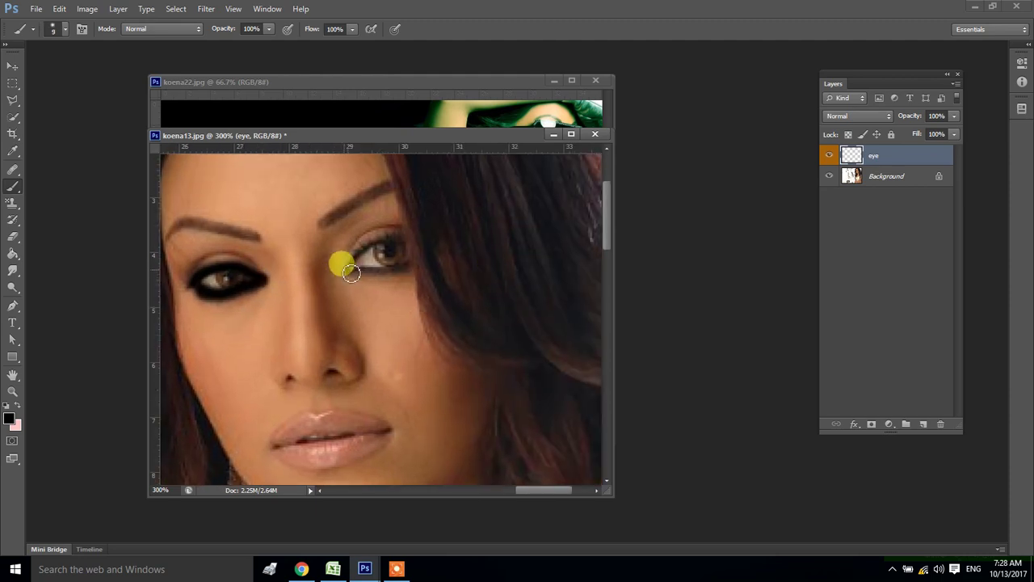
mouse_move(354, 276)
mouse_down()
mouse_move(413, 250)
mouse_move(358, 274)
mouse_up()
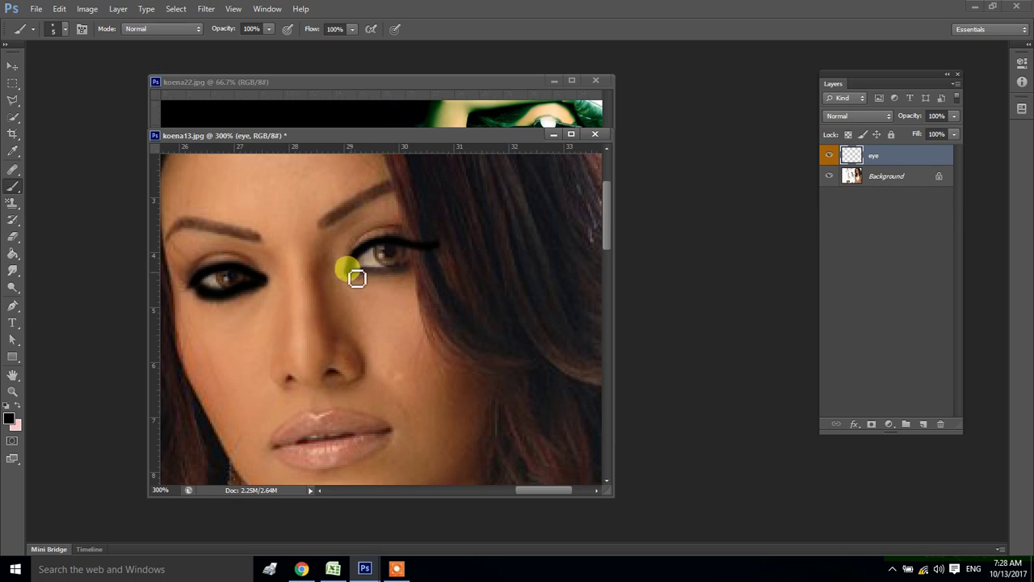
mouse_move(359, 274)
mouse_down()
mouse_move(390, 276)
mouse_move(434, 254)
mouse_up()
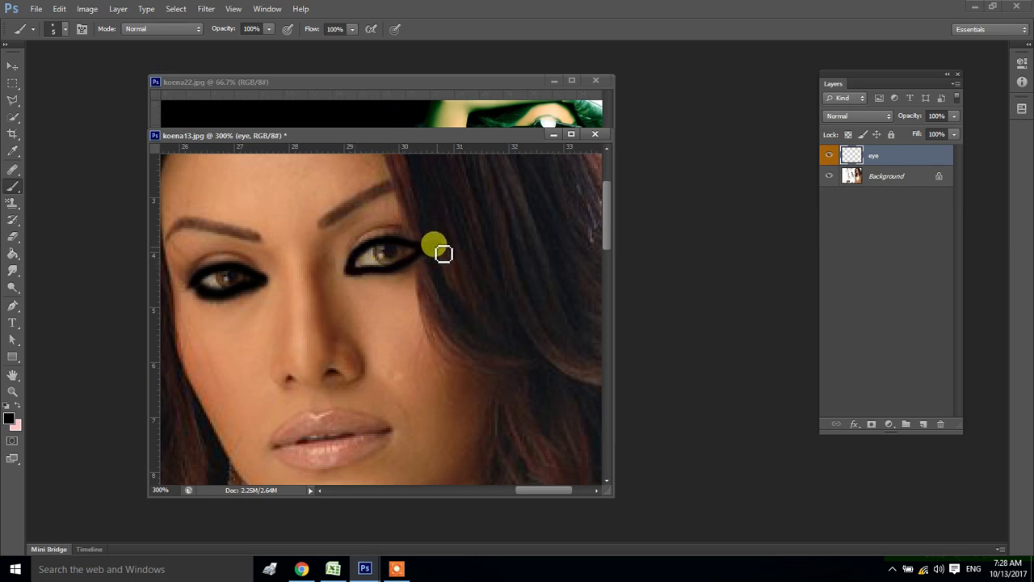
key(ctrl+0)
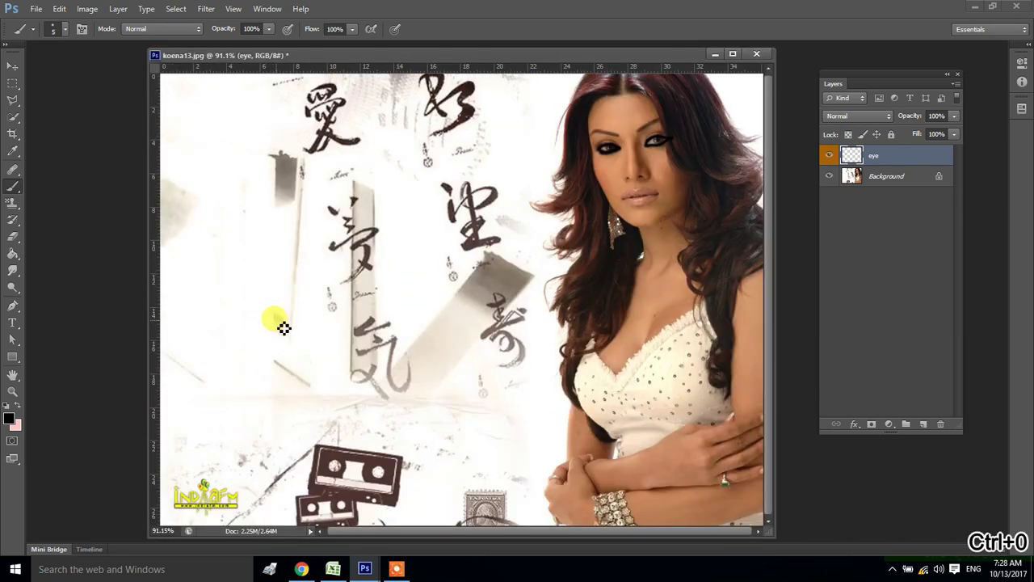
Test-move the eyeliner and undo, then paint a large soft black patch over the chest on Background
click(9, 66)
drag(655, 152, 625, 188)
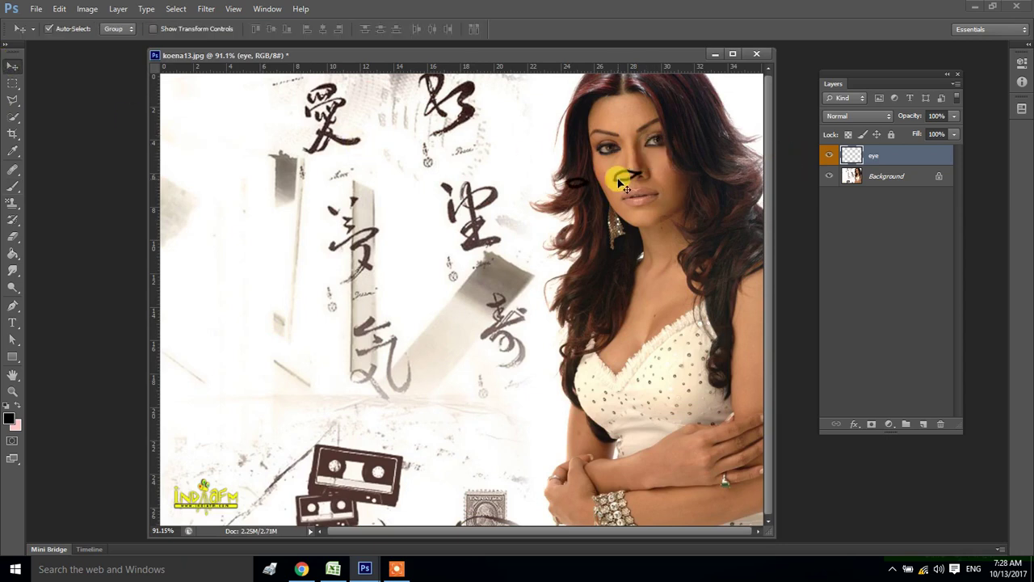
key(ctrl+z)
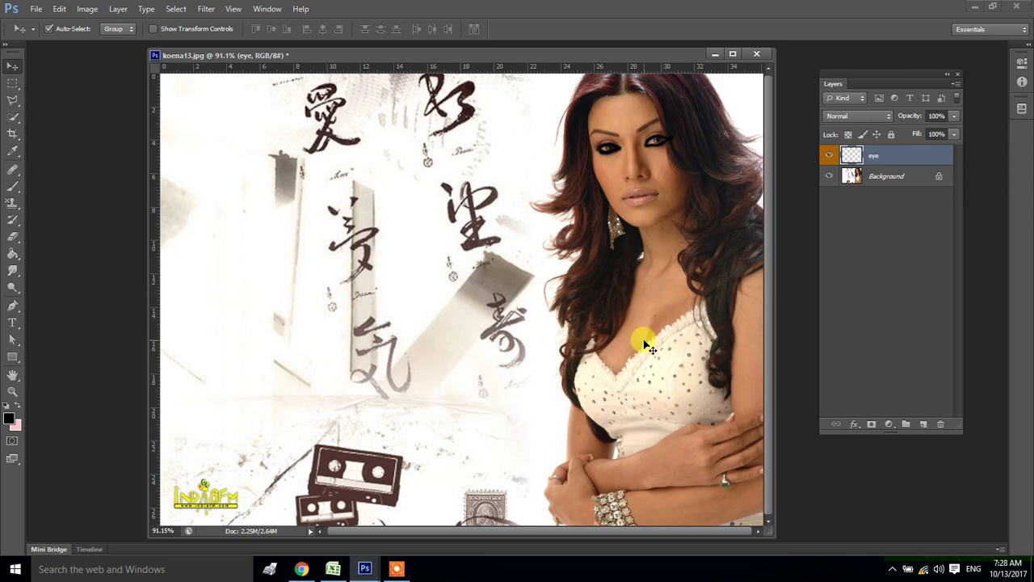
click(894, 176)
key(b)
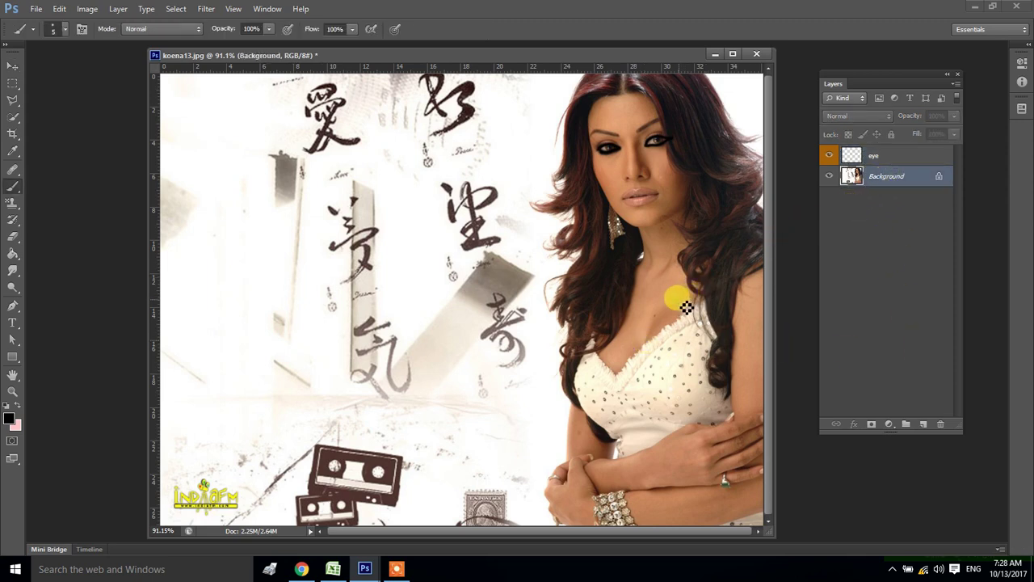
key(bracketright)
key(bracketright)
key(bracketright)
drag(651, 299, 631, 327)
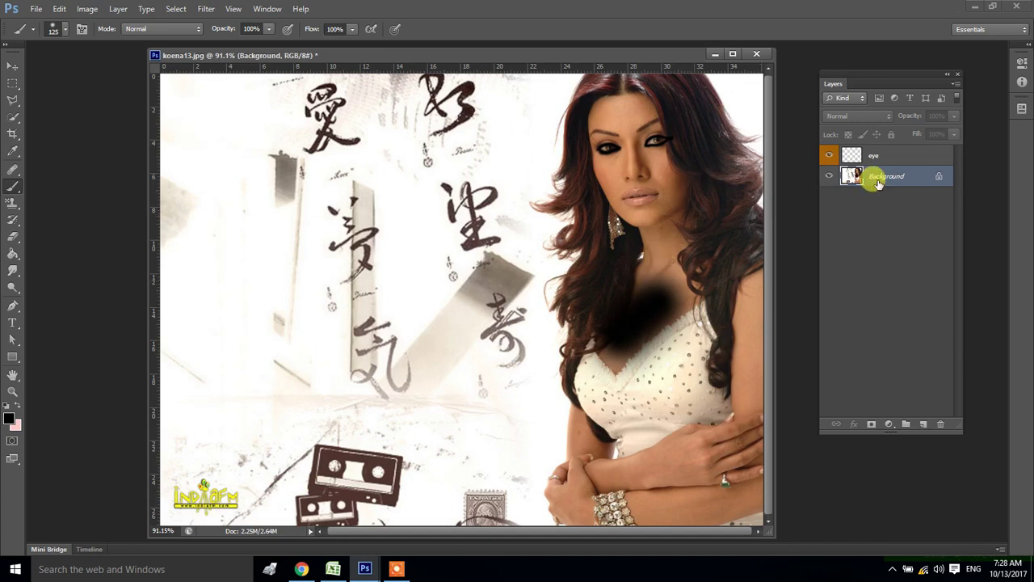
Select the eye layer, drag its eyeliner strokes onto her hair, then undo the move
click(13, 65)
click(546, 376)
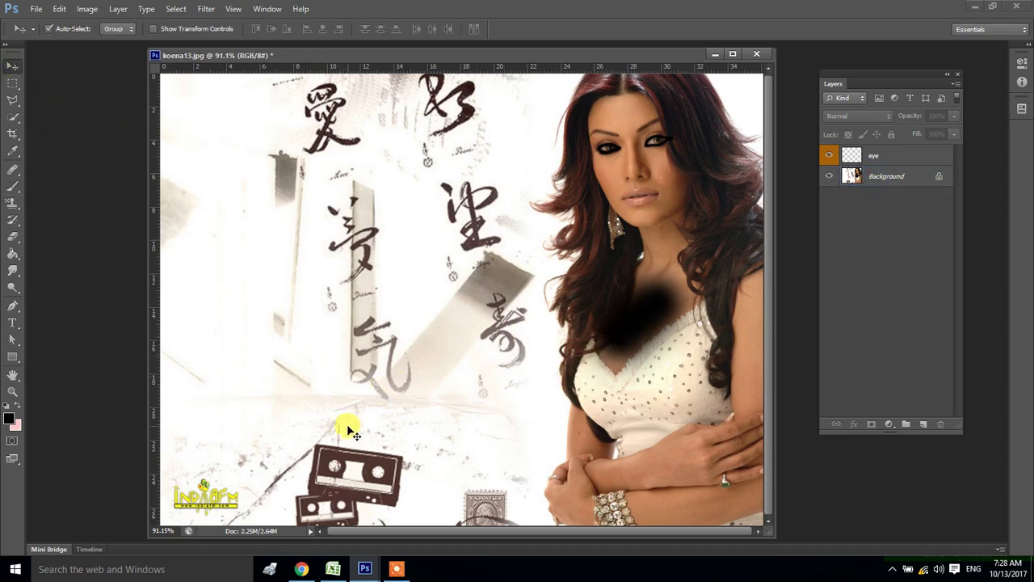
click(893, 149)
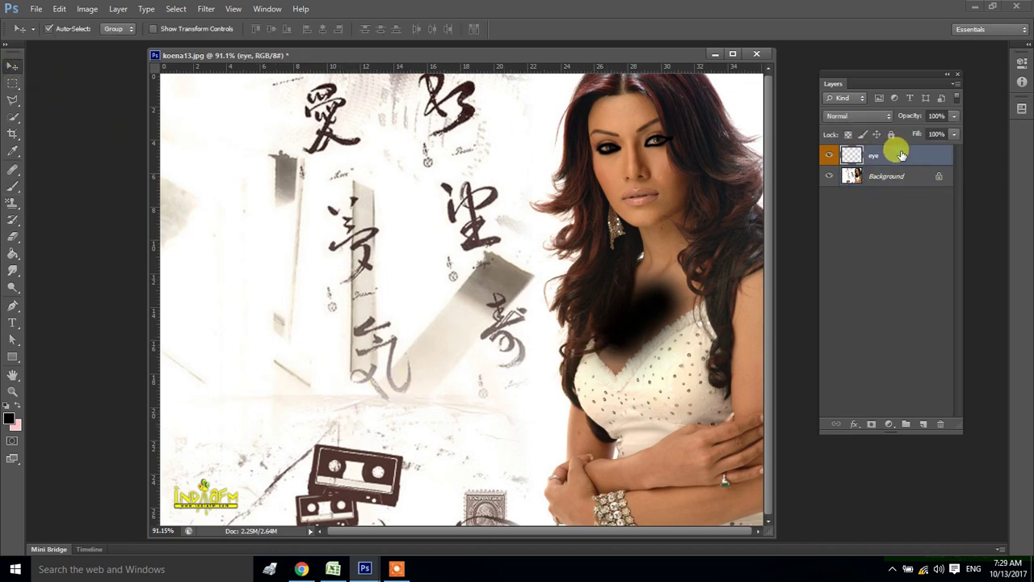
drag(631, 166, 589, 197)
drag(651, 147, 594, 190)
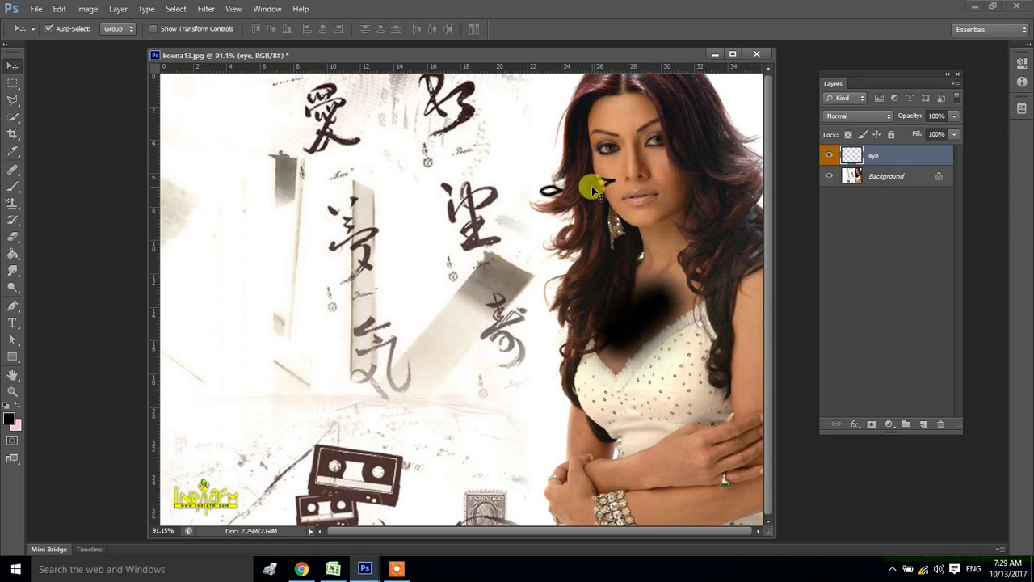
key(ctrl+z)
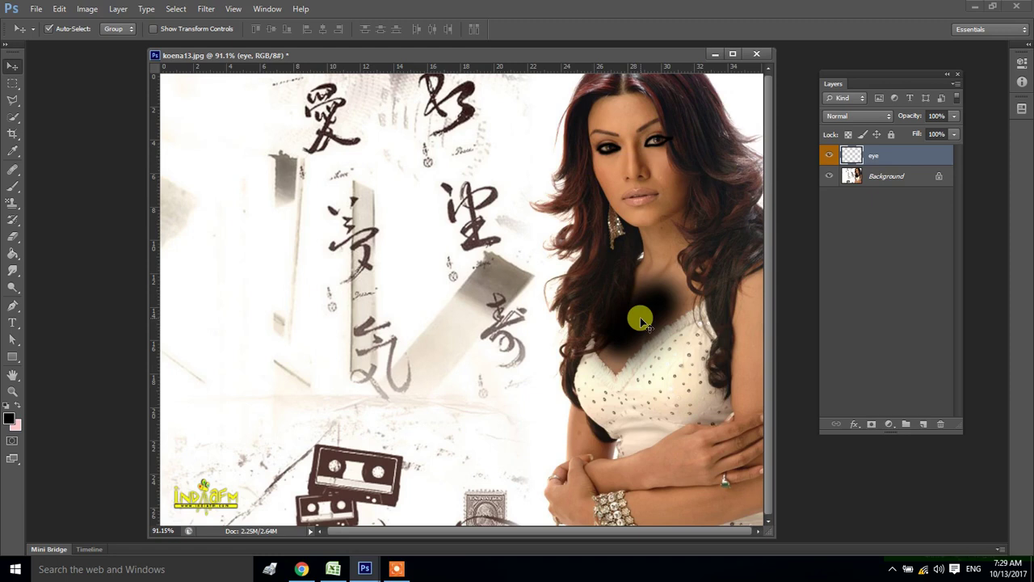
Undo the chest blotch and add empty Layer 1 and Layer 2 above the Background
key(ctrl+alt+z)
key(ctrl+alt+z)
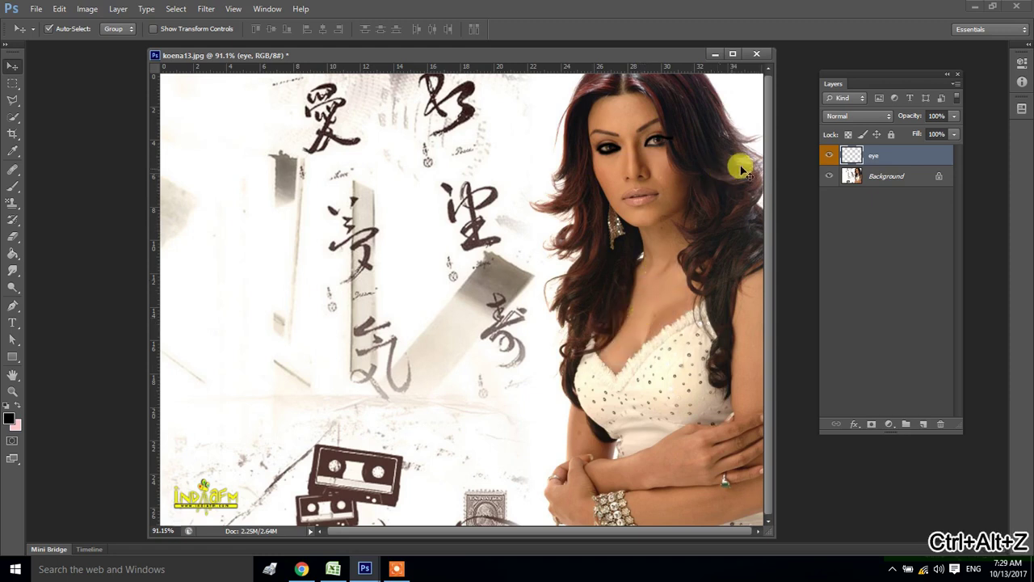
click(862, 176)
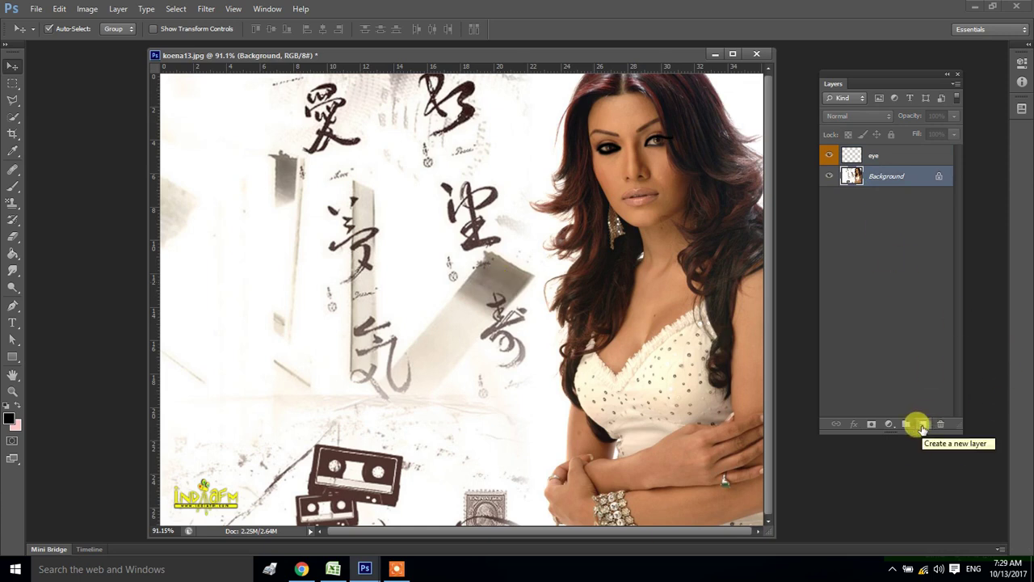
click(923, 424)
click(923, 425)
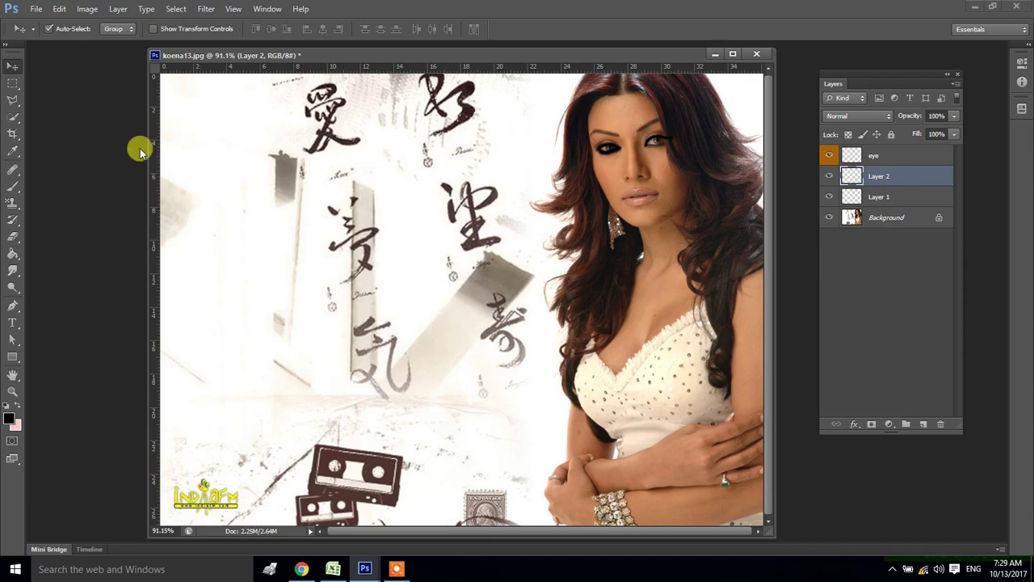
click(114, 10)
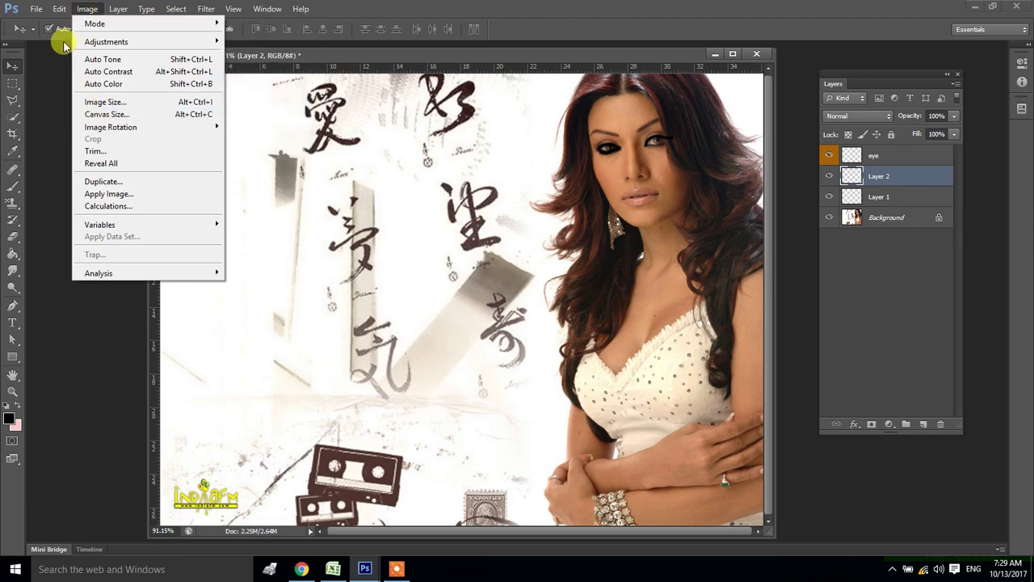
Convert Background to Layer 0 via Layer from Background, test-move the photo, then undo both
click(84, 9)
click(85, 9)
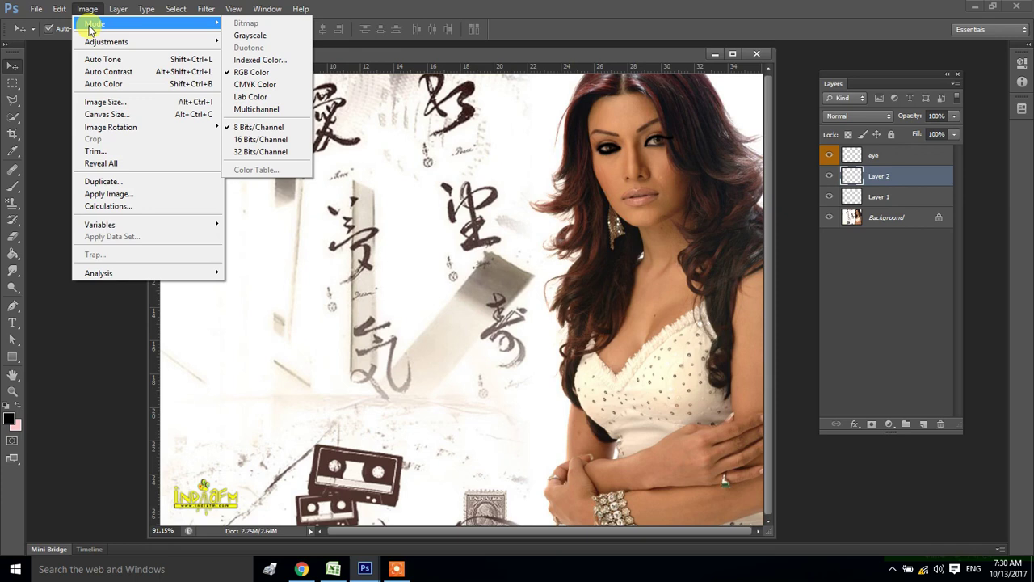
mouse_move(106, 42)
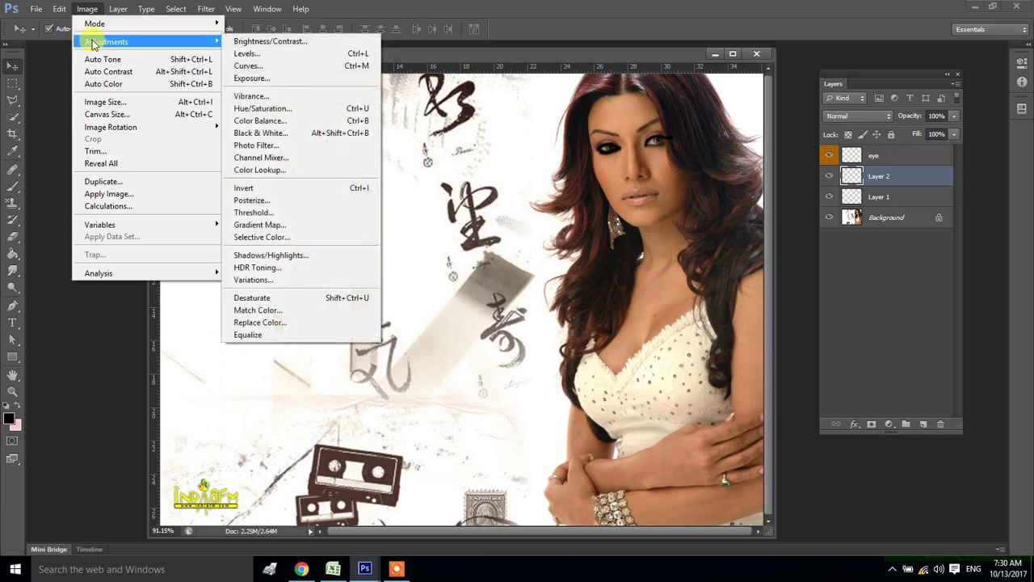
click(115, 10)
mouse_move(125, 24)
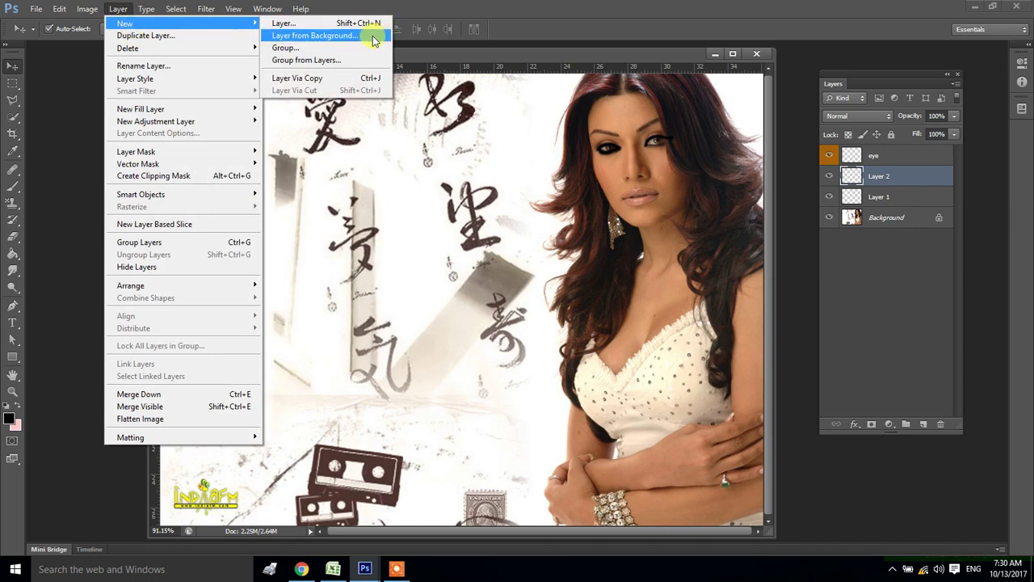
click(378, 35)
click(614, 180)
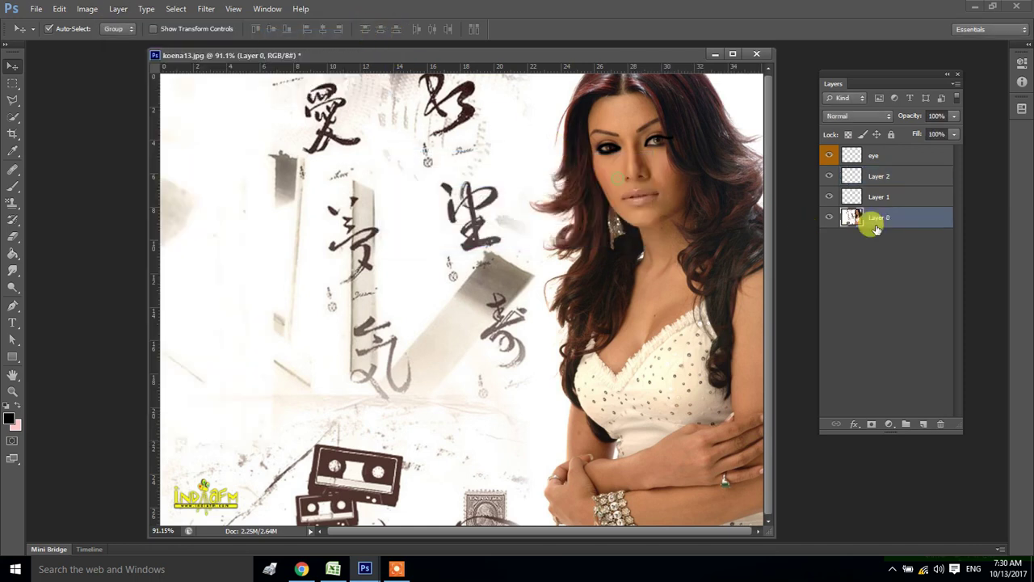
drag(563, 246, 408, 268)
key(ctrl+alt+z)
key(ctrl+alt+z)
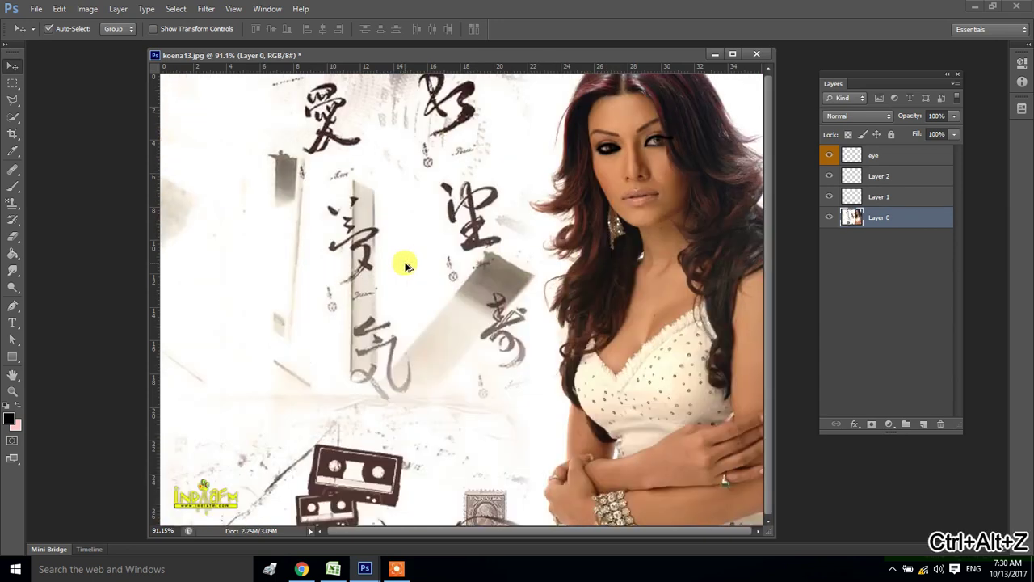
key(ctrl+alt+z)
Double-click Background to make it Layer 0, then toggle Lock All on and off
click(915, 215)
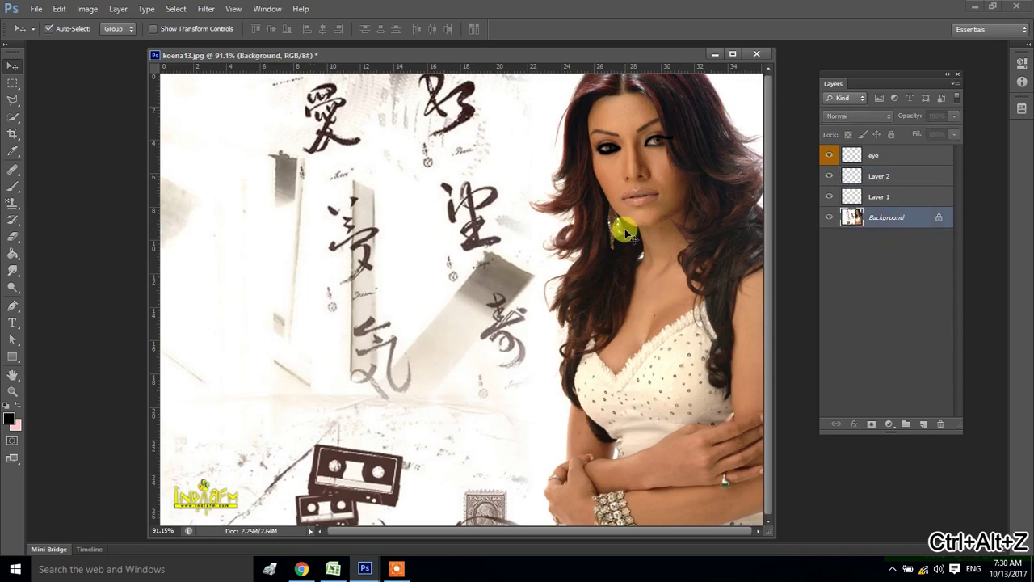
click(118, 9)
mouse_move(125, 23)
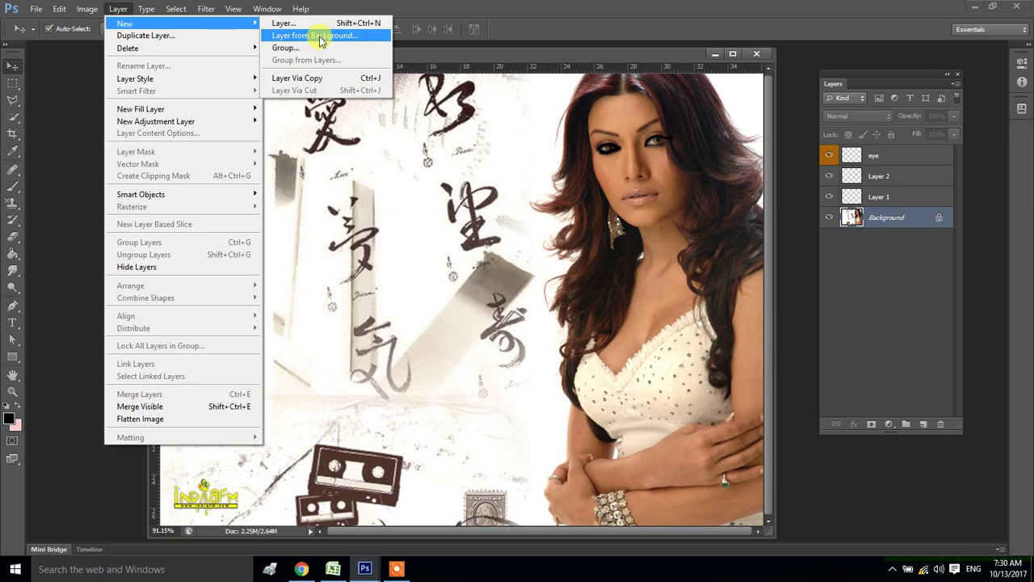
click(935, 216)
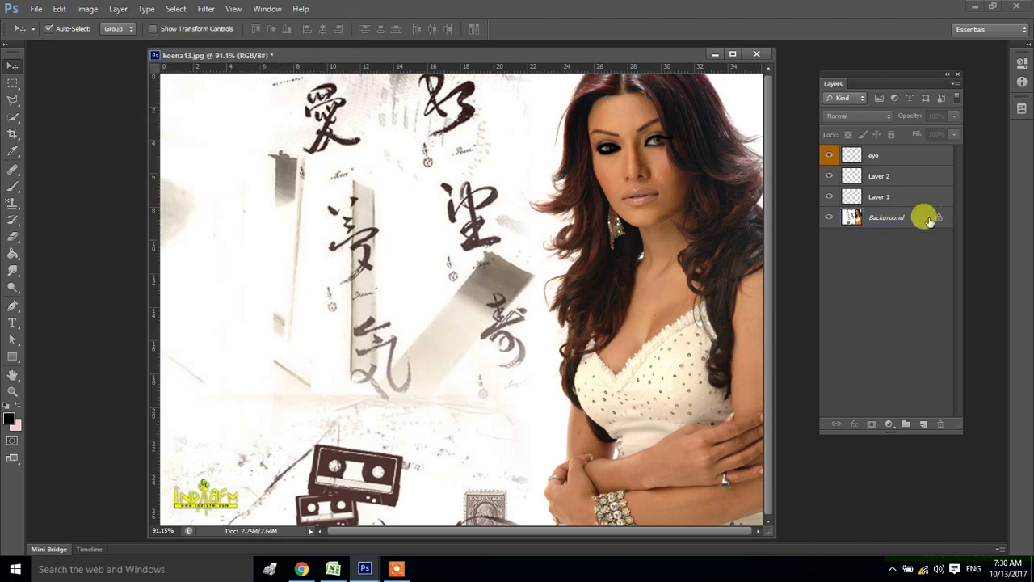
double_click(933, 217)
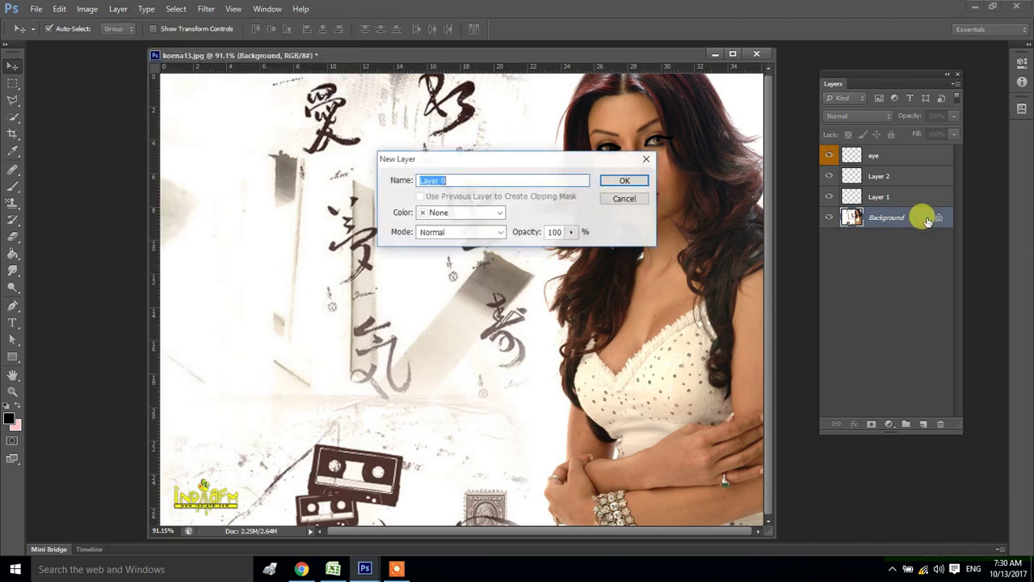
click(623, 183)
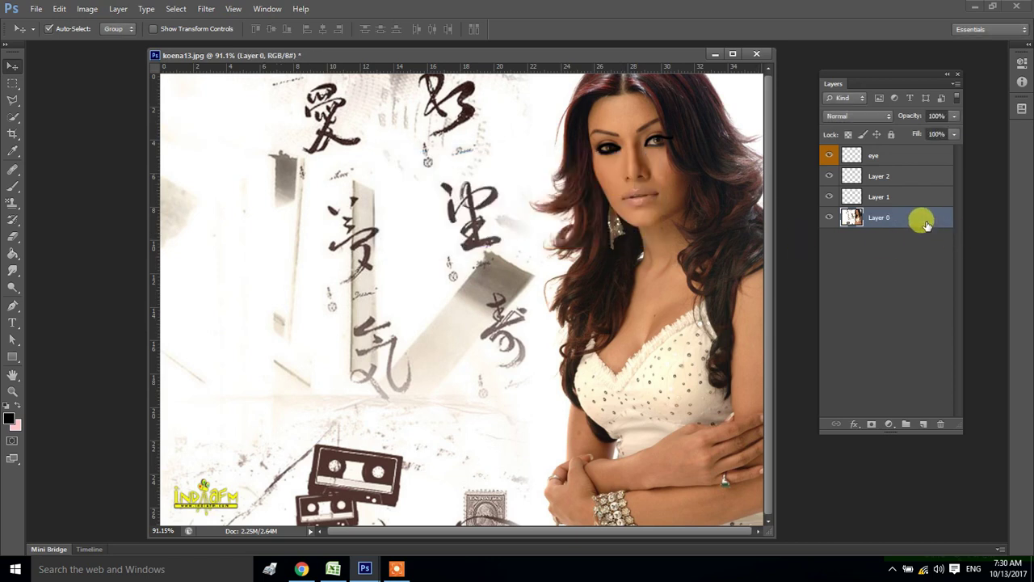
click(892, 135)
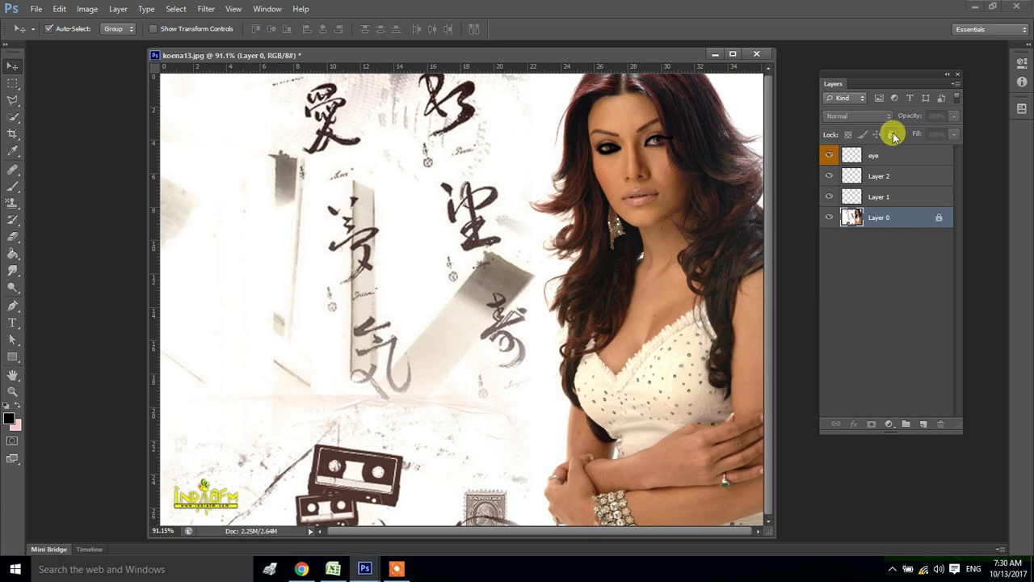
double_click(927, 219)
click(521, 213)
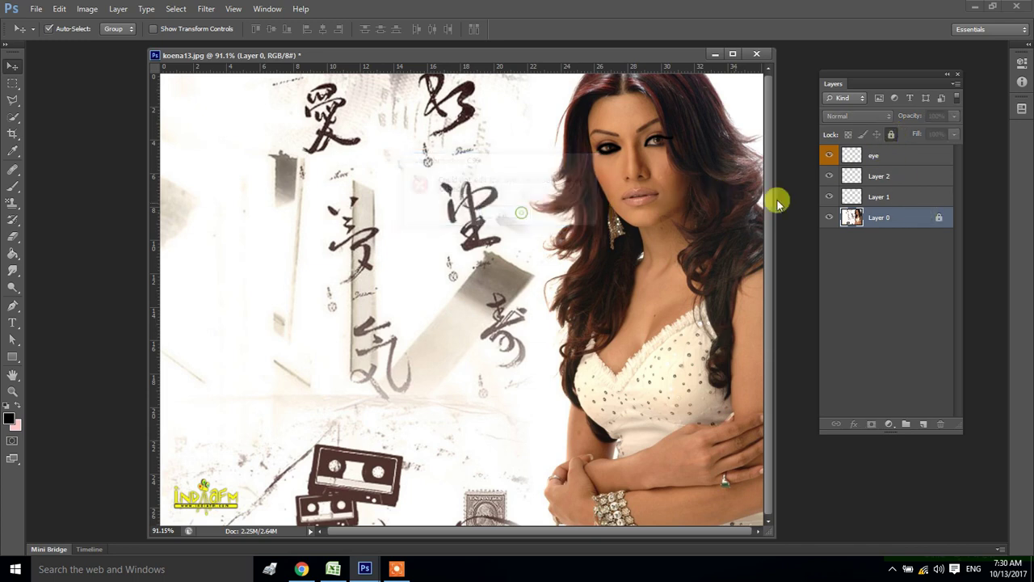
click(892, 134)
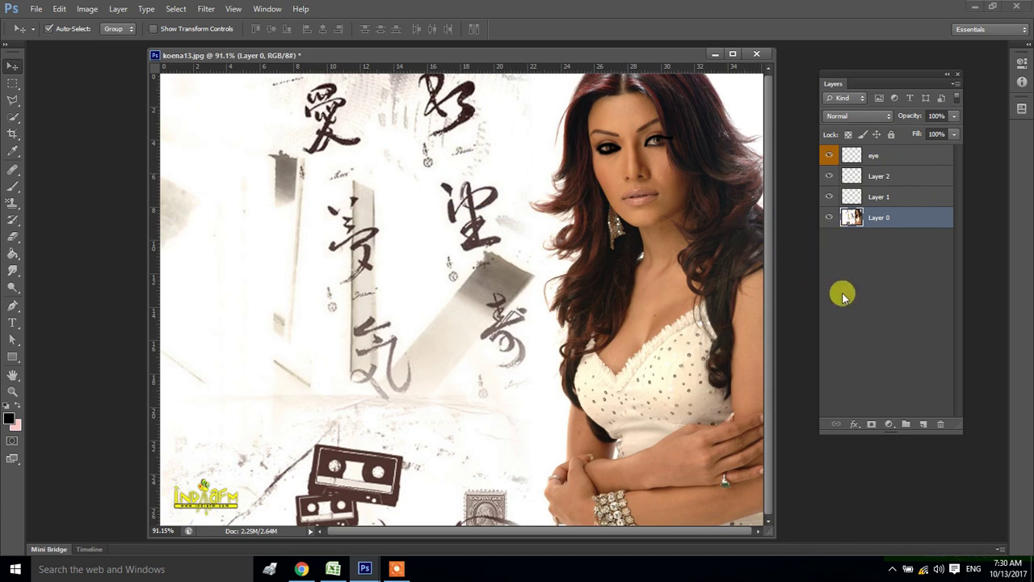
Revert to eye and Background layers, convert Background to Layer 0, and create Group 1
key(ctrl+alt+z)
key(ctrl+alt+z)
key(ctrl+alt+z)
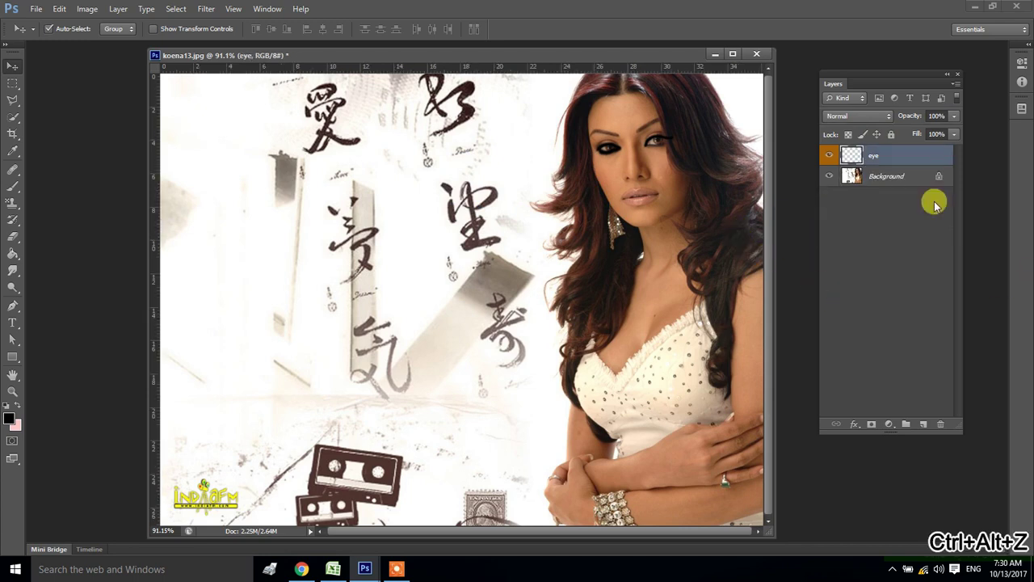
click(917, 179)
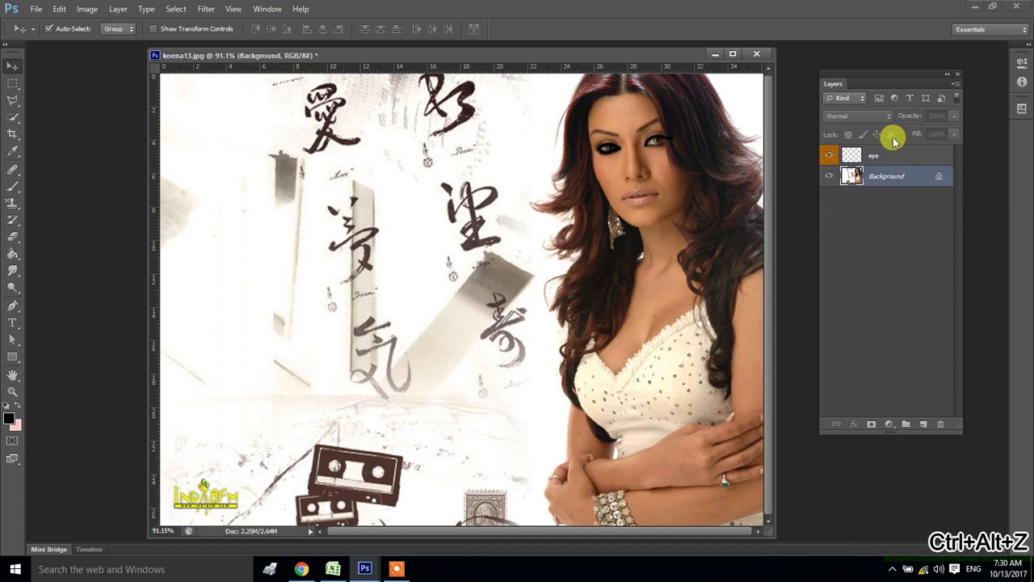
double_click(912, 175)
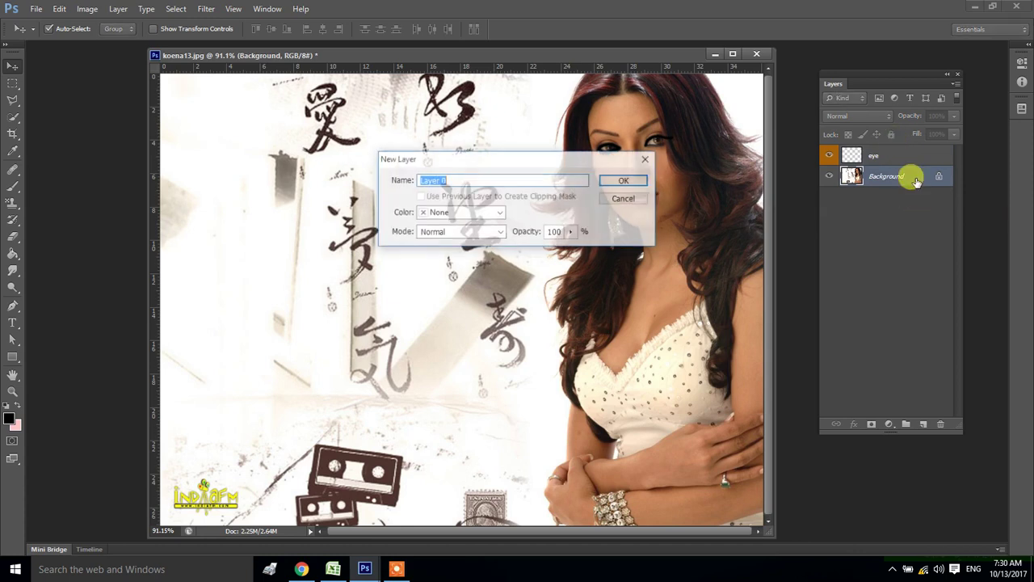
click(624, 179)
click(118, 9)
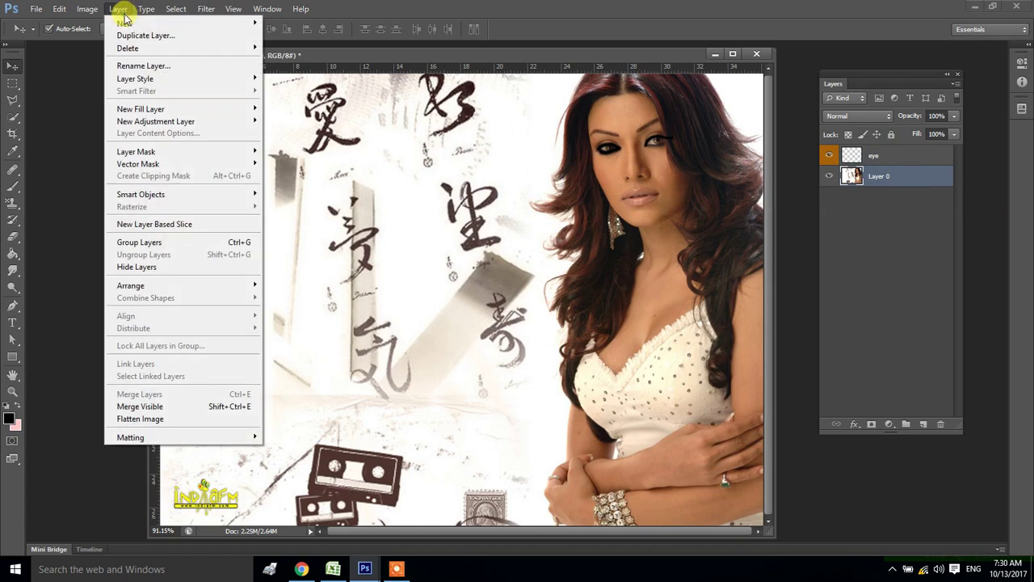
mouse_move(124, 22)
click(284, 48)
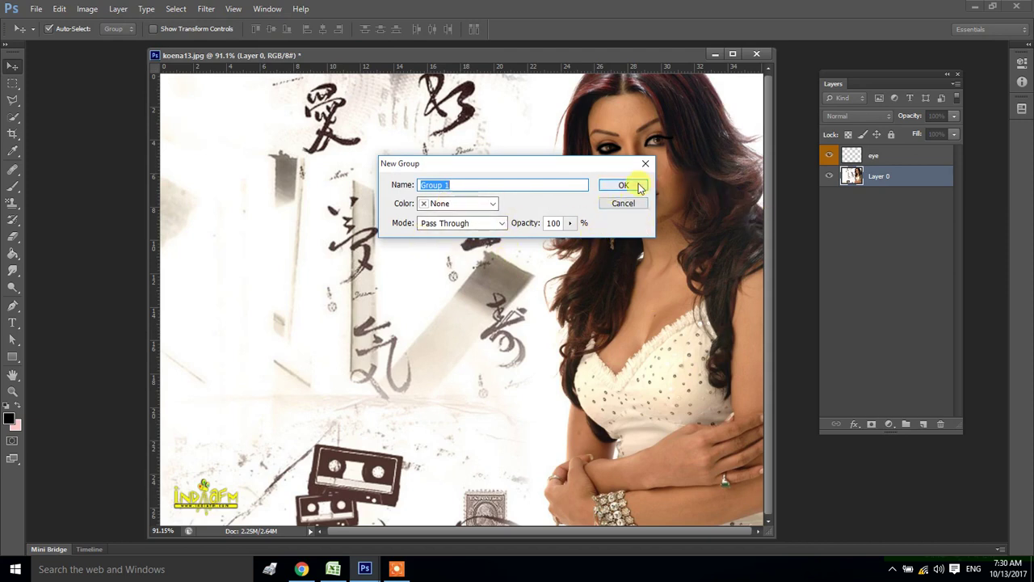
click(624, 185)
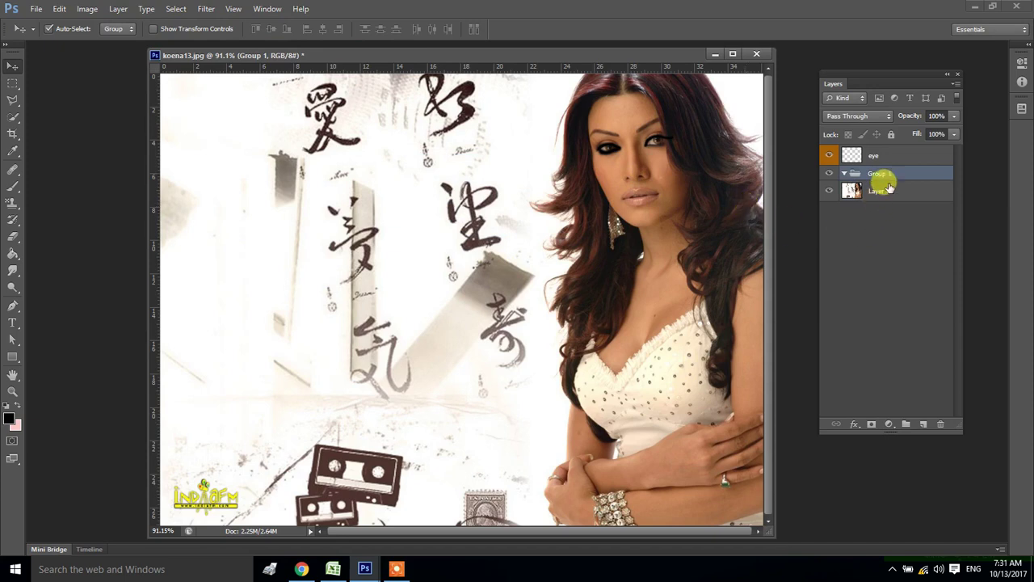
Put Layer 0 in Group 1 and drag the koena22 sunglasses photo into koena13
drag(890, 190, 884, 173)
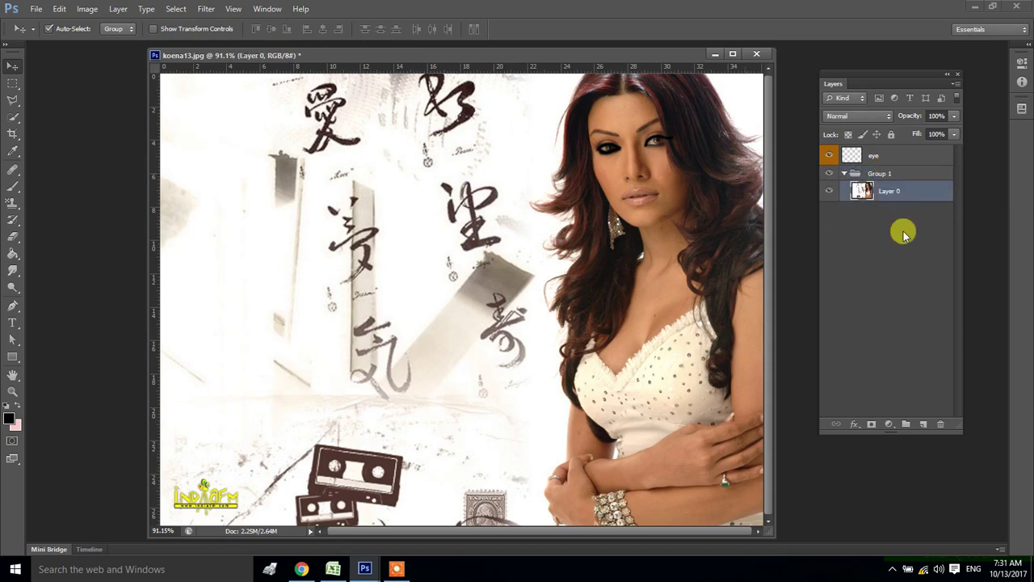
click(903, 234)
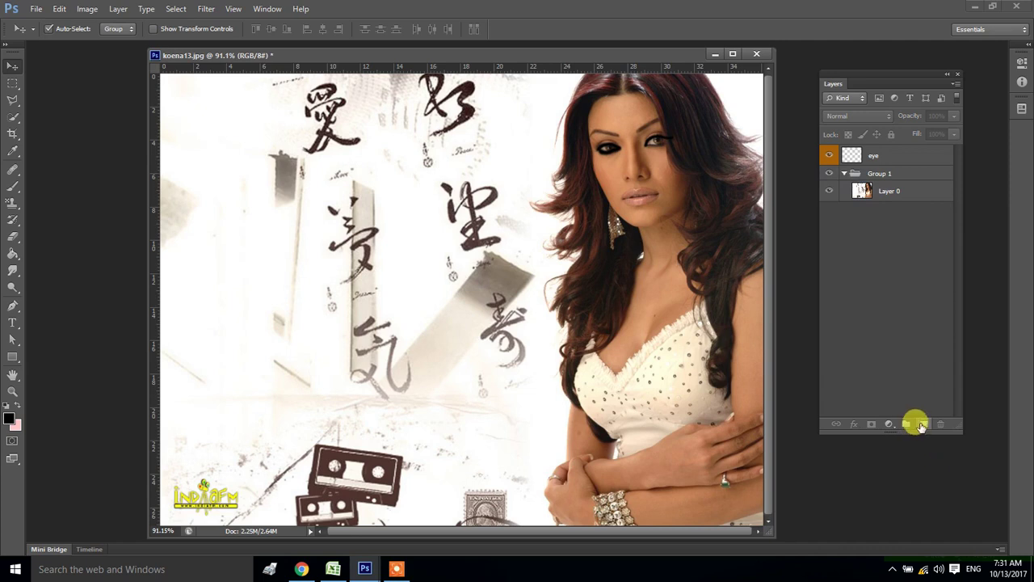
drag(494, 60, 246, 143)
mouse_move(464, 217)
mouse_down()
mouse_move(477, 240)
mouse_move(190, 305)
mouse_up()
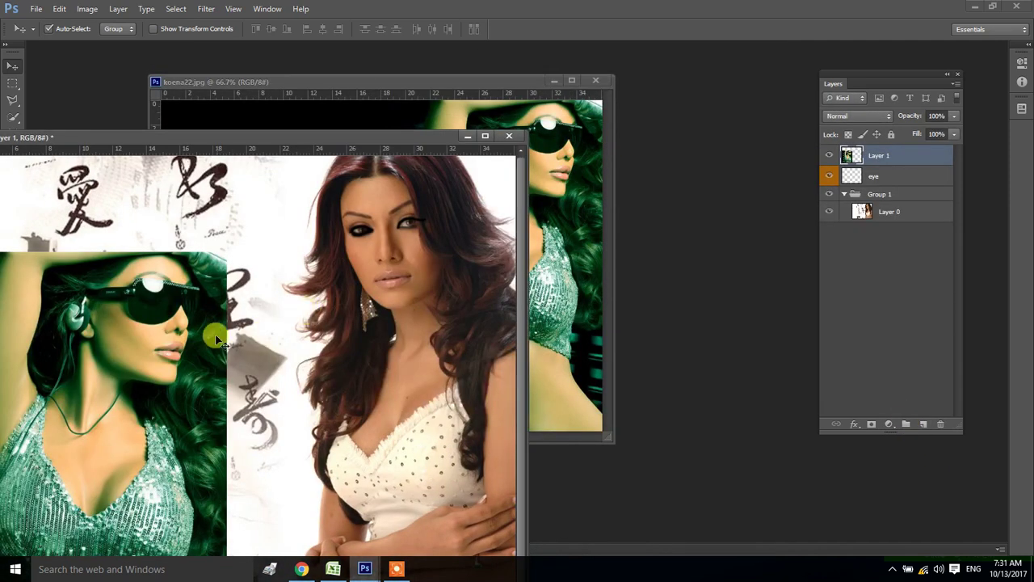
Move the new Layer 1 into Group 1 above Layer 0 and shift the group slightly down
drag(882, 155, 884, 224)
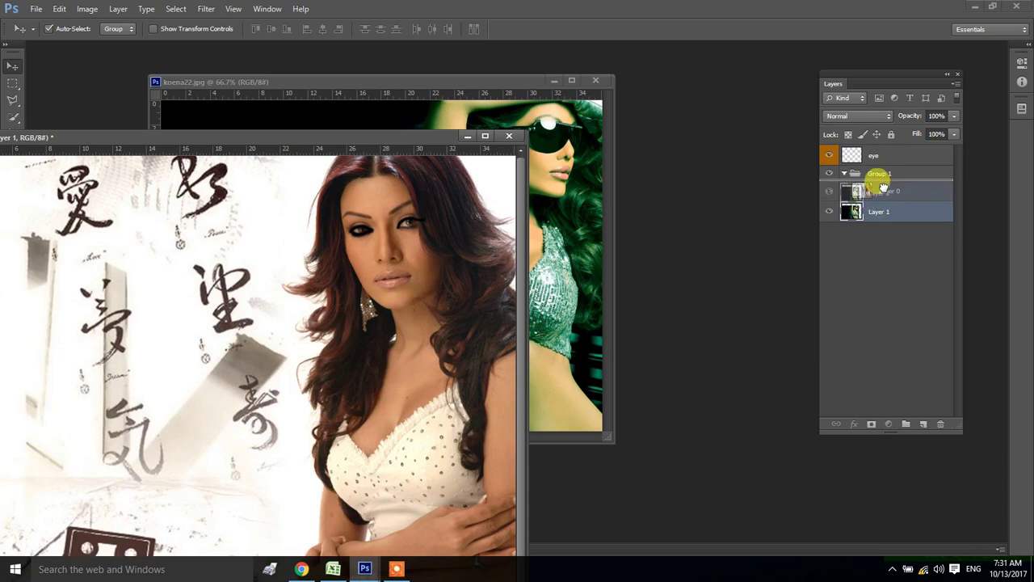
drag(881, 198, 881, 182)
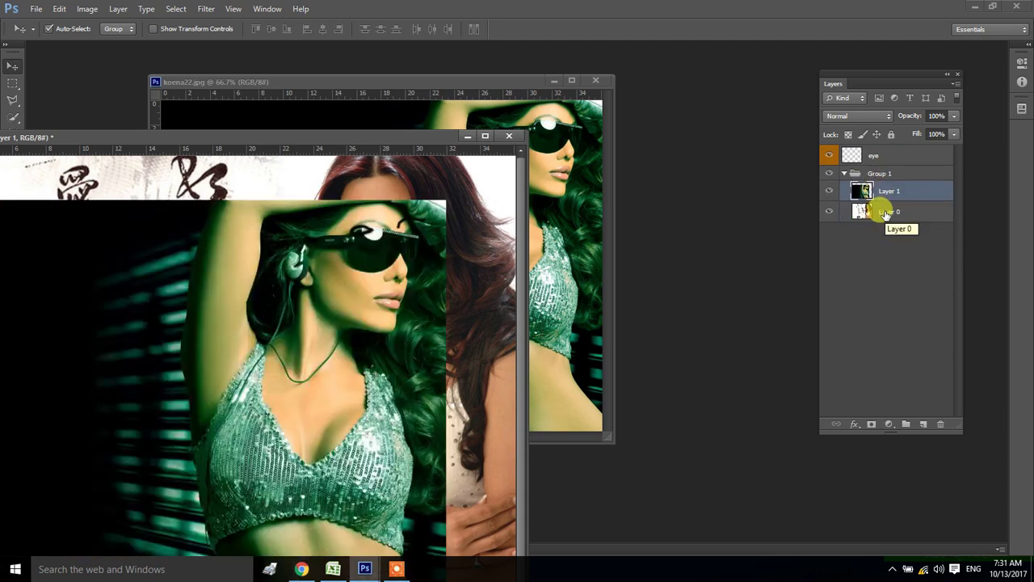
click(881, 173)
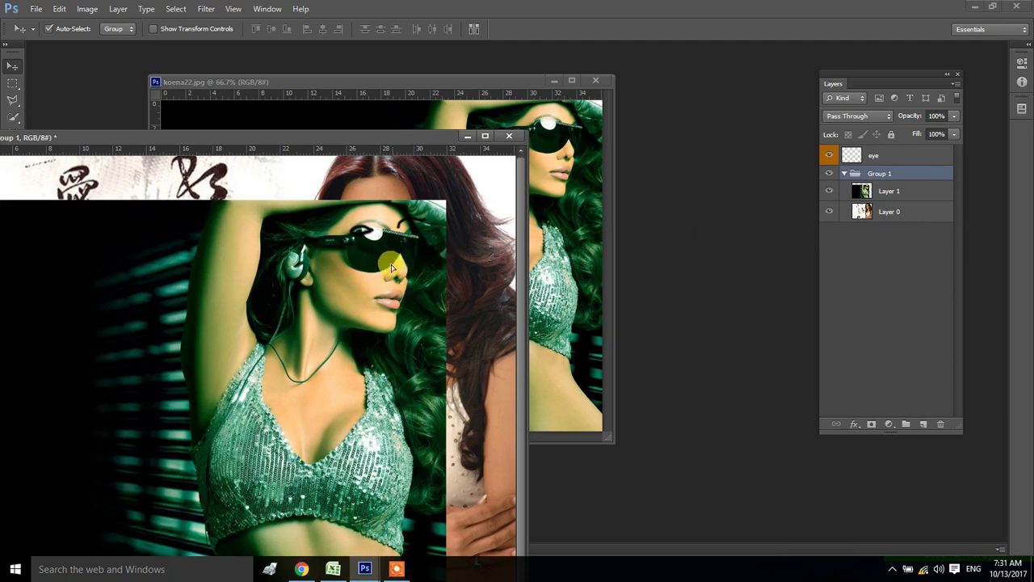
drag(408, 248, 387, 292)
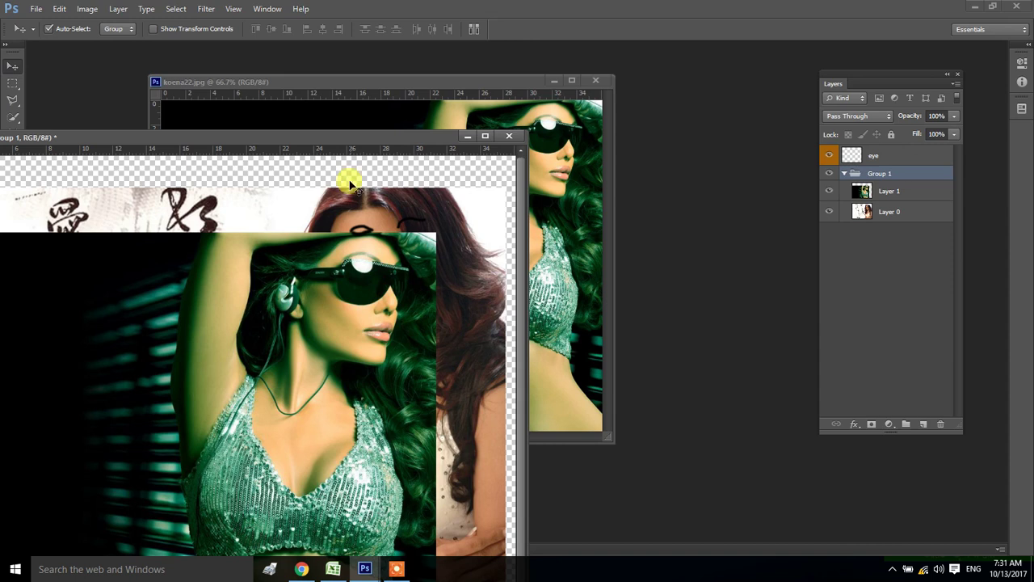
drag(332, 141, 405, 123)
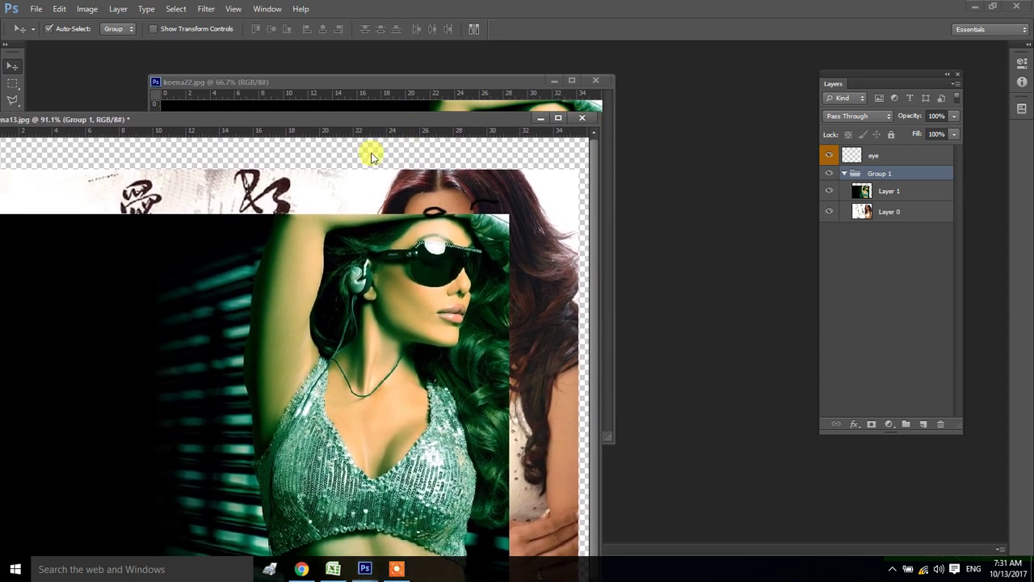
Drag the grouped green sunglasses patch down and right over the brunette photo, then select Layer 1
drag(370, 262, 323, 266)
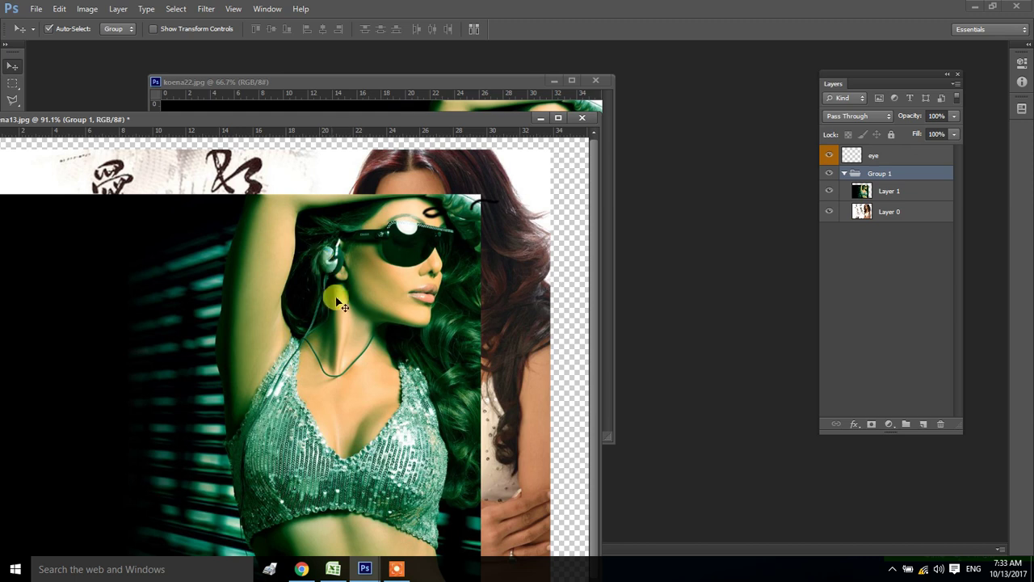
drag(345, 333, 349, 333)
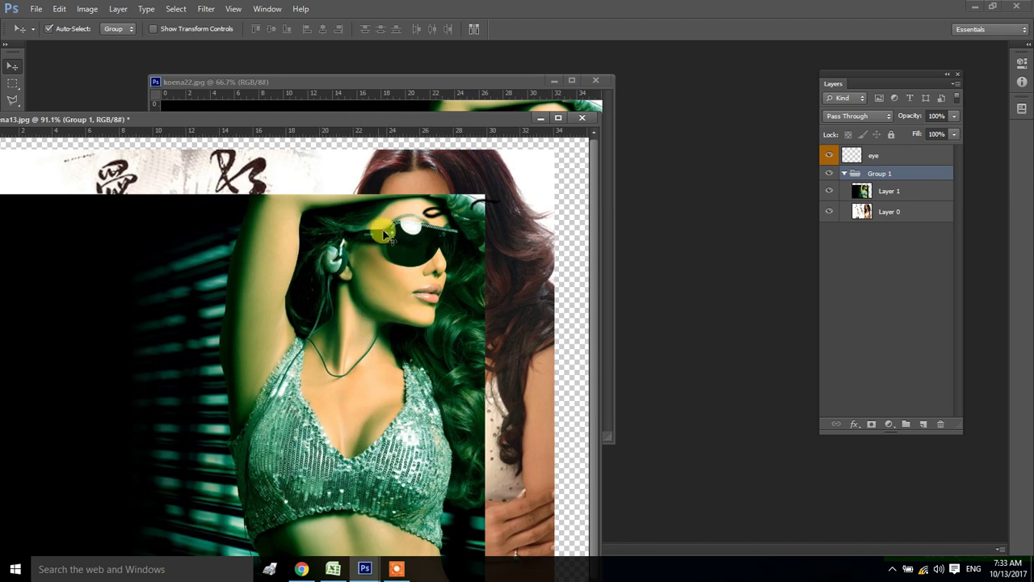
drag(400, 119, 502, 60)
drag(501, 196, 495, 227)
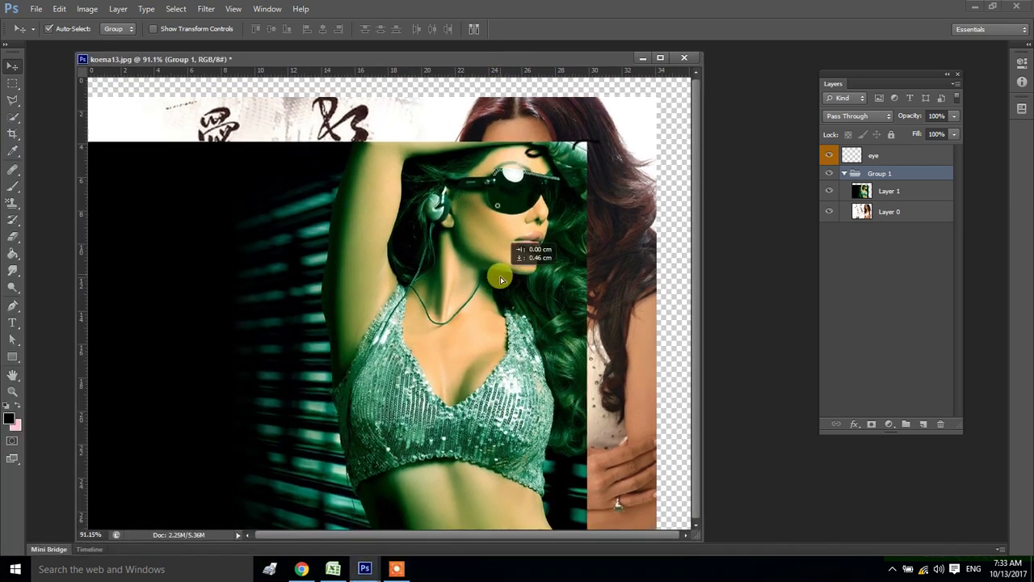
drag(867, 176, 879, 173)
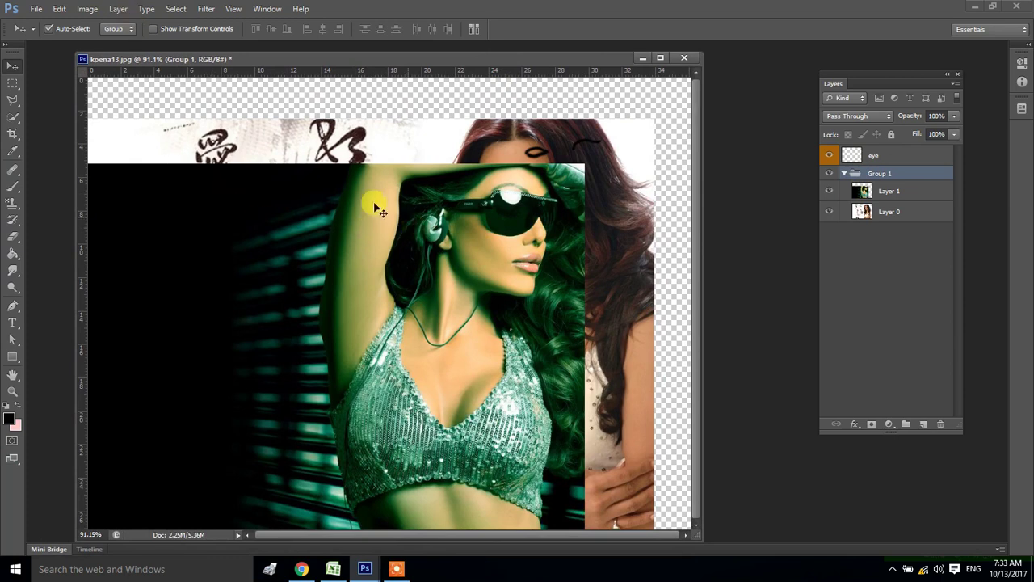
mouse_move(408, 229)
mouse_down()
mouse_move(426, 230)
mouse_move(420, 190)
mouse_up()
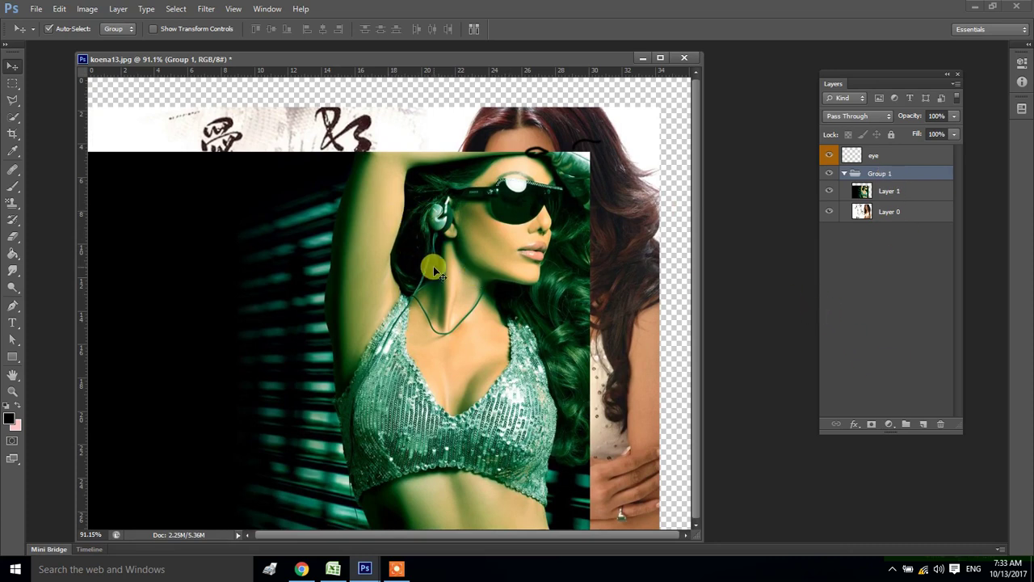
drag(477, 284, 488, 326)
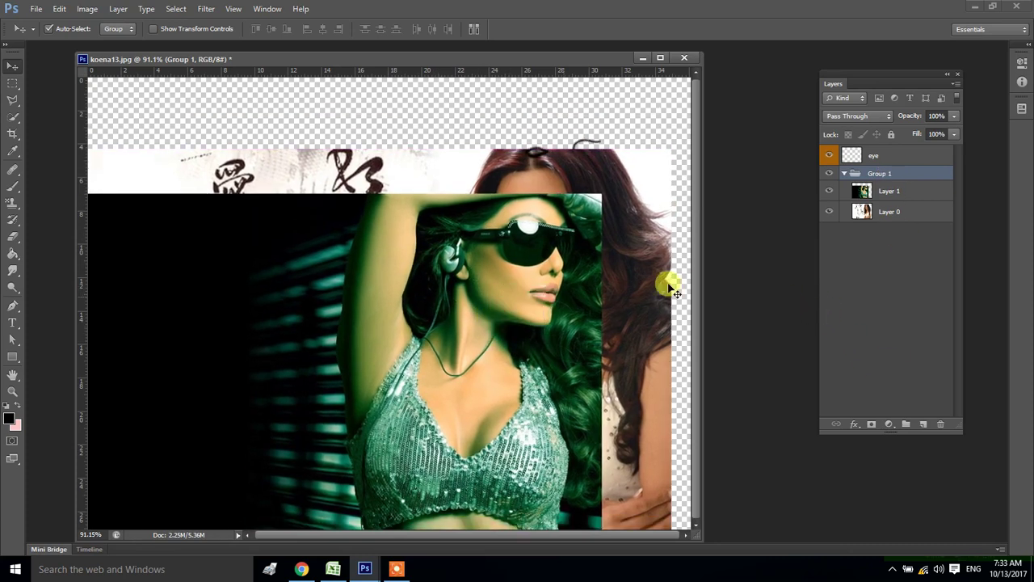
click(897, 194)
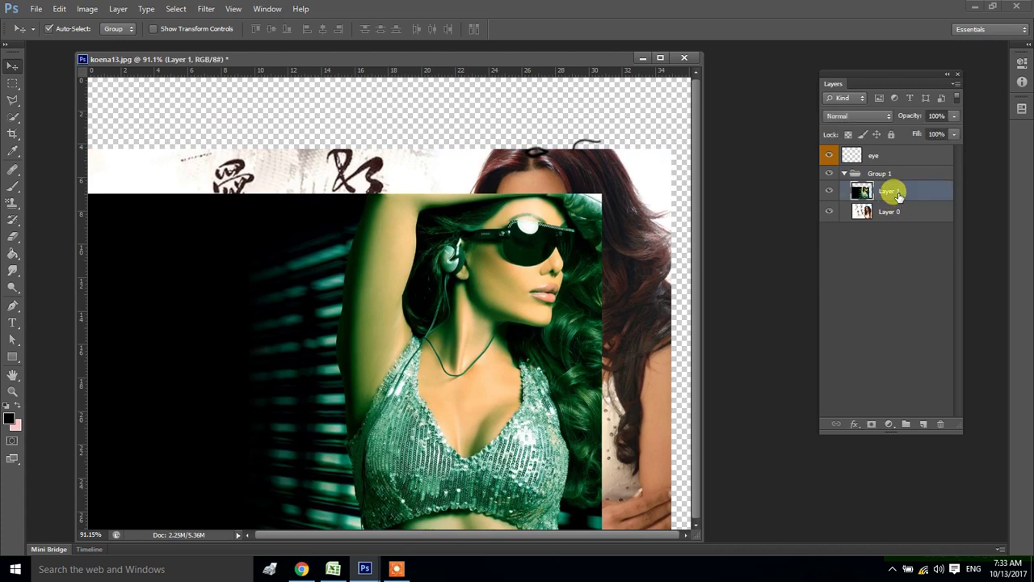
Duplicate Layer 1 with Ctrl+J and slide one copy of the patch to the right
key(ctrl+j)
drag(543, 259, 543, 269)
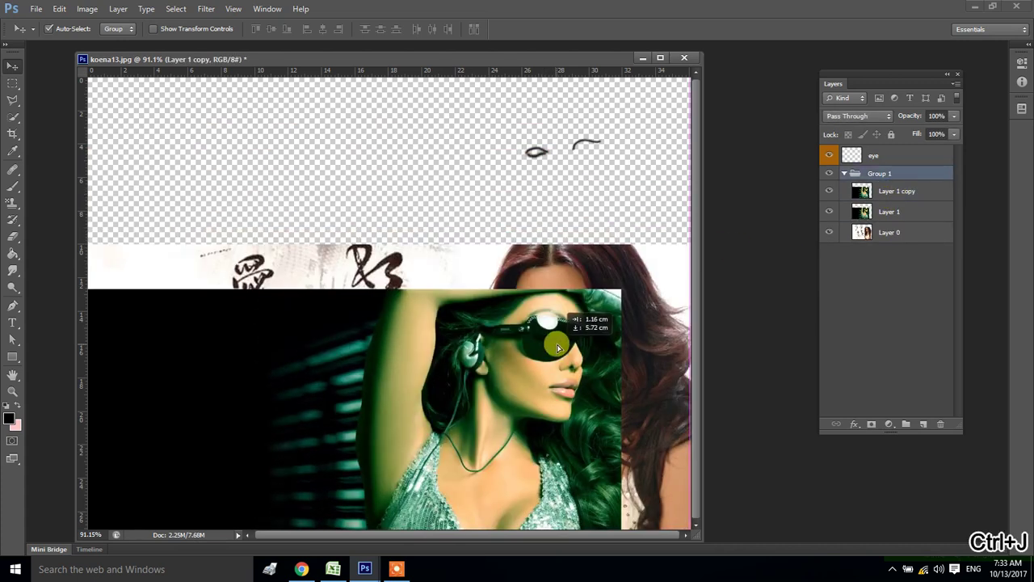
click(889, 212)
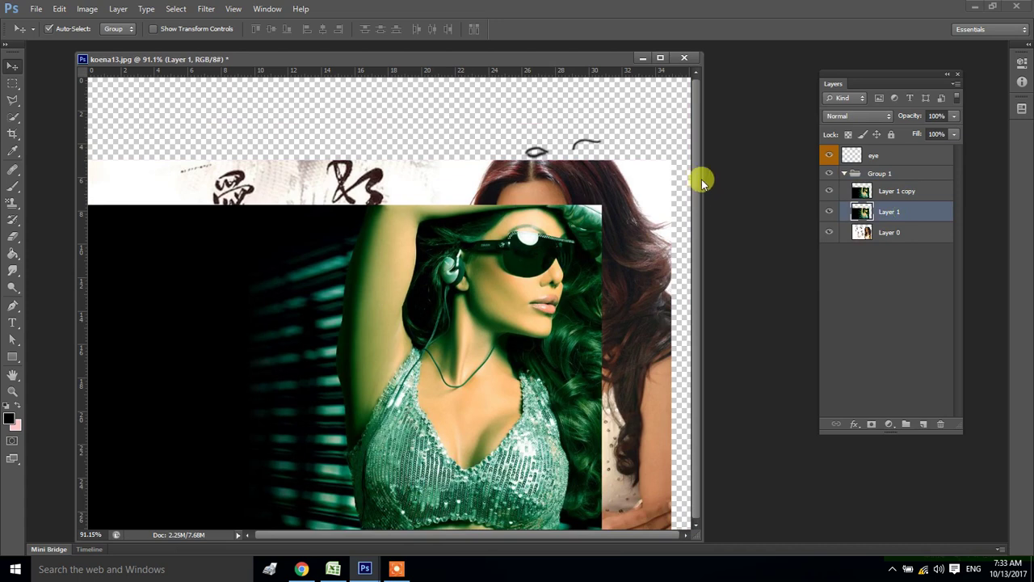
click(73, 30)
mouse_move(360, 335)
mouse_down()
mouse_move(484, 328)
mouse_move(485, 355)
mouse_up()
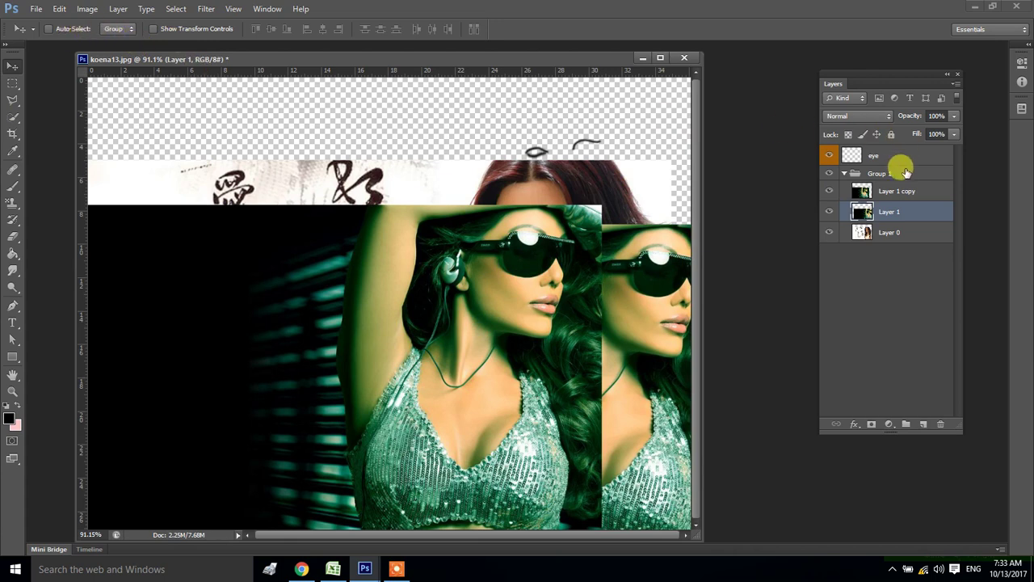
Select the right-hand patch copy and reposition it to overlap the original
click(897, 172)
drag(378, 260, 358, 202)
click(924, 218)
mouse_move(501, 299)
mouse_down()
mouse_move(455, 306)
mouse_move(423, 283)
mouse_move(464, 288)
mouse_up()
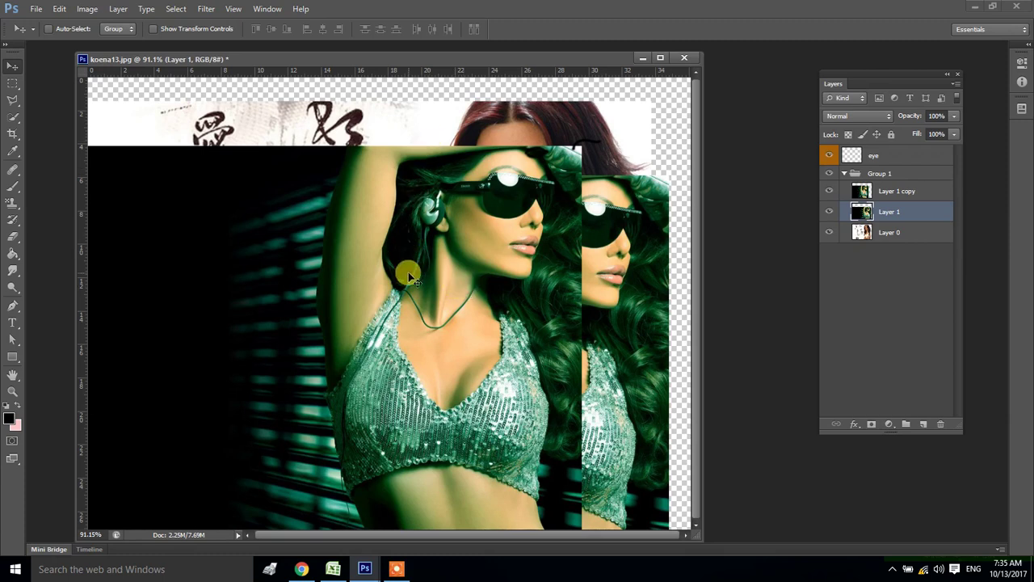
In Excel, apply All Borders to every cell of the range E18:F29
click(334, 570)
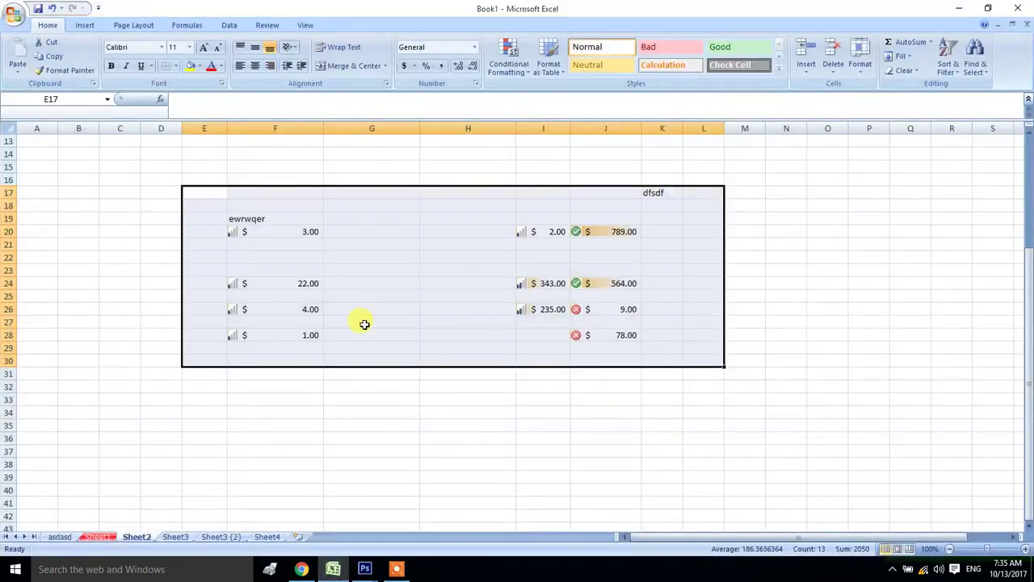
click(461, 369)
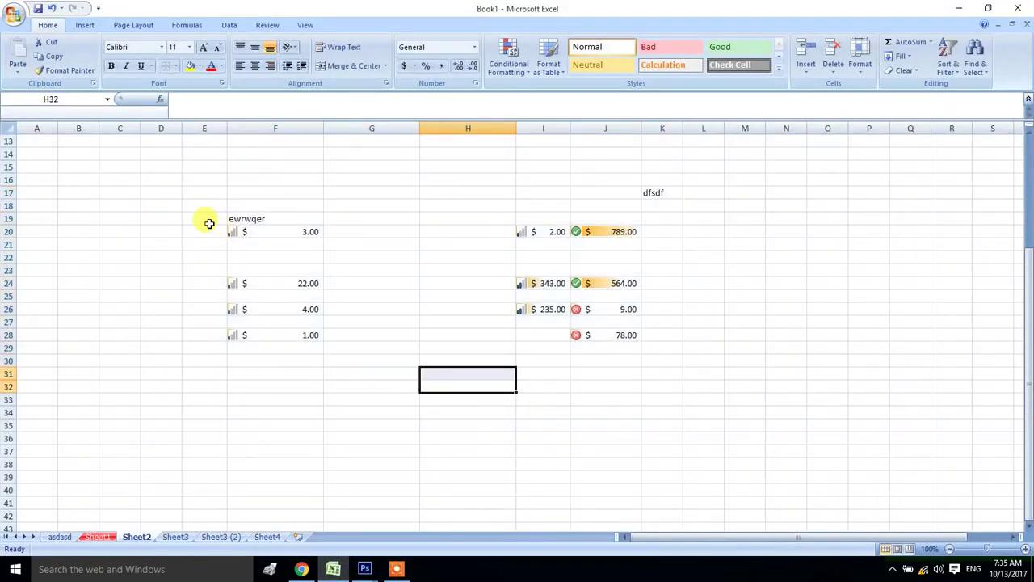
drag(206, 207, 317, 350)
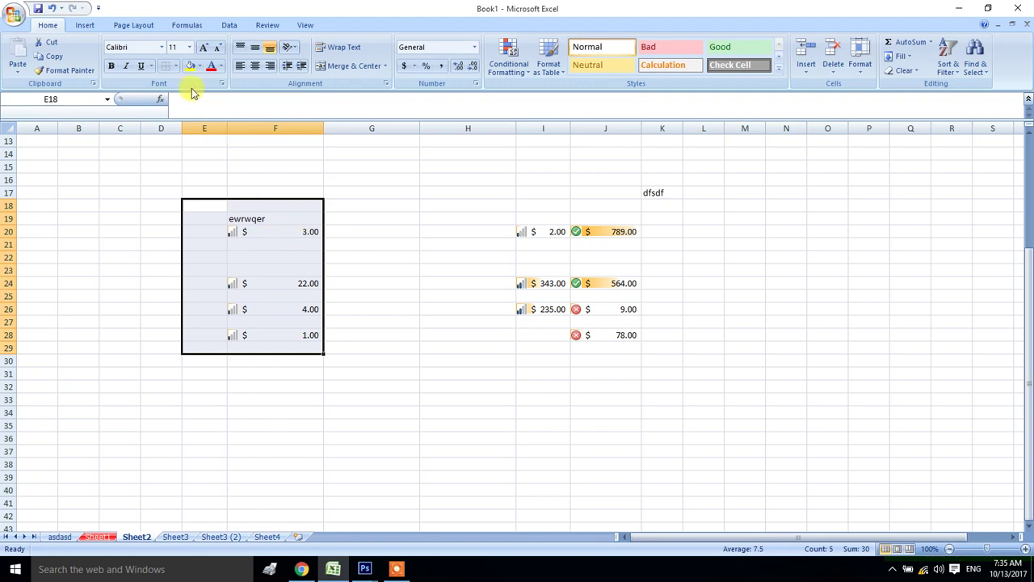
click(176, 65)
click(188, 169)
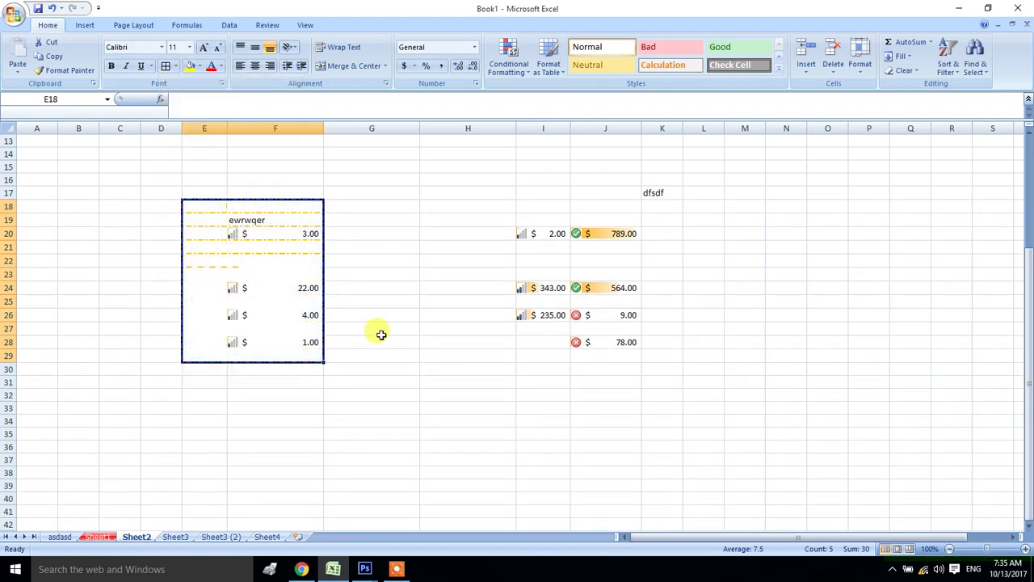
Copy the bordered range, deselect it, and minimize Excel to return to Photoshop
key(ctrl+c)
click(379, 330)
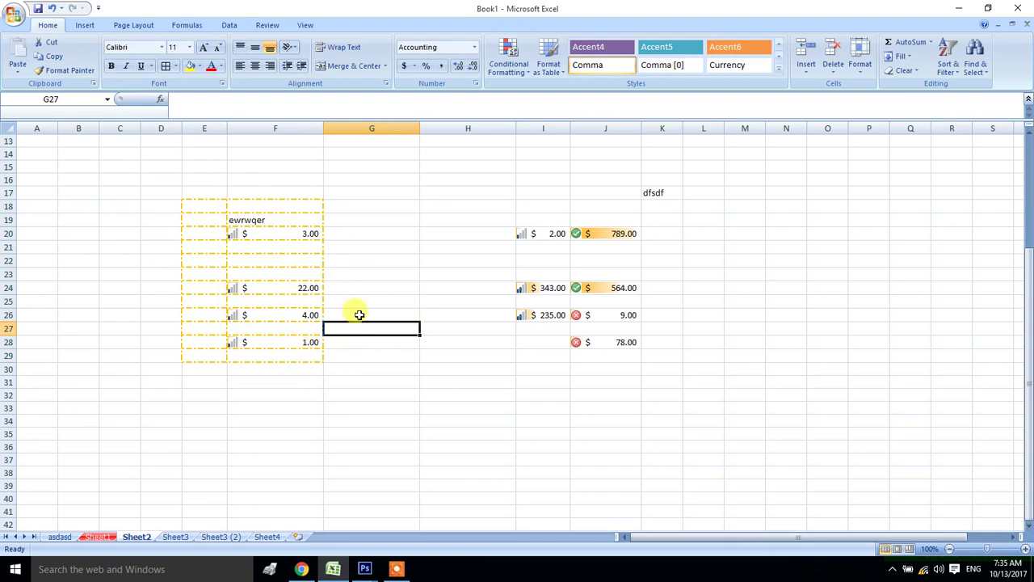
click(959, 8)
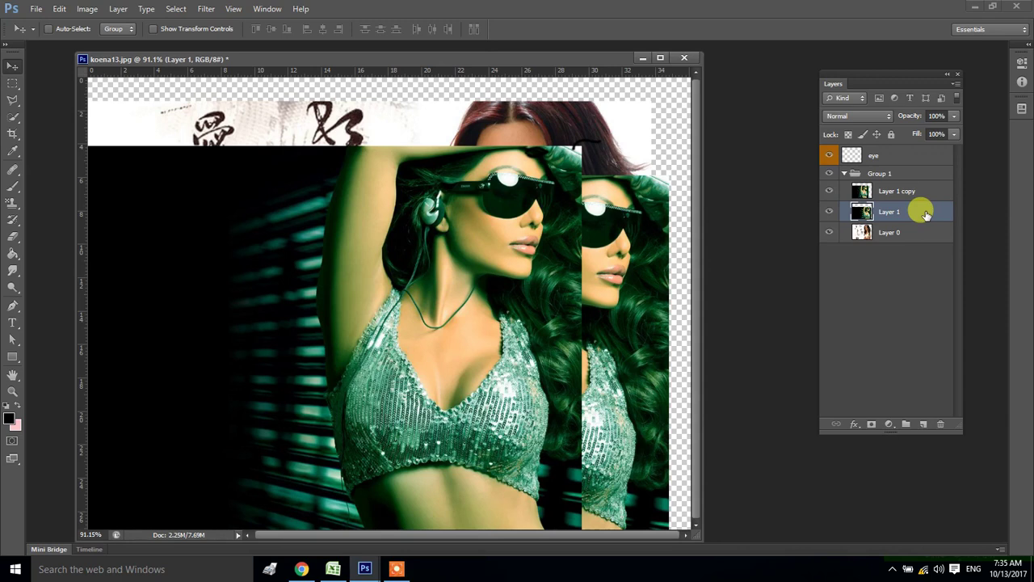
Put Layer 1 into a new Group 2 and duplicate that group
click(119, 9)
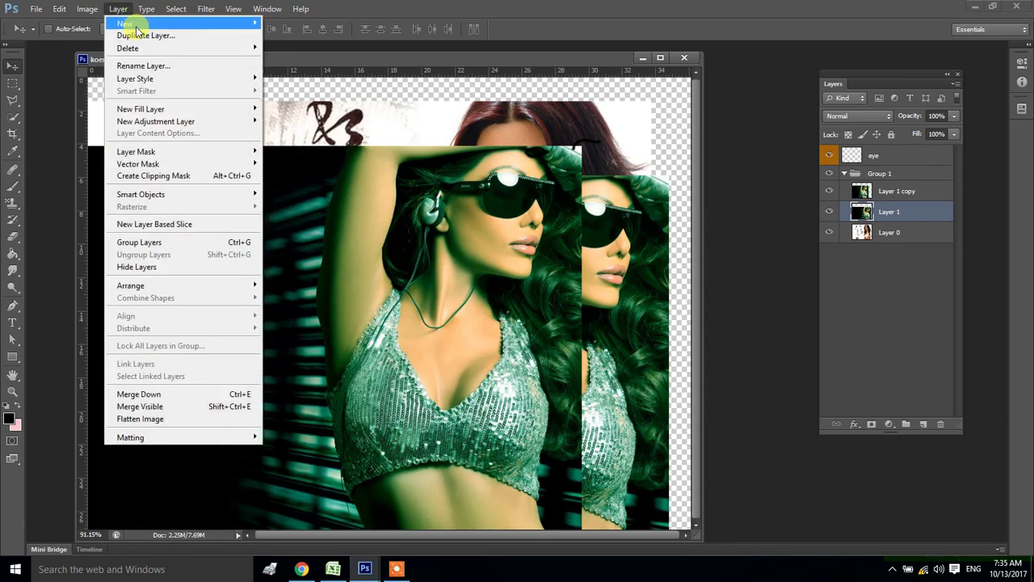
mouse_move(125, 23)
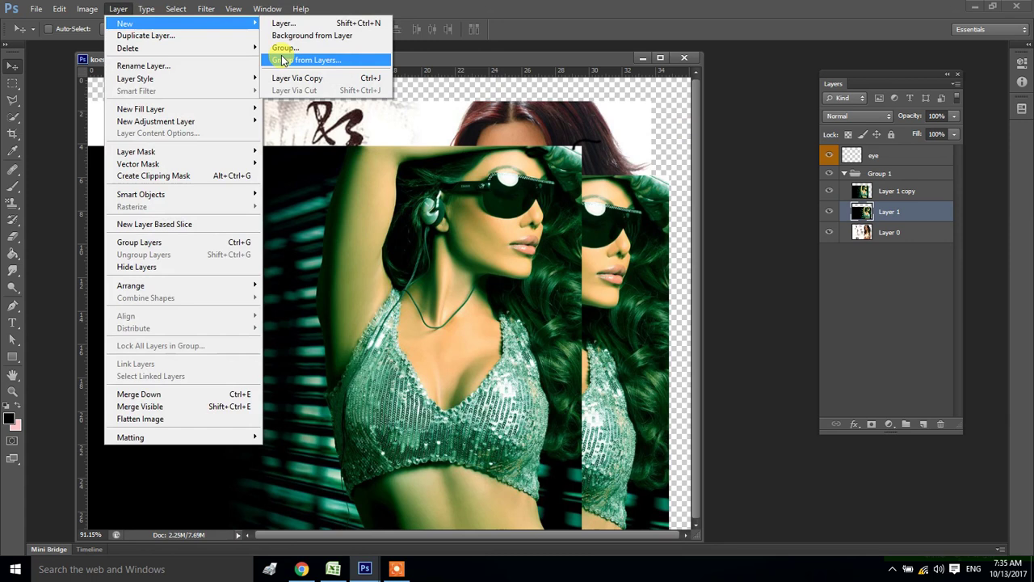
click(283, 60)
click(619, 199)
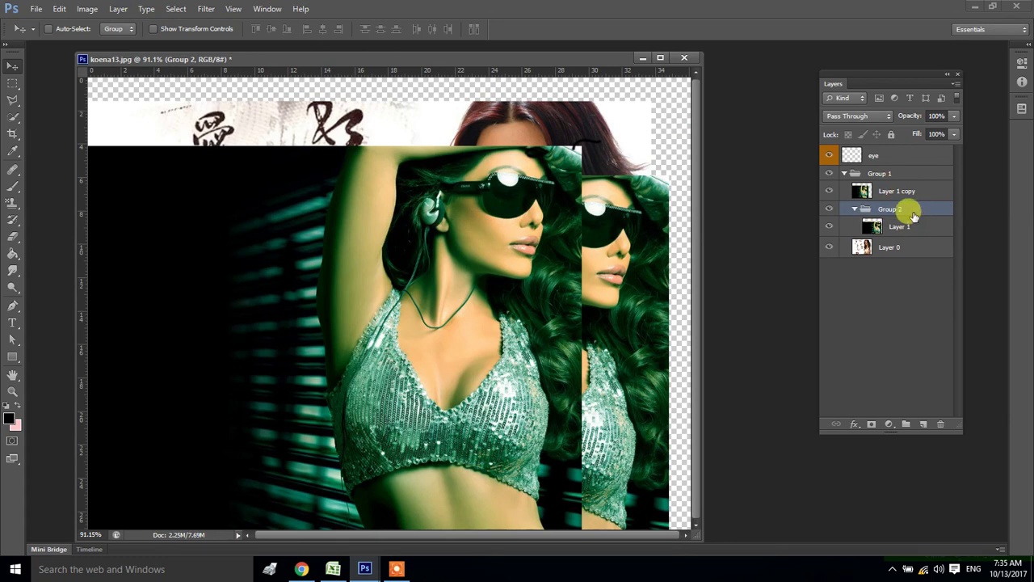
click(118, 9)
mouse_move(126, 23)
click(331, 78)
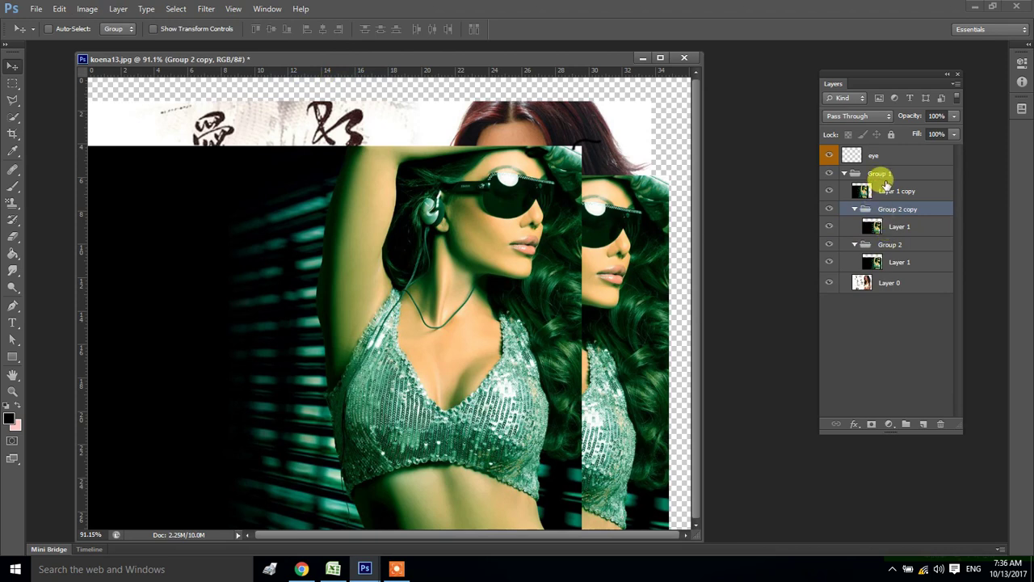
Copy Layer 1 inside Group 2 to make Layer 1 copy 2
click(907, 264)
click(119, 9)
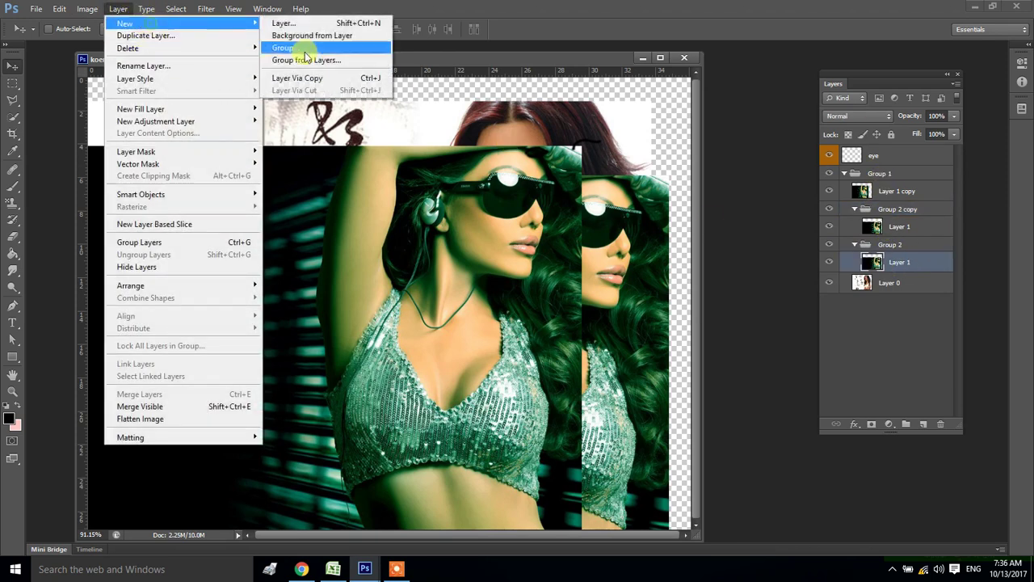
click(333, 77)
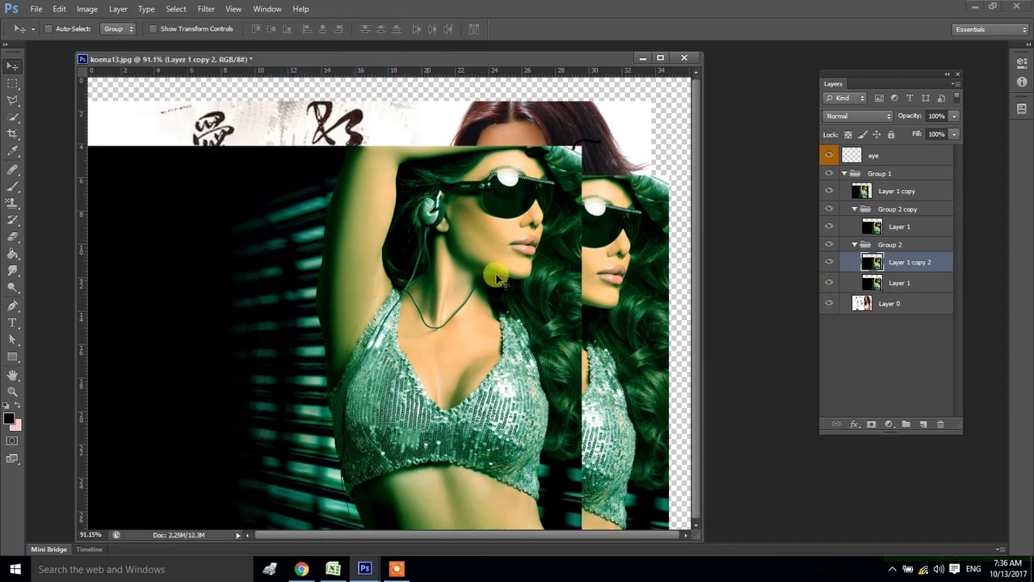
Open the thjy (2) image file
key(ctrl+o)
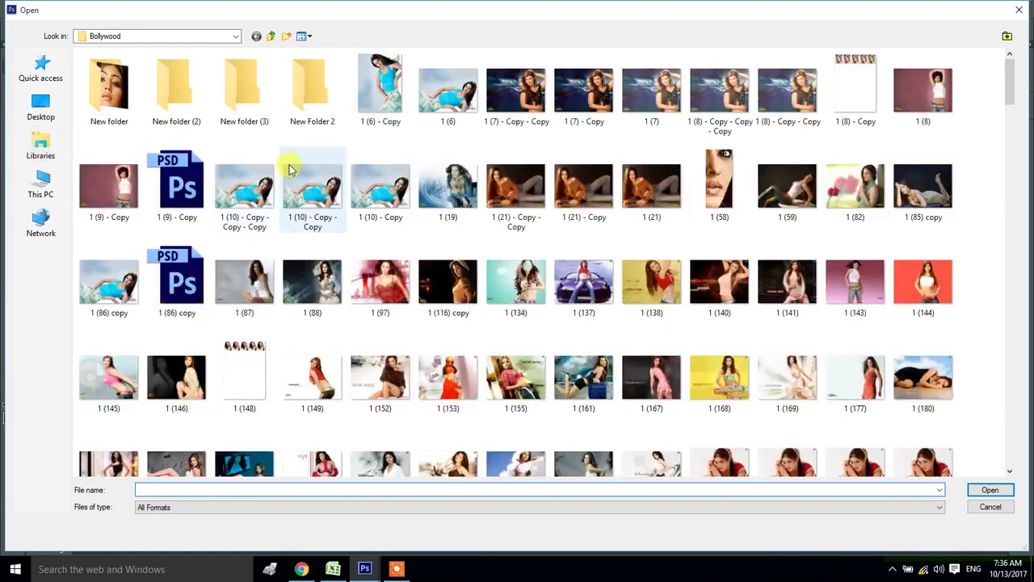
scroll(423, 300, down, 10)
scroll(428, 302, down, 10)
click(440, 253)
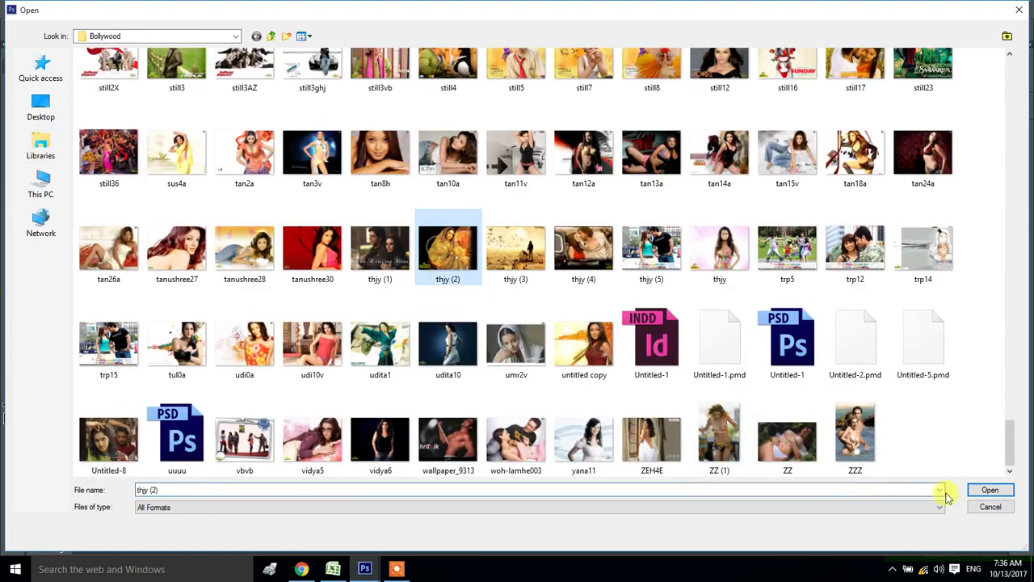
click(987, 490)
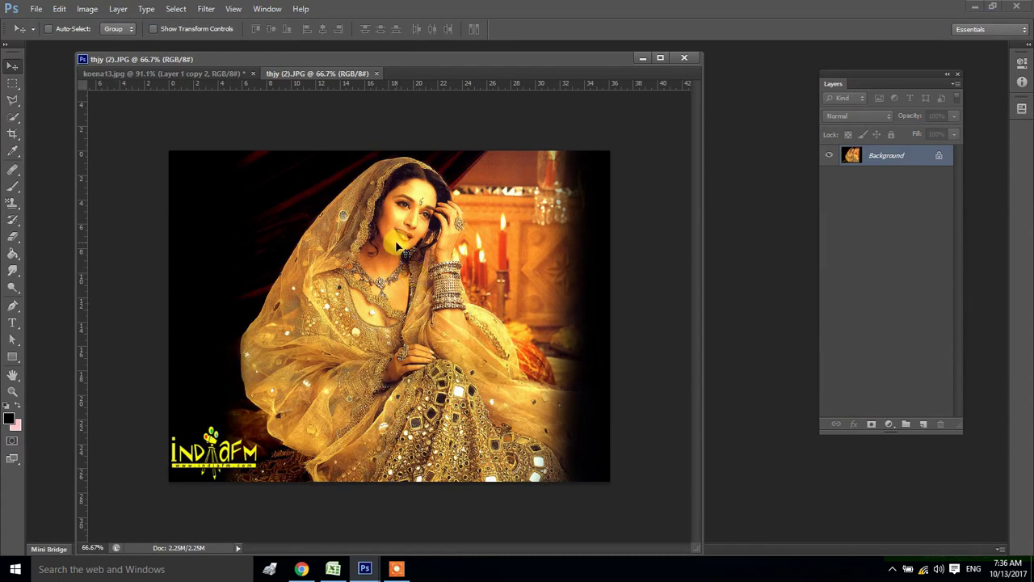
Copy a rectangle around the woman's face to a new layer and shift it left
key(m)
drag(360, 181, 463, 296)
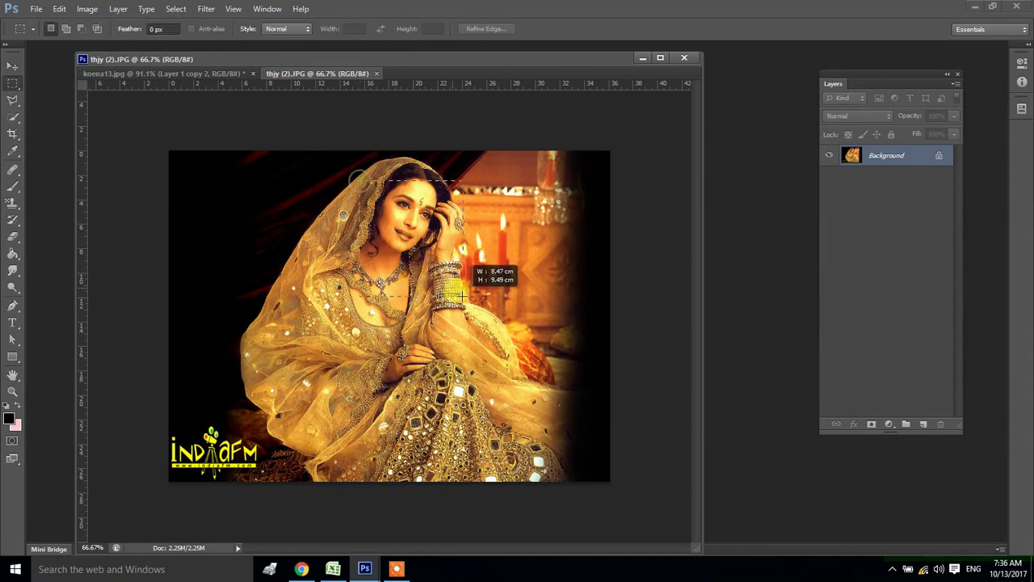
click(118, 8)
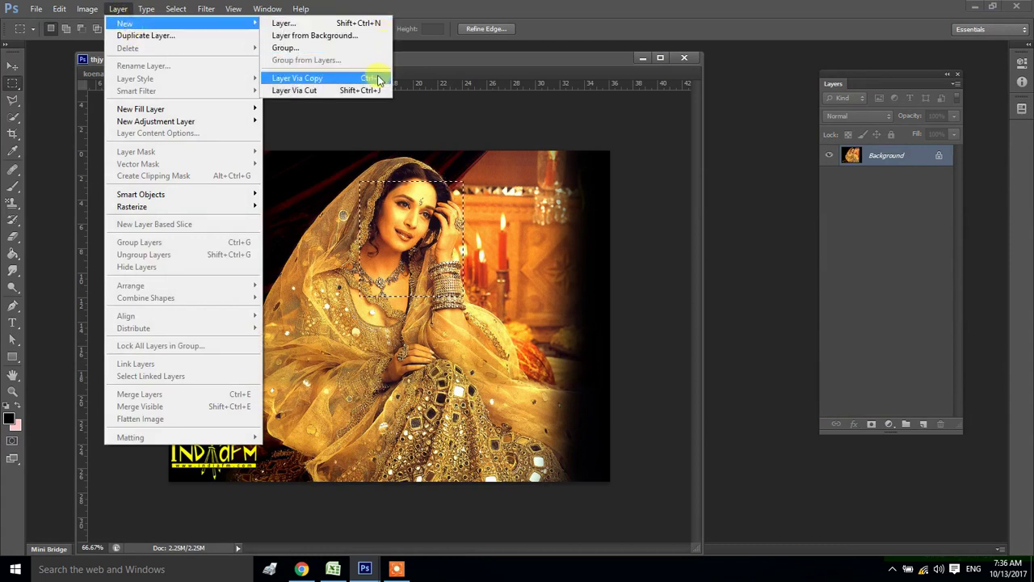
click(376, 75)
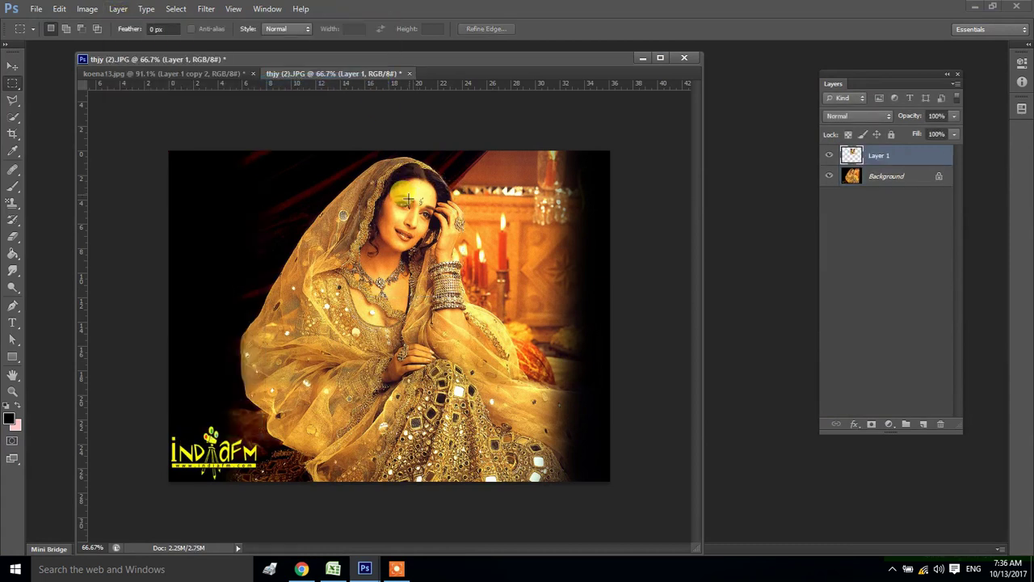
key(v)
drag(413, 211, 329, 212)
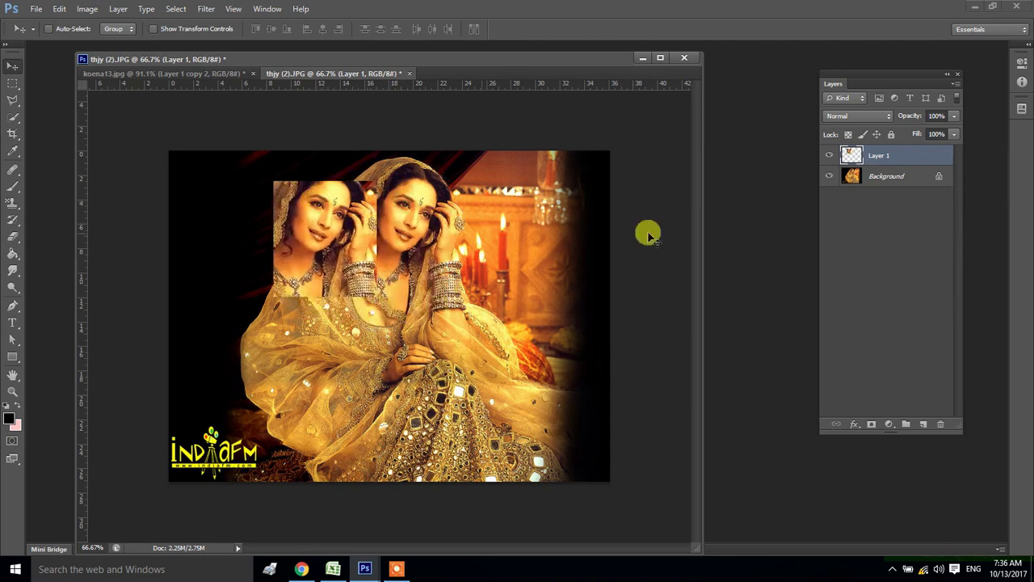
Cut a rectangle of the lower-right dress from Background onto a new Layer 2
click(856, 179)
drag(380, 309, 386, 317)
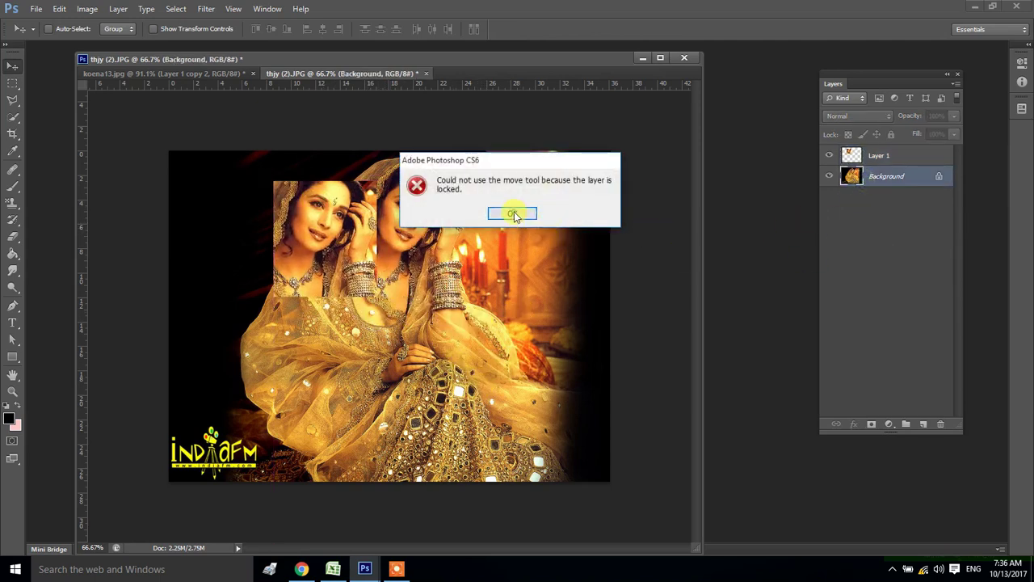
click(523, 215)
key(m)
drag(427, 282, 550, 399)
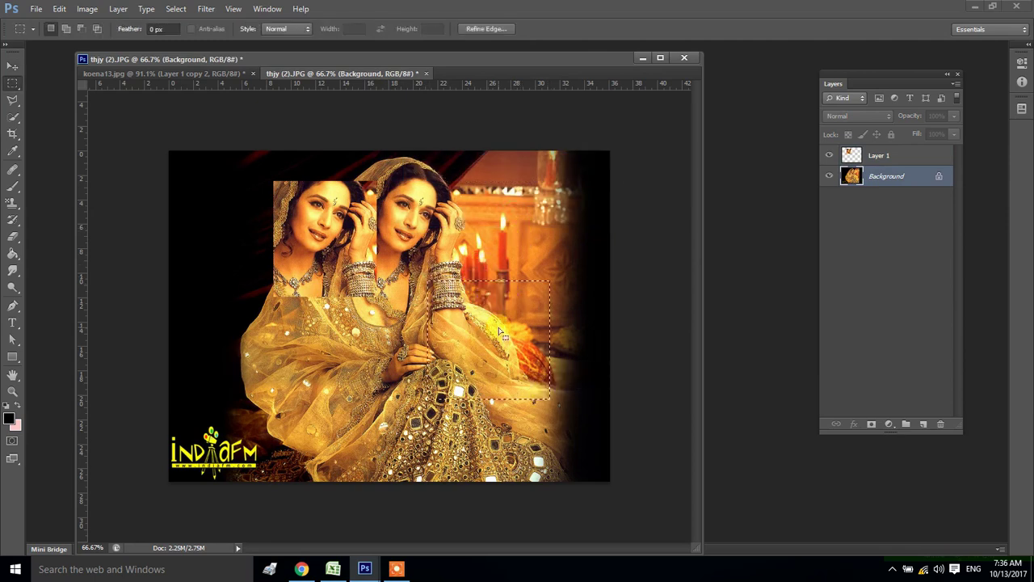
click(120, 9)
mouse_move(125, 24)
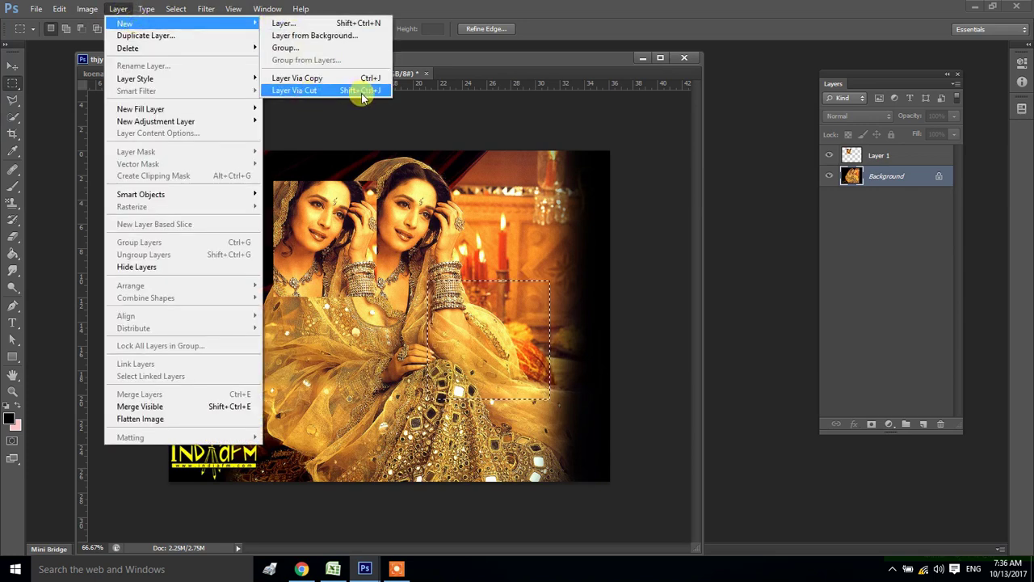
click(361, 89)
Move the cut Layer 2 dress patch lower-left, then up and right
key(v)
mouse_move(509, 355)
mouse_down()
mouse_move(317, 332)
mouse_move(335, 387)
mouse_up()
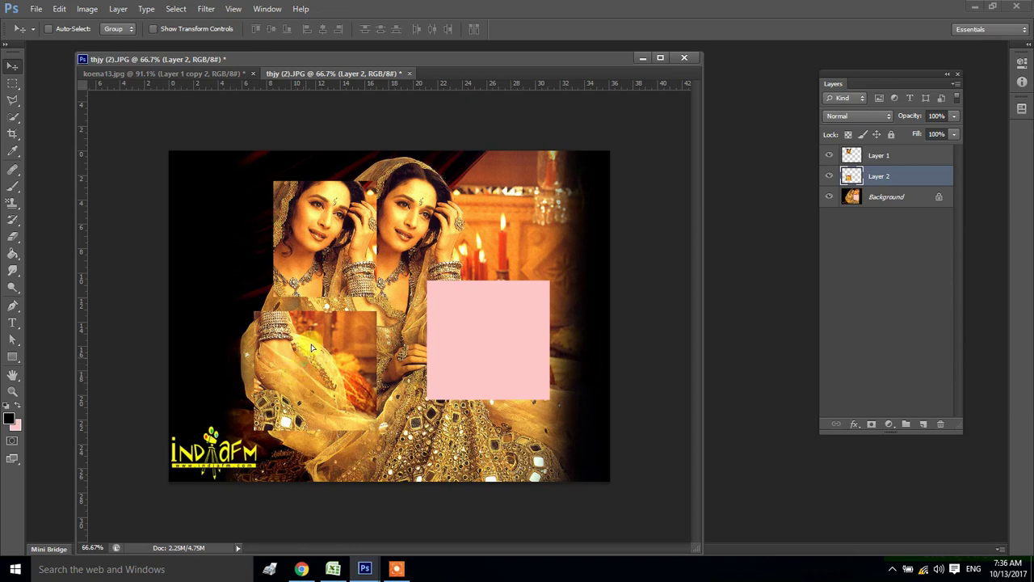
drag(299, 380, 420, 234)
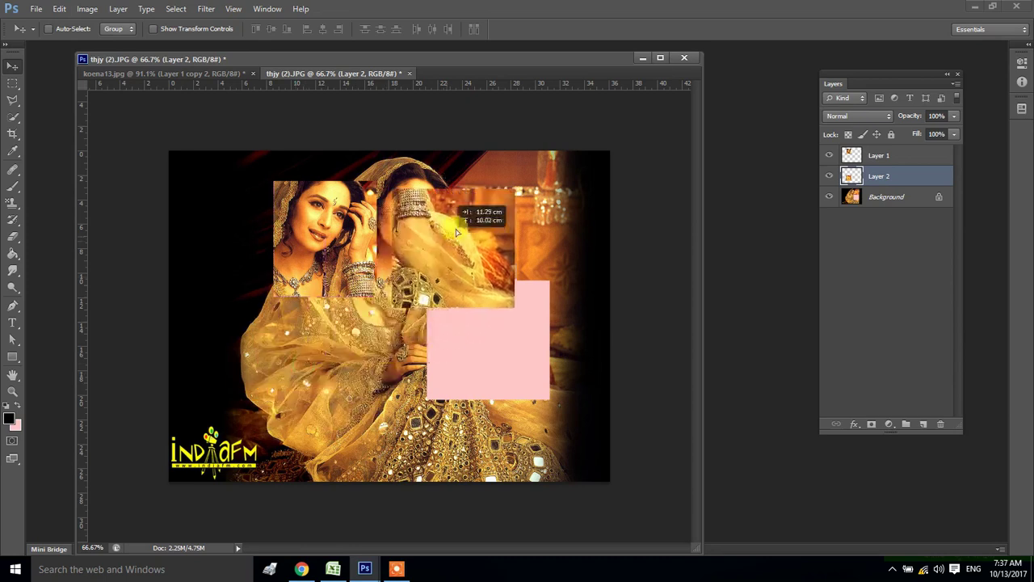
click(892, 201)
drag(489, 201, 493, 194)
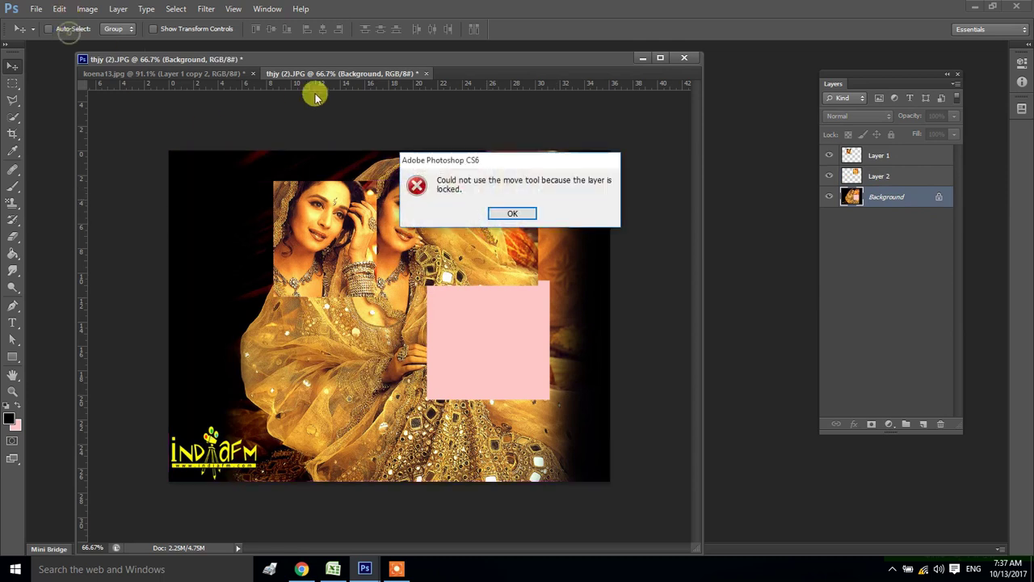
click(513, 213)
Turn on Auto-Select and reposition the Layer 2 dress patch copies
click(49, 28)
click(477, 265)
mouse_move(478, 265)
mouse_down()
mouse_move(478, 309)
mouse_move(469, 301)
mouse_move(379, 331)
mouse_up()
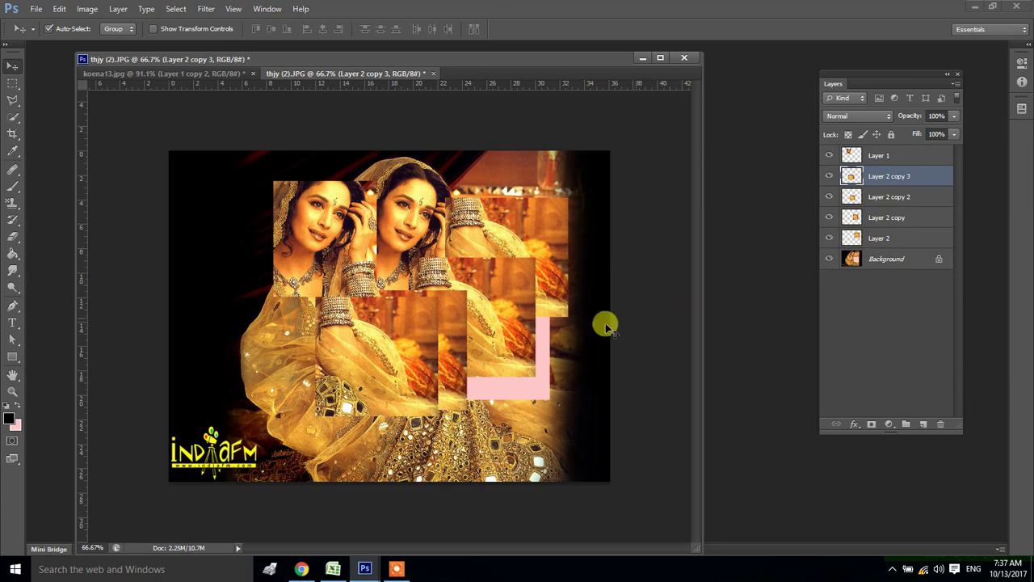
key(ctrl+z)
Marquee the bottom-left IndiaFM logo on Background and place a copy further right
click(904, 260)
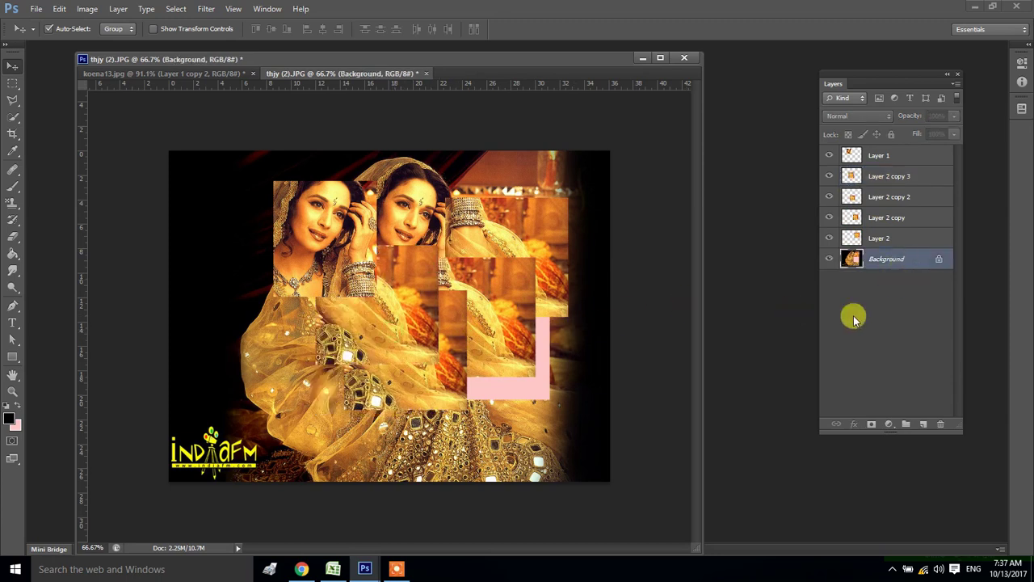
key(m)
drag(204, 414, 267, 476)
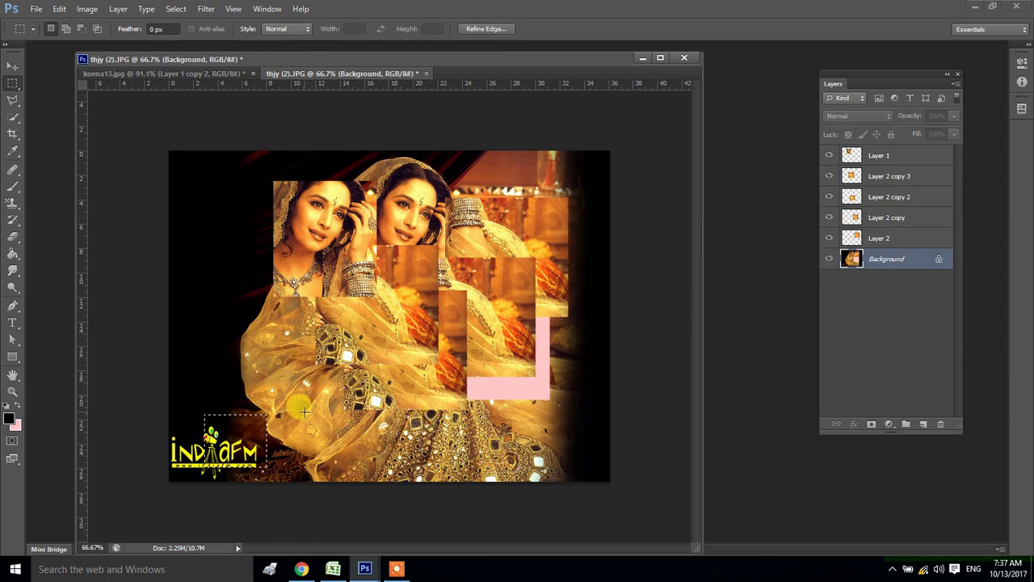
key(v)
click(241, 428)
mouse_move(240, 429)
mouse_down()
mouse_move(376, 423)
mouse_move(410, 444)
mouse_move(540, 441)
mouse_up()
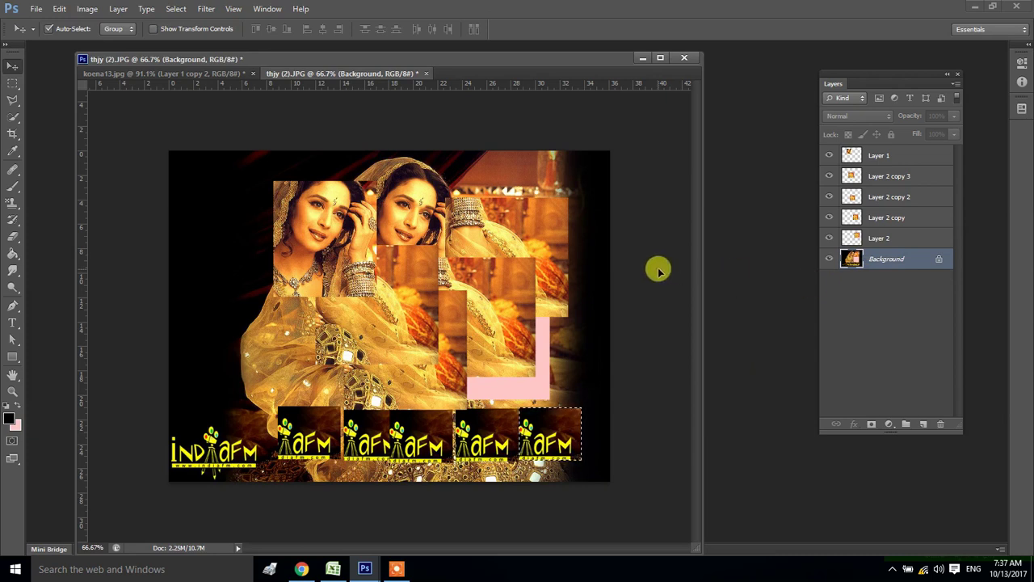
Open the udita10 image file
double_click(743, 159)
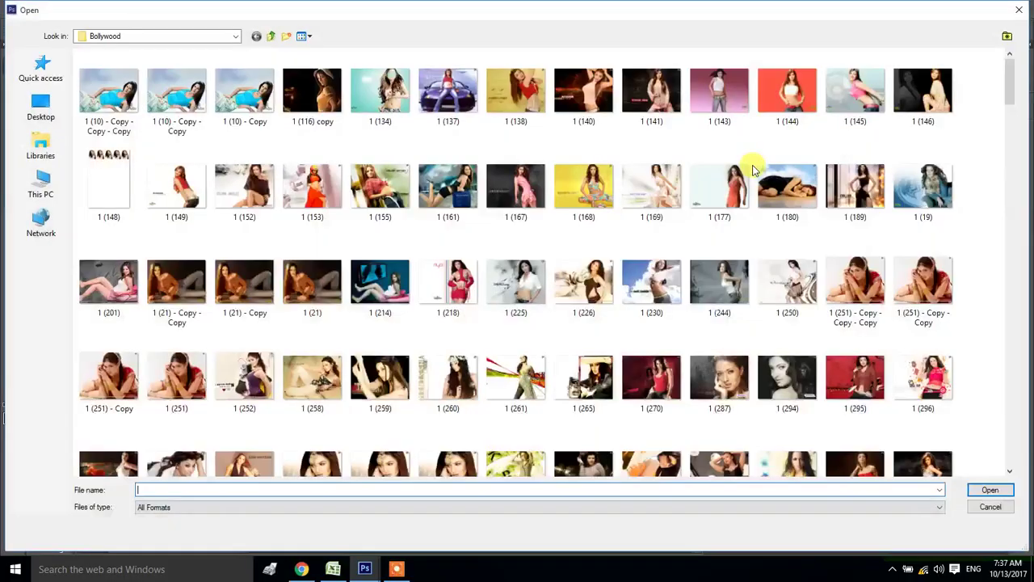
scroll(656, 234, down, 15)
scroll(577, 282, down, 10)
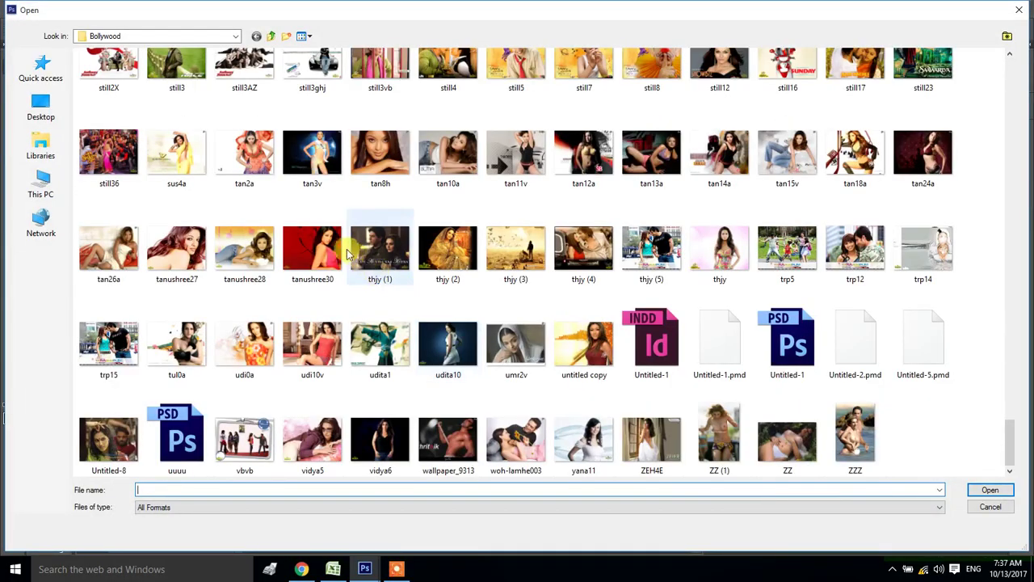
click(312, 246)
click(449, 348)
click(990, 492)
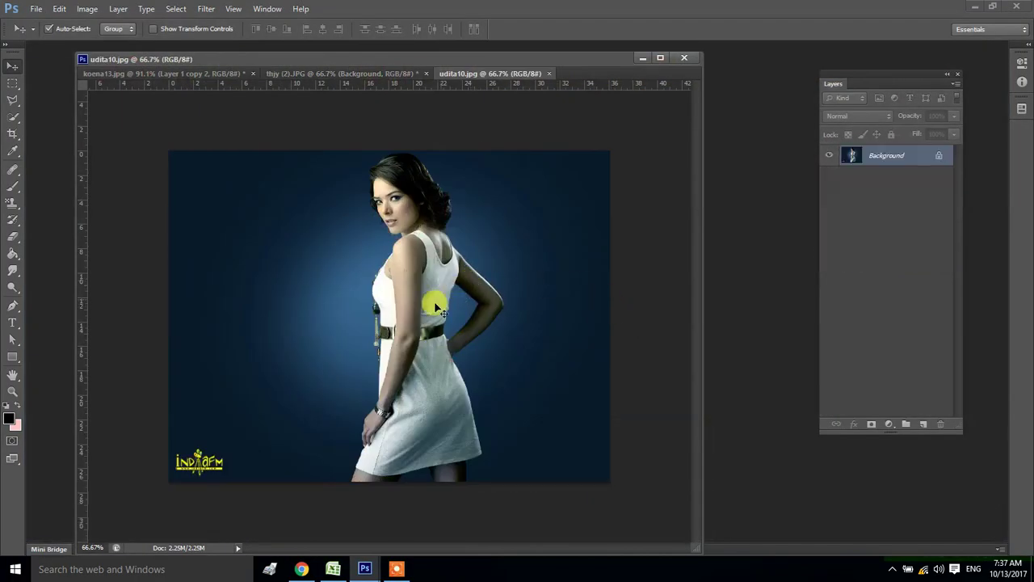
Marquee a lower dress patch, move it up-right, and copy it to Layer 1
key(m)
drag(394, 346, 459, 413)
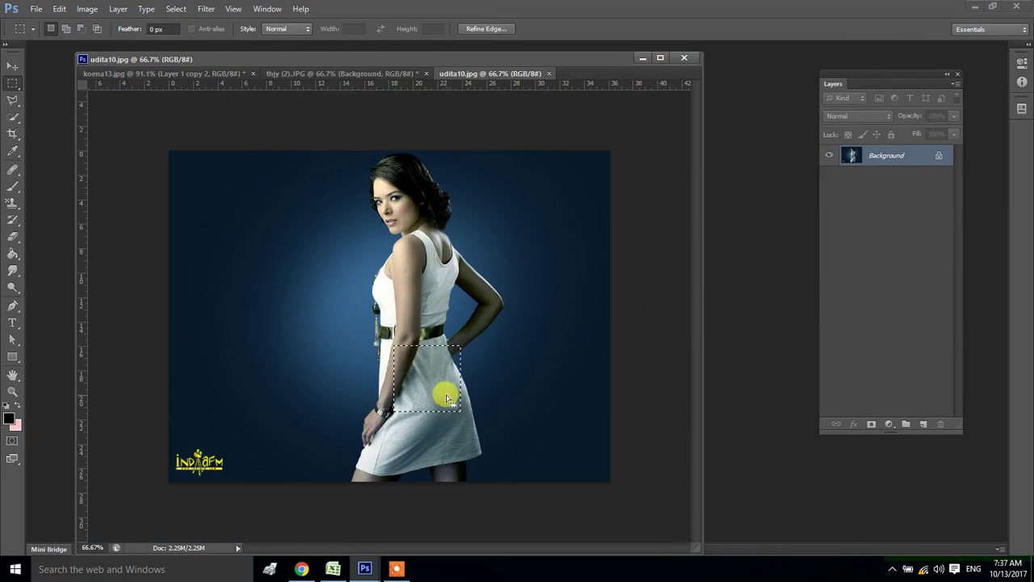
key(alt)
key(v)
key(Escape)
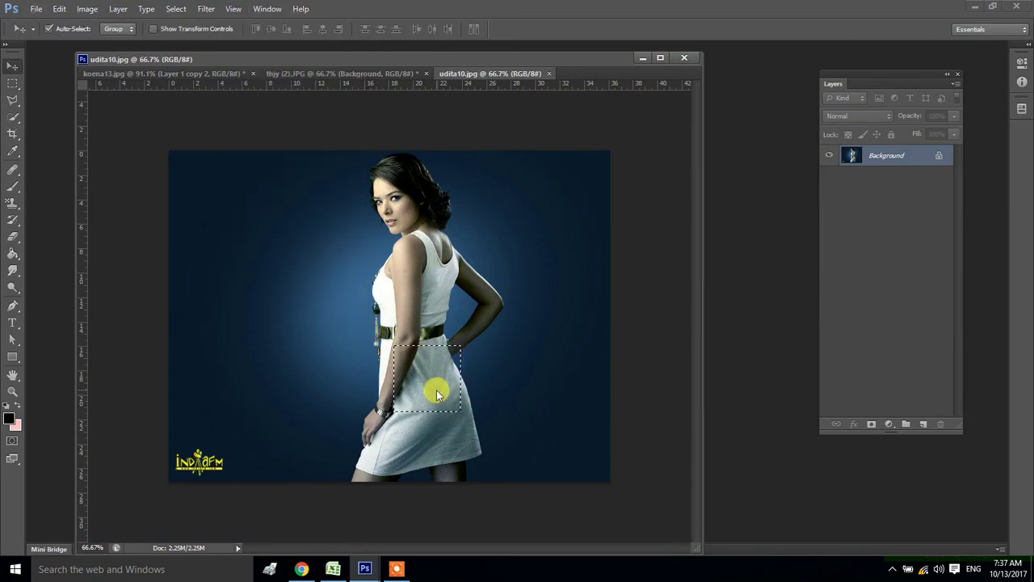
mouse_move(437, 394)
mouse_down()
mouse_move(453, 334)
mouse_move(488, 277)
mouse_move(409, 289)
mouse_move(346, 319)
mouse_move(337, 415)
mouse_move(463, 434)
mouse_move(521, 372)
mouse_up()
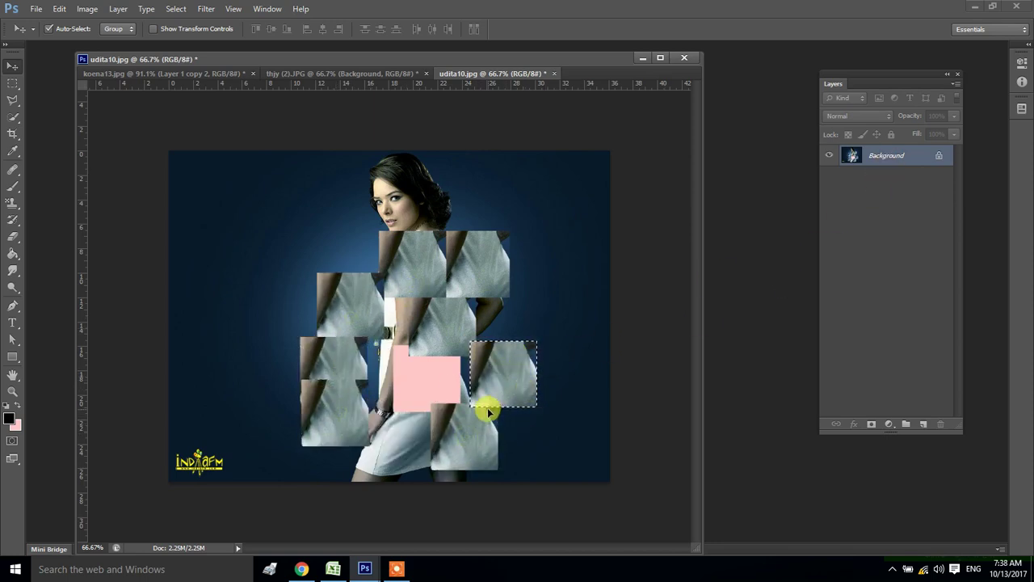
key(ctrl+j)
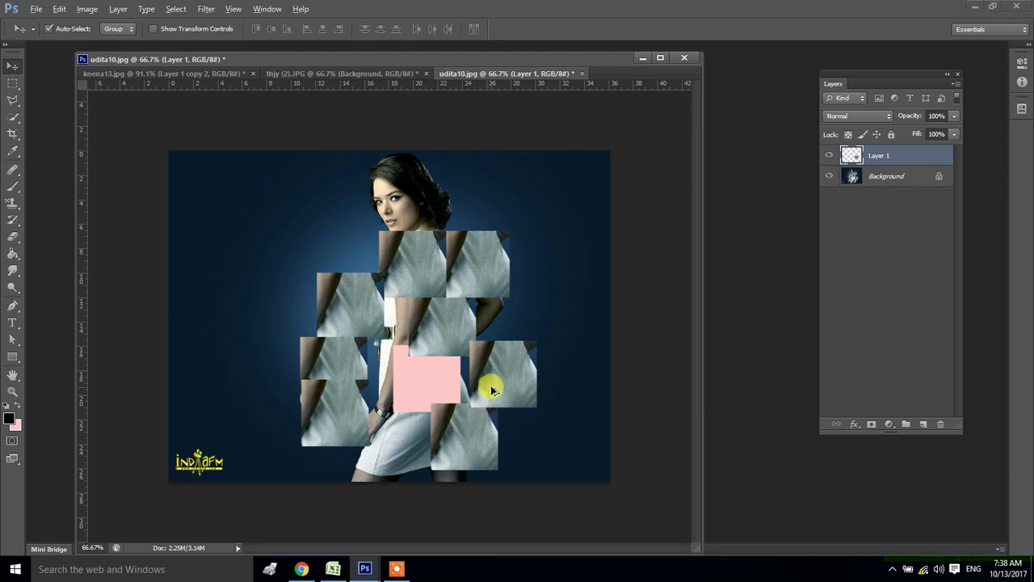
Duplicate the dress patch up the right side, reposition Layer 1 copy 7, then bring Excel forward
mouse_move(483, 379)
alt+mouse_down()
mouse_move(474, 435)
mouse_move(444, 432)
mouse_move(534, 376)
mouse_move(536, 346)
alt+mouse_up()
mouse_move(537, 346)
alt+mouse_down()
mouse_move(554, 319)
mouse_move(560, 235)
alt+mouse_up()
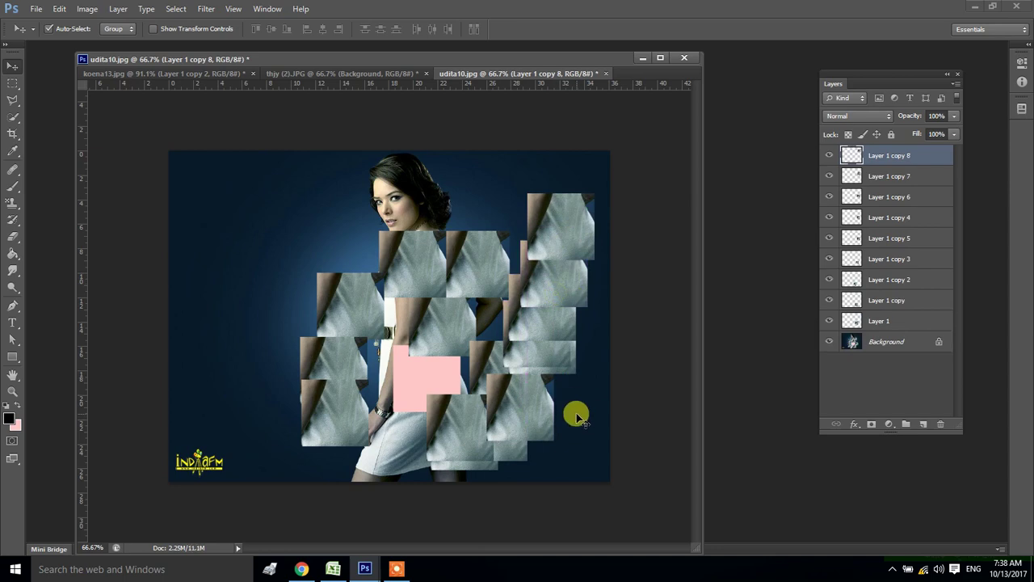
click(528, 329)
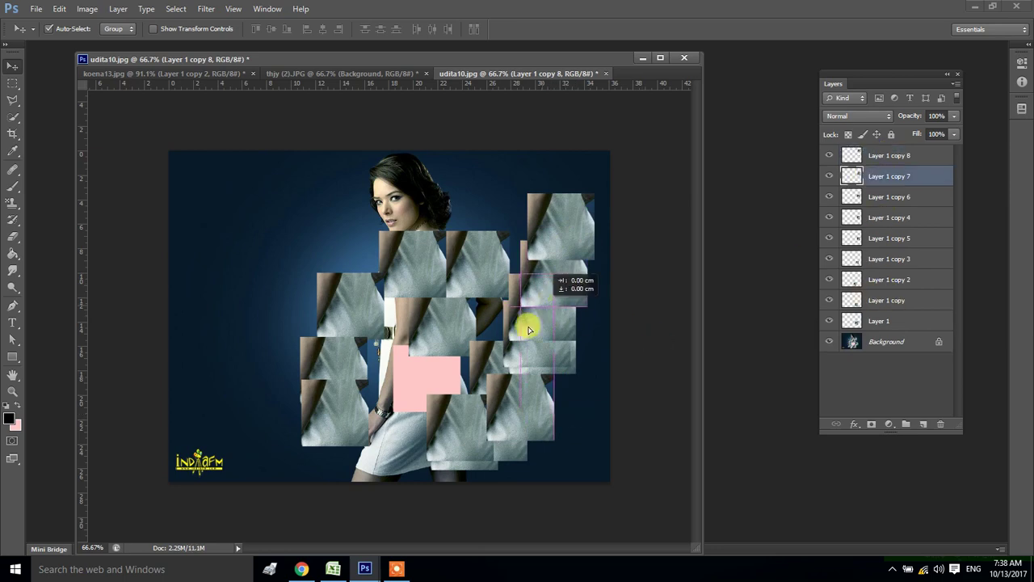
drag(528, 329, 473, 368)
drag(355, 311, 322, 379)
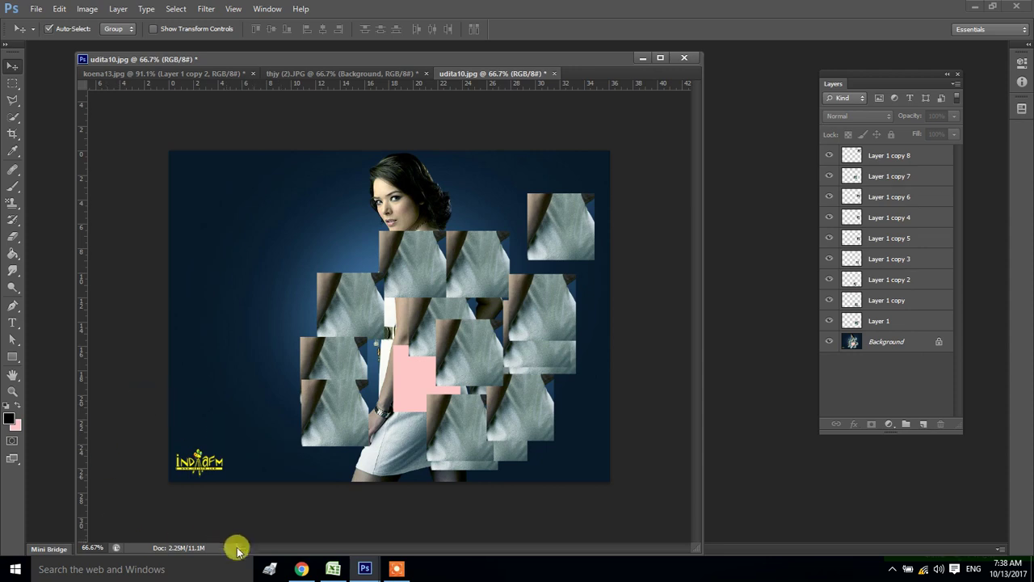
click(314, 565)
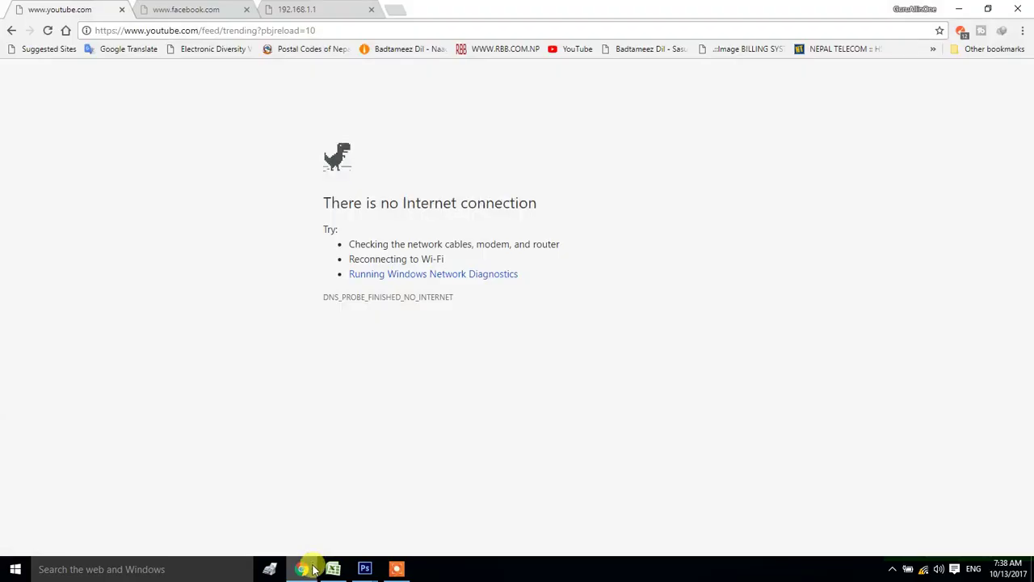
click(333, 569)
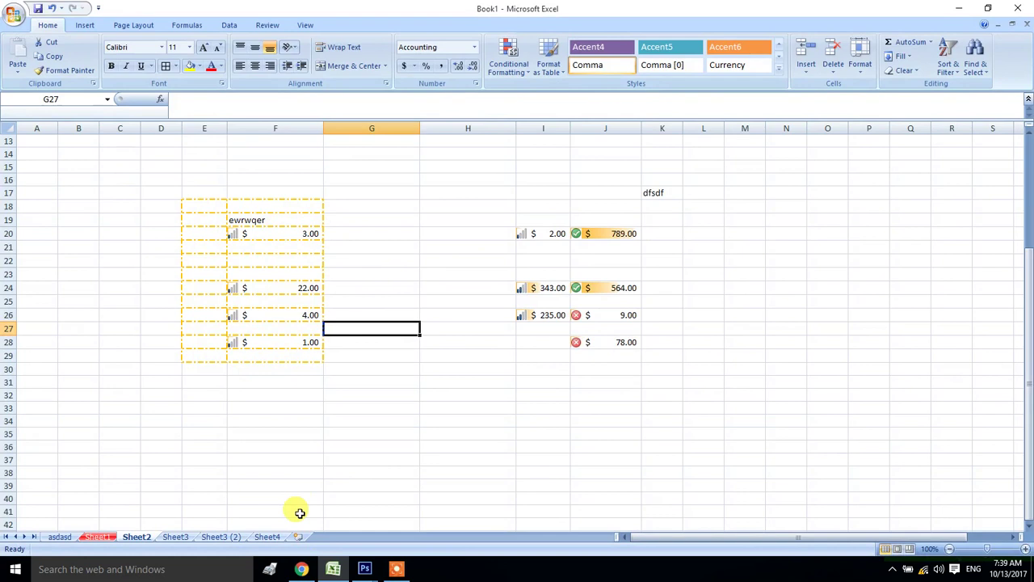
Apply All Borders to range E54:H68 on Sheet2, then show Photoshop's windows
scroll(495, 391, down, 10)
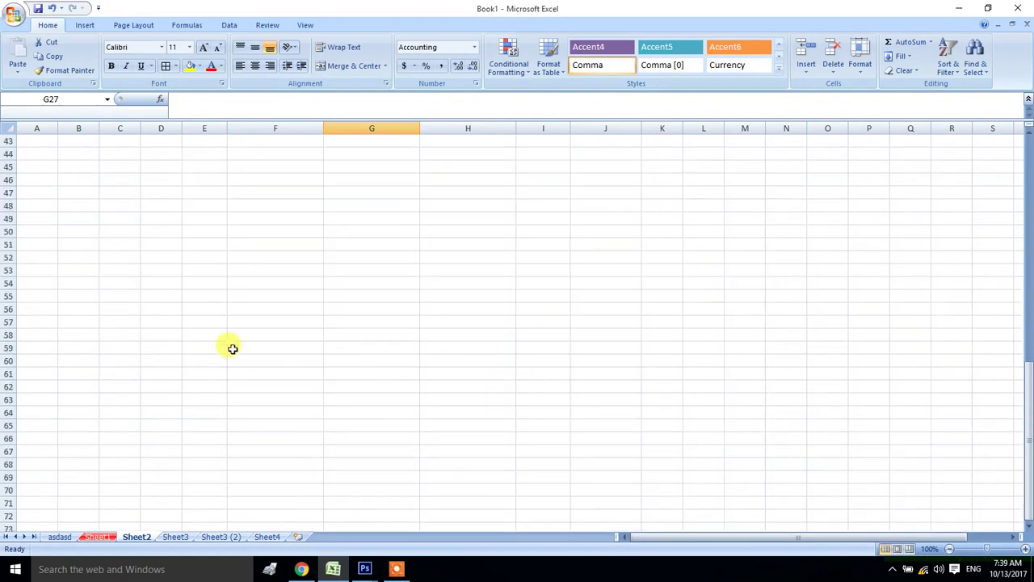
drag(190, 283, 440, 462)
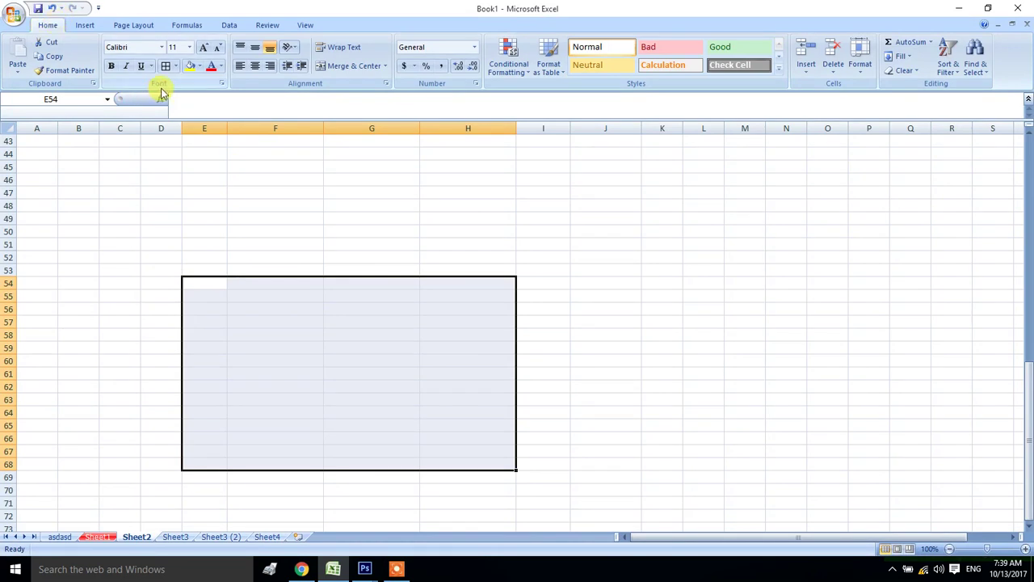
click(175, 67)
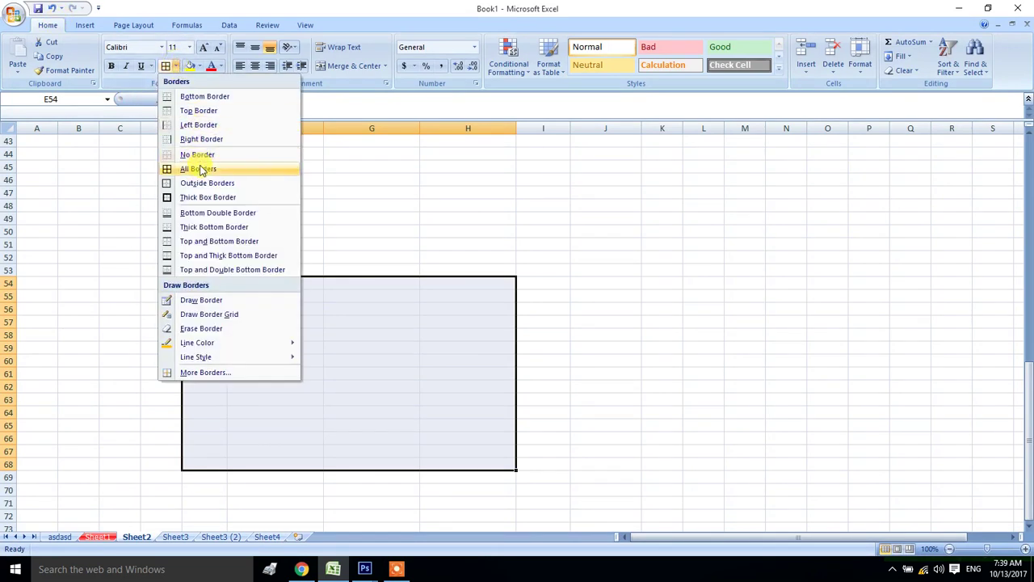
click(201, 169)
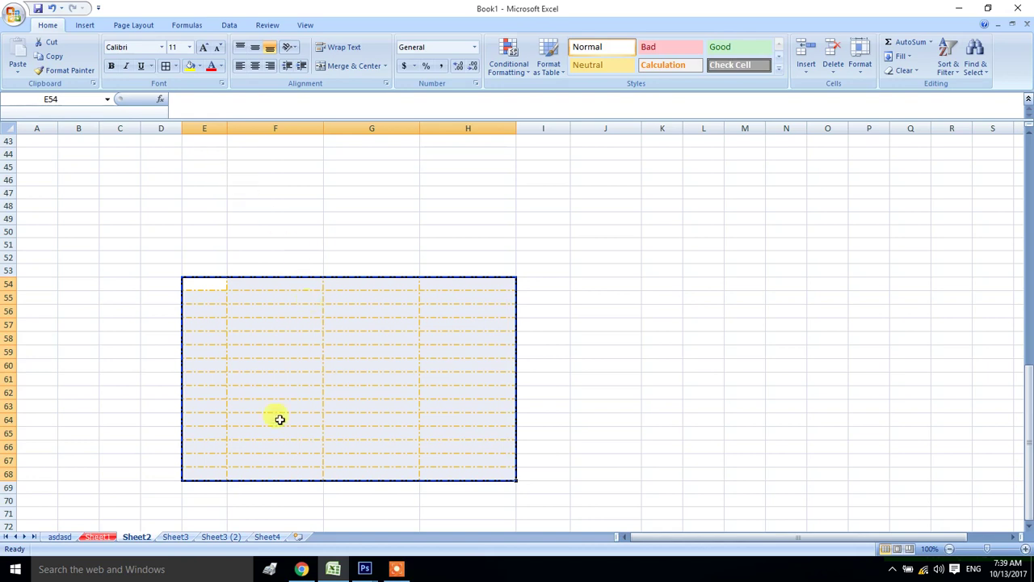
click(364, 569)
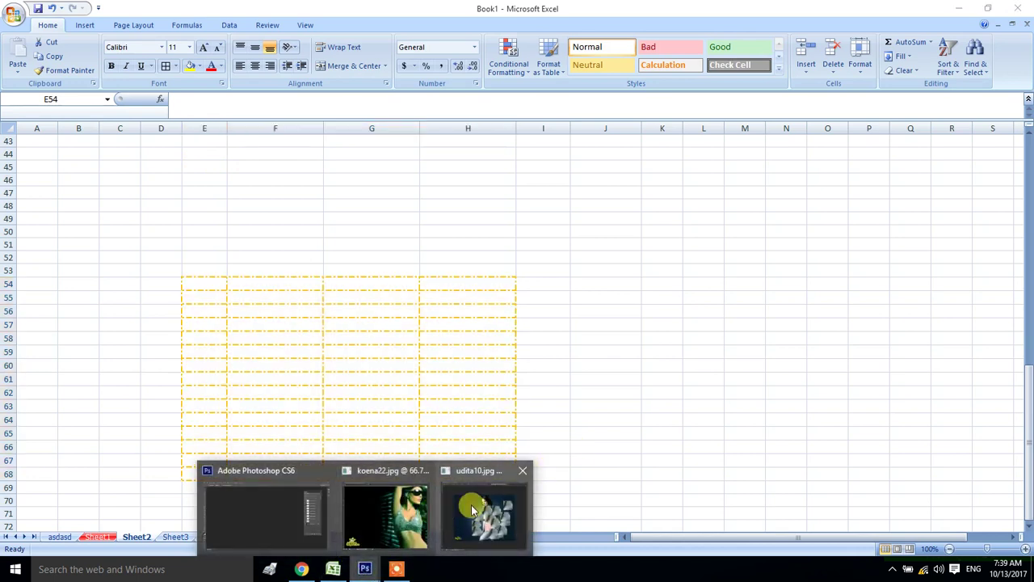
Bring the udita10 collage back to the front and open the Layer menu
click(477, 509)
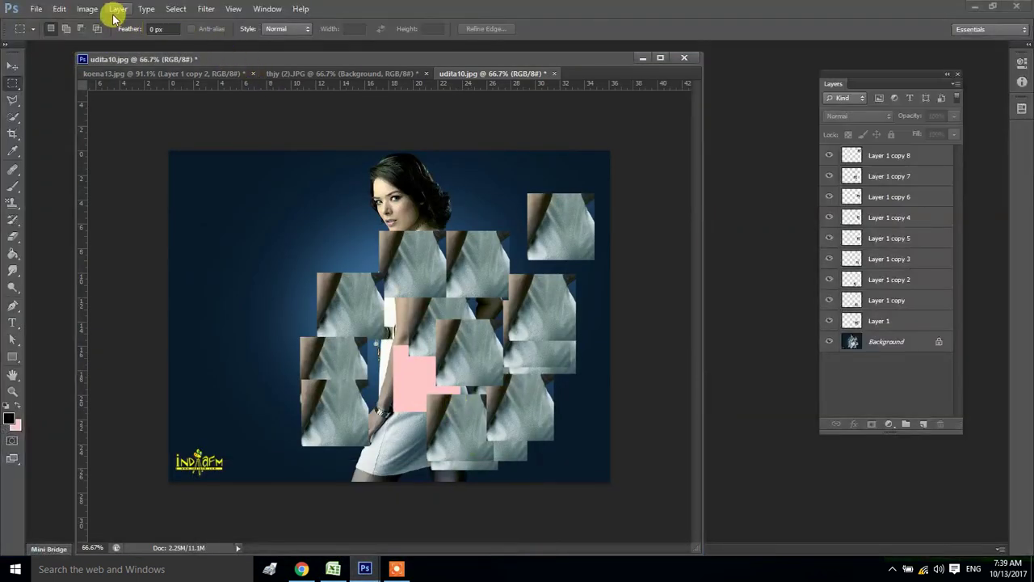
click(118, 8)
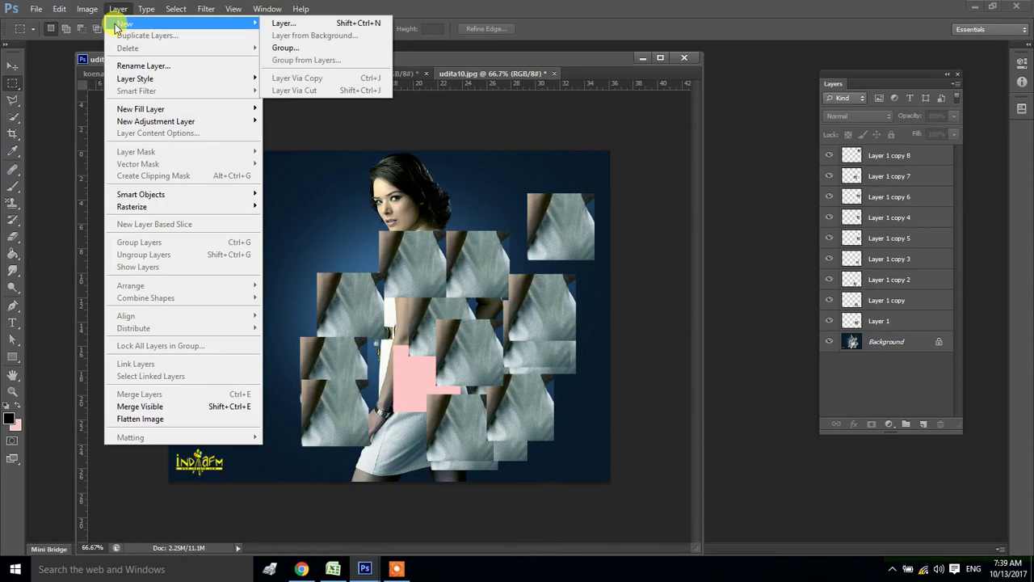
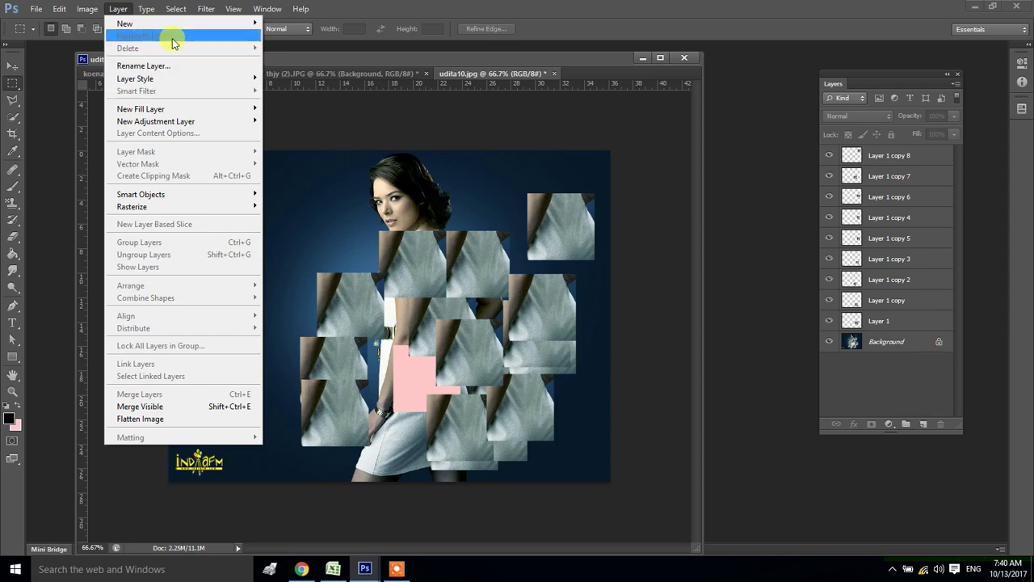
Close udita10.jpg, thjy (2).JPG and koena13.jpg without saving, leaving only koena22.jpg open
click(327, 231)
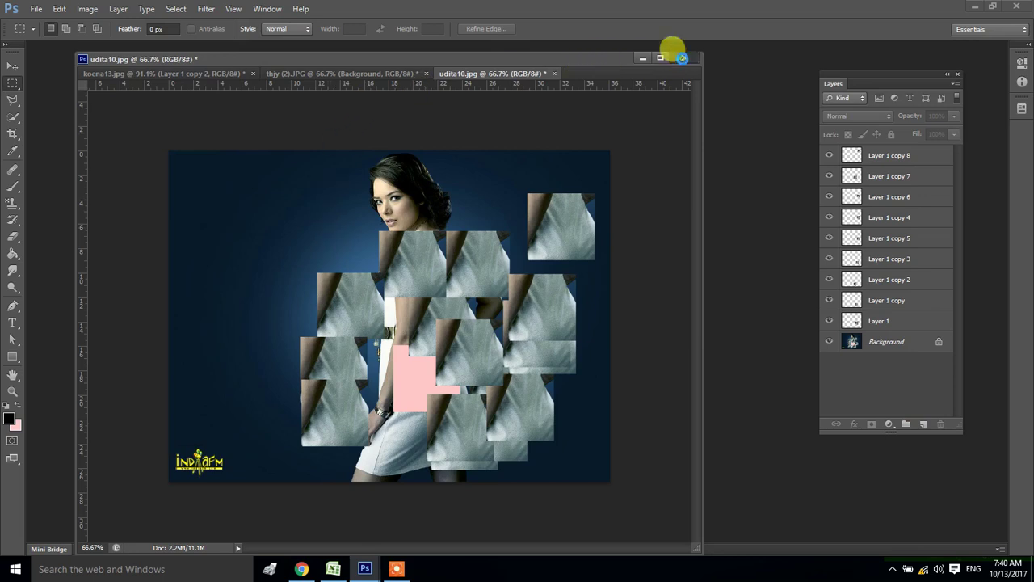
click(685, 57)
click(524, 212)
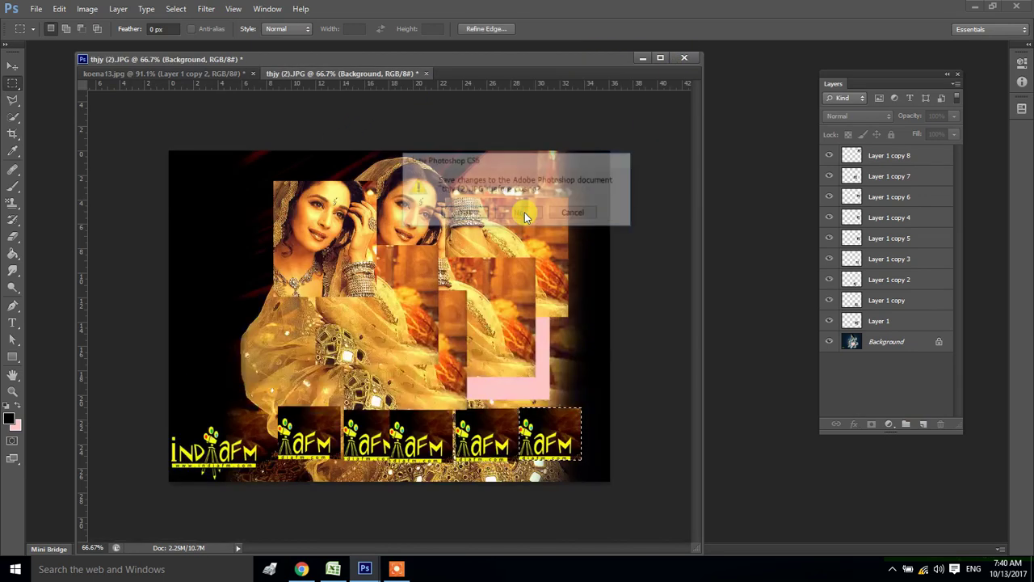
click(524, 211)
click(525, 212)
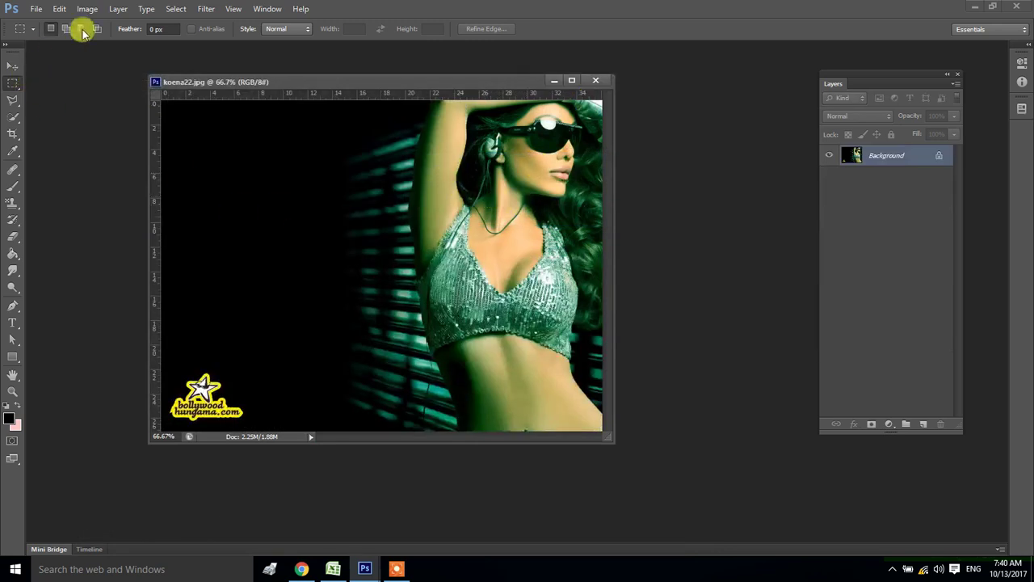
key(v)
click(116, 8)
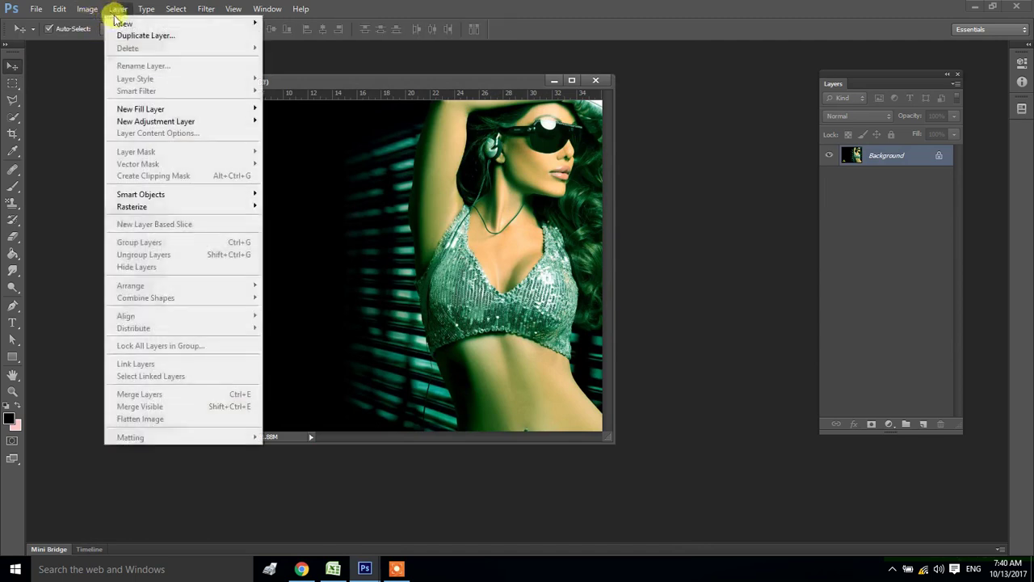
click(125, 37)
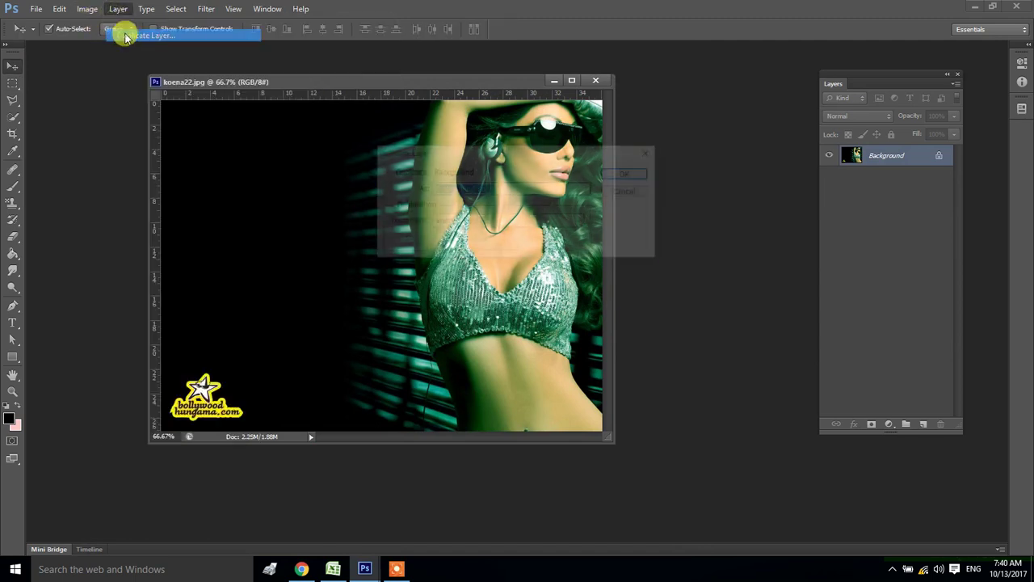
click(627, 173)
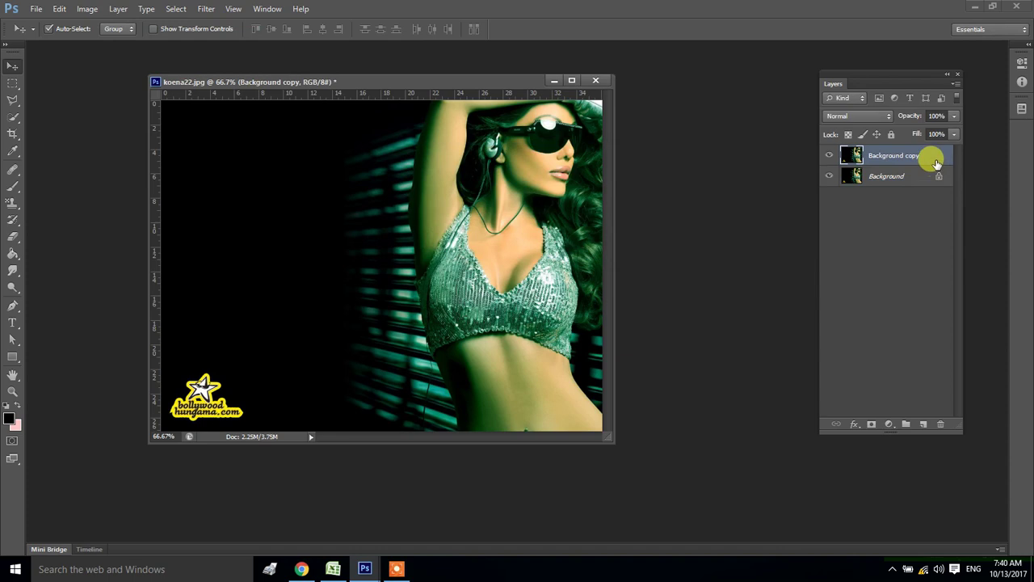
mouse_move(485, 193)
mouse_down()
mouse_move(440, 247)
mouse_move(452, 219)
mouse_up()
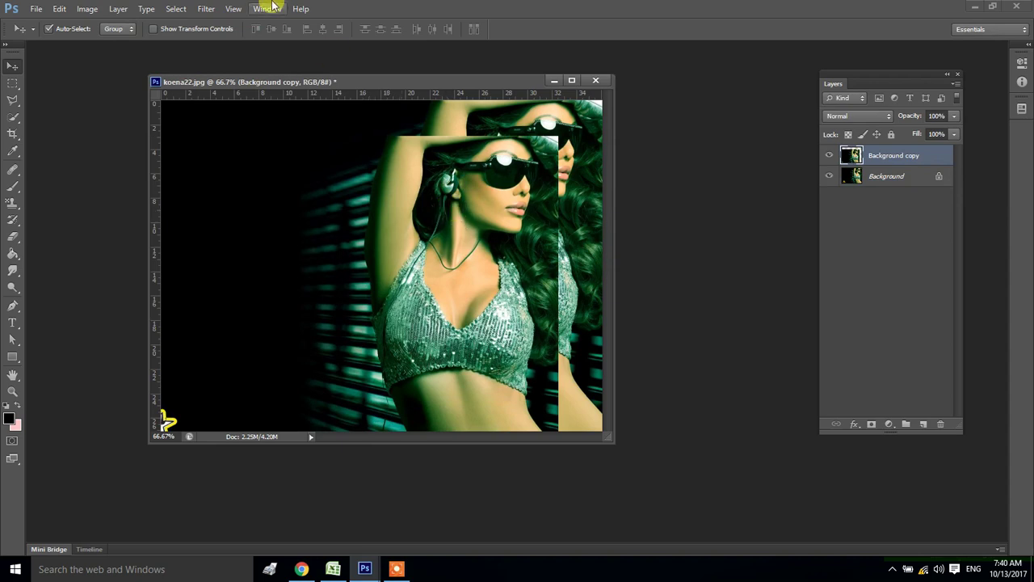
click(86, 9)
mouse_move(118, 9)
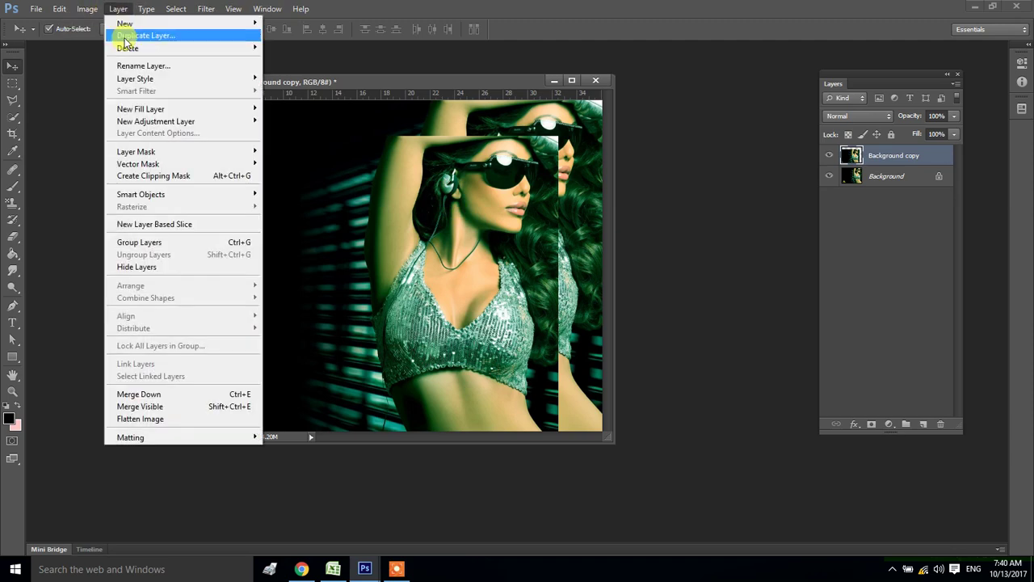
mouse_move(127, 48)
click(324, 47)
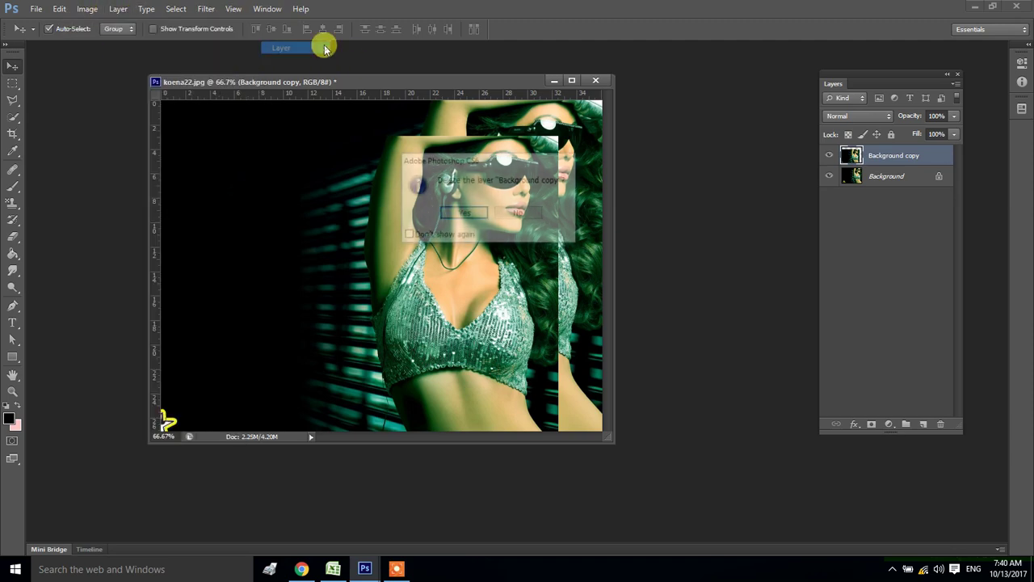
click(455, 212)
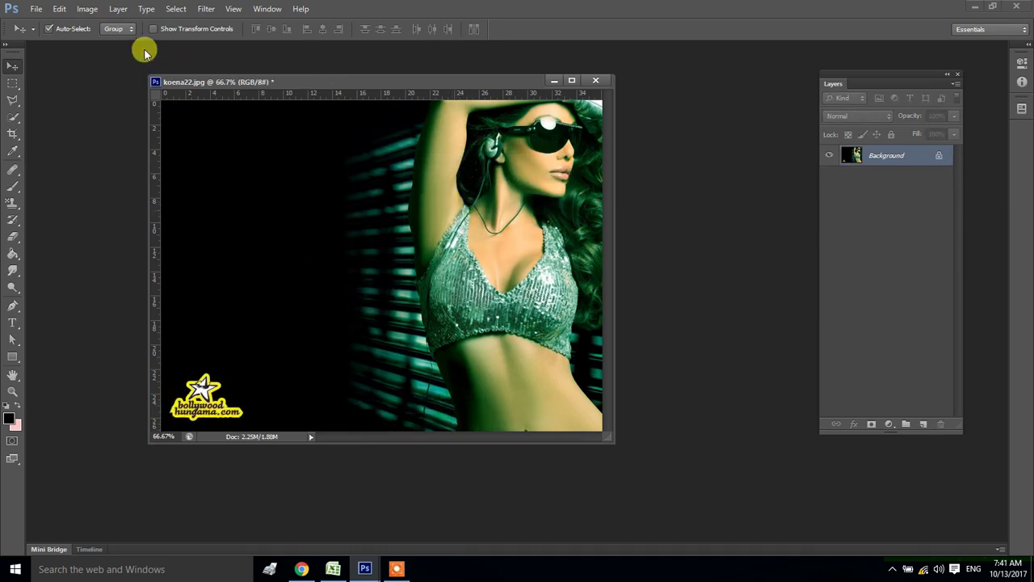
key(m)
drag(377, 210, 527, 346)
key(ctrl+j)
key(v)
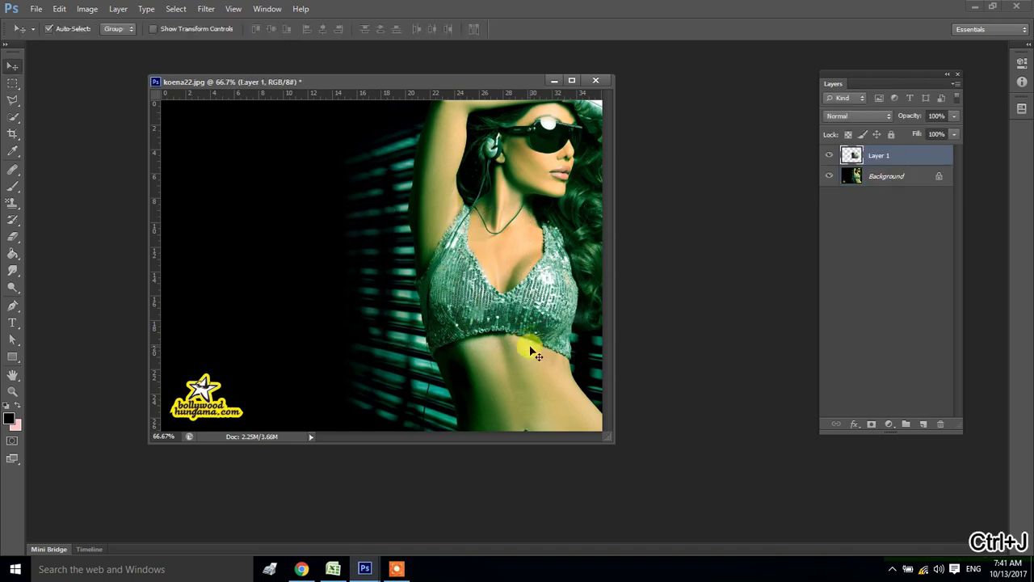
drag(490, 299, 410, 299)
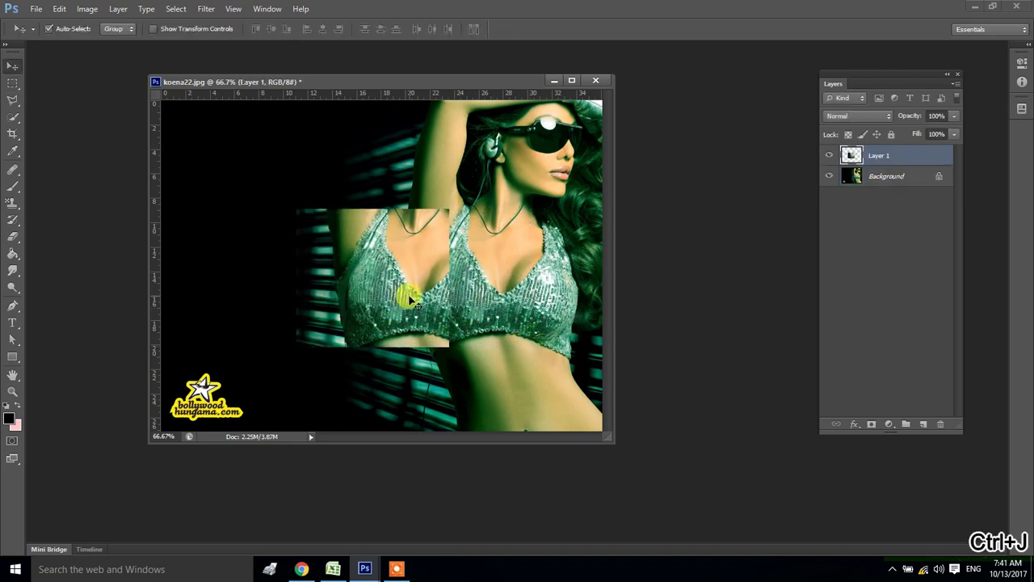
key(ctrl+j)
key(ctrl+j)
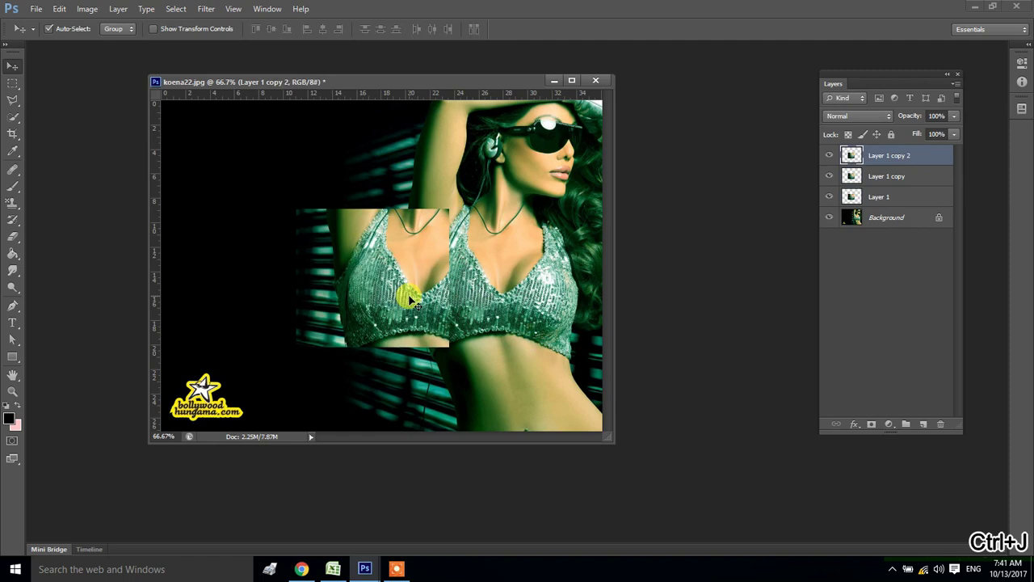
drag(415, 277, 355, 308)
drag(421, 260, 451, 193)
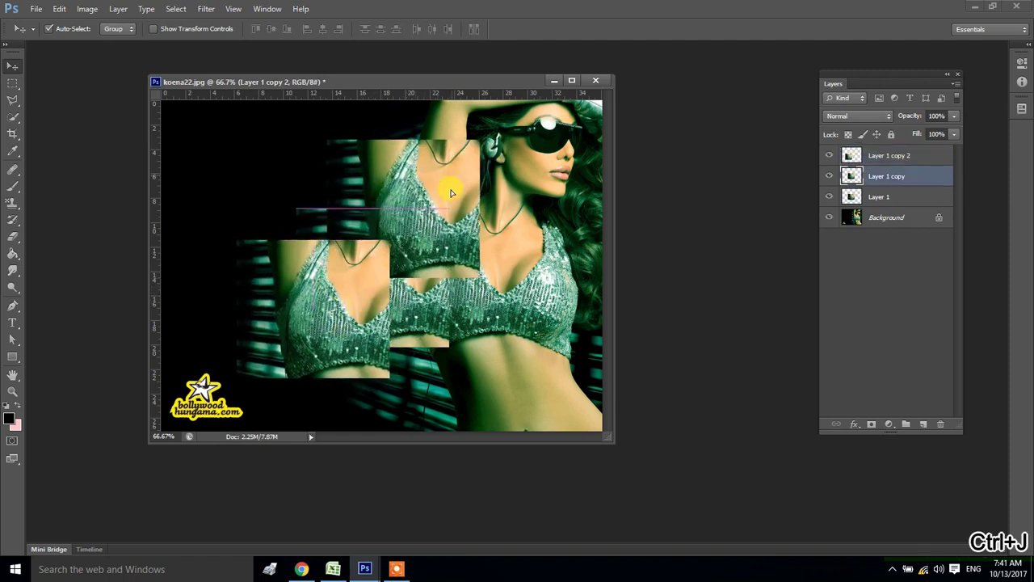
drag(421, 296, 502, 329)
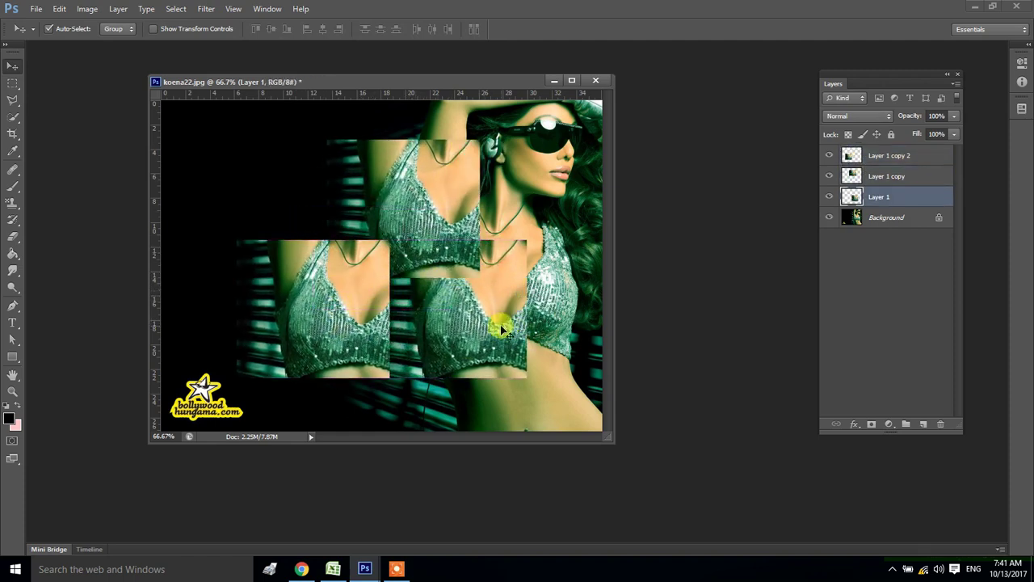
click(829, 176)
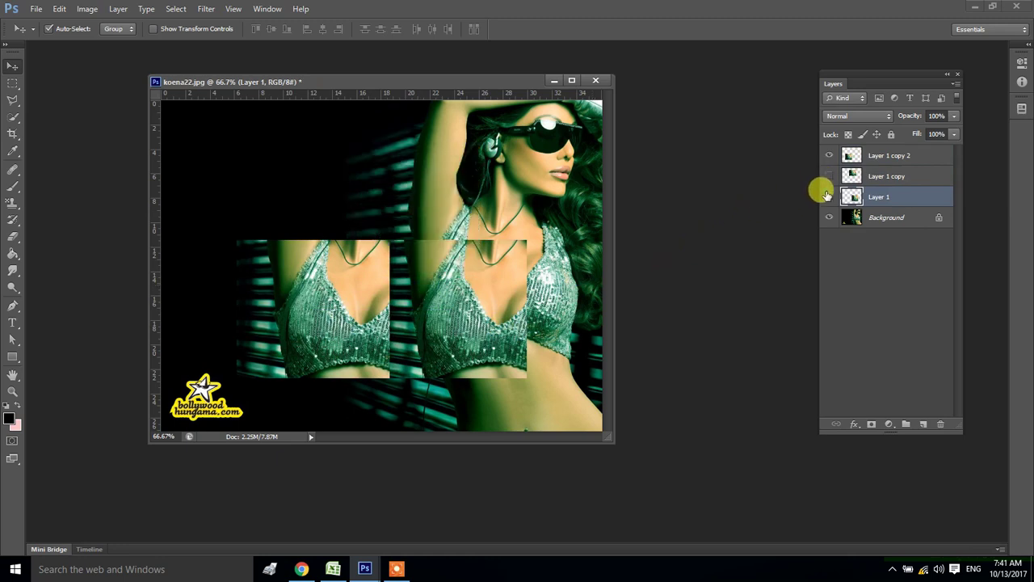
click(828, 196)
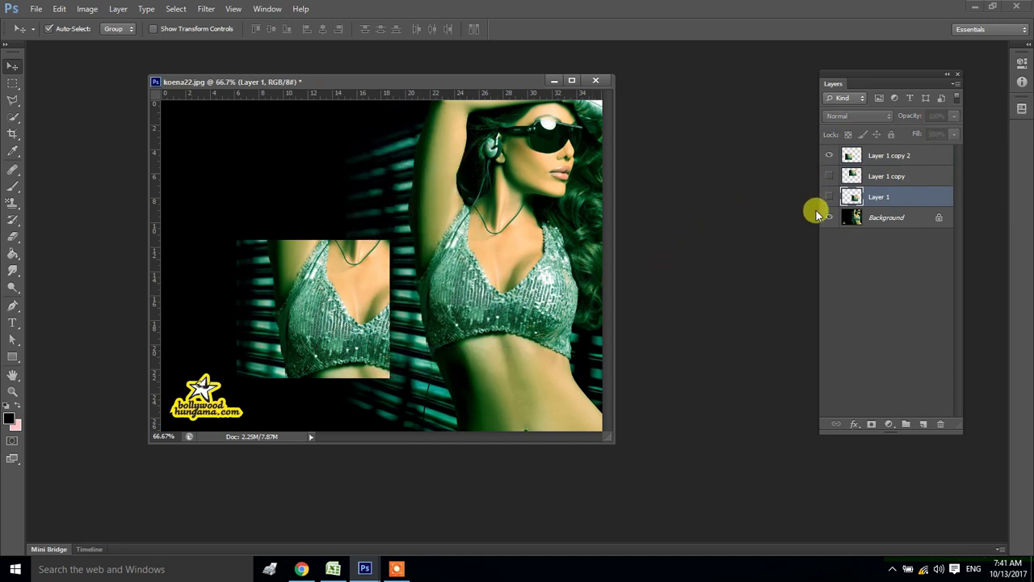
click(118, 9)
mouse_move(126, 47)
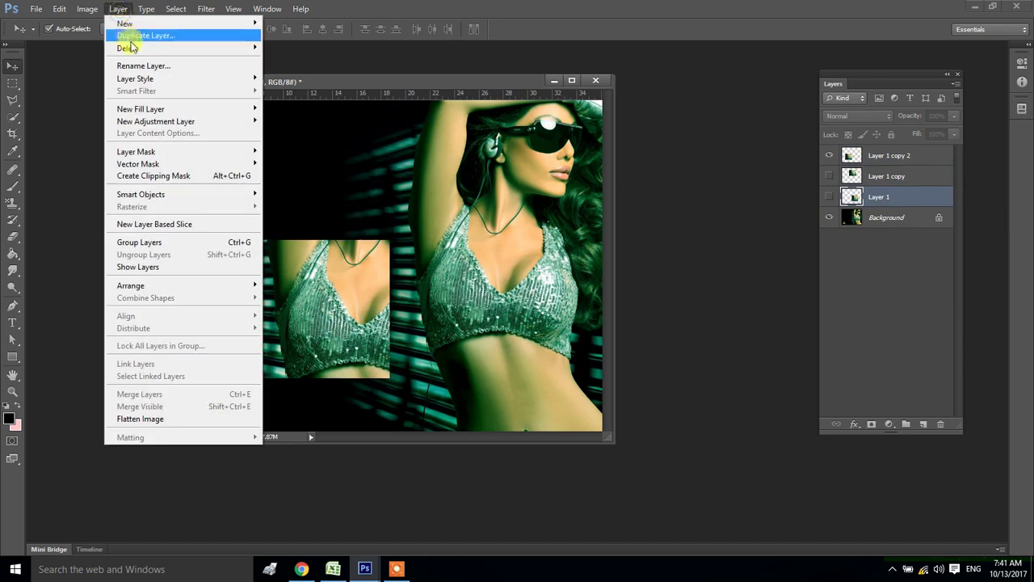
click(287, 60)
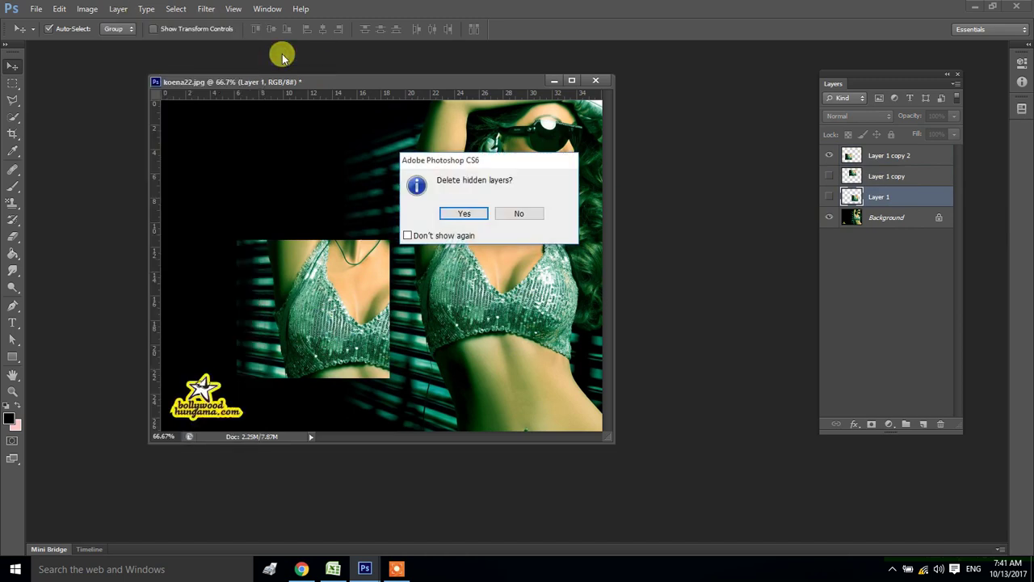
click(464, 213)
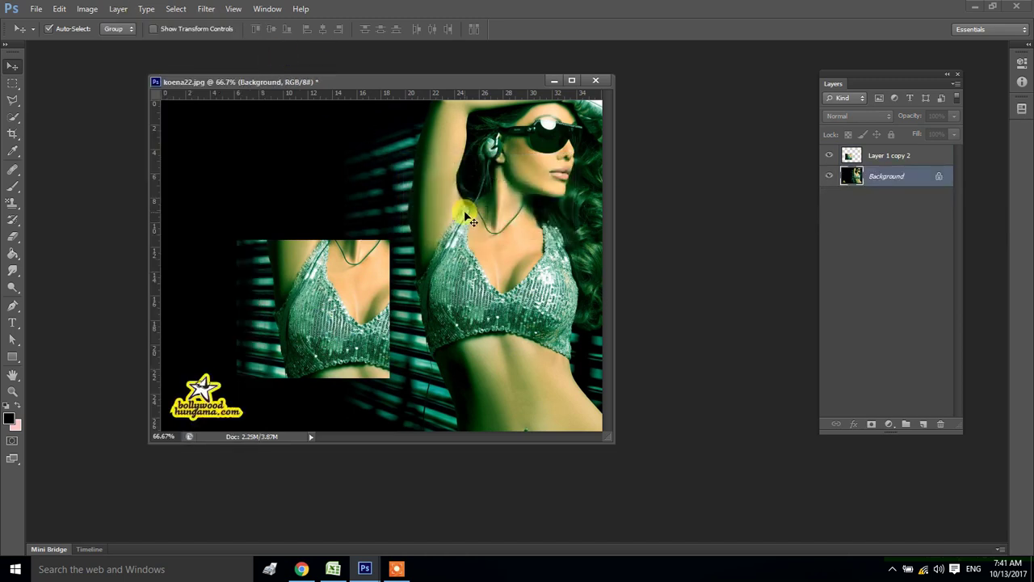
click(118, 9)
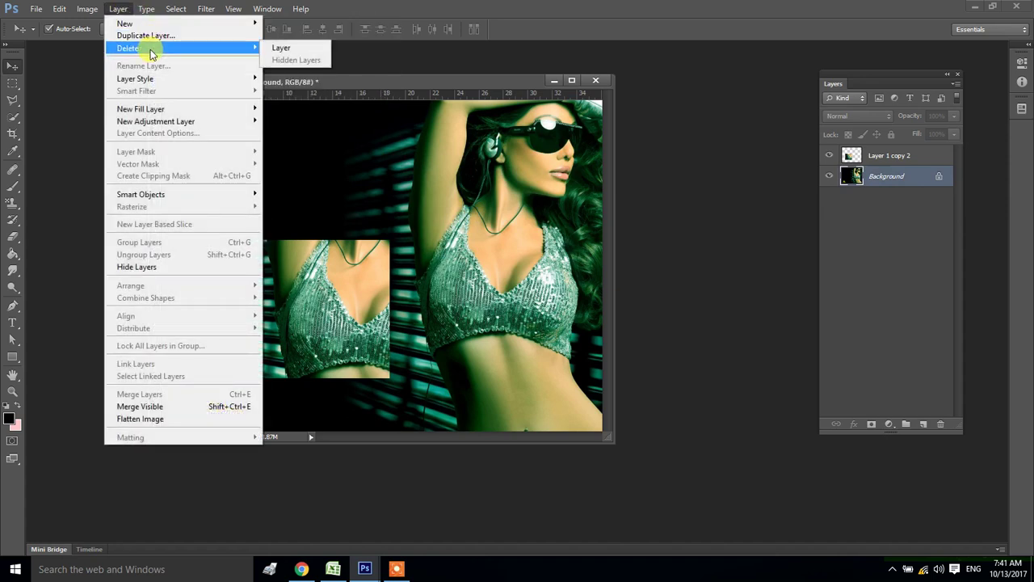
mouse_move(136, 78)
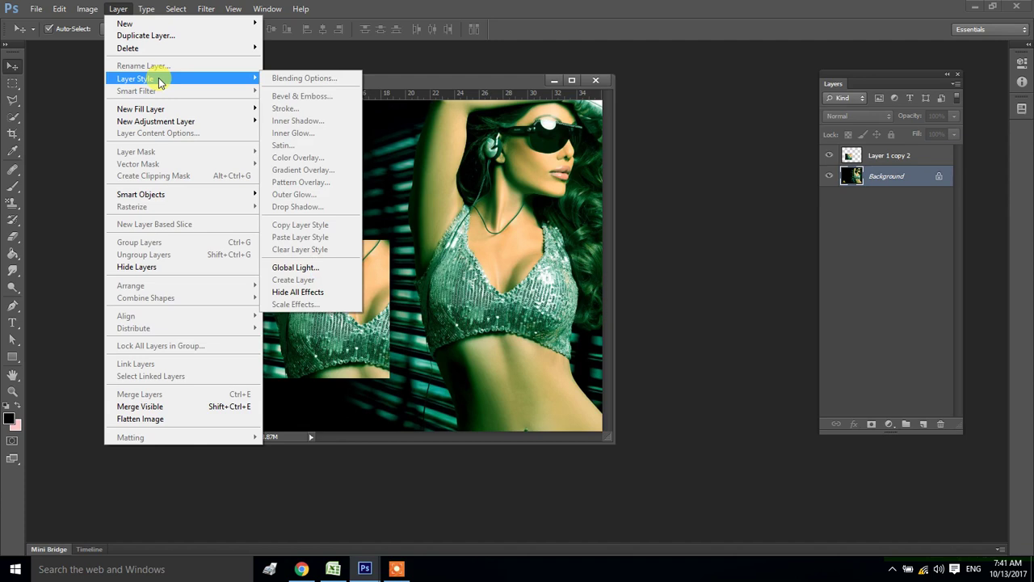
click(393, 143)
drag(344, 265, 419, 320)
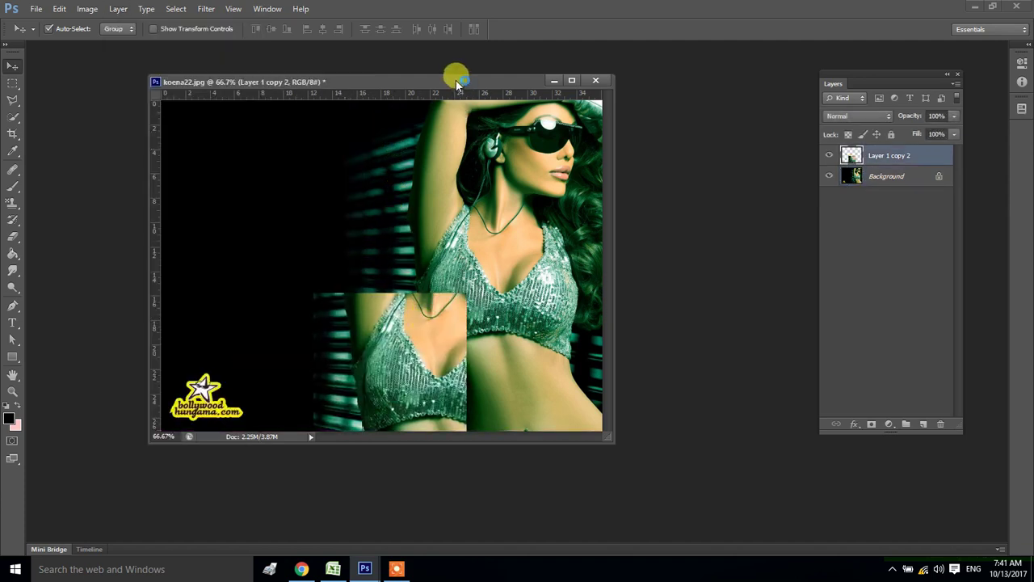
key(ctrl+alt+z)
key(ctrl+alt+z)
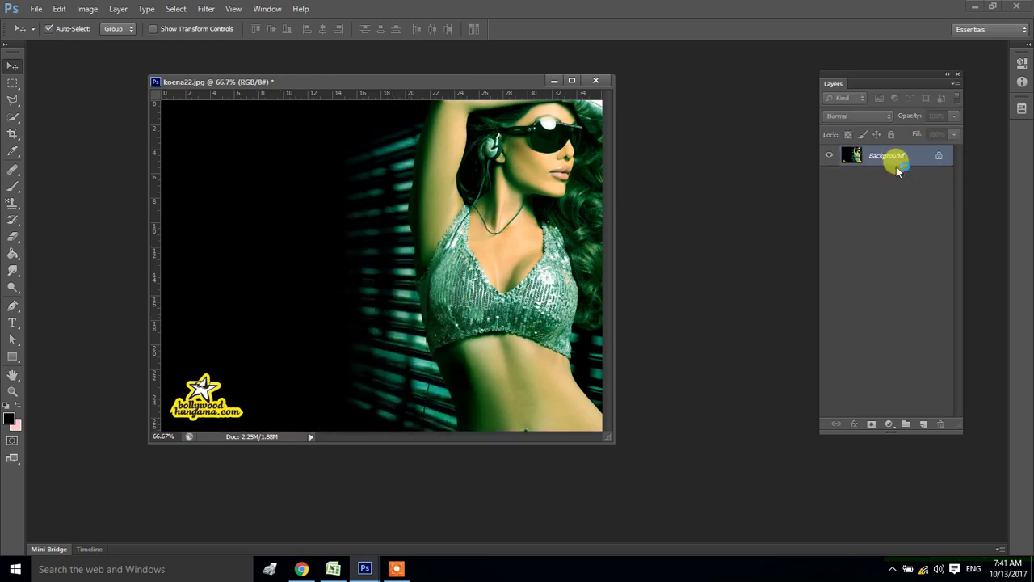
key(t)
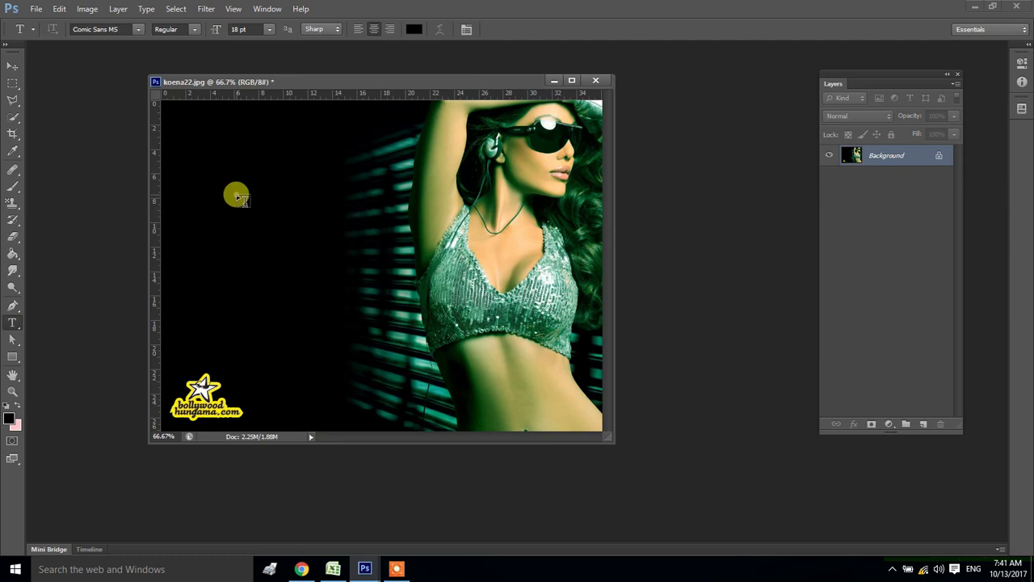
Add the MANISA text layer on the photo, checking its Layer Style settings without changes
click(238, 194)
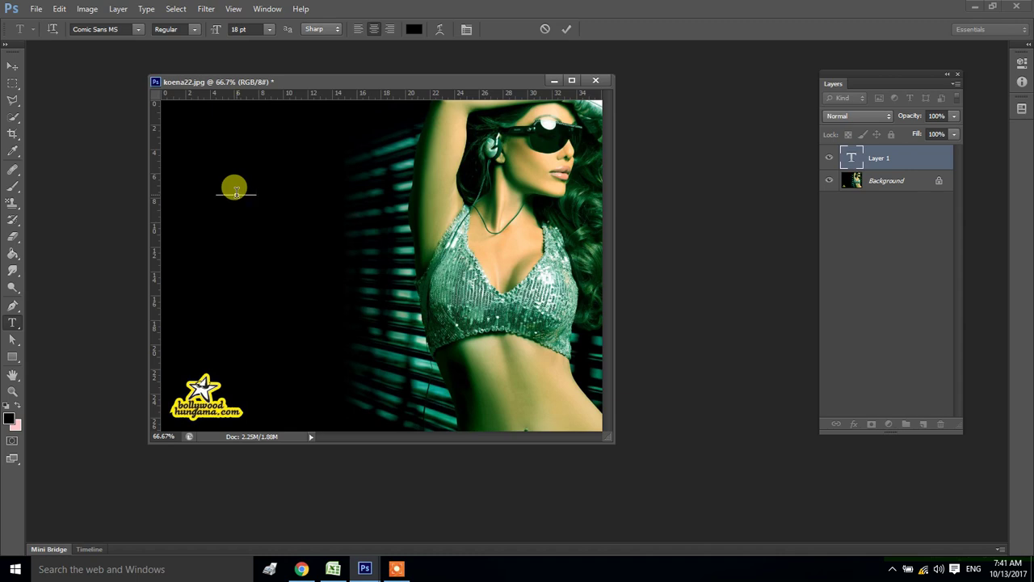
click(12, 65)
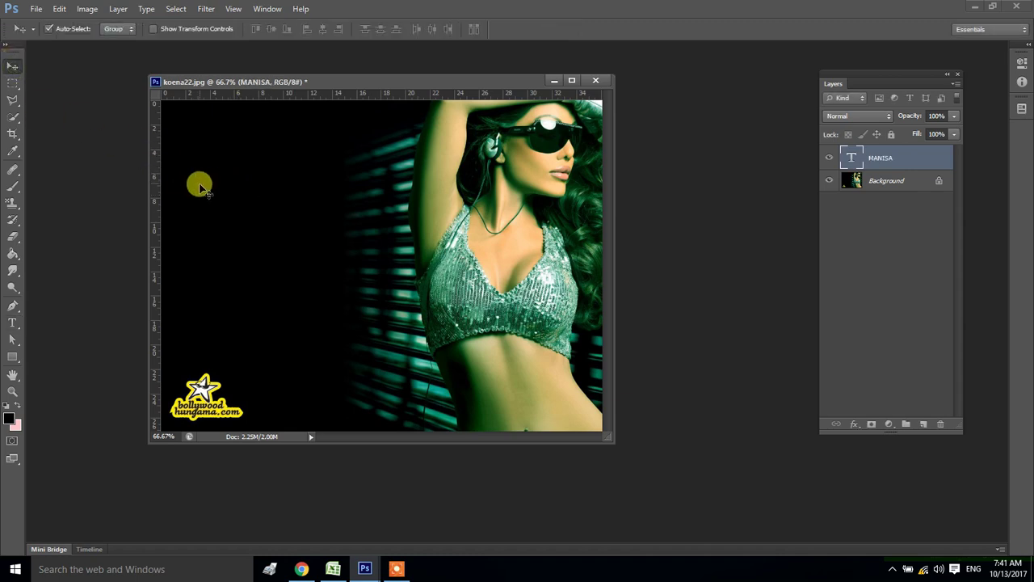
double_click(934, 162)
click(898, 134)
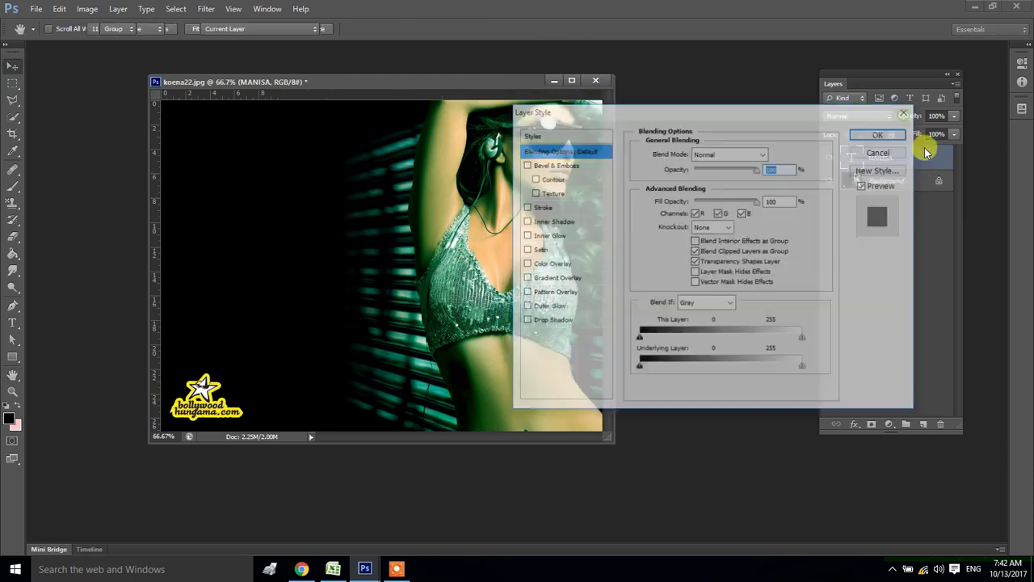
double_click(929, 155)
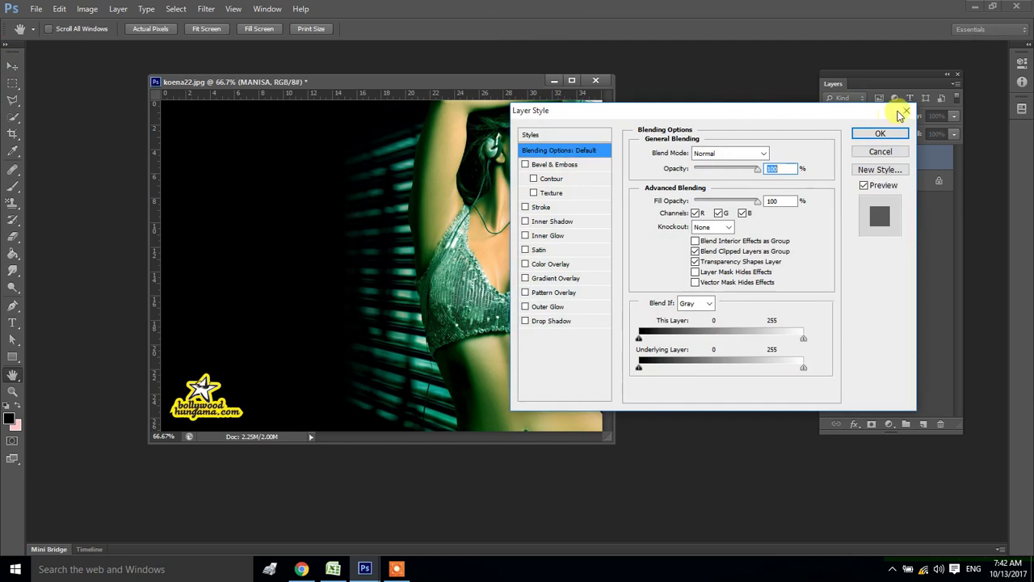
click(904, 132)
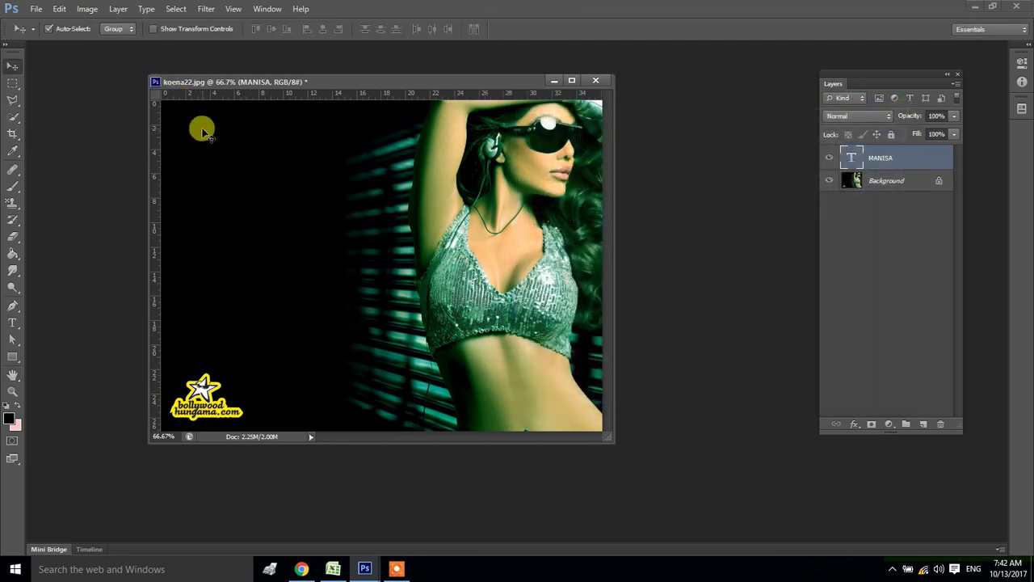
Scale the MANISA text up with Free Transform so it spans the middle of the photo
key(ctrl+t)
mouse_move(257, 197)
mouse_down()
mouse_move(549, 358)
mouse_move(577, 347)
mouse_up()
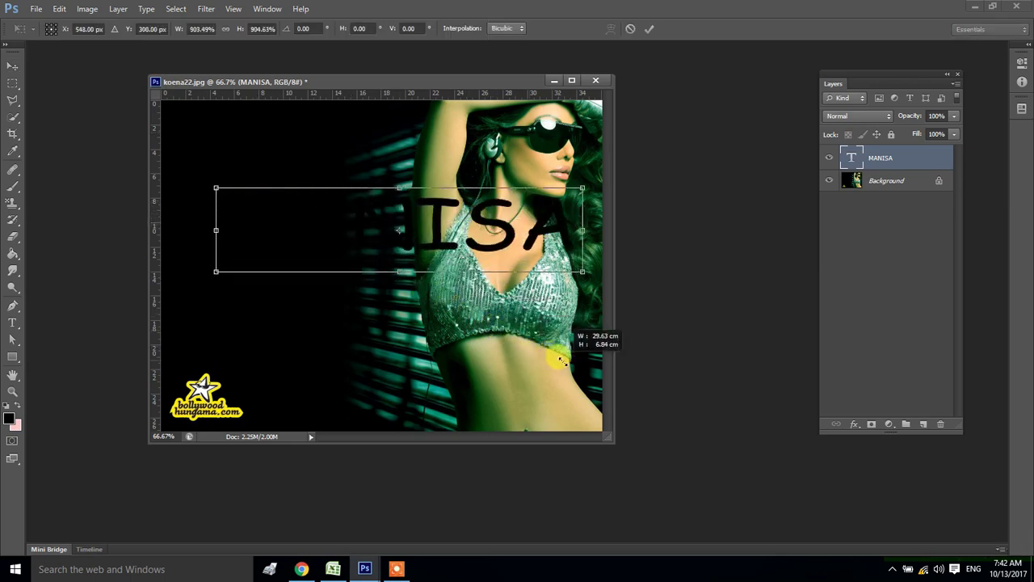
key(Return)
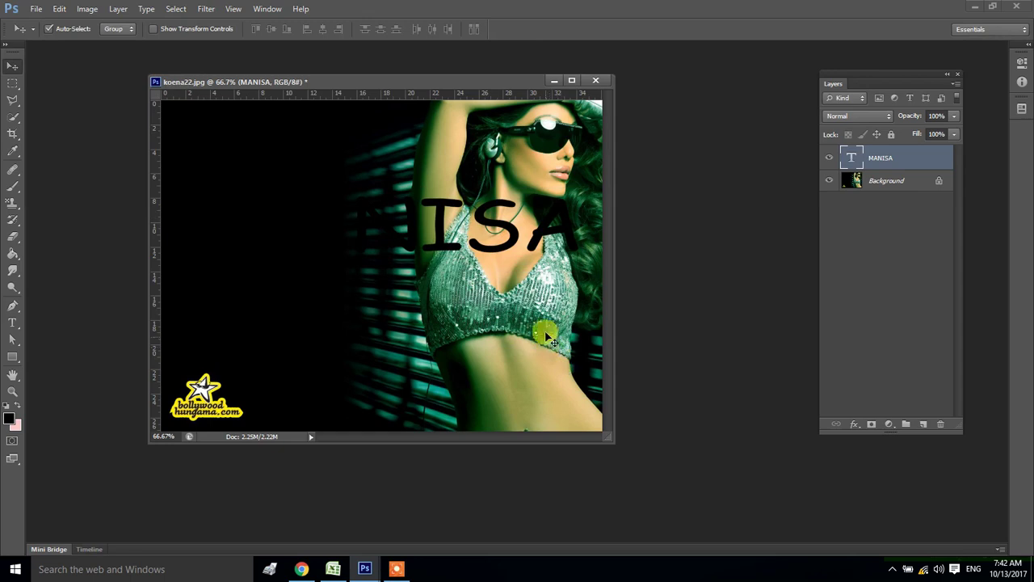
click(119, 9)
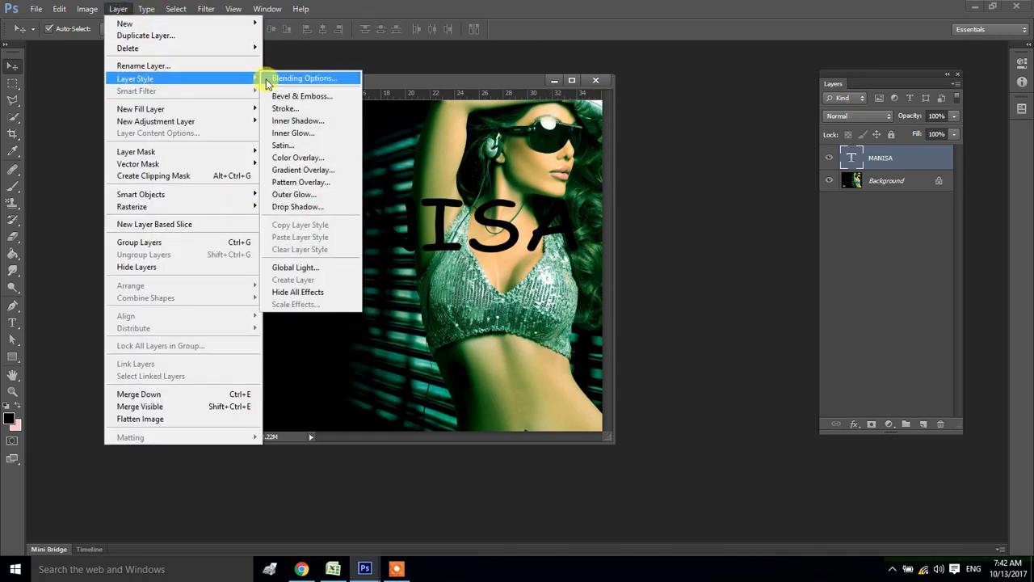
Give MANISA a solid red Color Overlay at 100% opacity and enable Drop Shadow
click(271, 77)
mouse_move(619, 118)
mouse_down()
mouse_move(653, 76)
mouse_move(682, 64)
mouse_up()
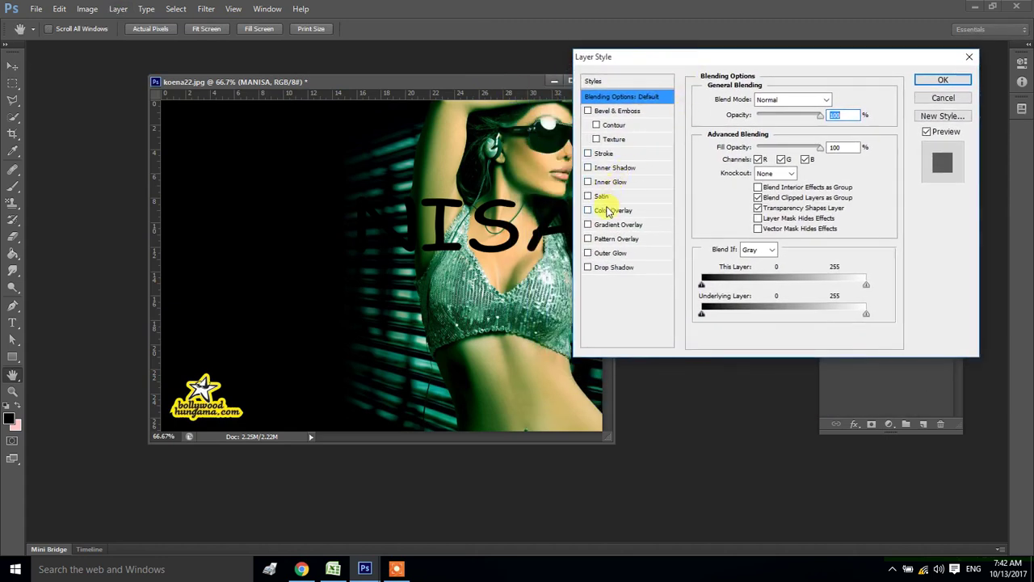
click(607, 210)
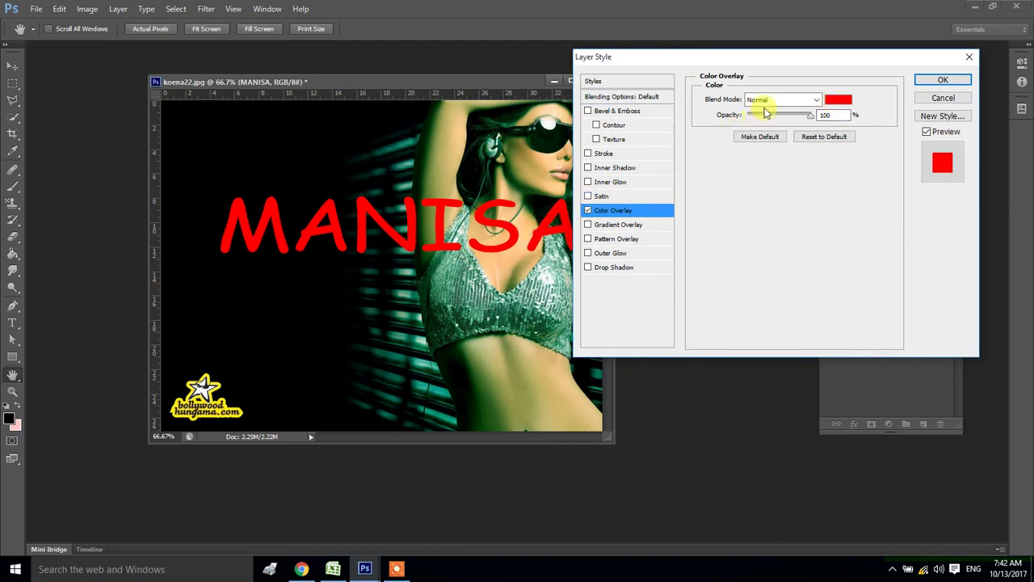
mouse_move(810, 116)
mouse_down()
mouse_move(774, 120)
mouse_move(824, 116)
mouse_up()
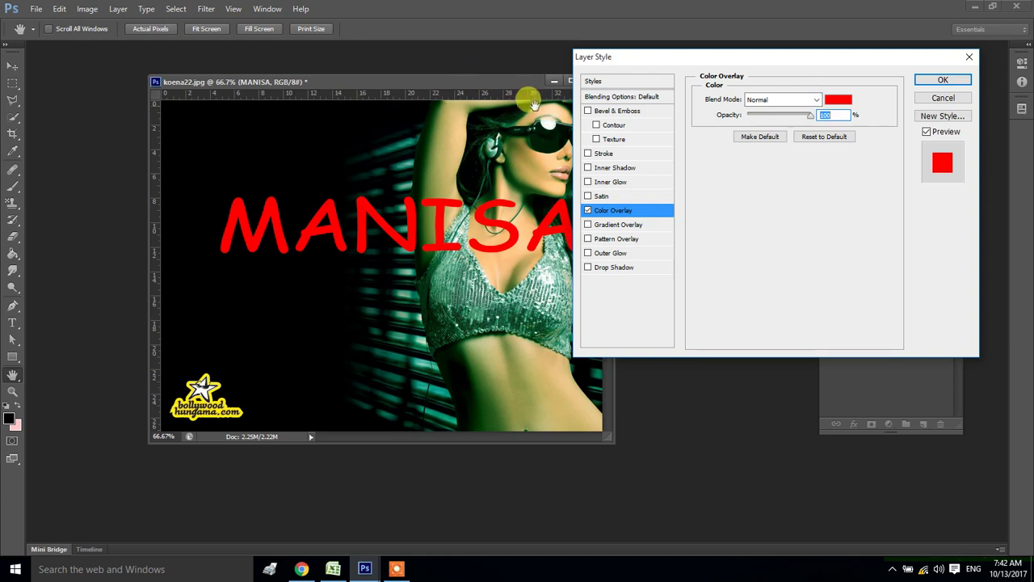
click(589, 110)
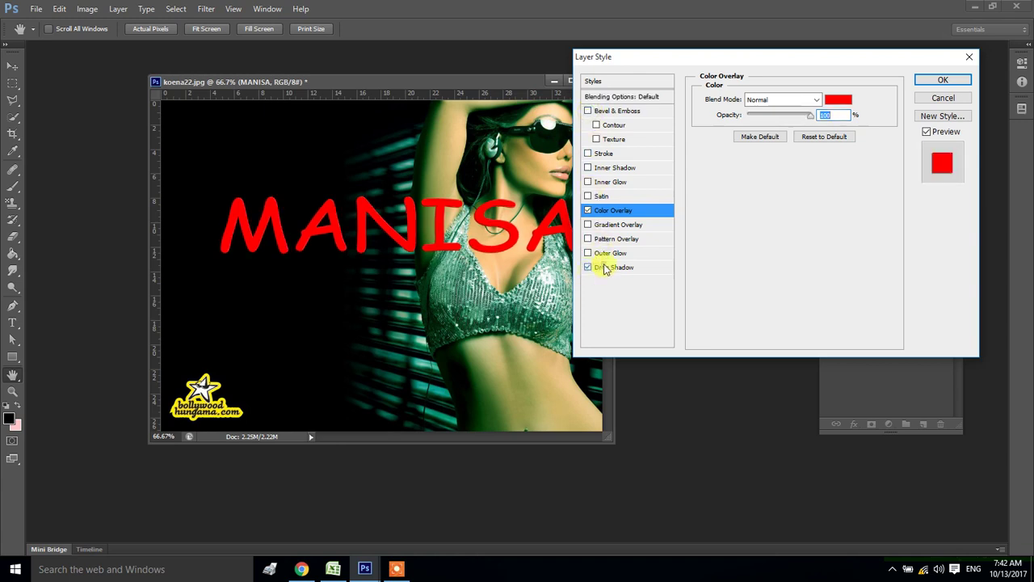
click(595, 267)
Set the drop shadow to Normal blend mode with the yellow-green colour c6ff00
drag(422, 247, 422, 227)
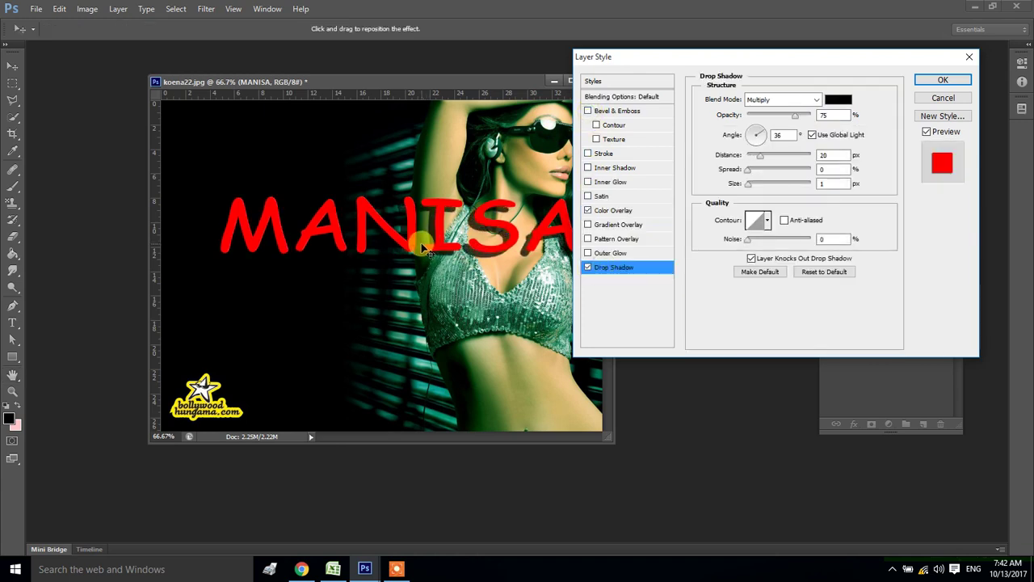
click(814, 100)
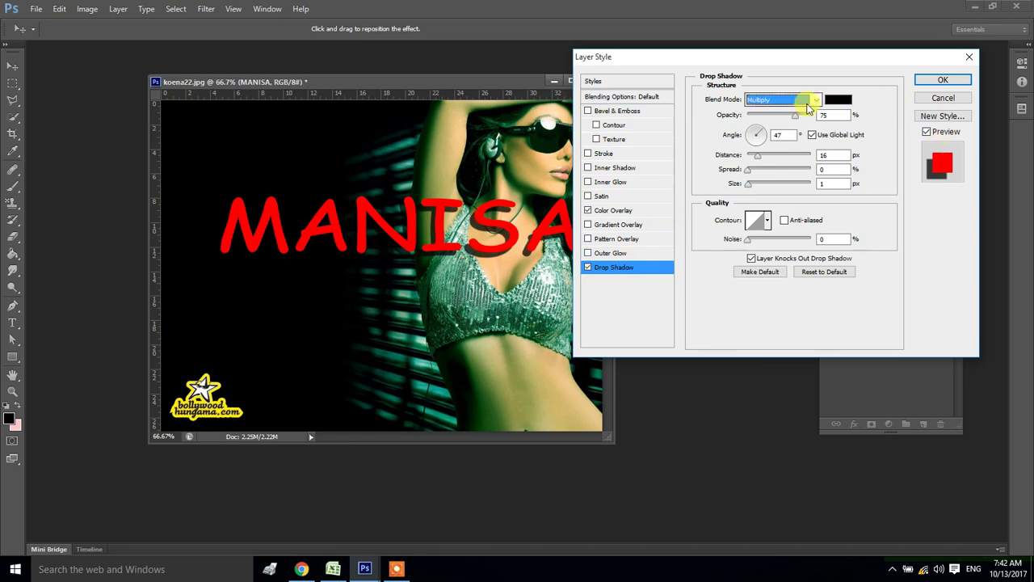
click(772, 119)
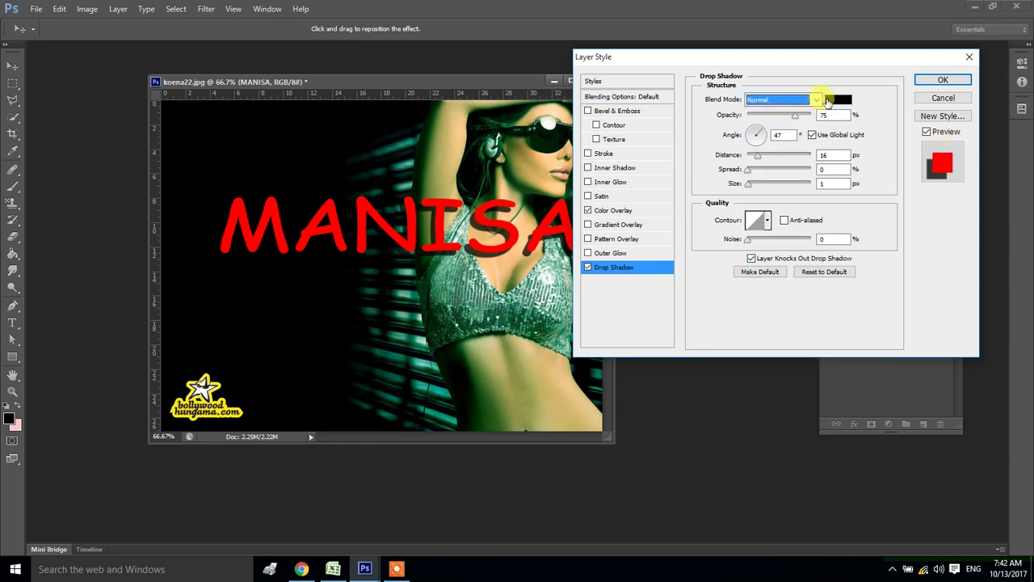
click(838, 99)
click(420, 429)
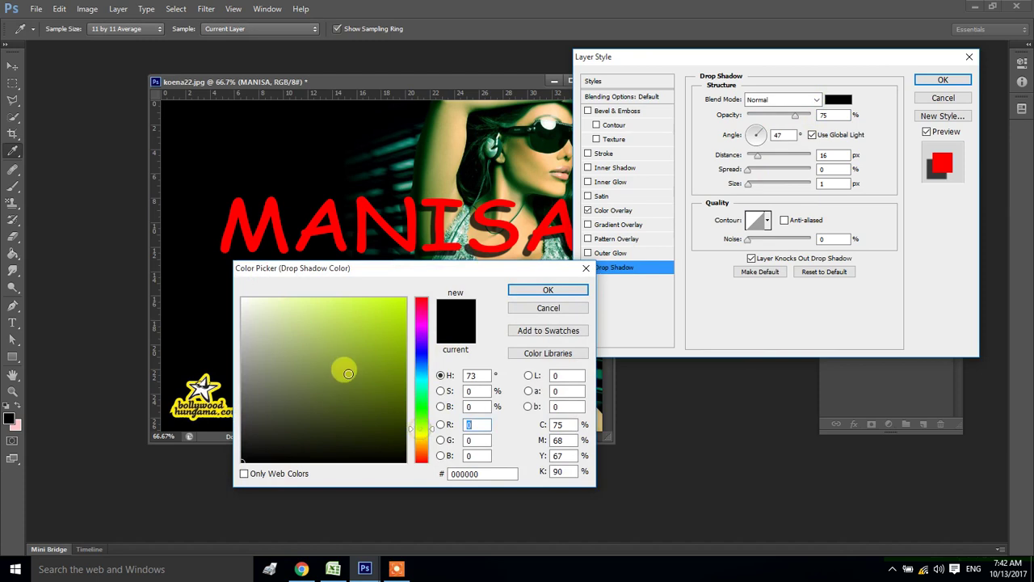
click(405, 299)
click(527, 293)
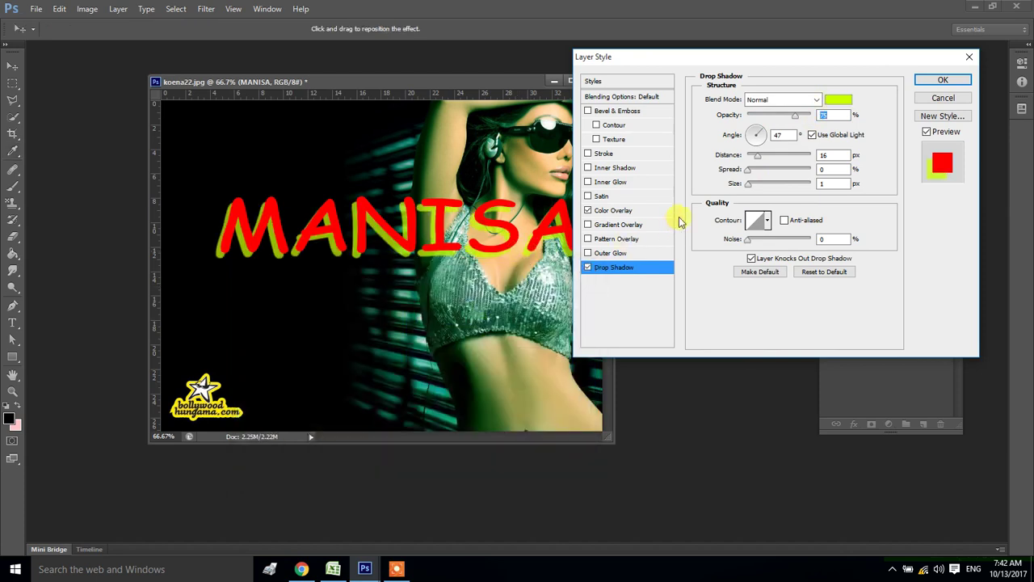
Place the shadow at angle 50, distance 7, with 22% spread and larger size; enable Stroke
drag(472, 210, 481, 219)
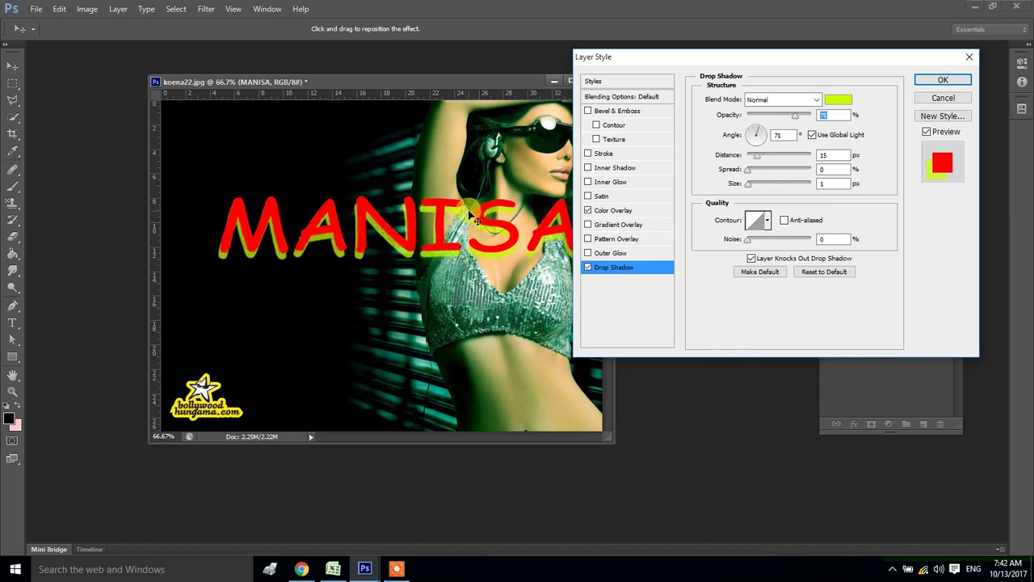
drag(480, 218, 497, 223)
click(752, 171)
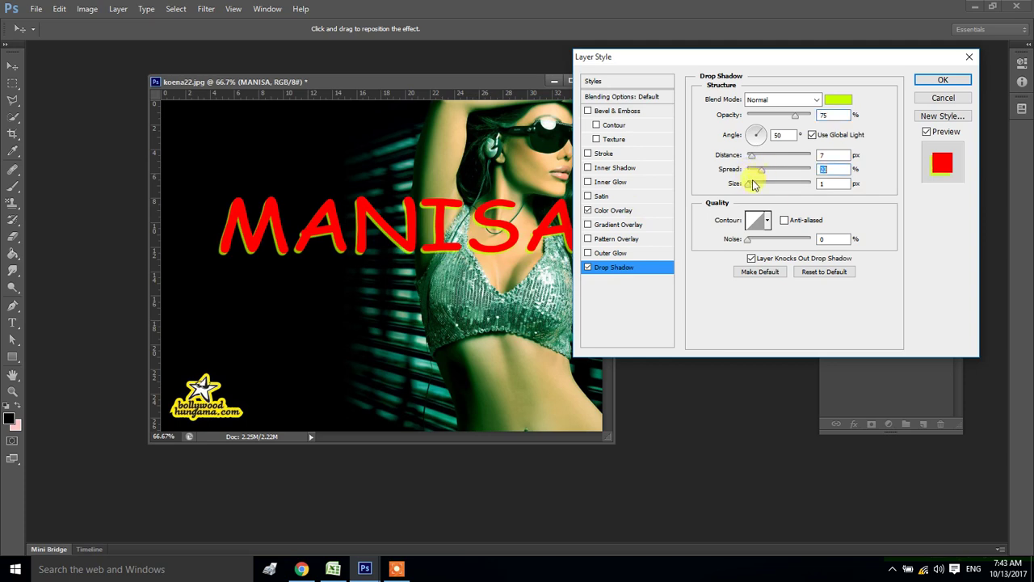
drag(751, 184, 760, 189)
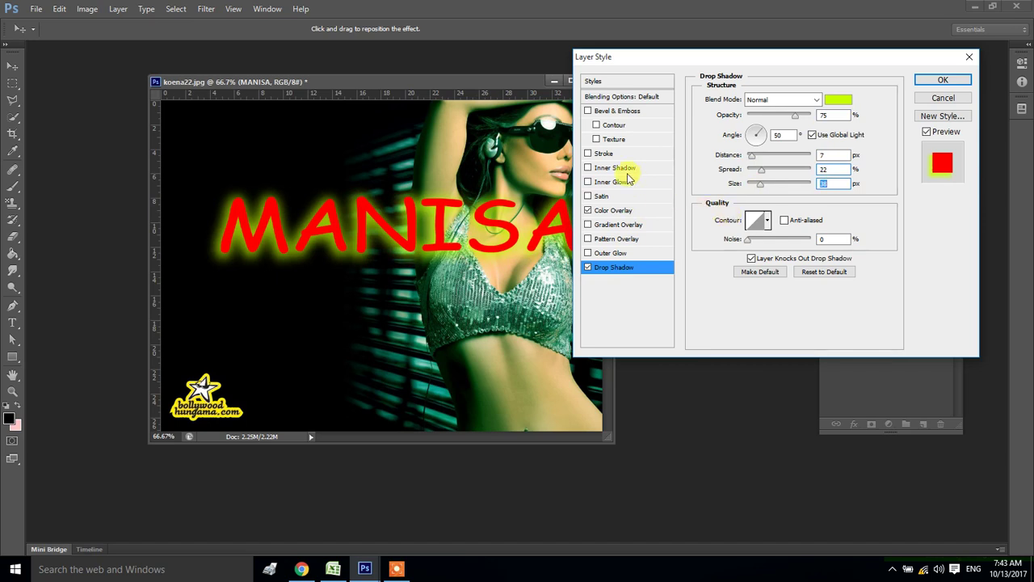
click(604, 153)
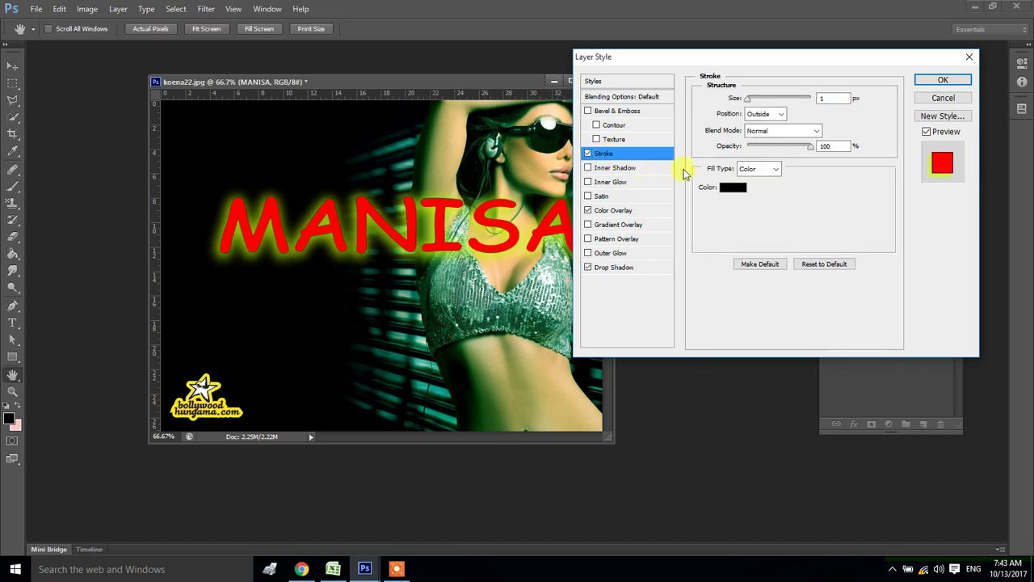
Make the MANISA stroke 8 px thick and white (ffffff)
drag(750, 98, 753, 100)
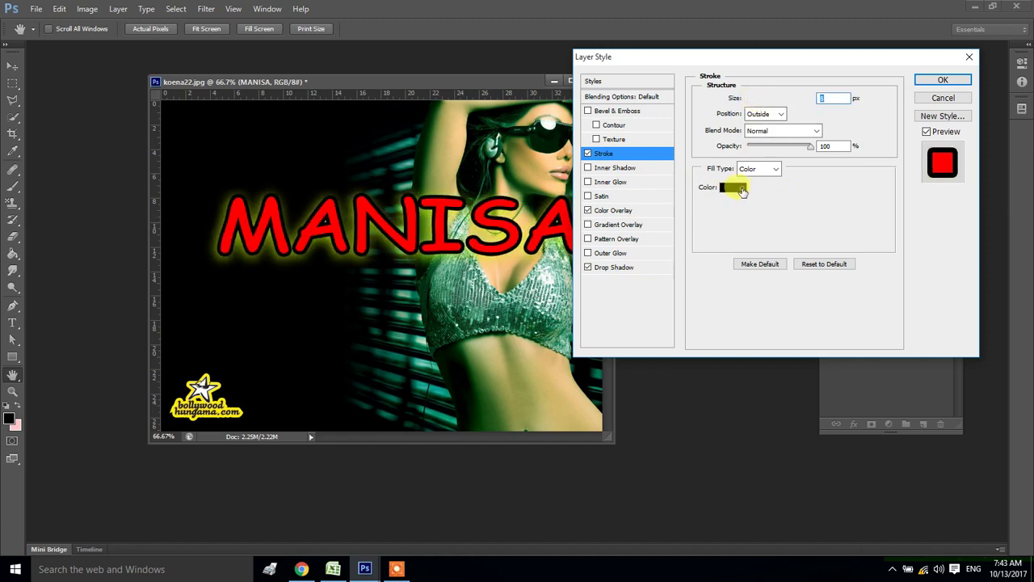
click(742, 189)
drag(321, 331, 180, 276)
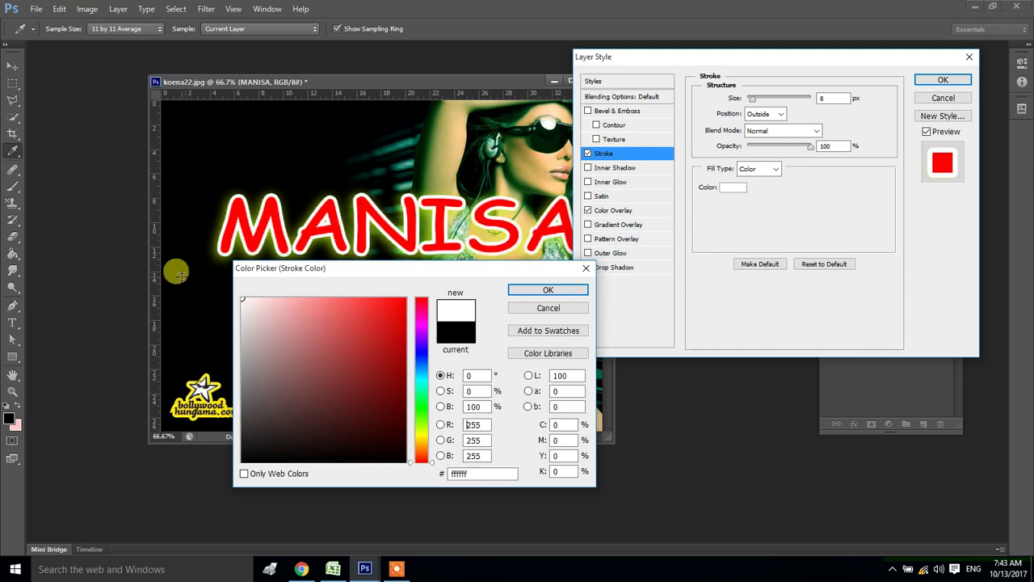
click(421, 349)
click(388, 309)
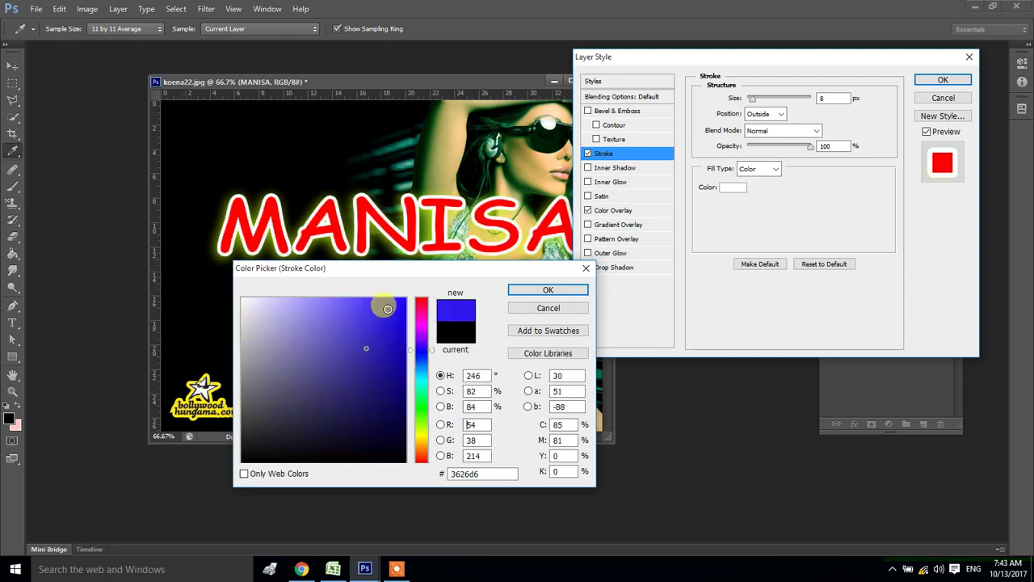
drag(388, 309, 455, 281)
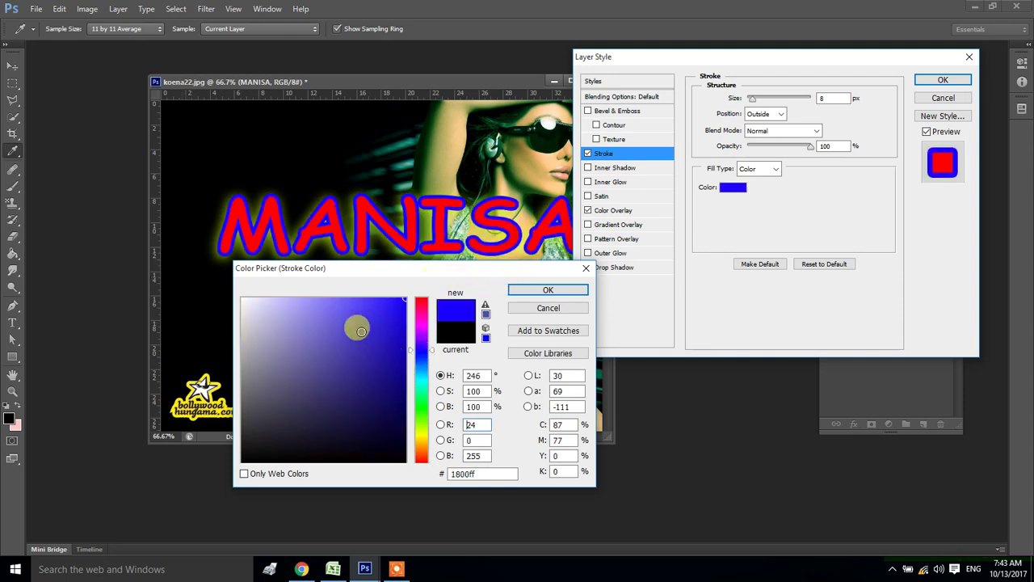
drag(358, 326, 243, 299)
click(529, 286)
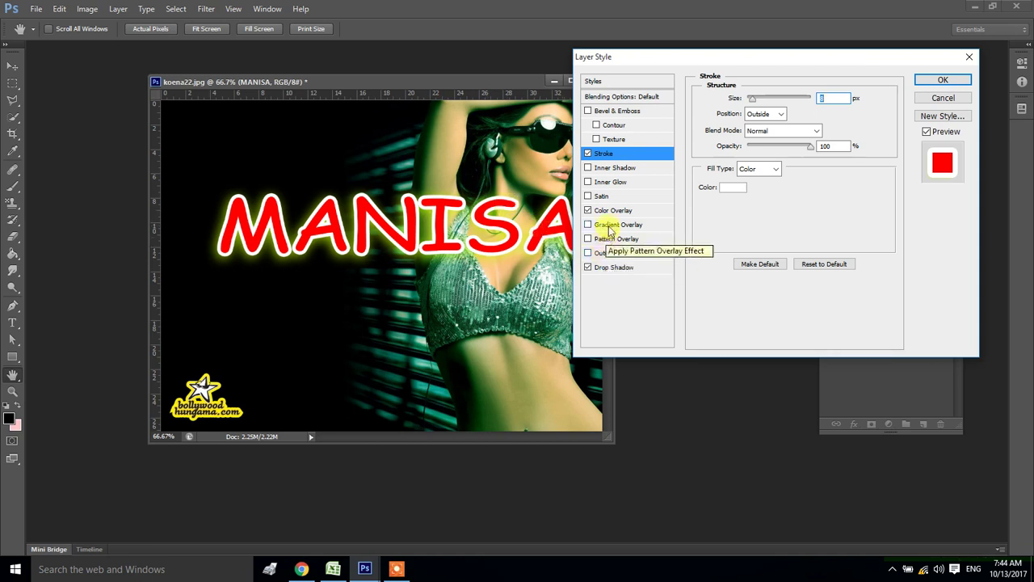
Replace the red Color Overlay with a blue Gradient Overlay and apply the layer style
click(606, 226)
click(588, 210)
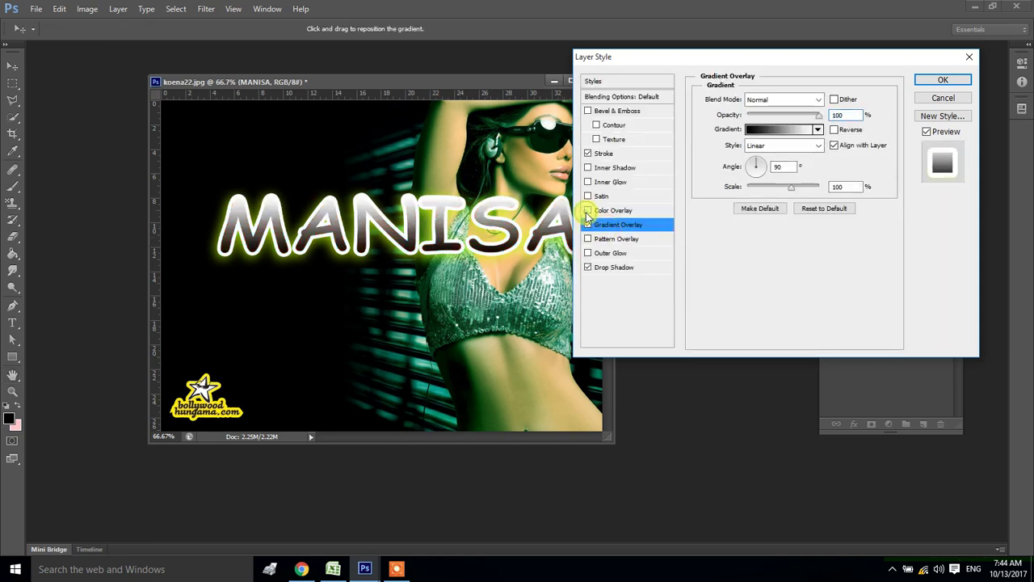
click(819, 130)
click(803, 174)
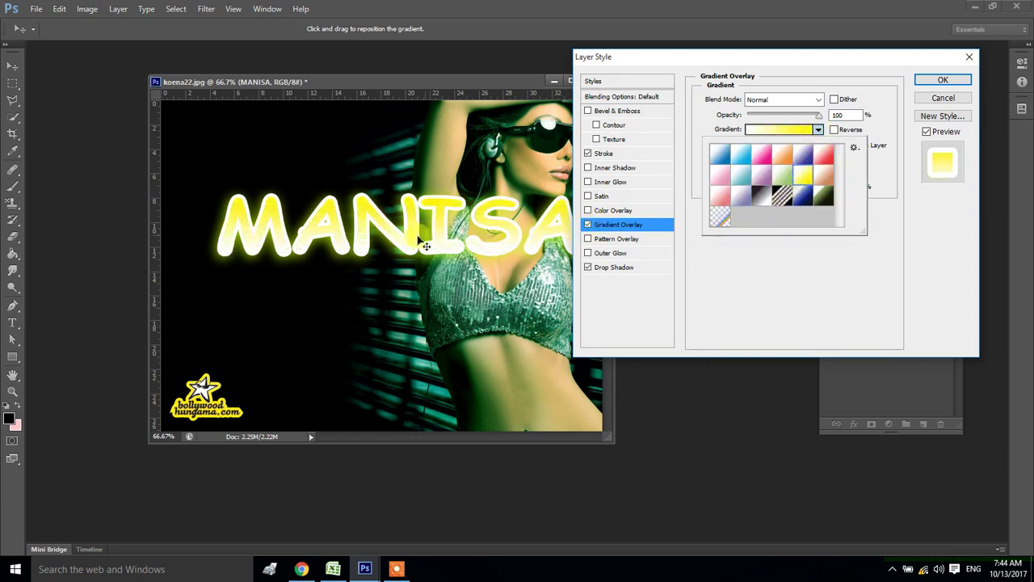
click(802, 195)
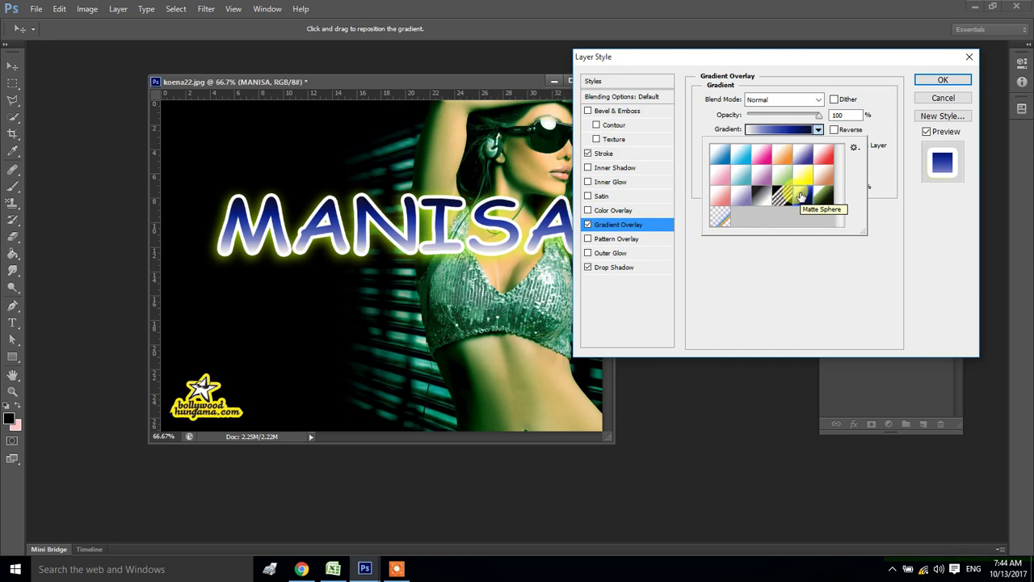
click(945, 81)
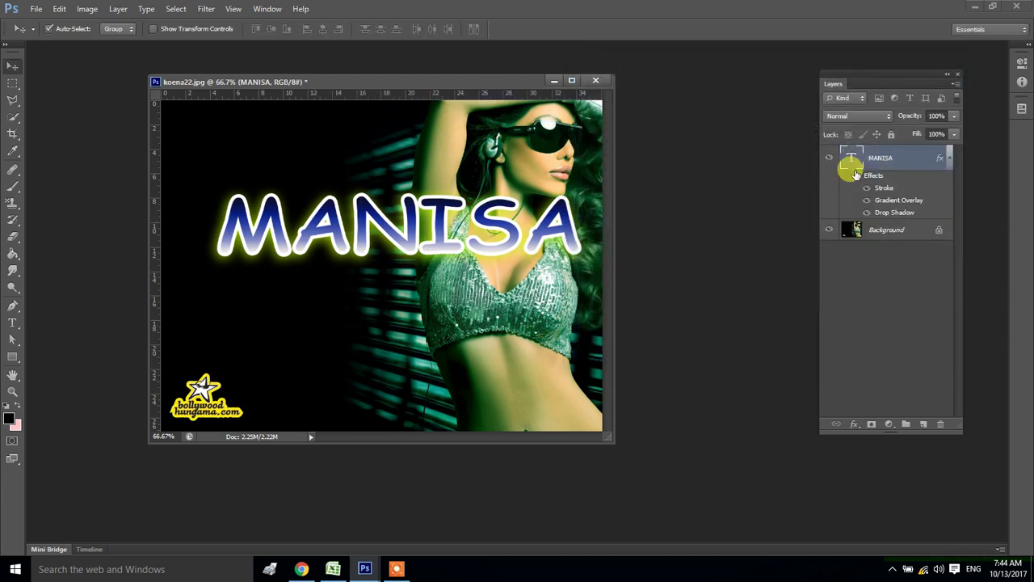
Toggle the Stroke and Gradient Overlay effects off and on to check them, then reopen and close Layer Style
click(867, 187)
click(868, 200)
click(867, 199)
click(867, 187)
double_click(921, 165)
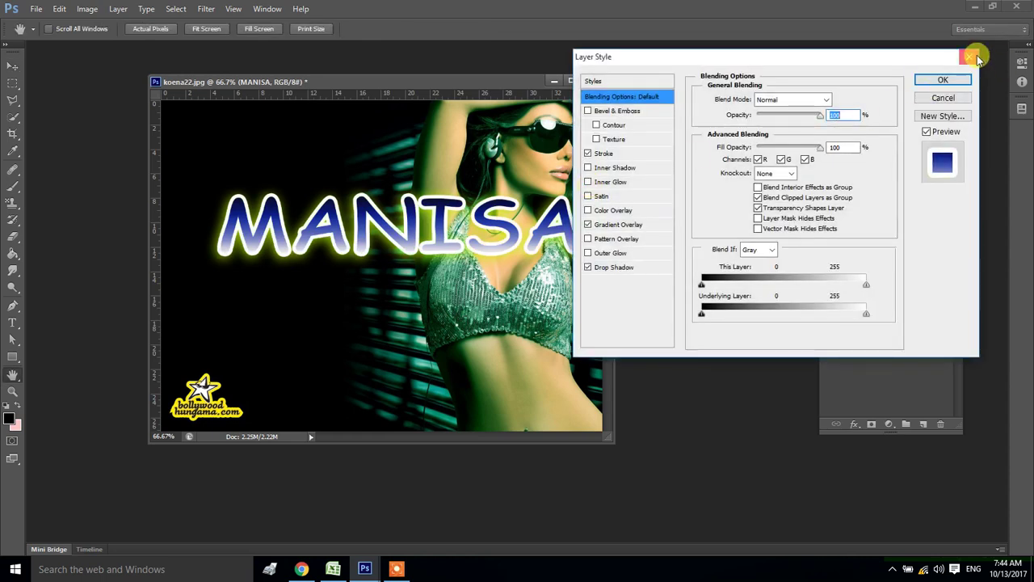
click(974, 57)
click(853, 424)
click(902, 272)
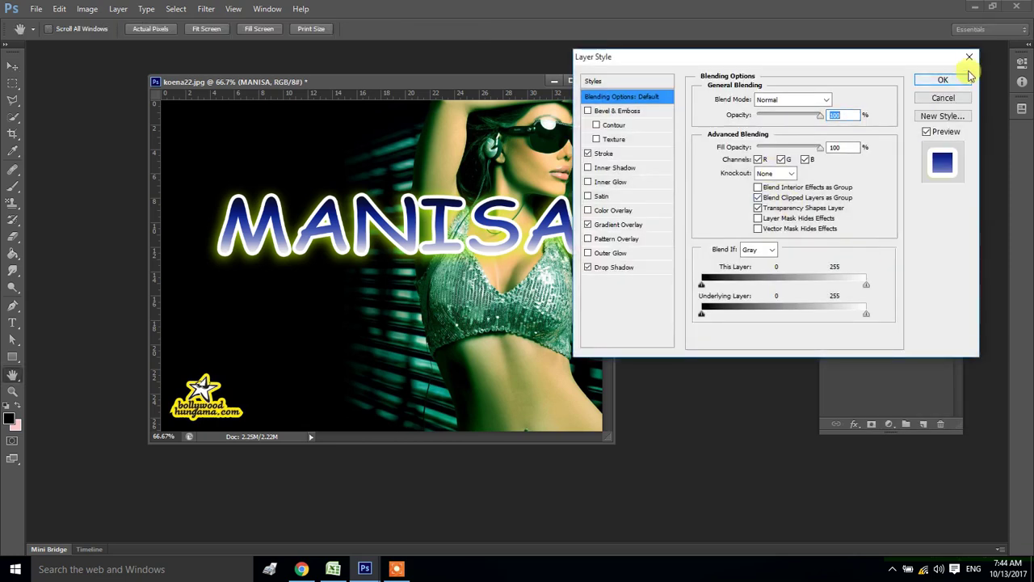
click(968, 77)
click(956, 83)
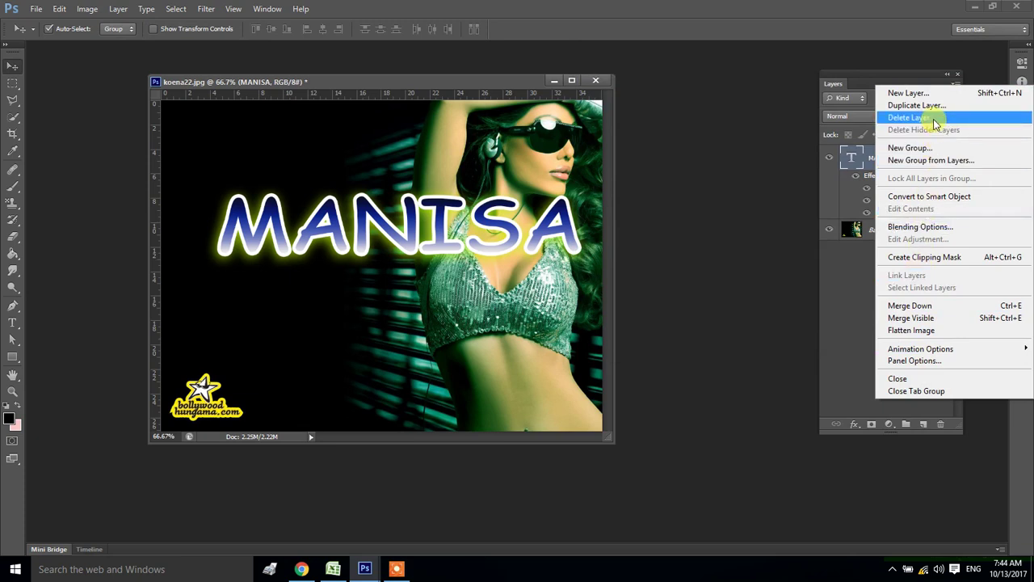
Add Bevel & Emboss with Texture to MANISA via Layer Style Blending Options
click(853, 424)
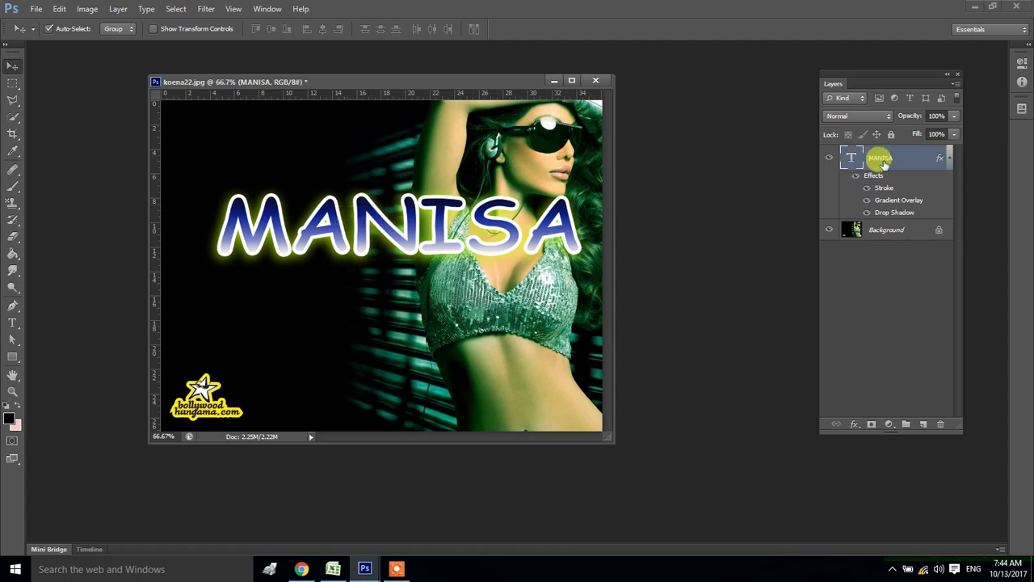
click(118, 9)
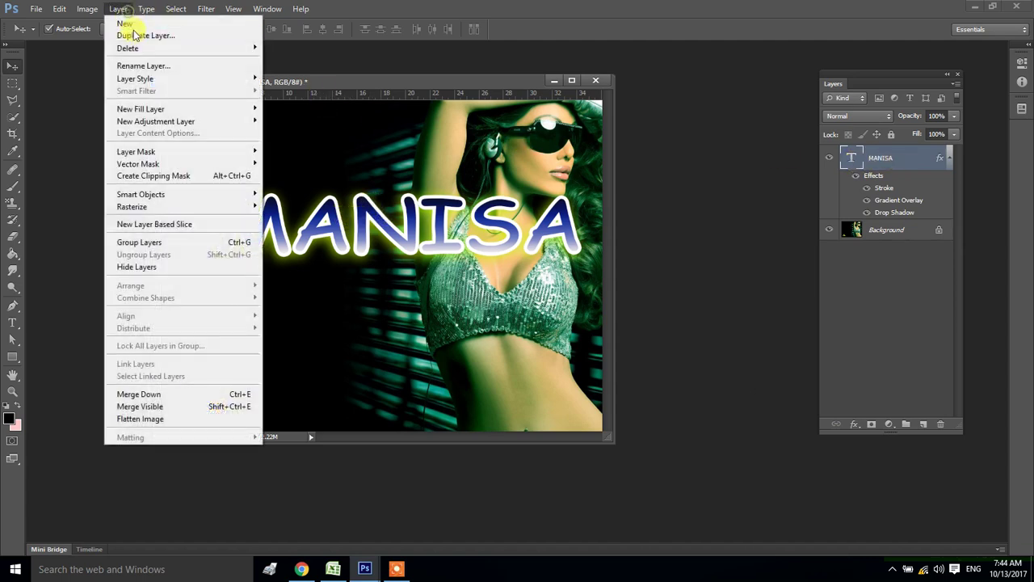
mouse_move(135, 79)
click(293, 80)
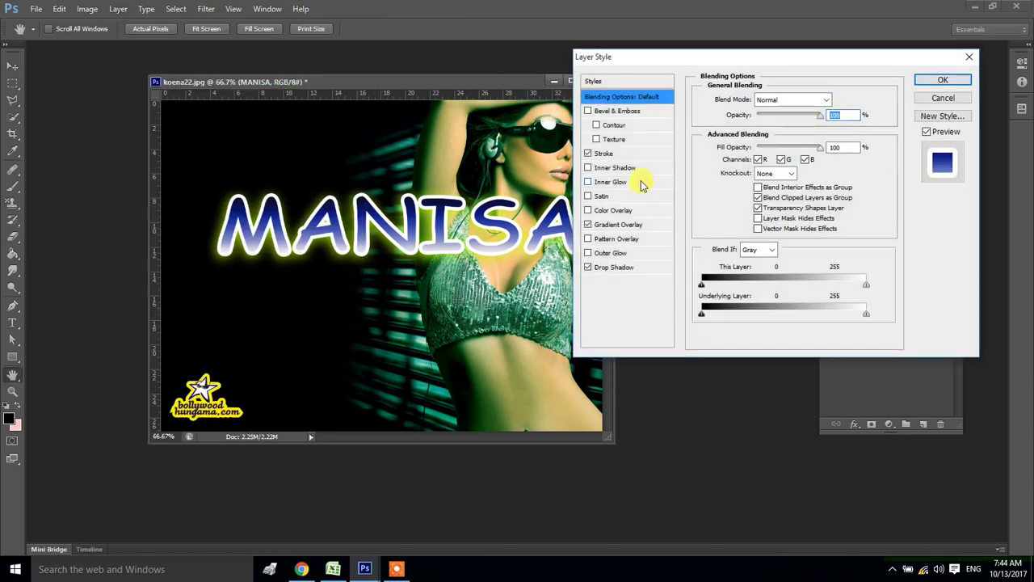
click(596, 139)
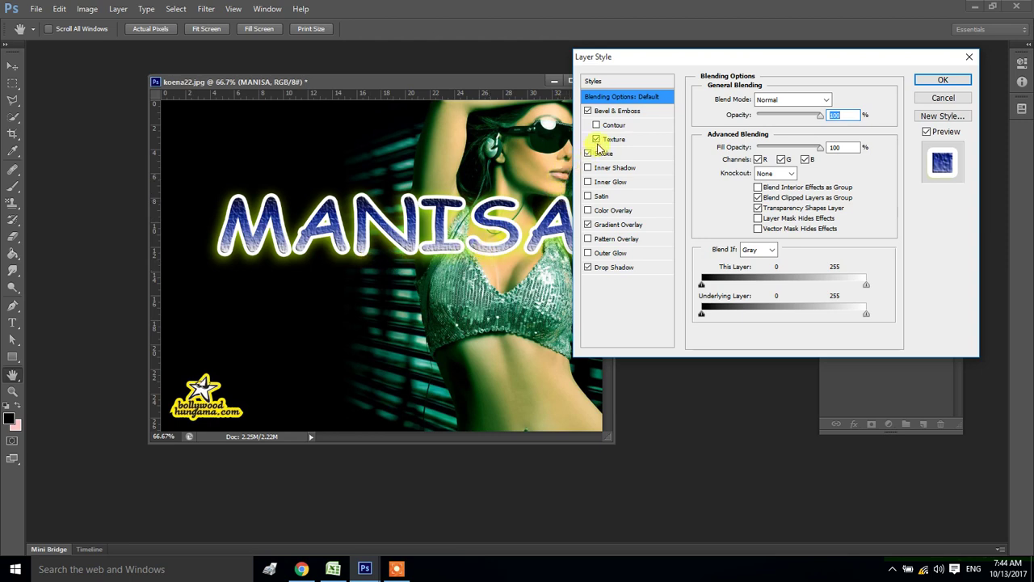
Remove the Texture, zoom in on the letters, and set bevel depth 317%, size 4 px, Contour on
click(597, 139)
click(610, 111)
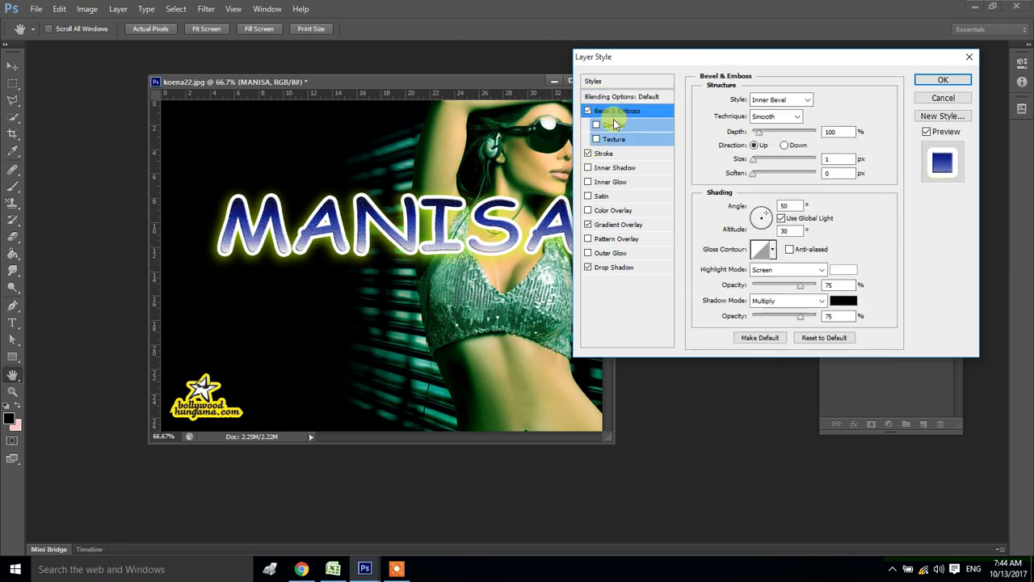
key(ctrl+space)
click(419, 233)
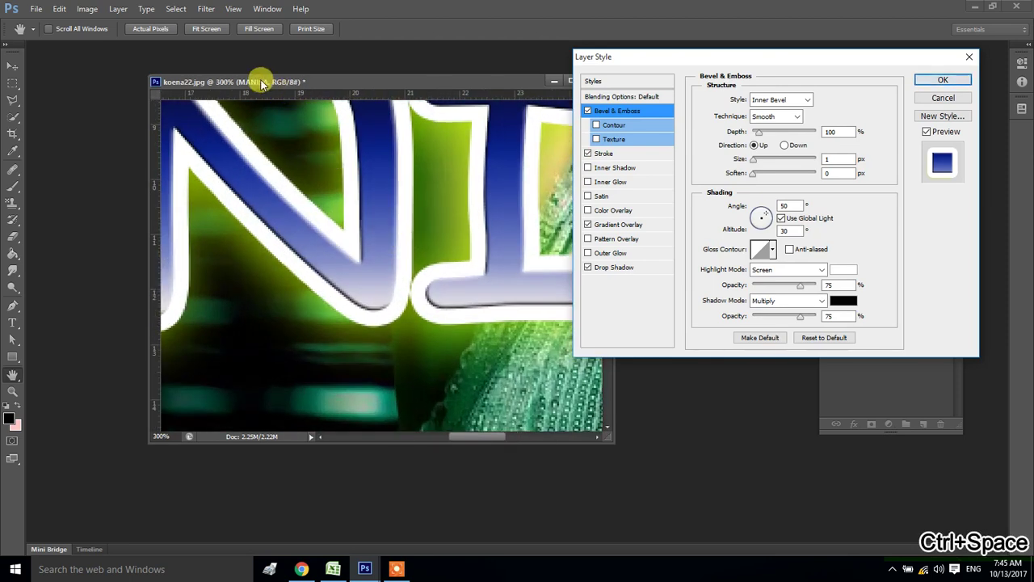
right_click(261, 82)
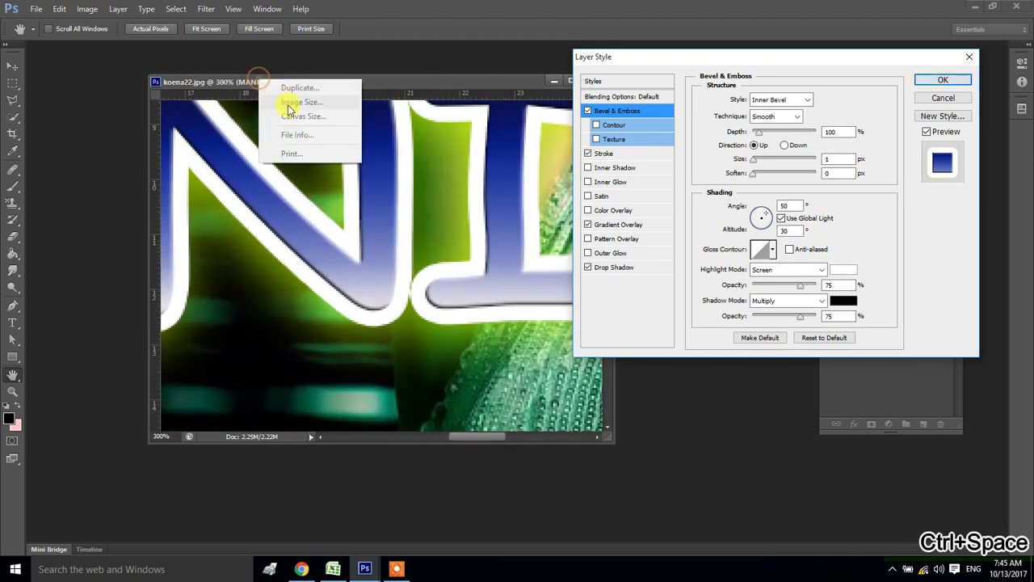
click(390, 91)
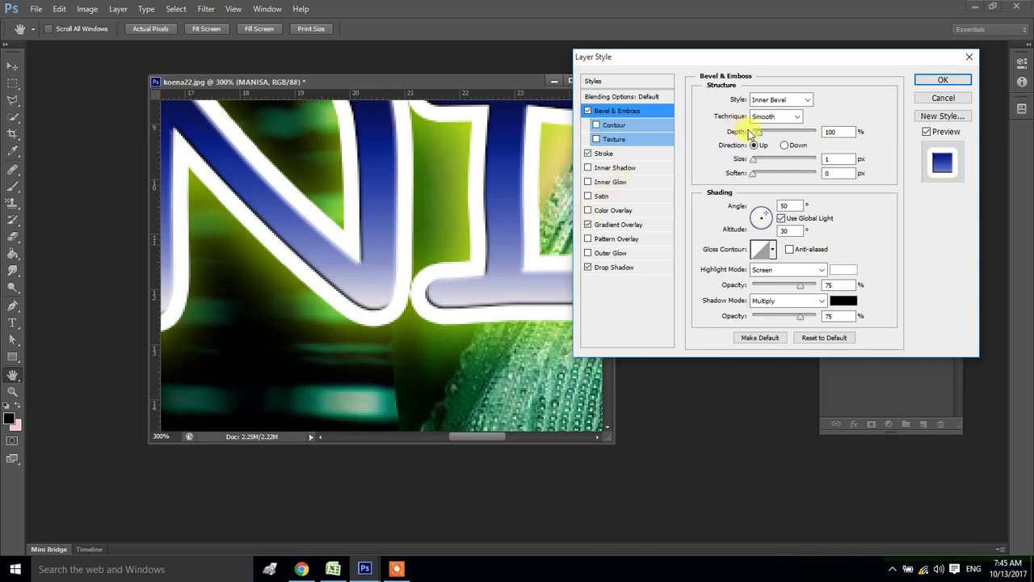
mouse_move(760, 133)
mouse_down()
mouse_move(773, 139)
mouse_move(756, 162)
mouse_up()
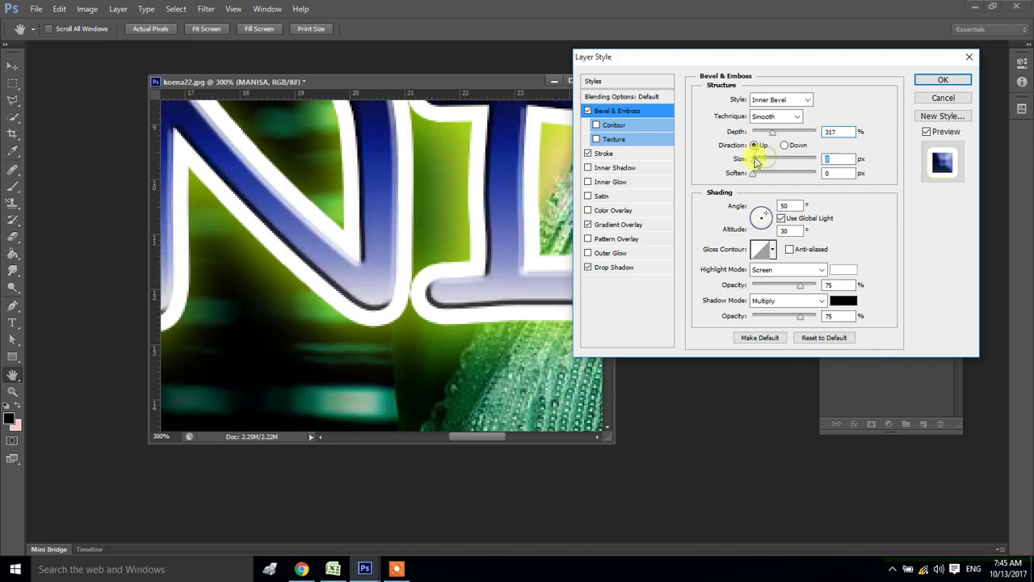
click(754, 174)
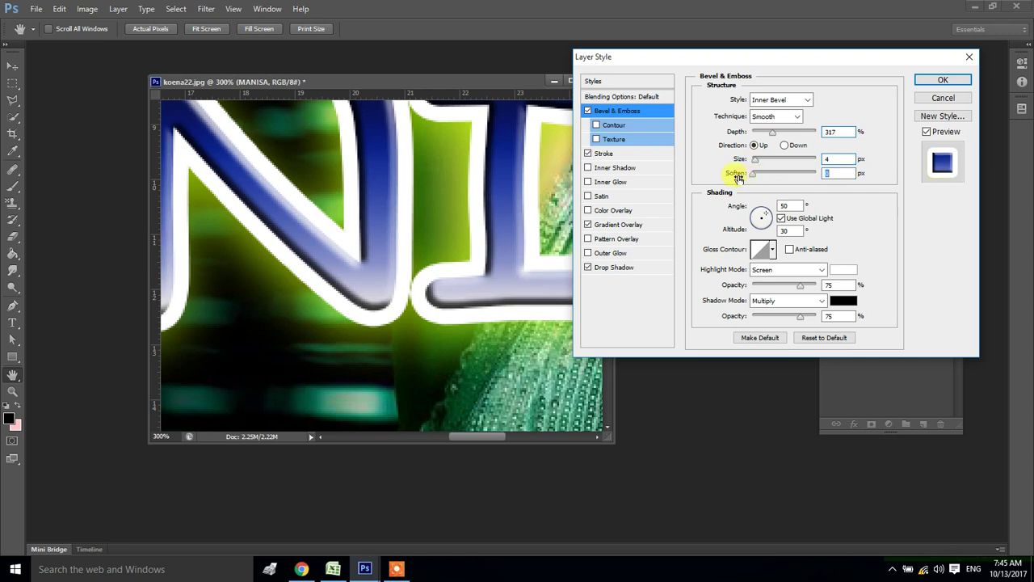
click(617, 126)
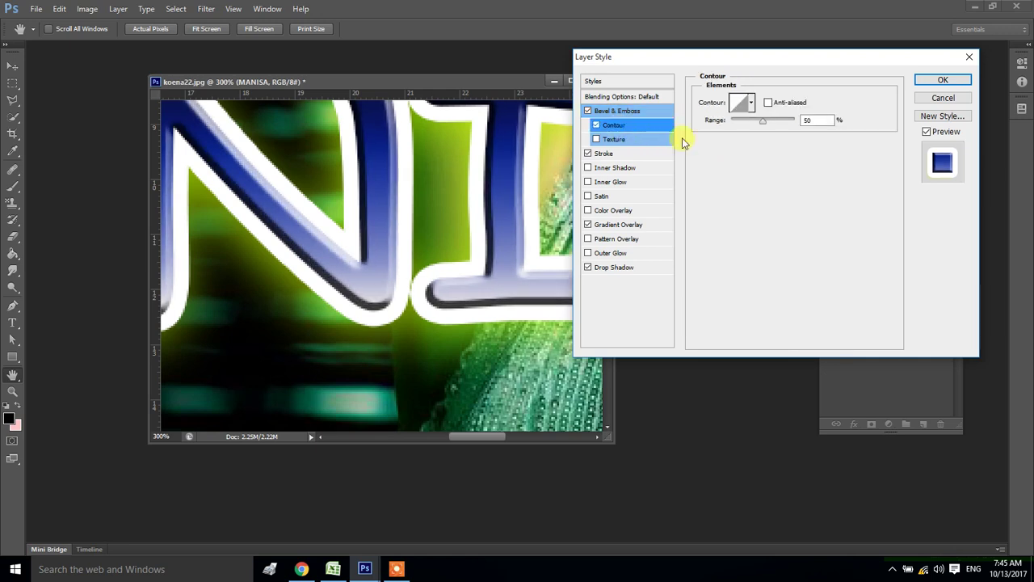
Choose the Linear bevel contour and raise the contour range to 100%
click(751, 103)
click(734, 142)
click(721, 132)
click(684, 134)
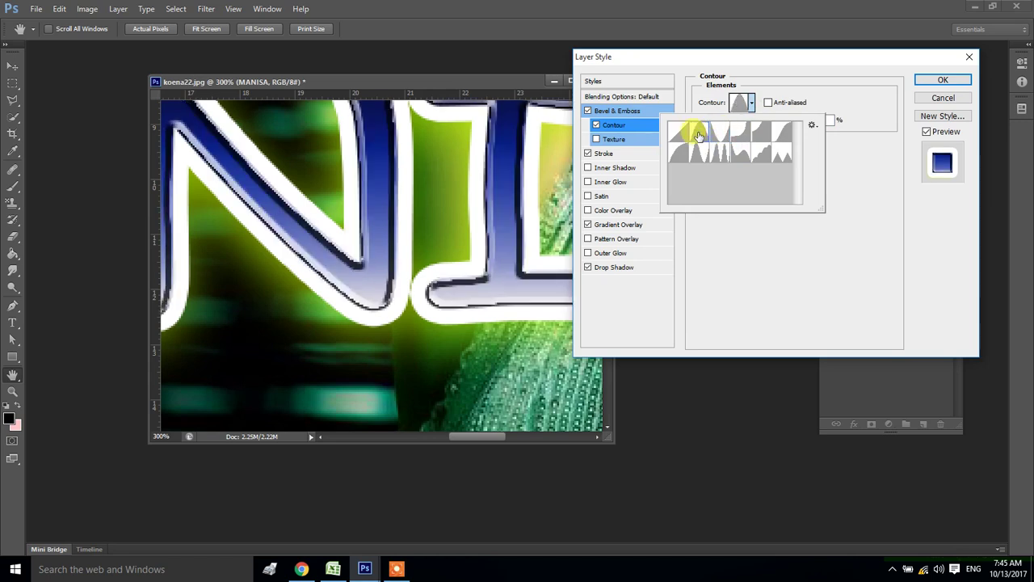
click(746, 105)
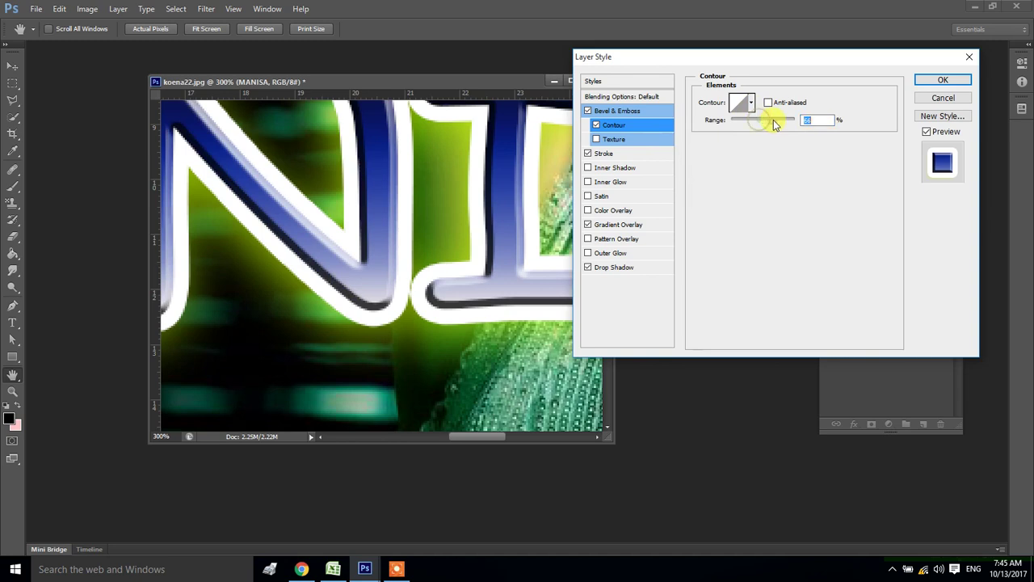
mouse_move(774, 119)
mouse_down()
mouse_move(736, 125)
mouse_move(796, 120)
mouse_up()
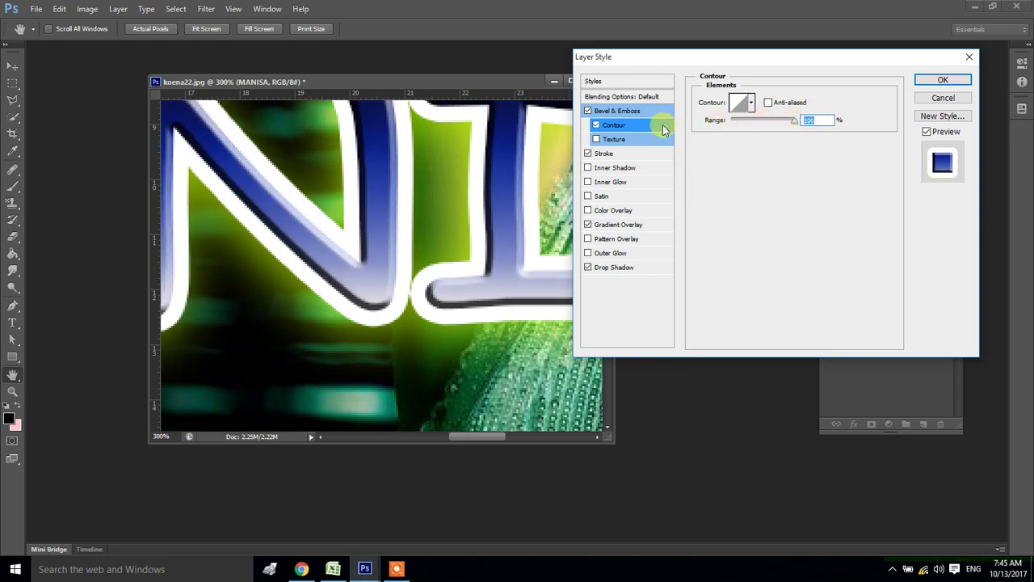
click(616, 112)
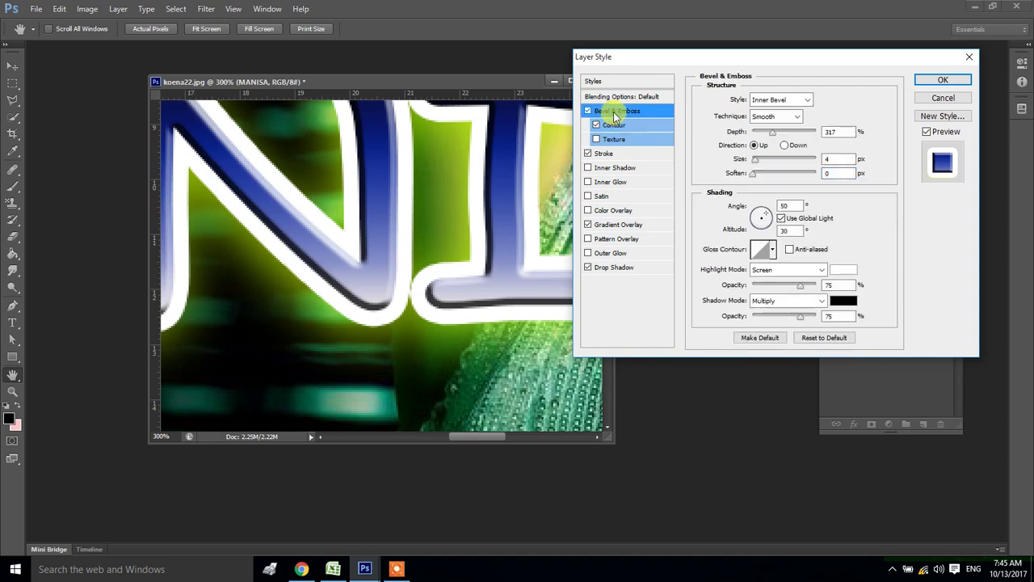
Switch the bevel style to Emboss after trying Outer Bevel
click(774, 116)
click(772, 123)
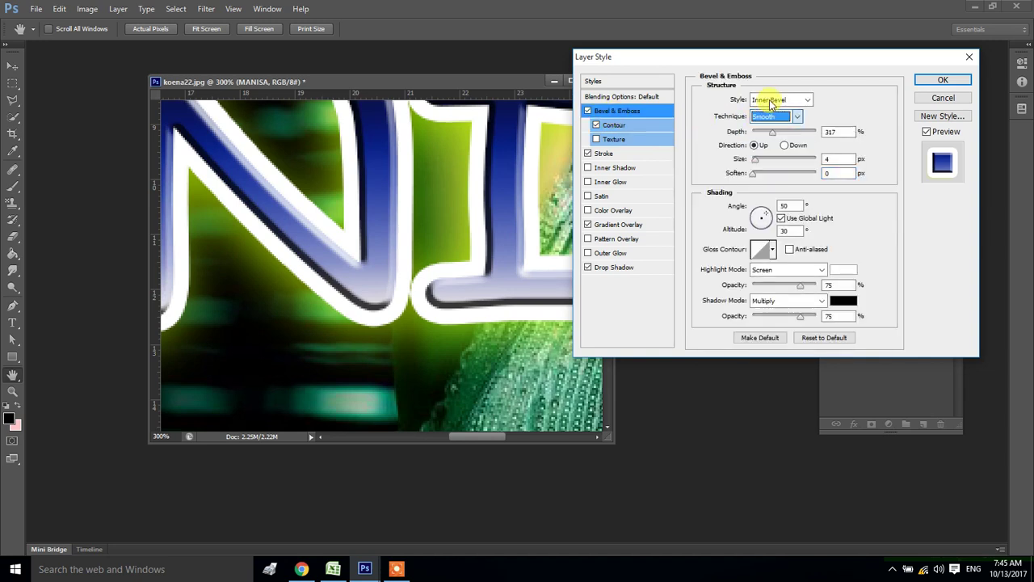
click(772, 99)
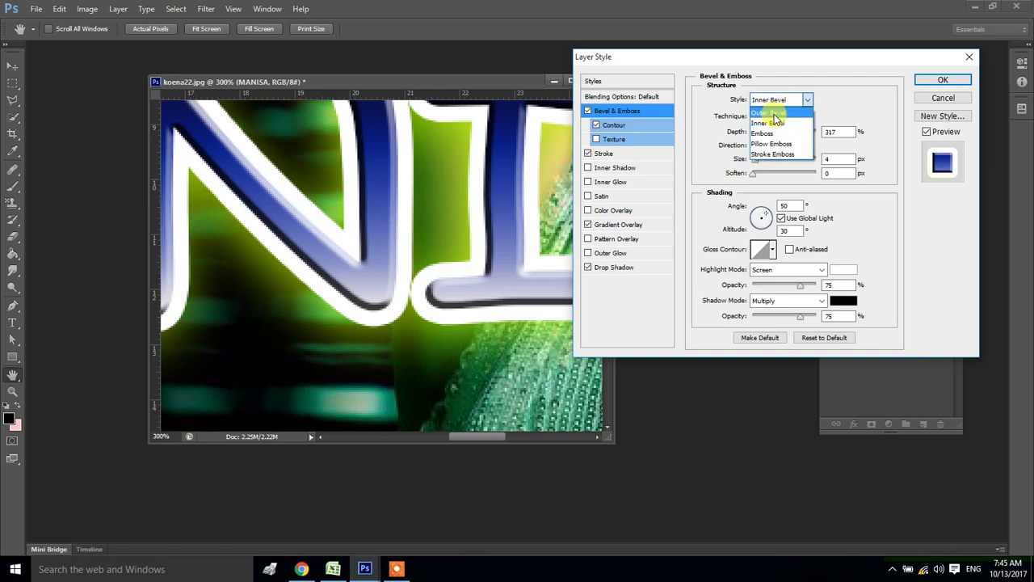
click(774, 109)
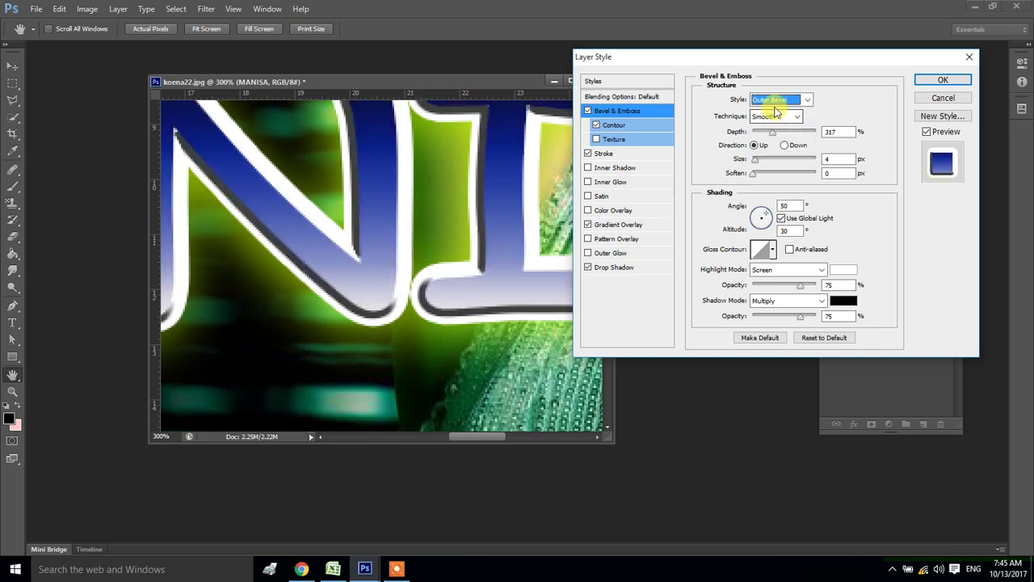
click(806, 100)
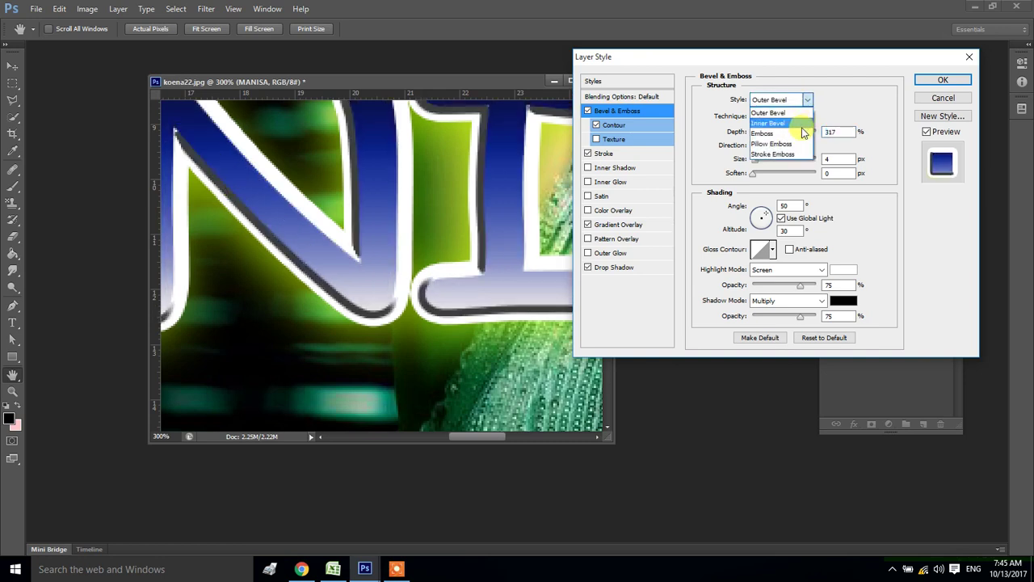
click(802, 134)
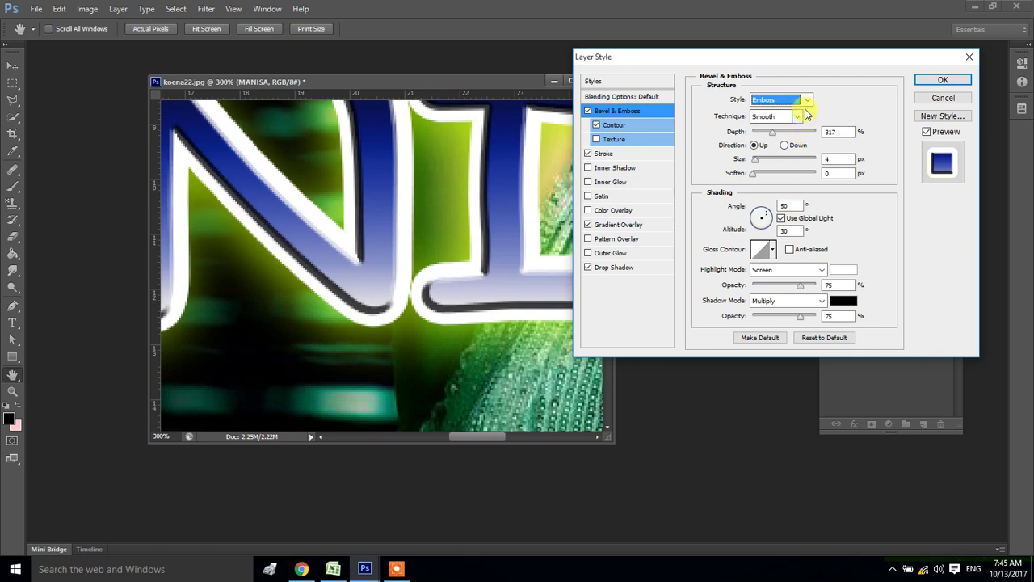
click(807, 99)
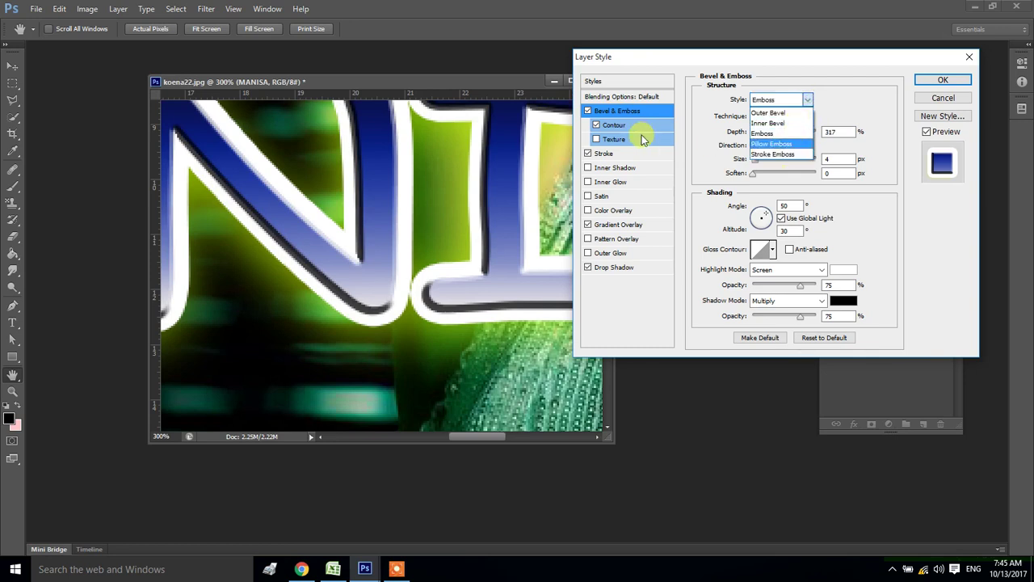
click(633, 114)
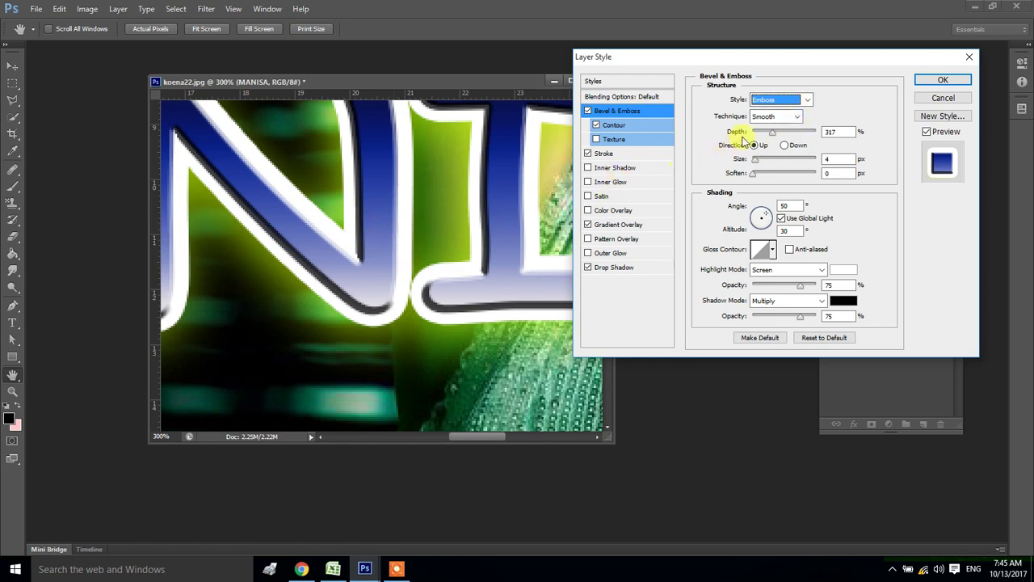
Raise the emboss depth, set Direction to Down and cut the size to 0 px
click(771, 133)
drag(772, 135, 778, 138)
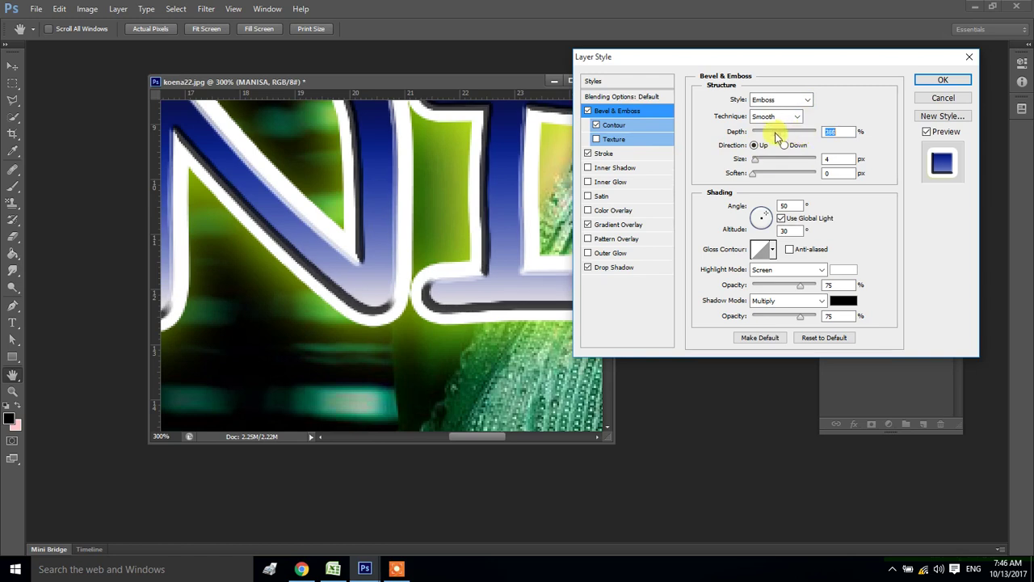
click(783, 144)
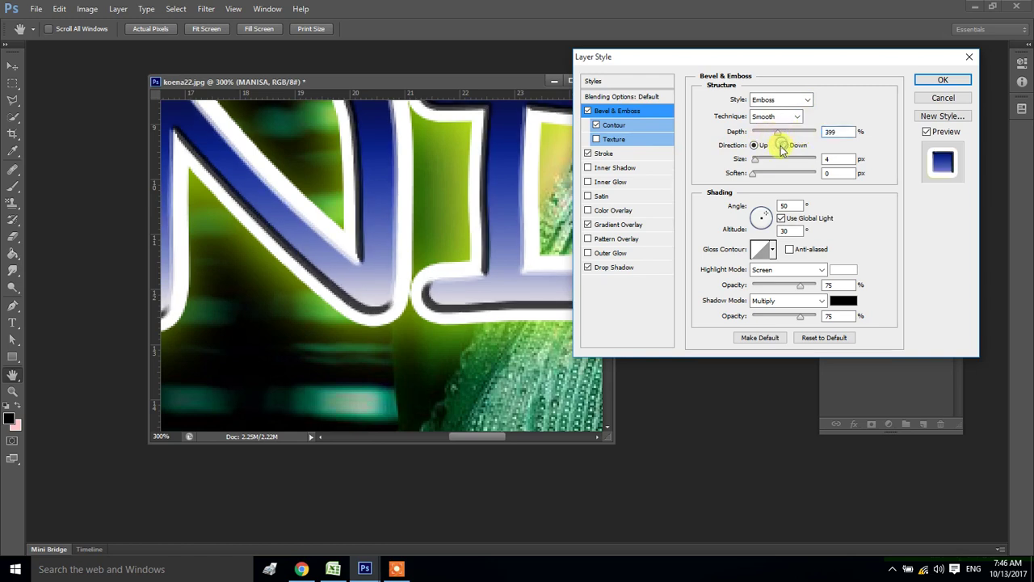
drag(758, 162, 748, 170)
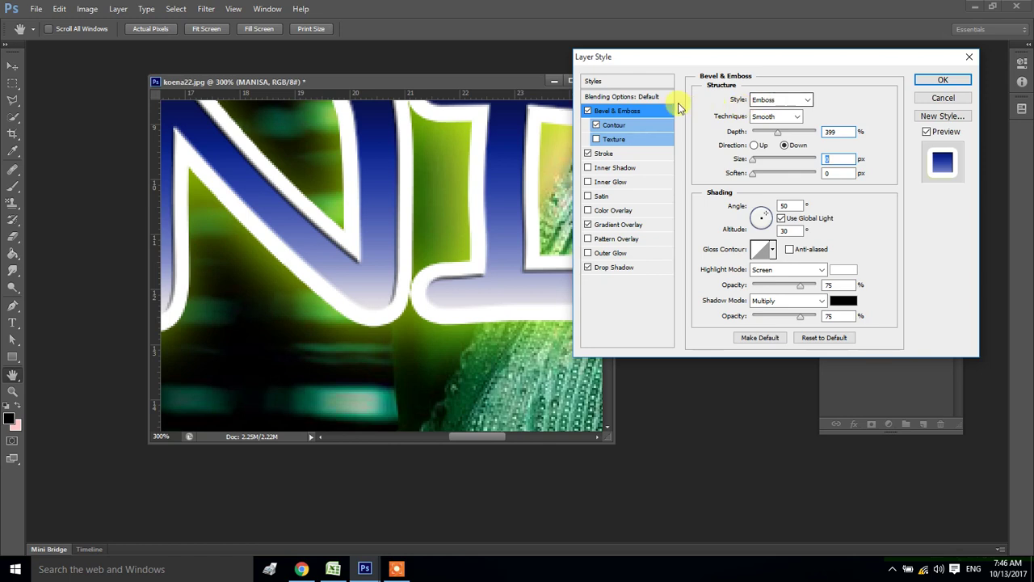
Toggle the bevel's texture and contour off, then disable Bevel & Emboss on MANISA
click(616, 127)
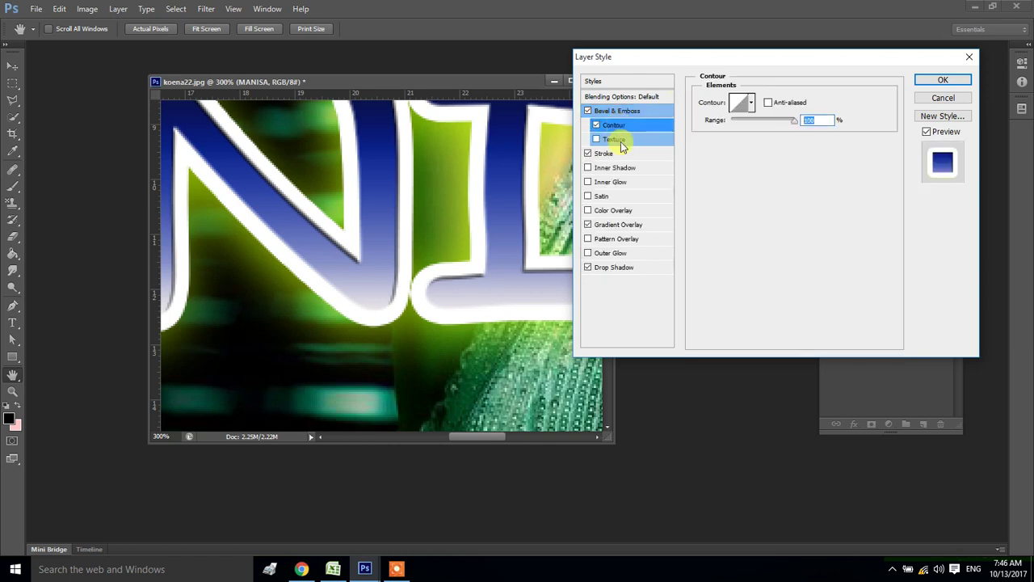
click(598, 139)
click(598, 139)
click(596, 125)
click(589, 111)
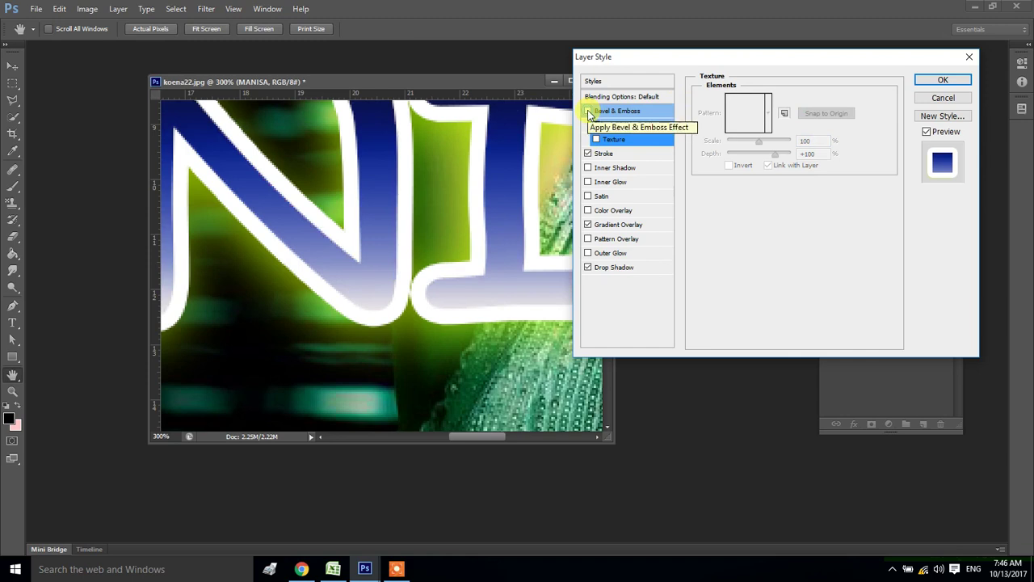
Turn off Gradient Overlay, Drop Shadow and the white Stroke, and enable a red Color Overlay
click(588, 225)
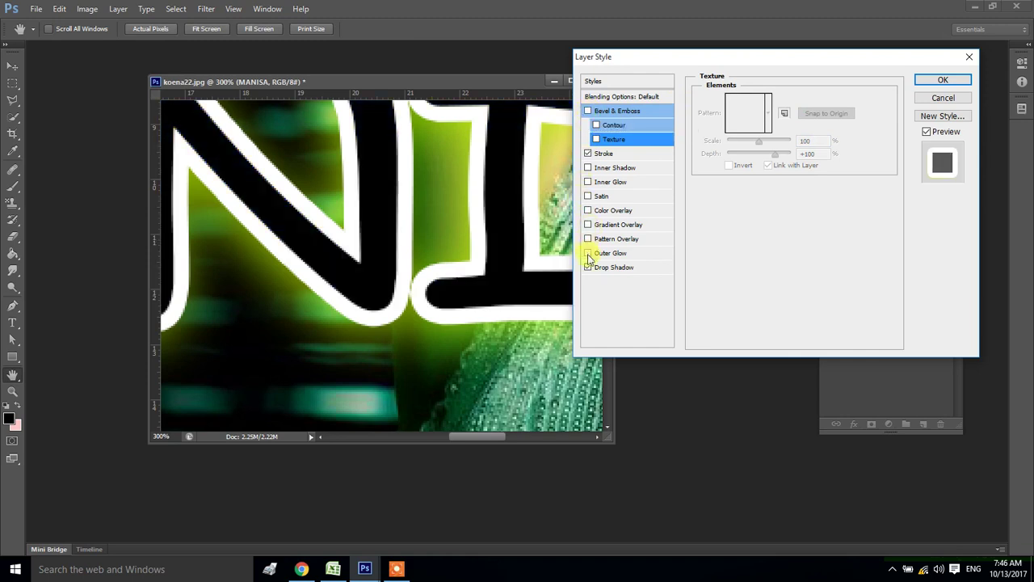
click(588, 267)
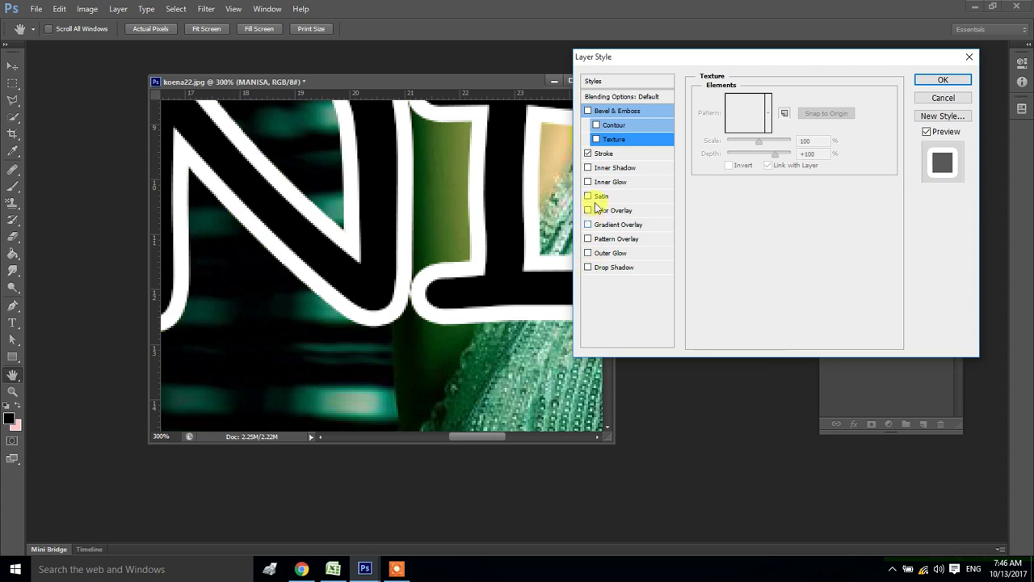
click(606, 153)
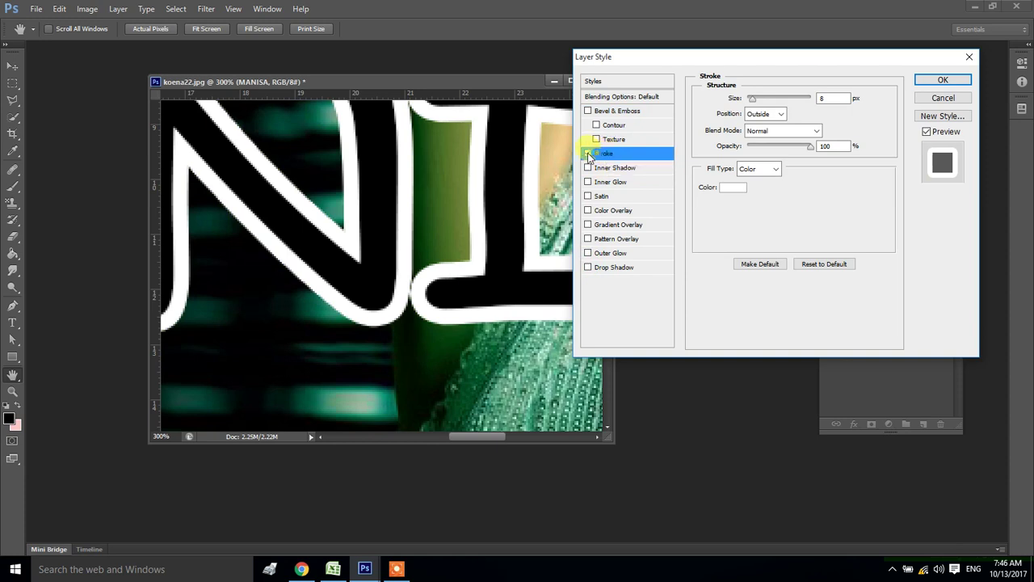
click(588, 153)
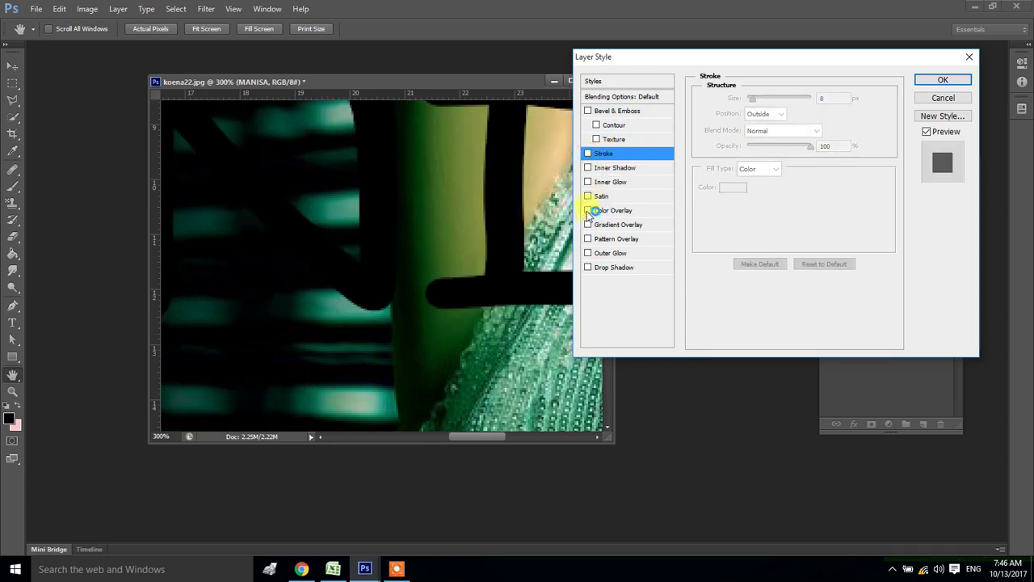
click(588, 210)
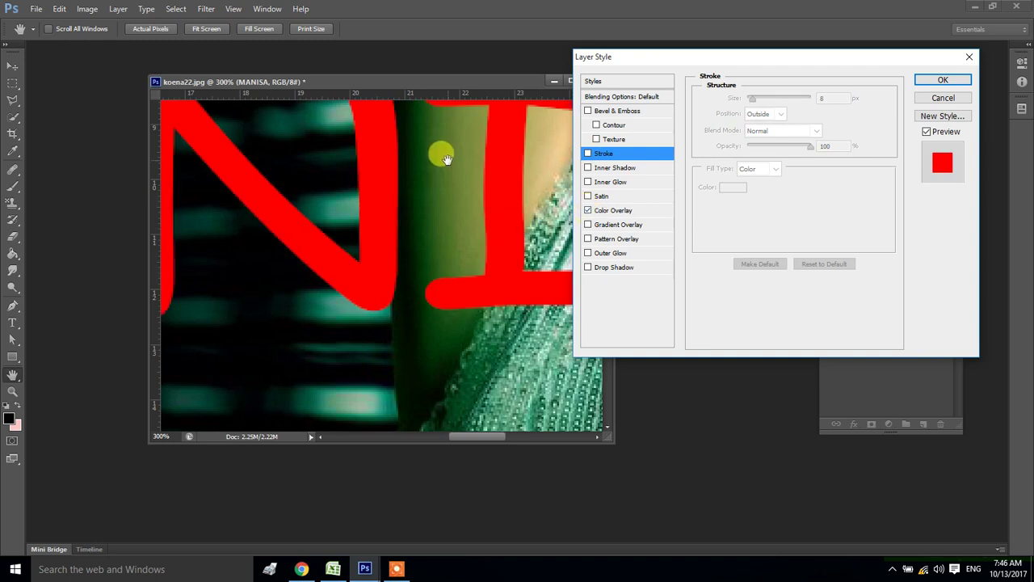
Bring back the blue Gradient Overlay instead of red, add Inner Glow, and apply the layer style
click(599, 230)
click(587, 211)
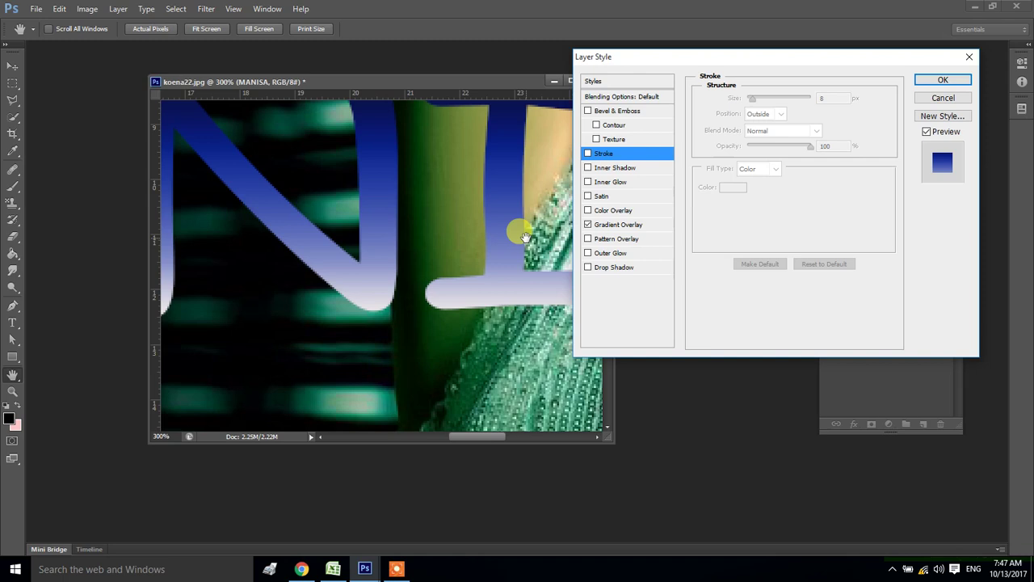
drag(624, 61, 582, 63)
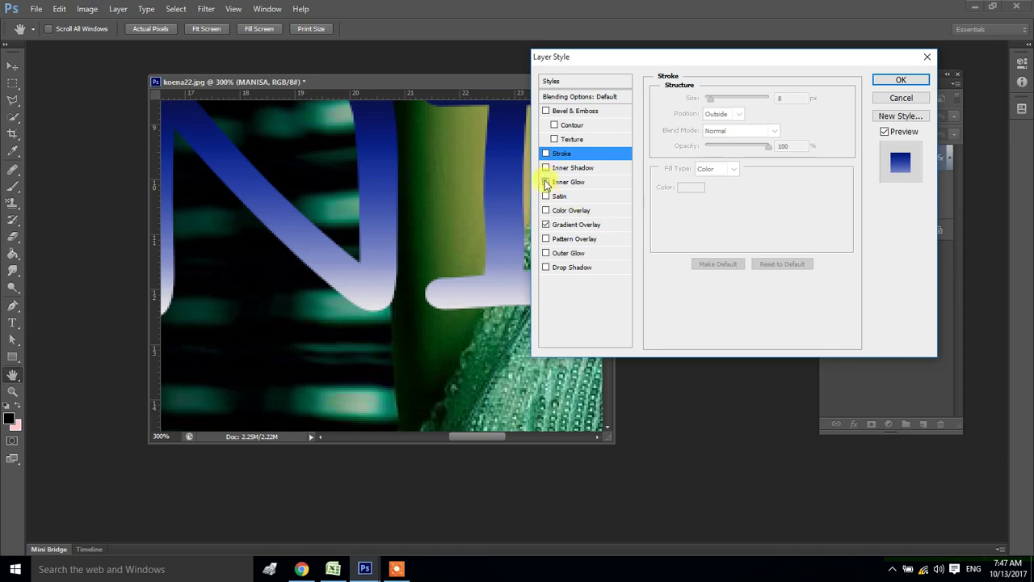
click(546, 182)
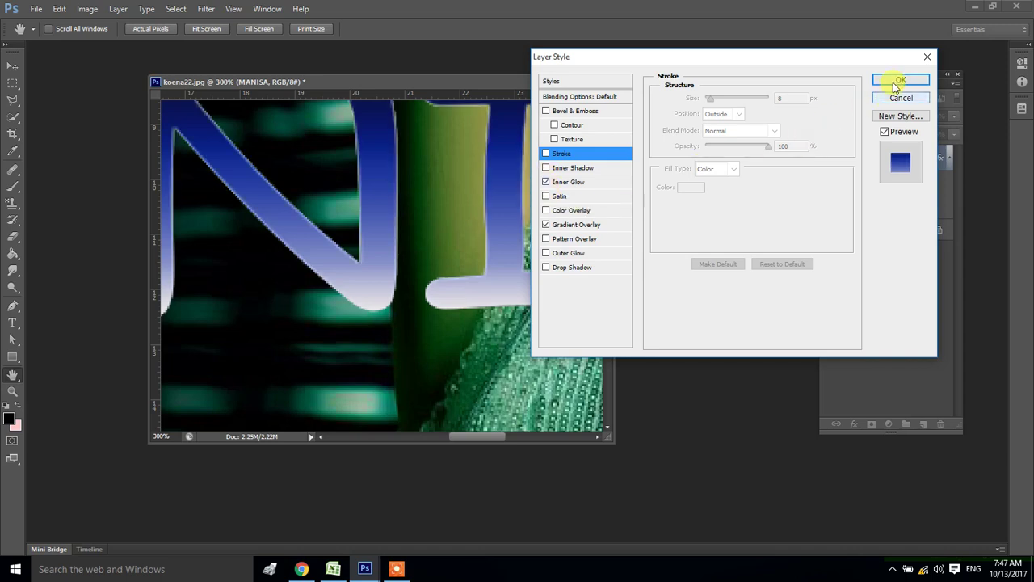
click(900, 79)
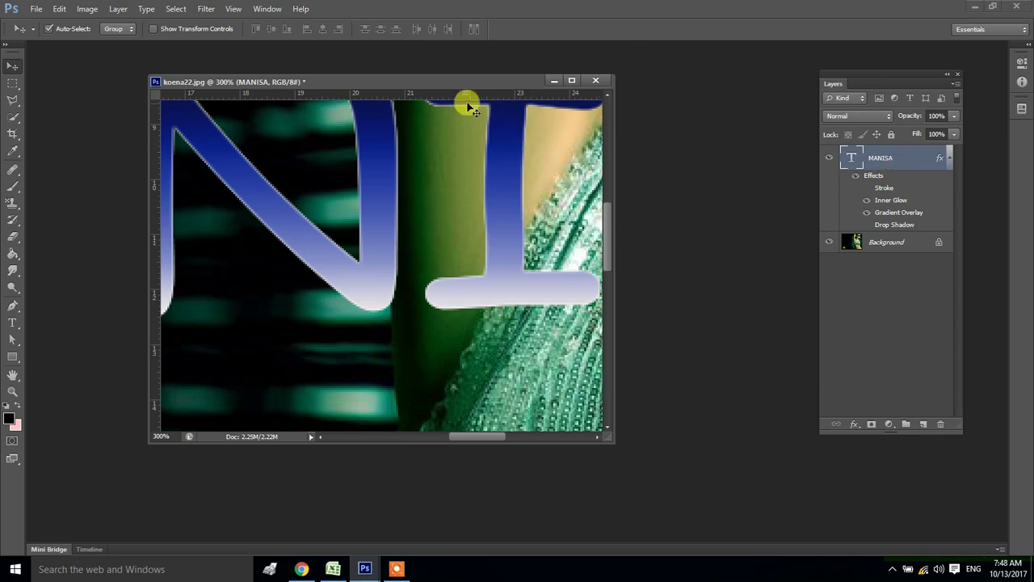
Cancel a started new document, then close koena22.jpg without saving
drag(458, 86, 533, 87)
key(ctrl+n)
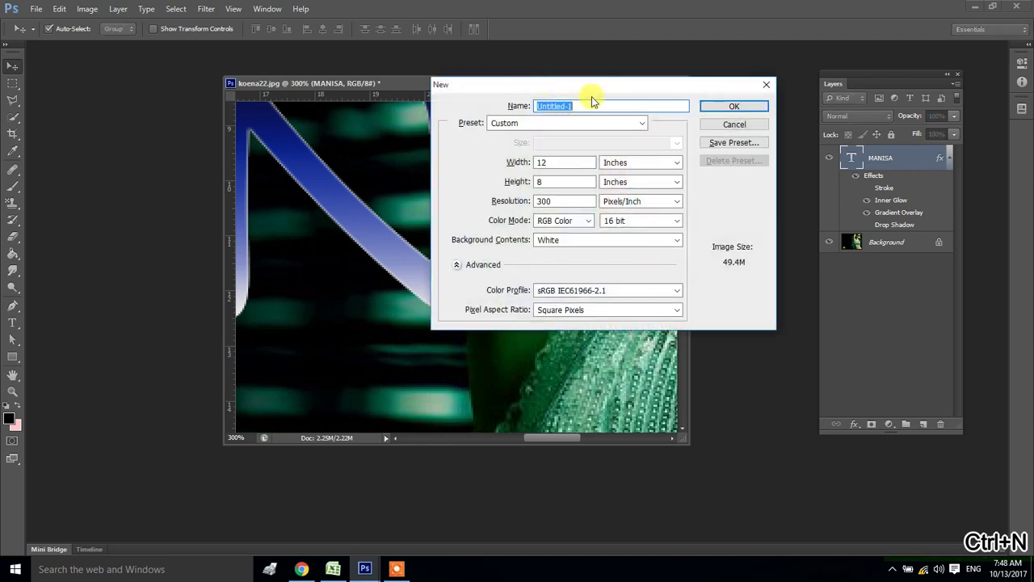
key(ctrl+alt+w)
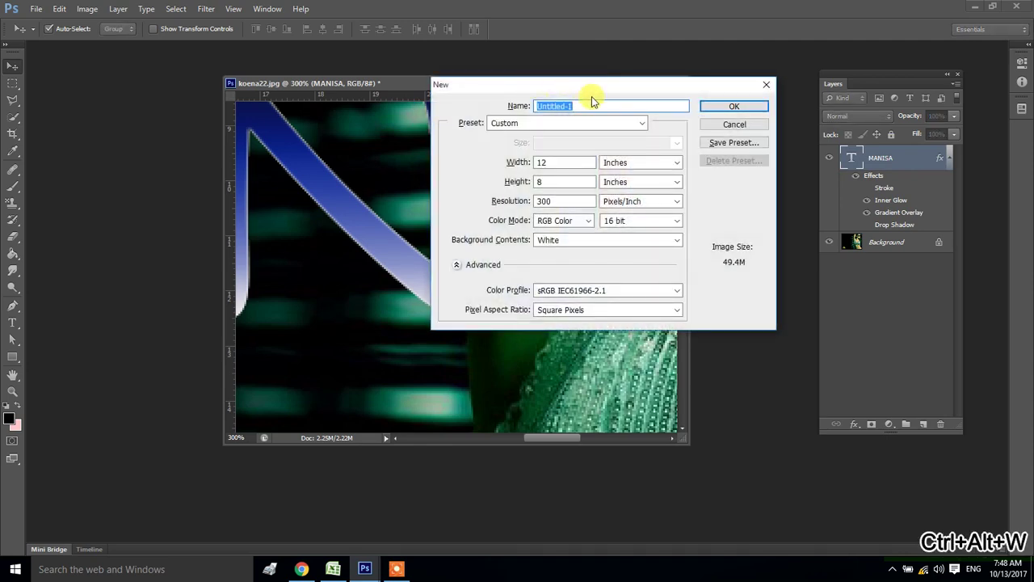
text(NN)
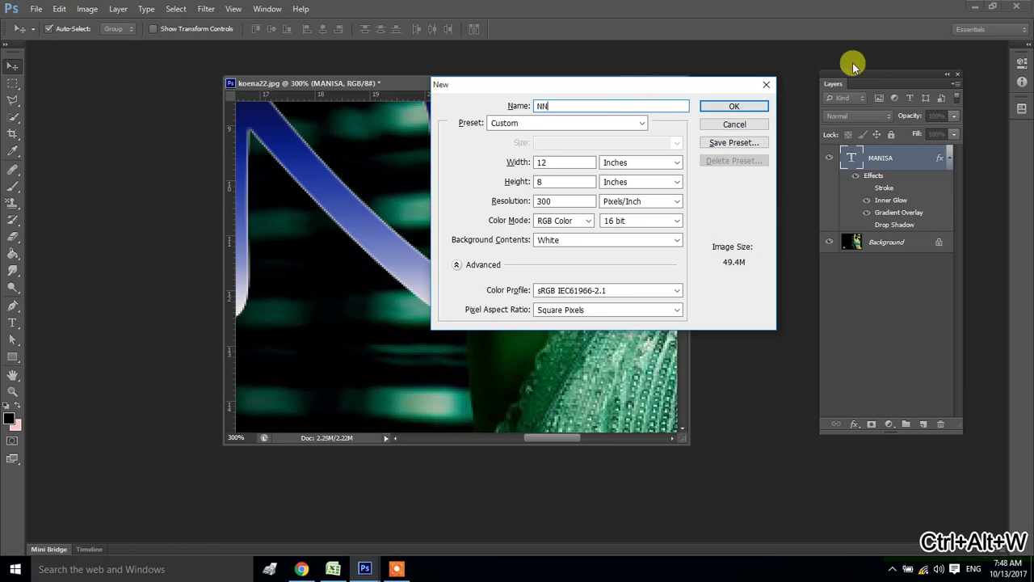
click(767, 124)
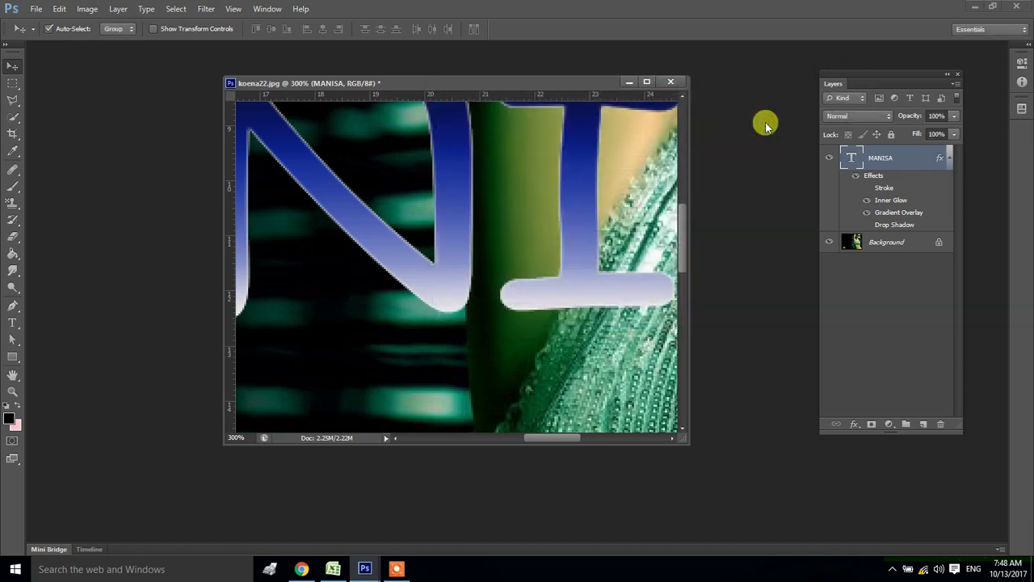
key(ctrl+alt+w)
key(n)
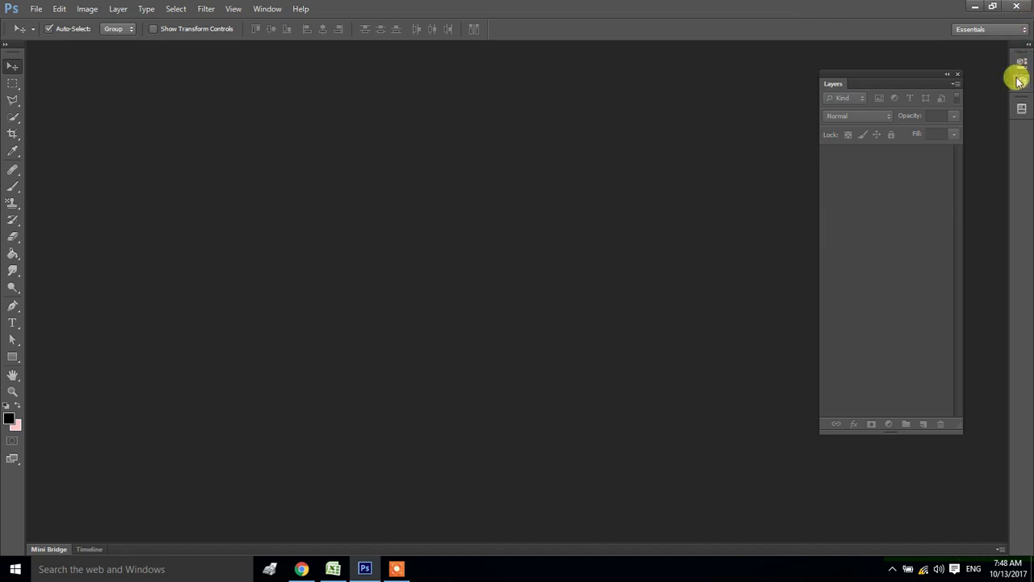
Minimize Excel and Chrome to reveal the desktop and refresh it
click(975, 6)
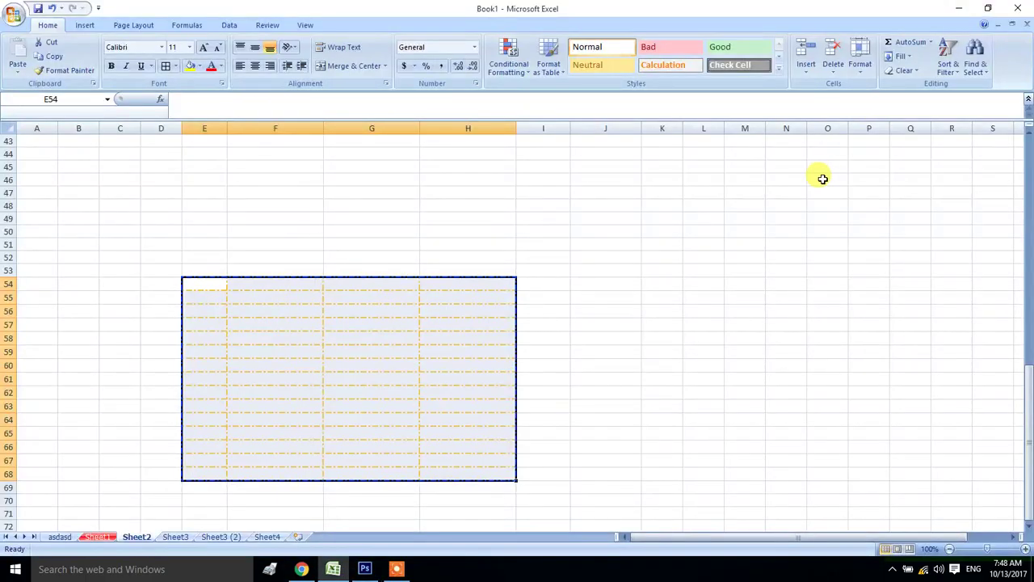
click(963, 9)
click(967, 8)
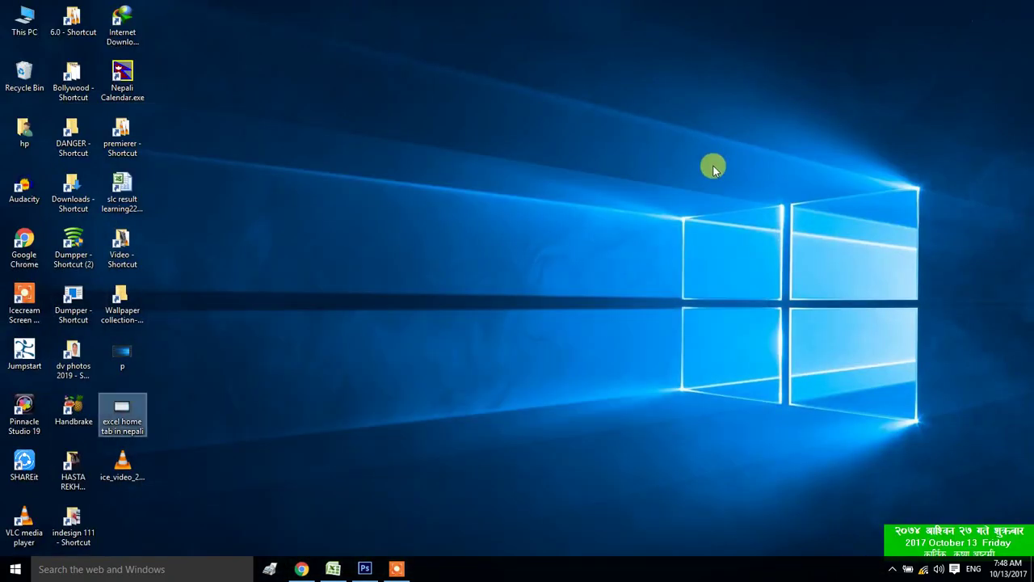
right_click(670, 120)
click(692, 161)
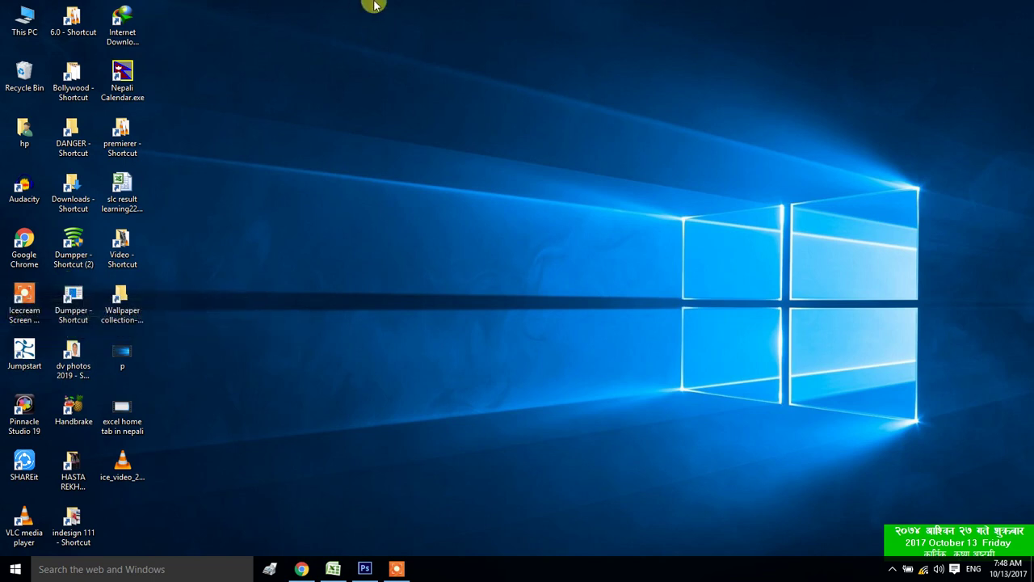
Create 'New folder' on the desktop, then a second folder, 'New folder (2)'
right_click(461, 40)
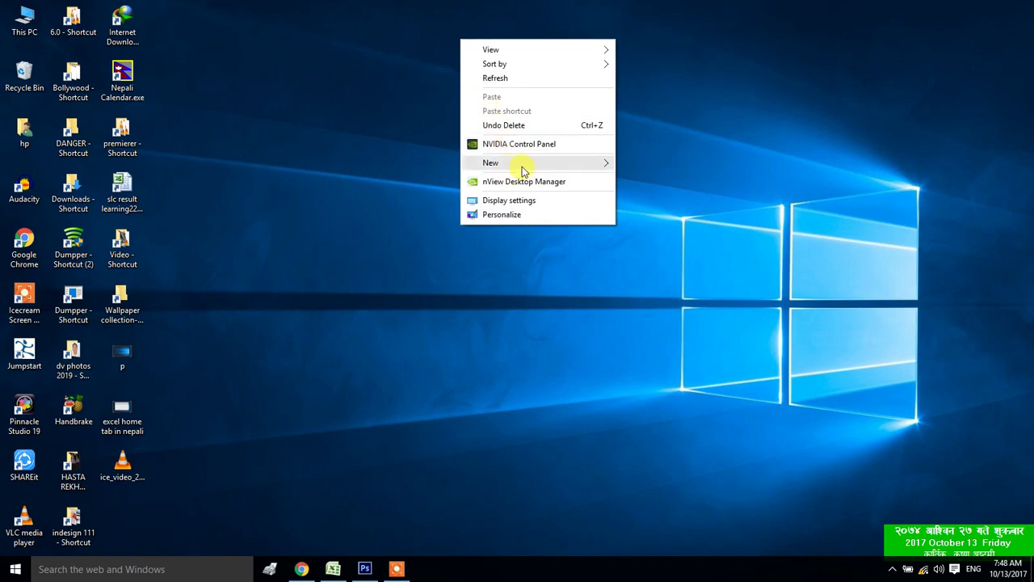
mouse_move(491, 162)
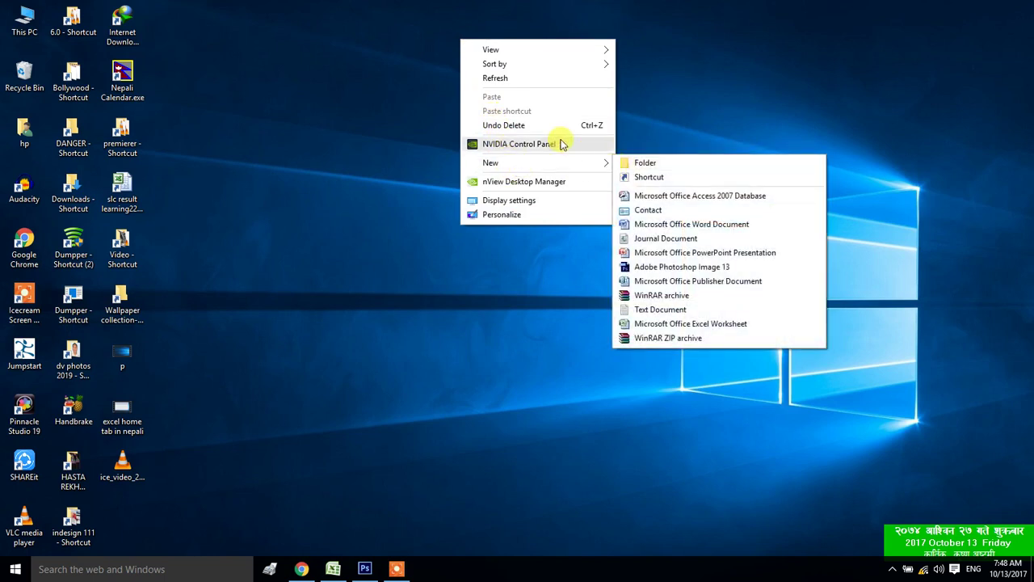
right_click(369, 104)
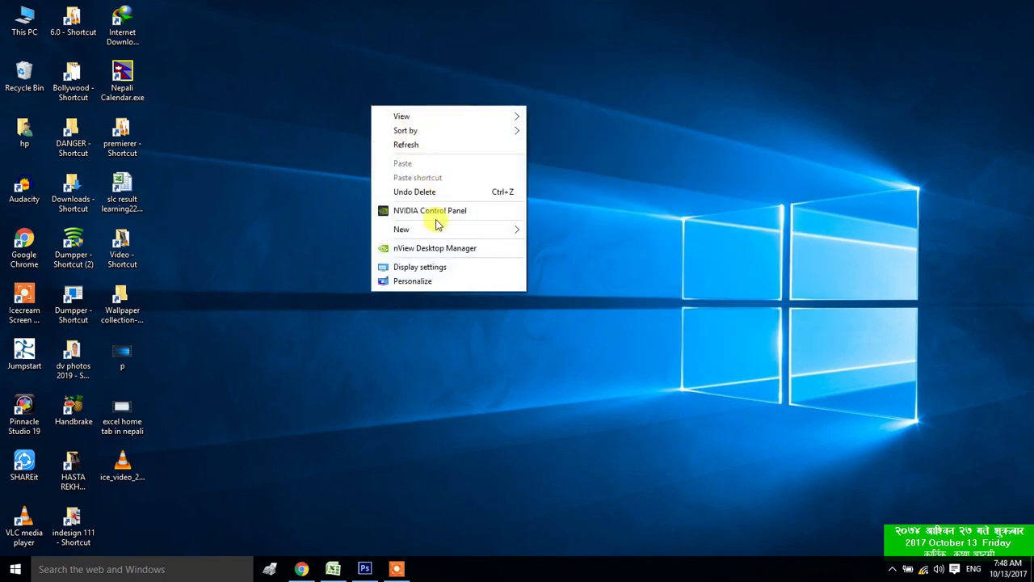
click(473, 230)
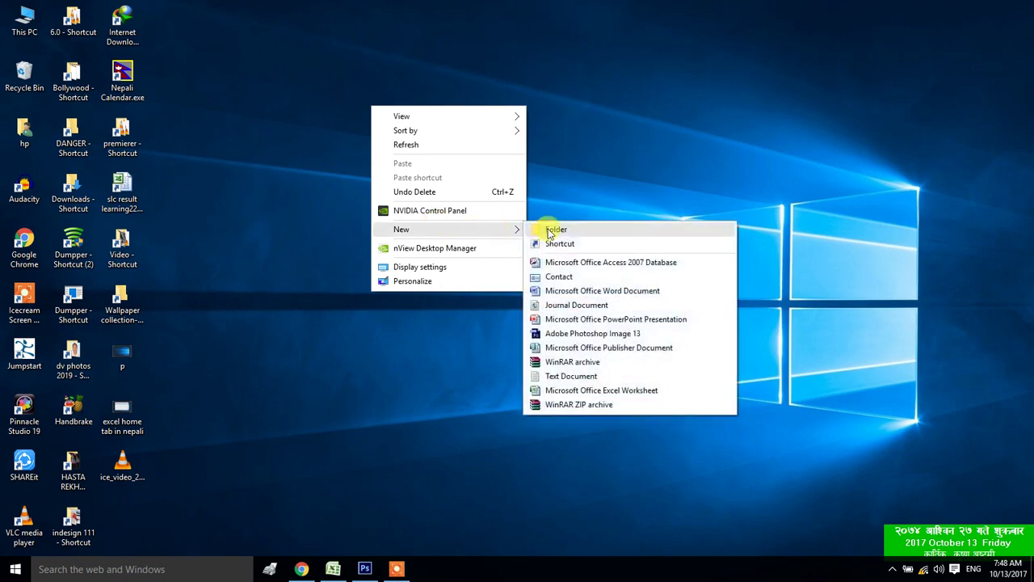
click(550, 229)
click(445, 192)
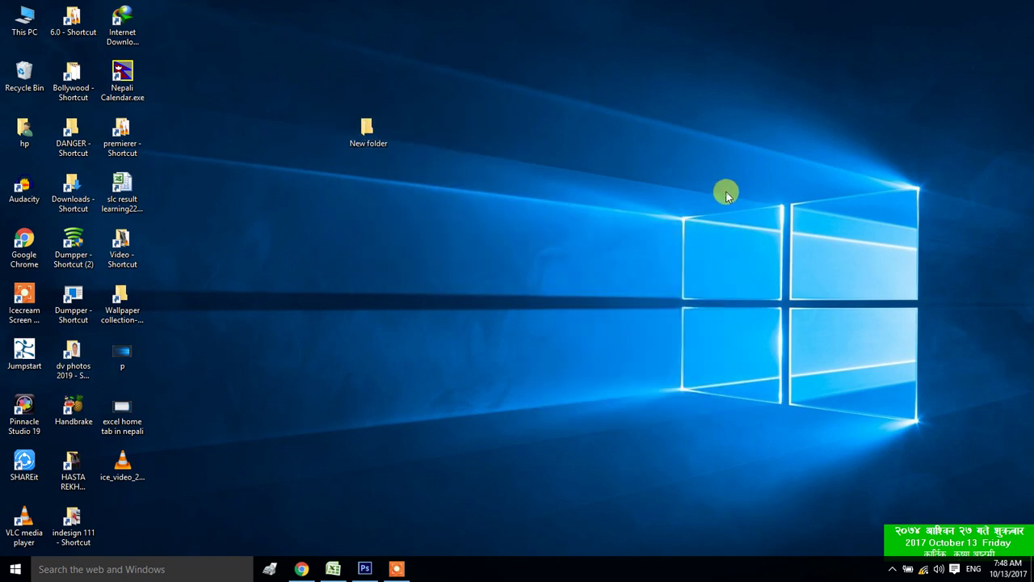
key(ctrl+shift+n)
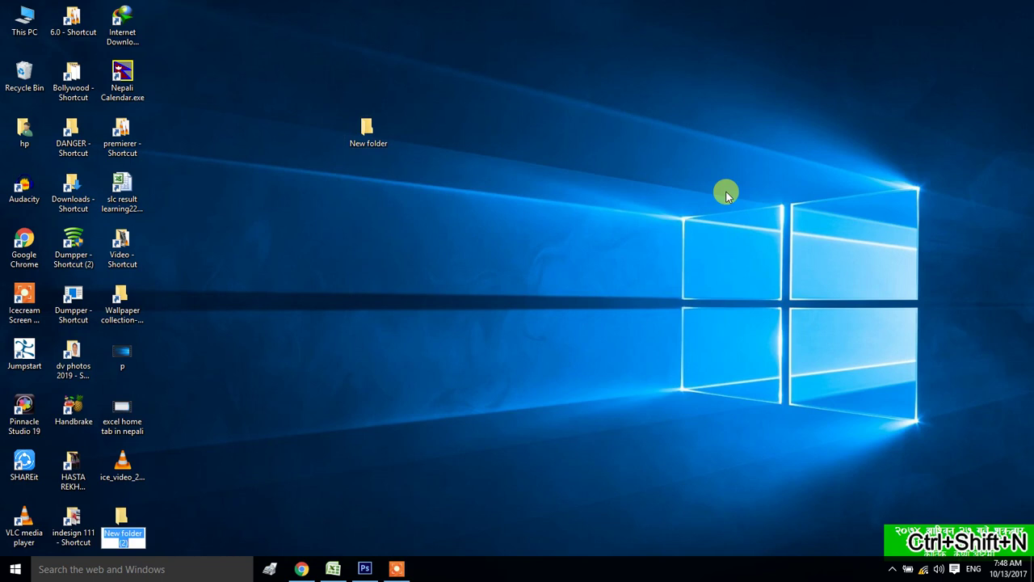